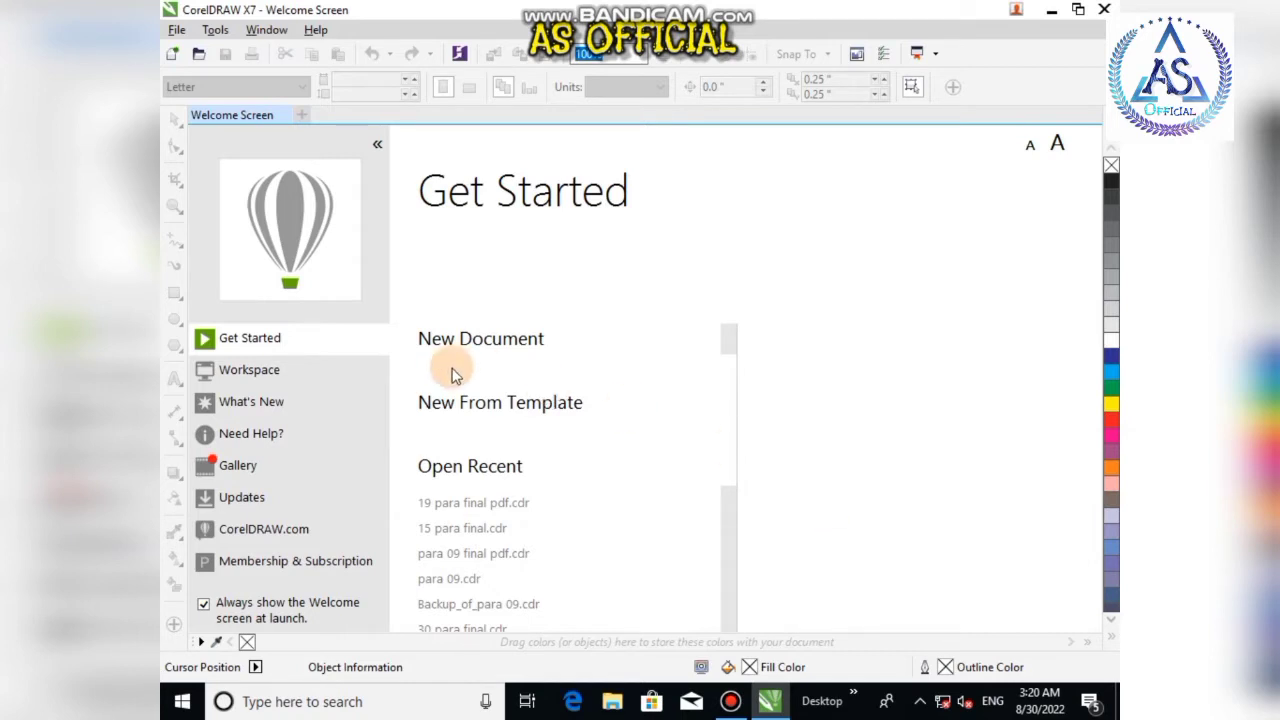
- Create a default Letter-size document and draw a red-filled rectangle about 4.93 by 4 inches near the middle of the page
{"action": "left_click", "coordinate": [500, 337]}
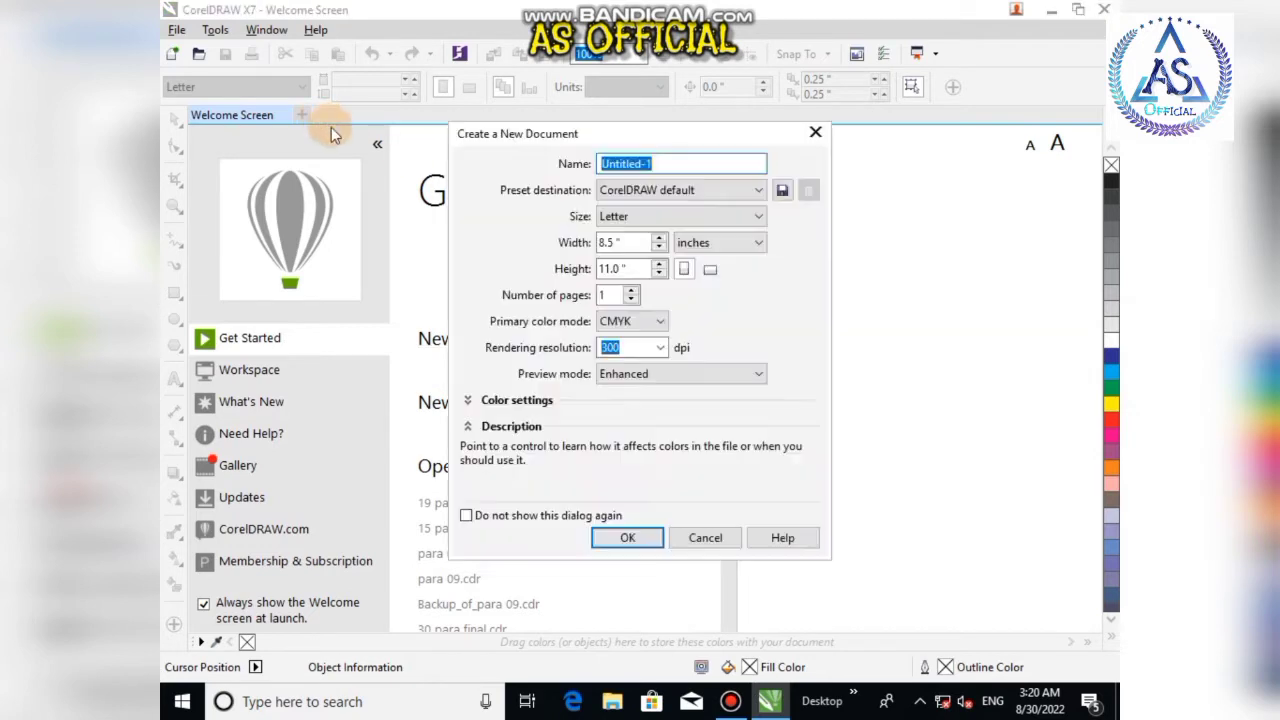
{"action": "left_click", "coordinate": [628, 537]}
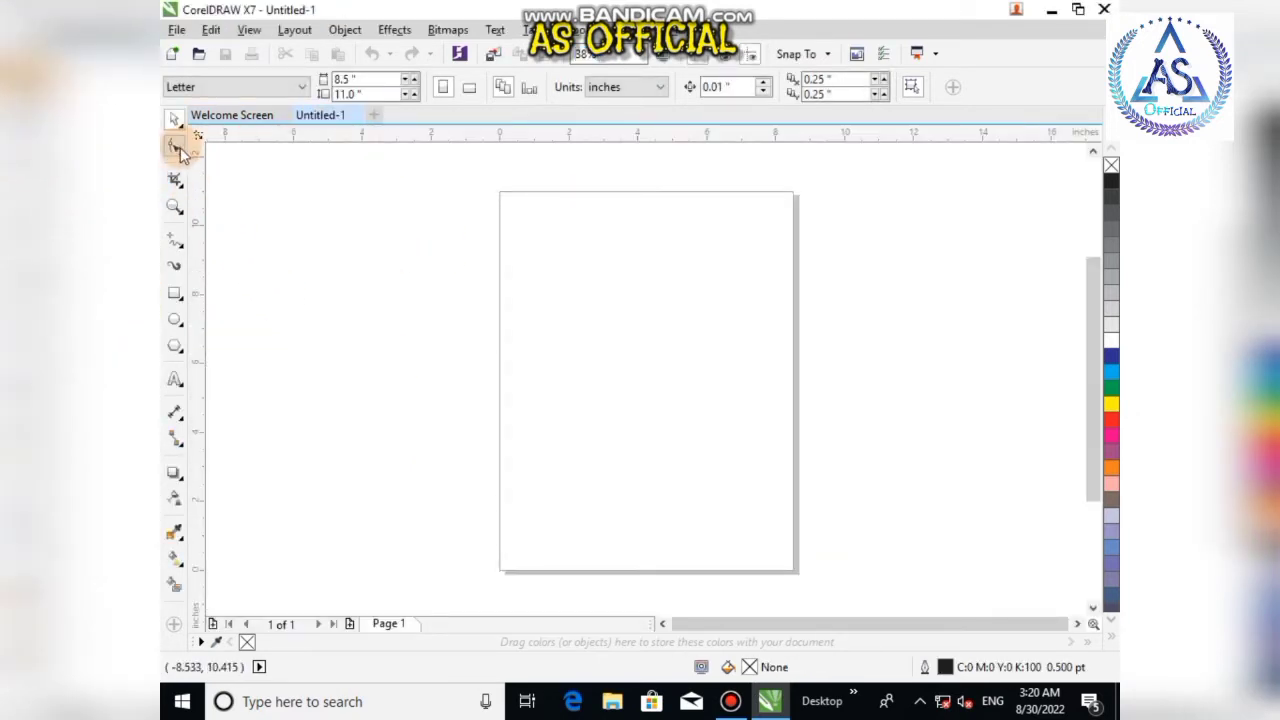
{"action": "left_click", "coordinate": [176, 296]}
{"action": "left_click_drag", "start_coordinate": [551, 302], "coordinate": [722, 441]}
{"action": "left_click", "coordinate": [1111, 420]}
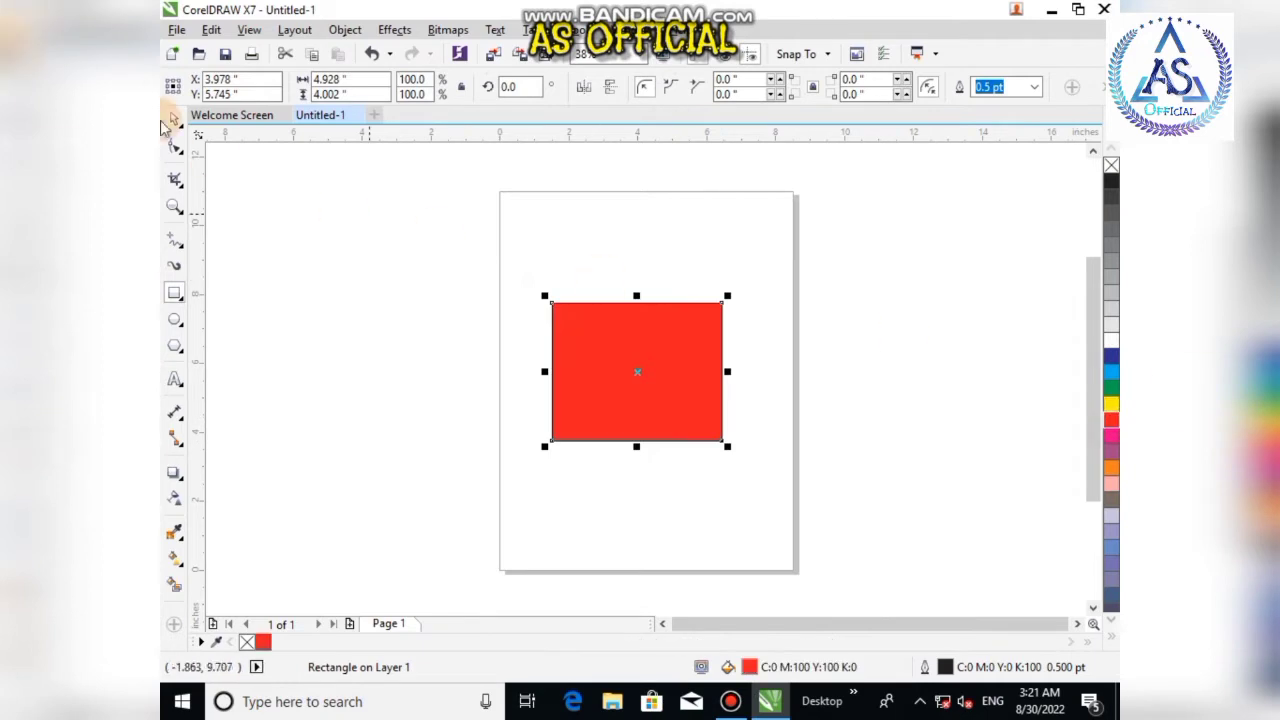
- Convert the red rectangle to curves and change its top edge from a straight line to a curve segment
{"action": "left_click", "coordinate": [175, 119]}
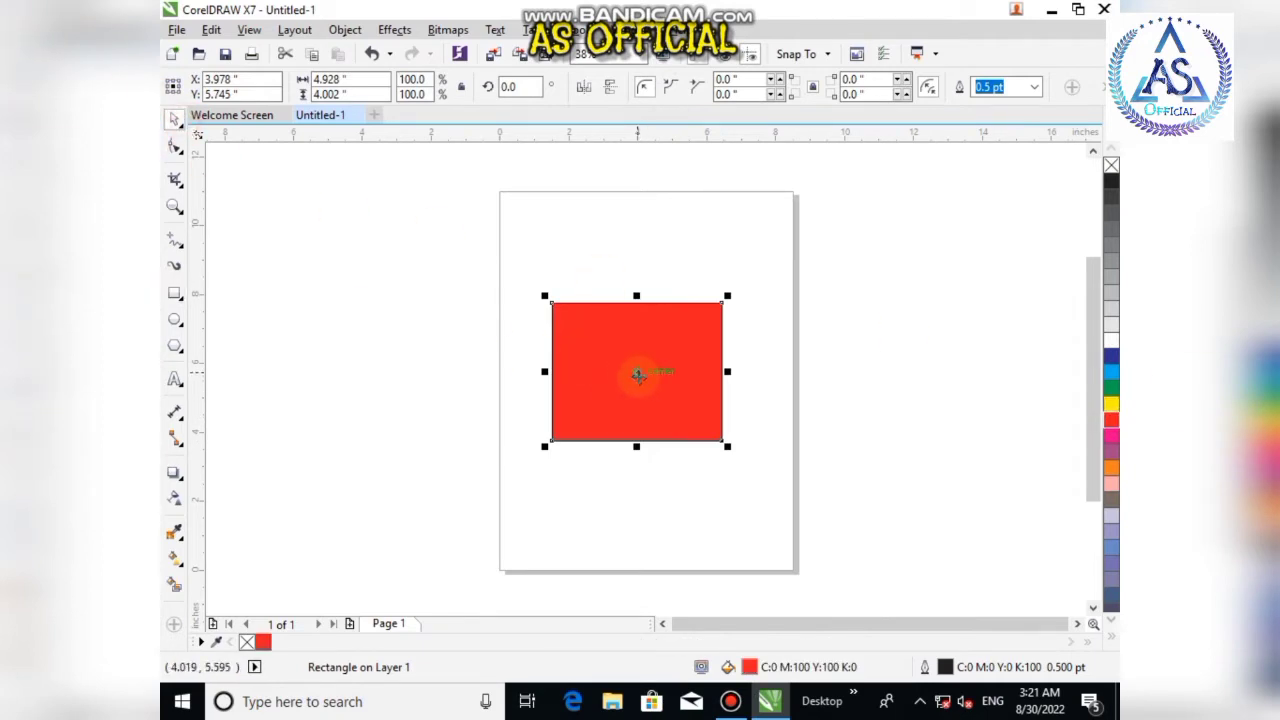
{"action": "key", "text": "ctrl+q"}
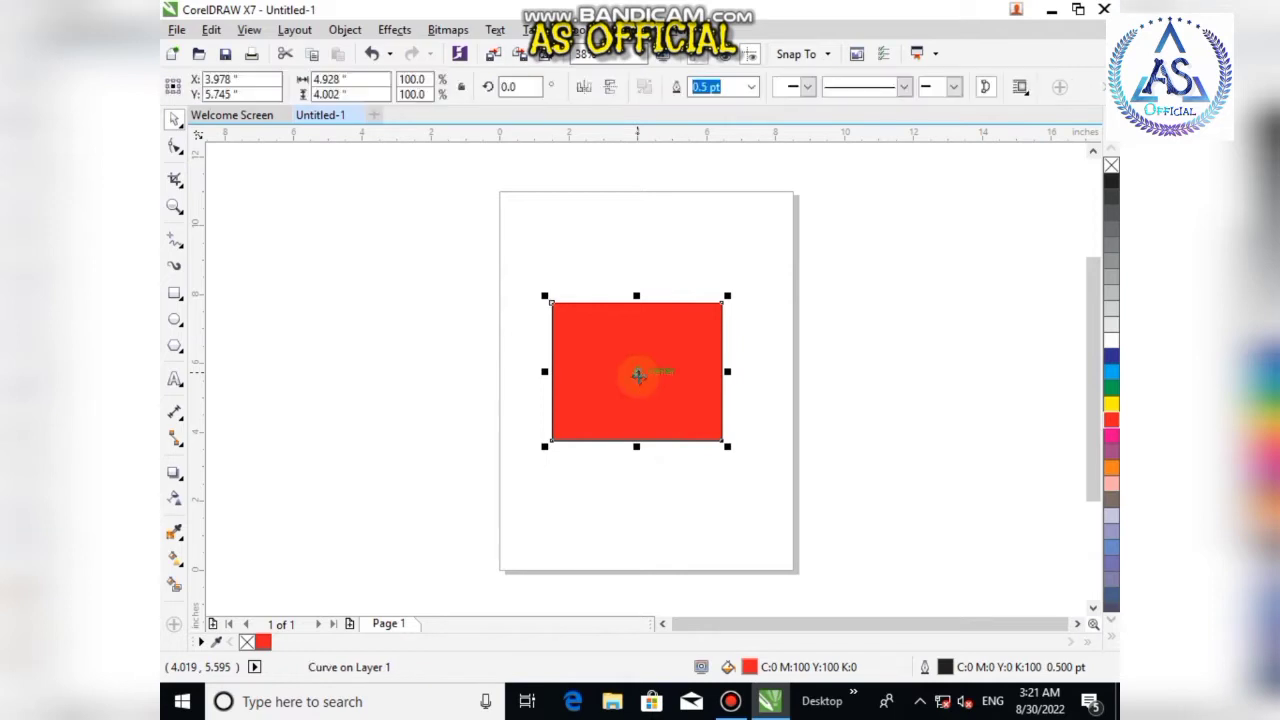
{"action": "left_click", "coordinate": [175, 149]}
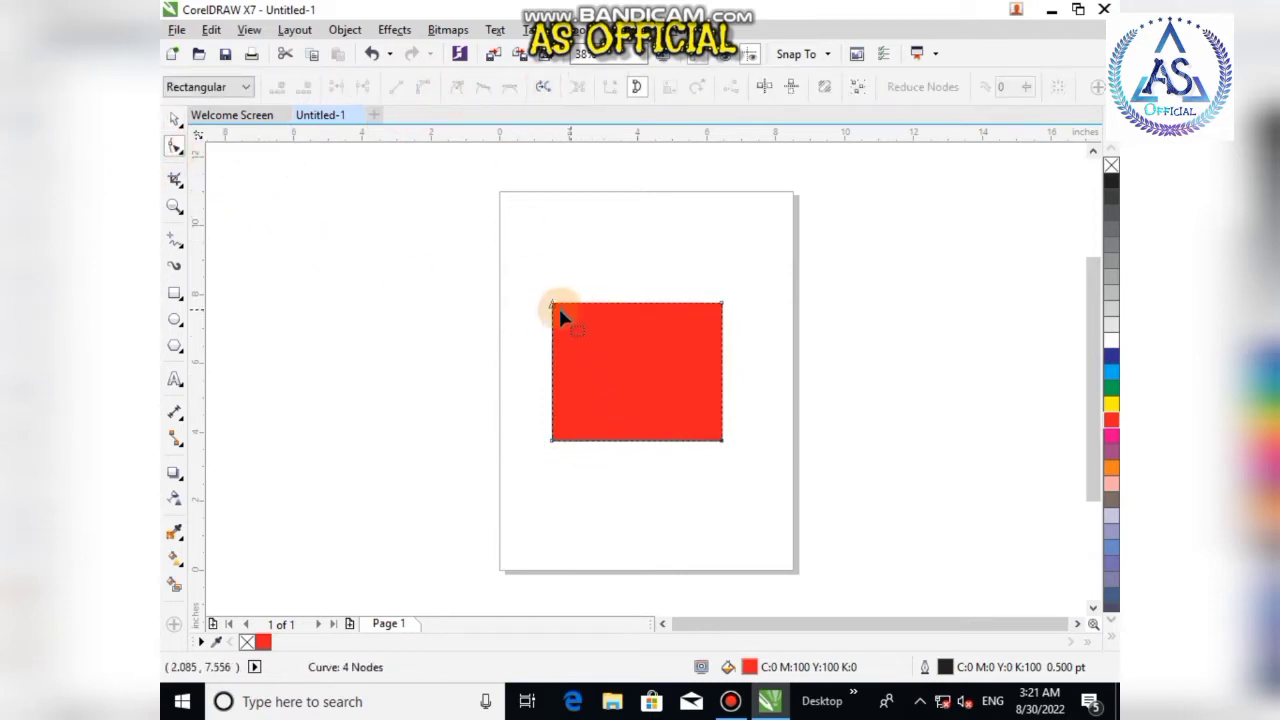
{"action": "left_click", "coordinate": [721, 302]}
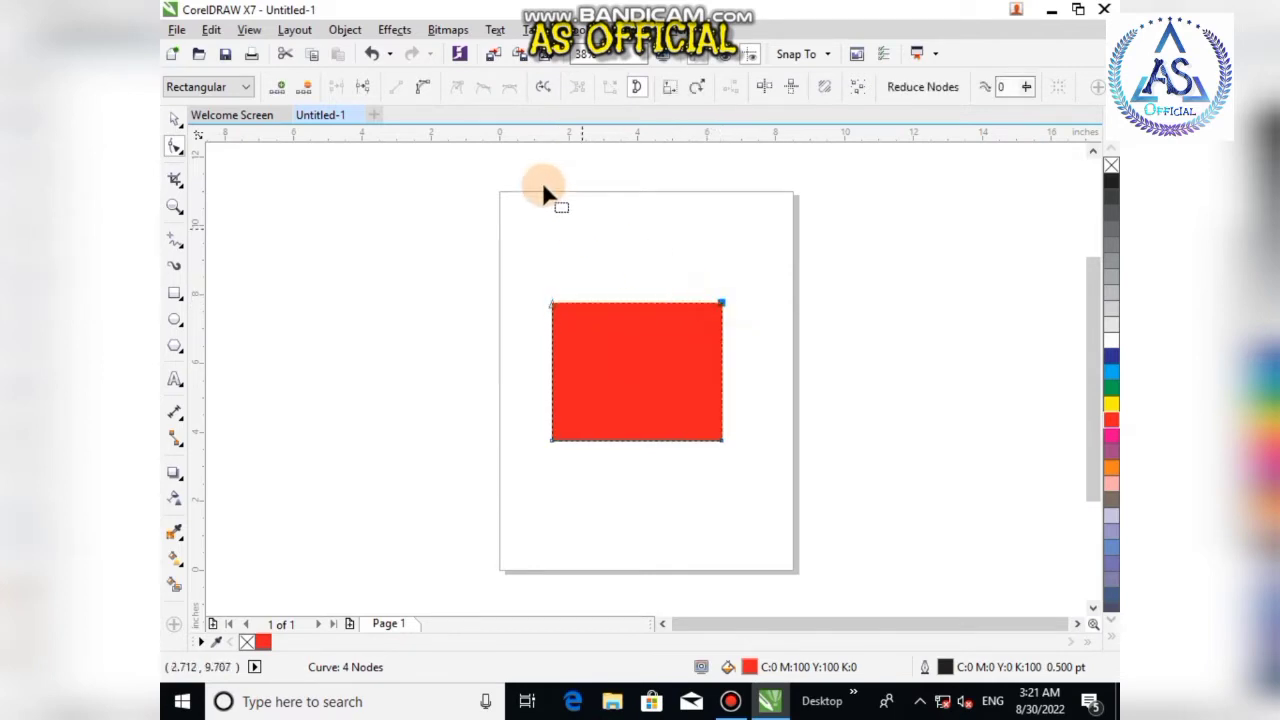
{"action": "left_click", "coordinate": [424, 91]}
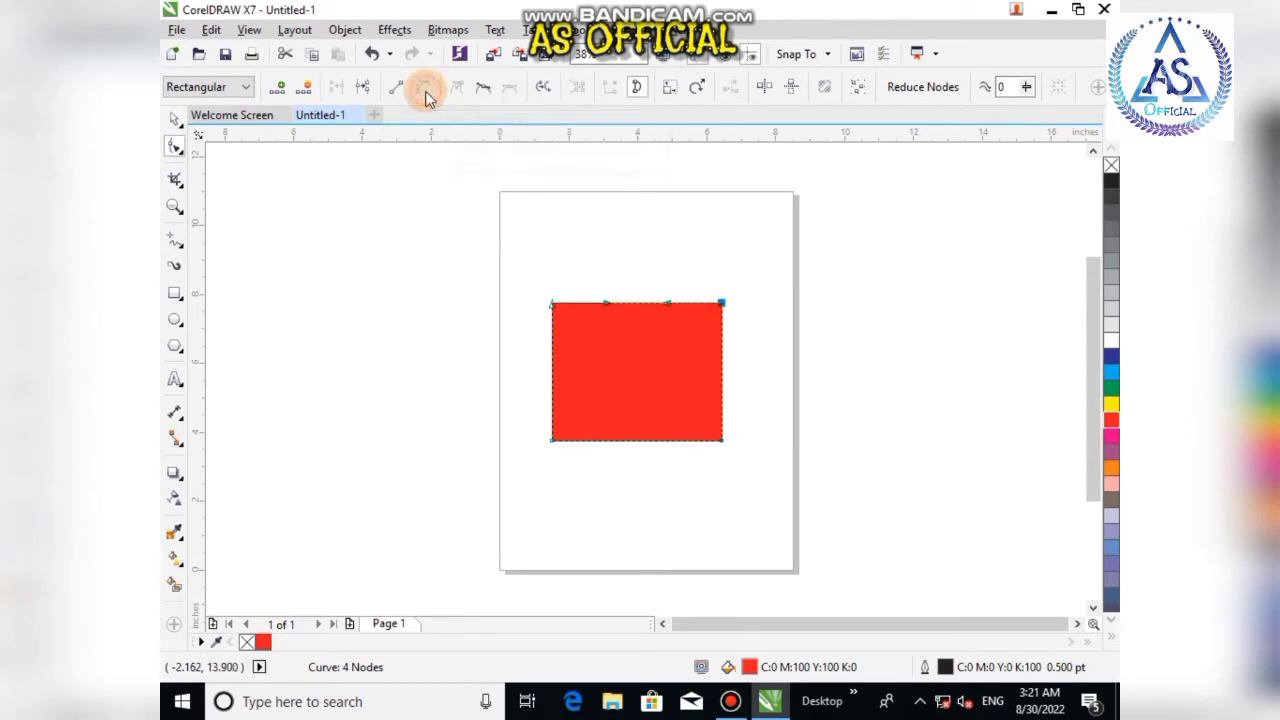
- Bend the red shape's top edge into an S-shaped wave, rising near the right corner and dipping near the left corner
{"action": "left_click", "coordinate": [719, 303]}
{"action": "left_click_drag", "start_coordinate": [666, 304], "coordinate": [695, 245]}
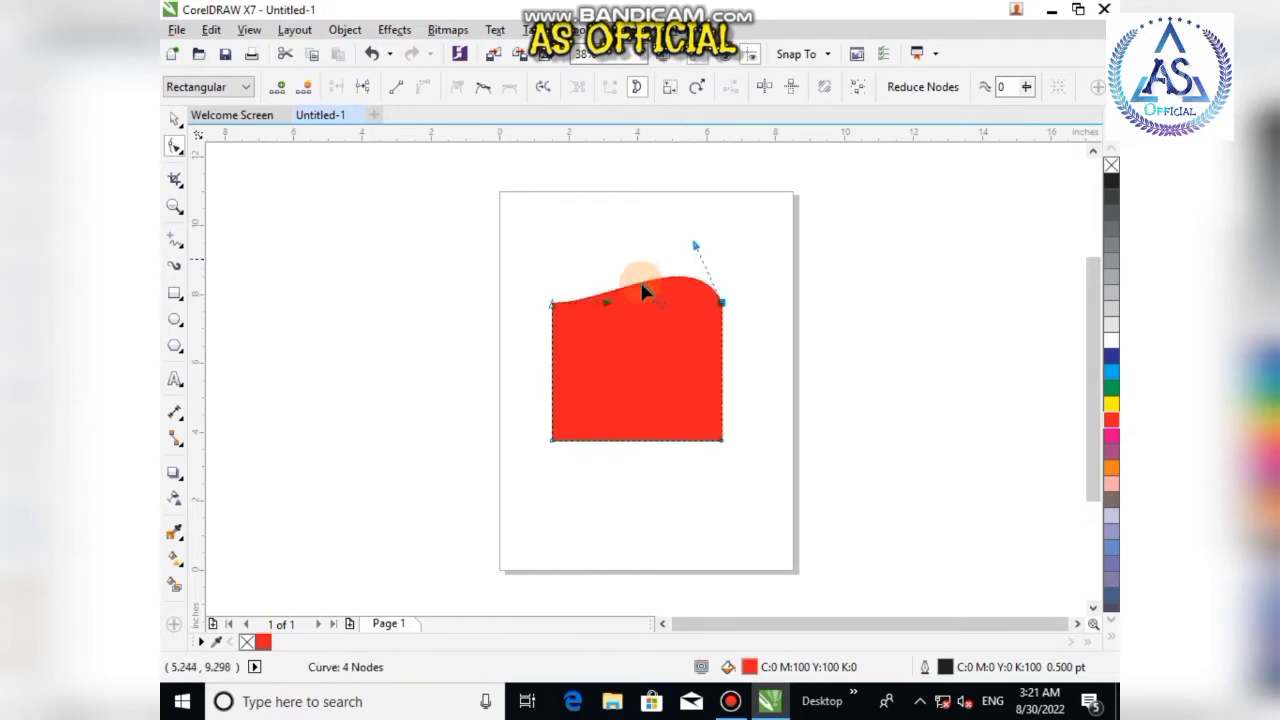
{"action": "left_click", "coordinate": [604, 302]}
{"action": "left_click", "coordinate": [609, 348]}
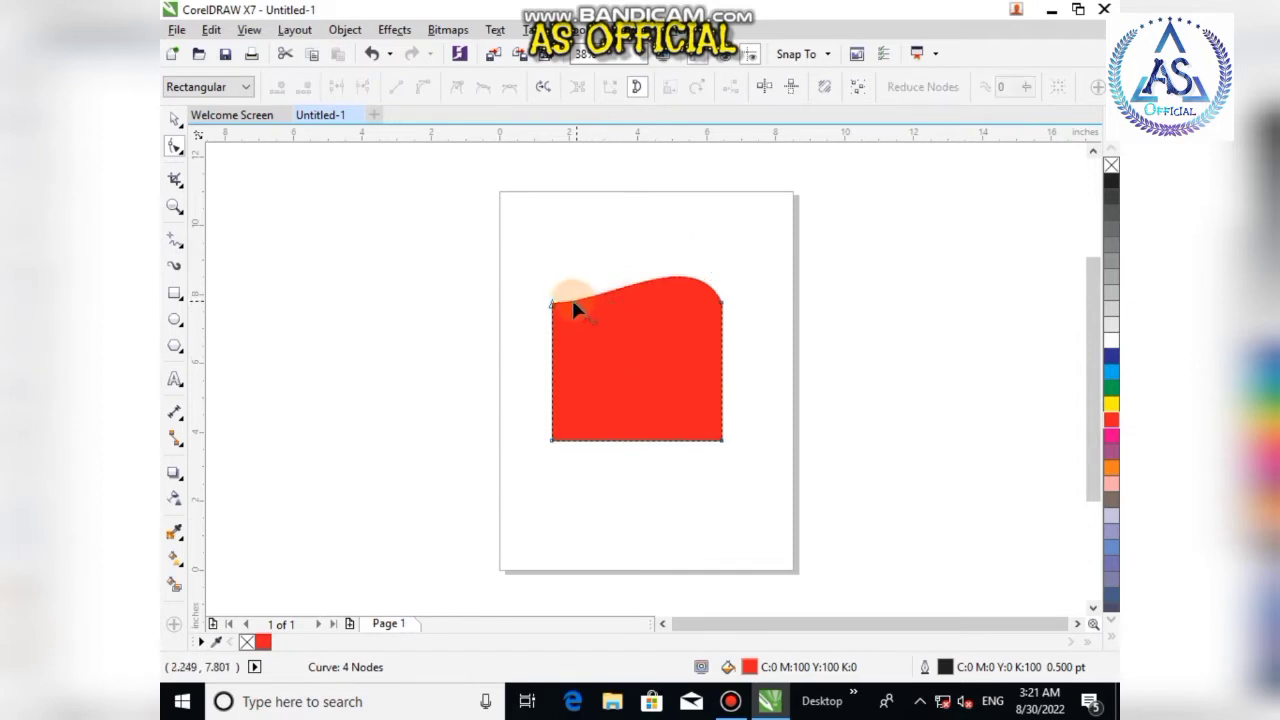
{"action": "left_click", "coordinate": [556, 306]}
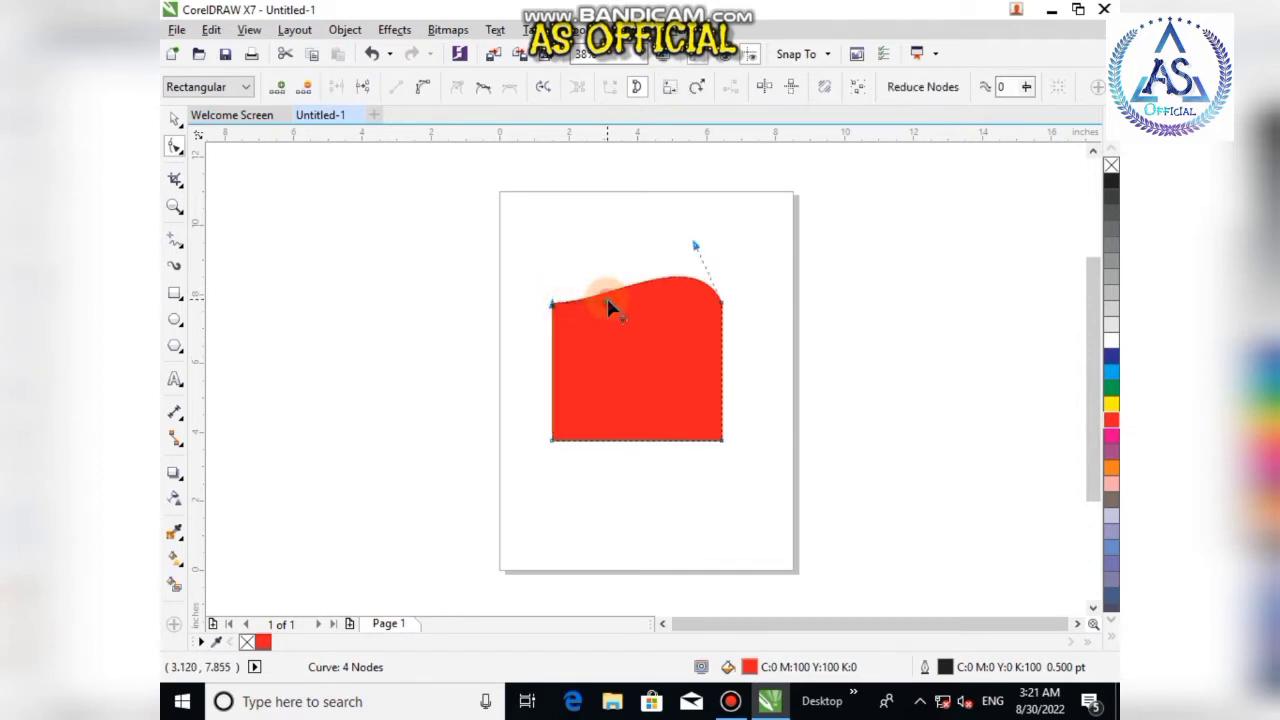
{"action": "left_click_drag", "start_coordinate": [606, 303], "coordinate": [590, 344]}
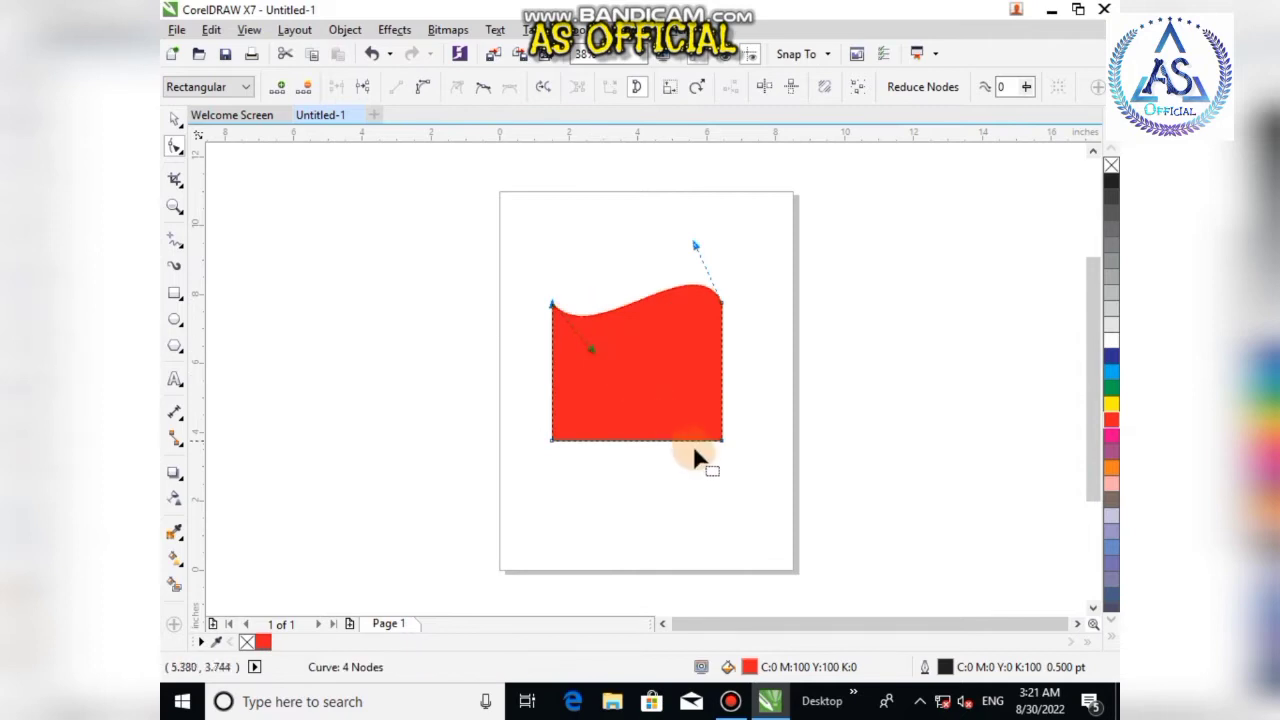
- Convert the red shape's right and bottom edges to curves and bend the bottom edge into a wave matching the top
{"action": "left_click", "coordinate": [720, 444]}
{"action": "left_click", "coordinate": [423, 91]}
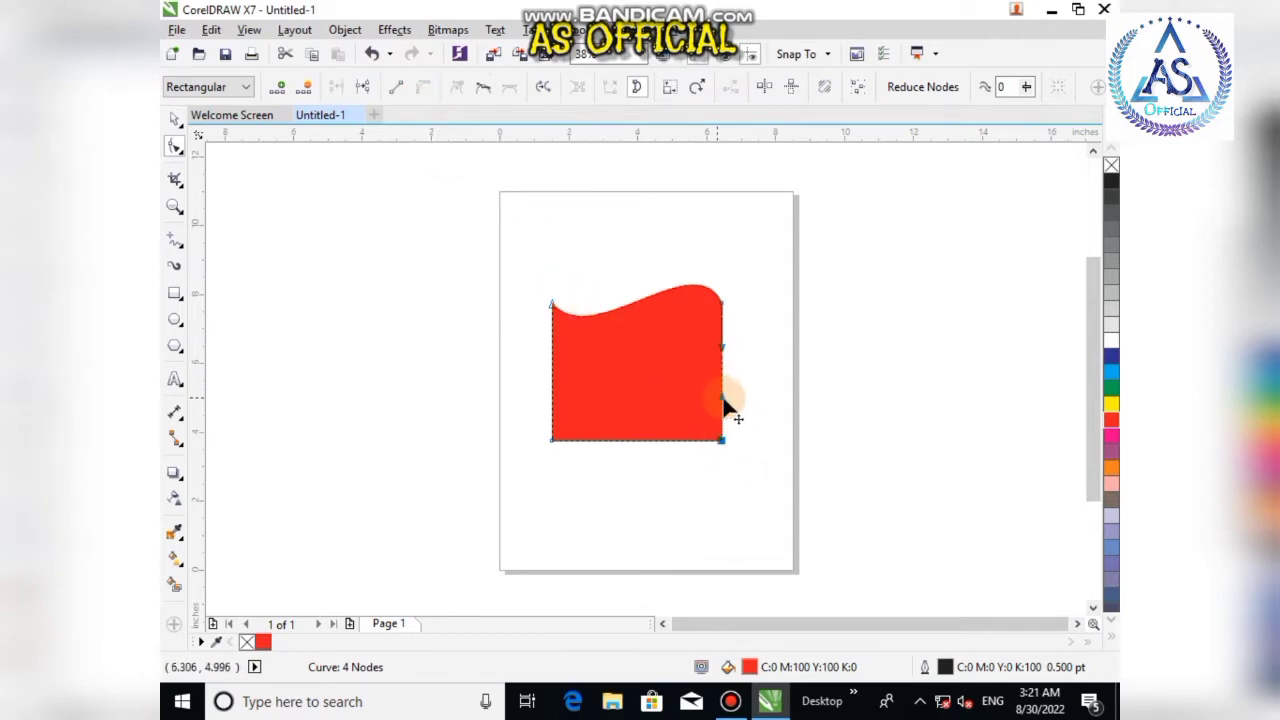
{"action": "left_click", "coordinate": [552, 441]}
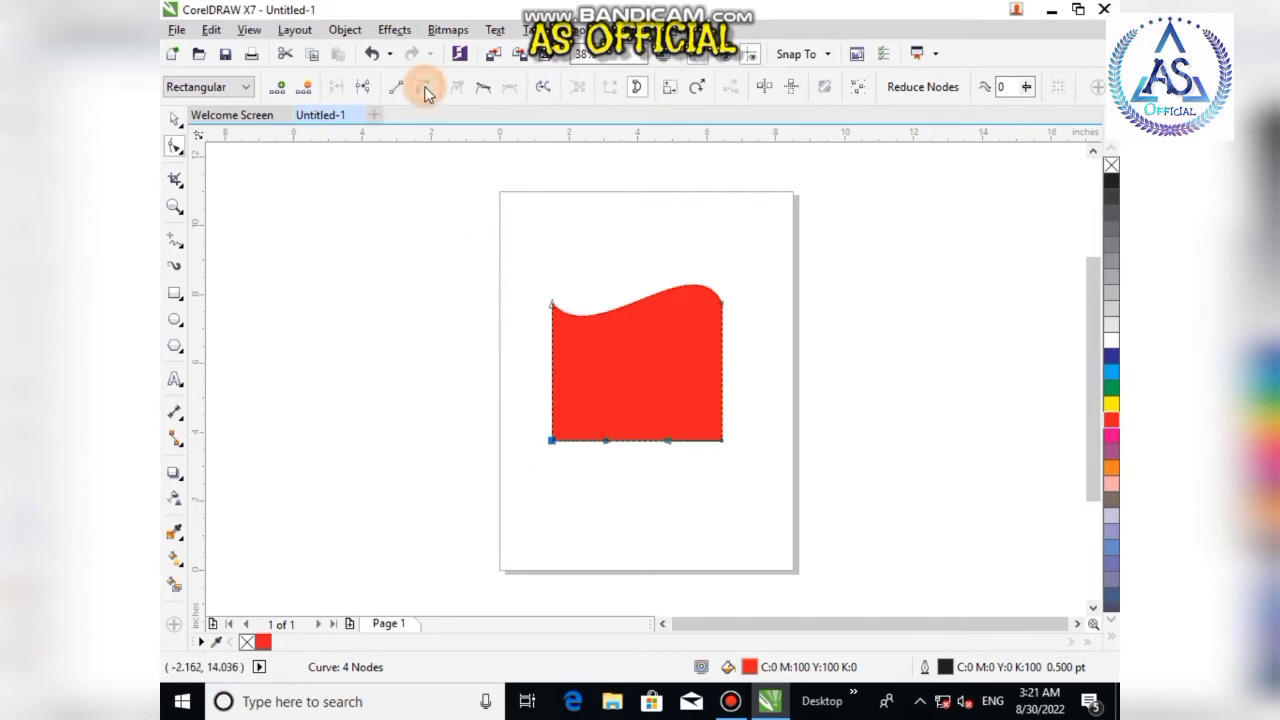
{"action": "left_click_drag", "start_coordinate": [663, 466], "coordinate": [690, 380]}
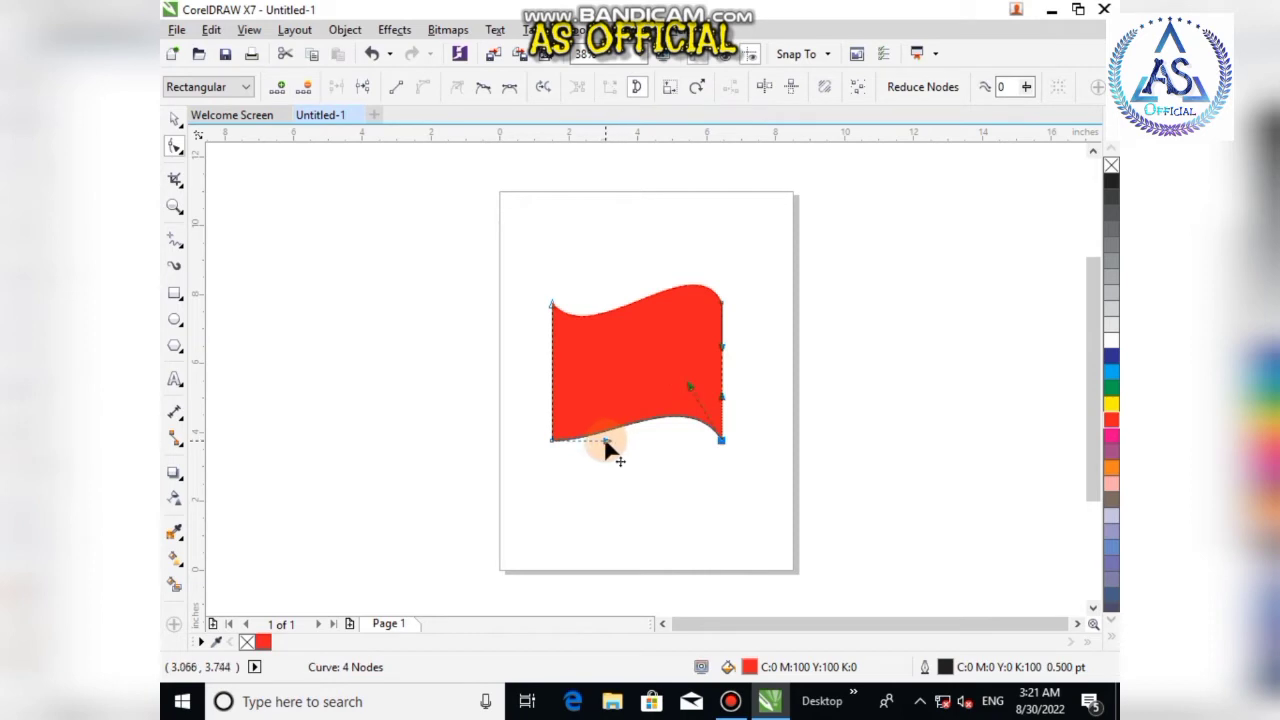
{"action": "left_click_drag", "start_coordinate": [604, 442], "coordinate": [606, 457]}
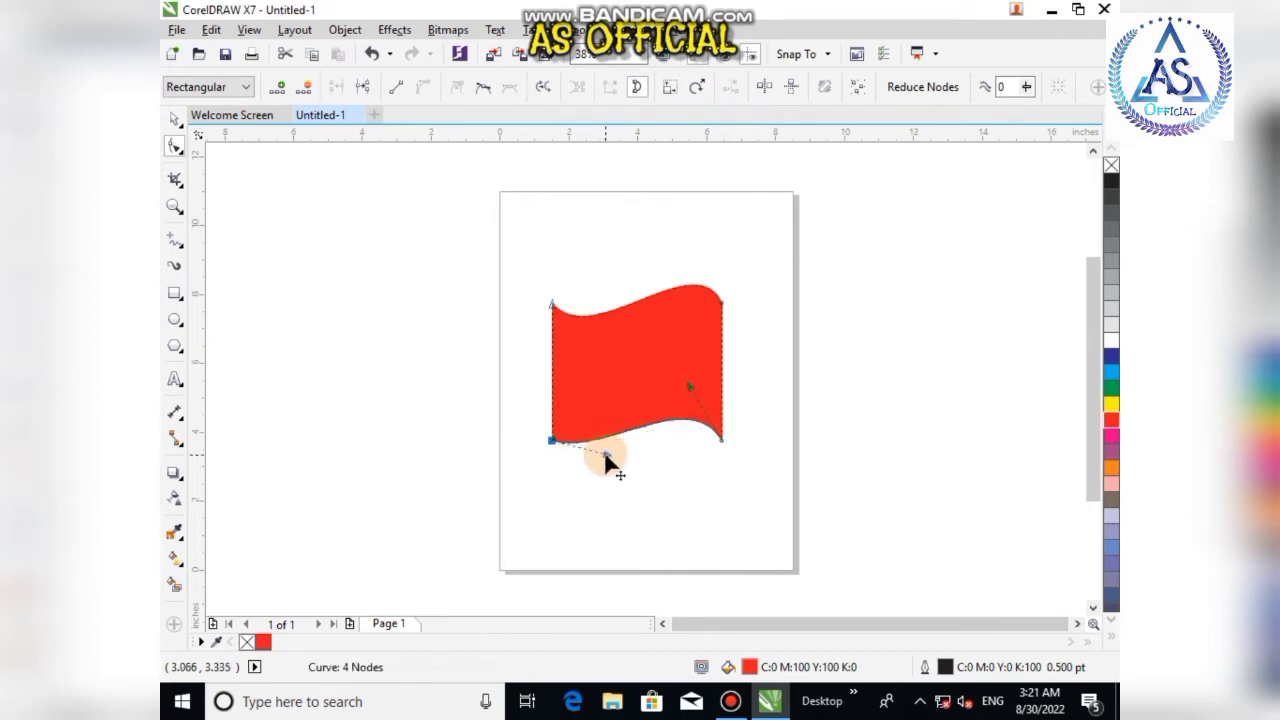
{"action": "left_click_drag", "start_coordinate": [686, 389], "coordinate": [698, 363]}
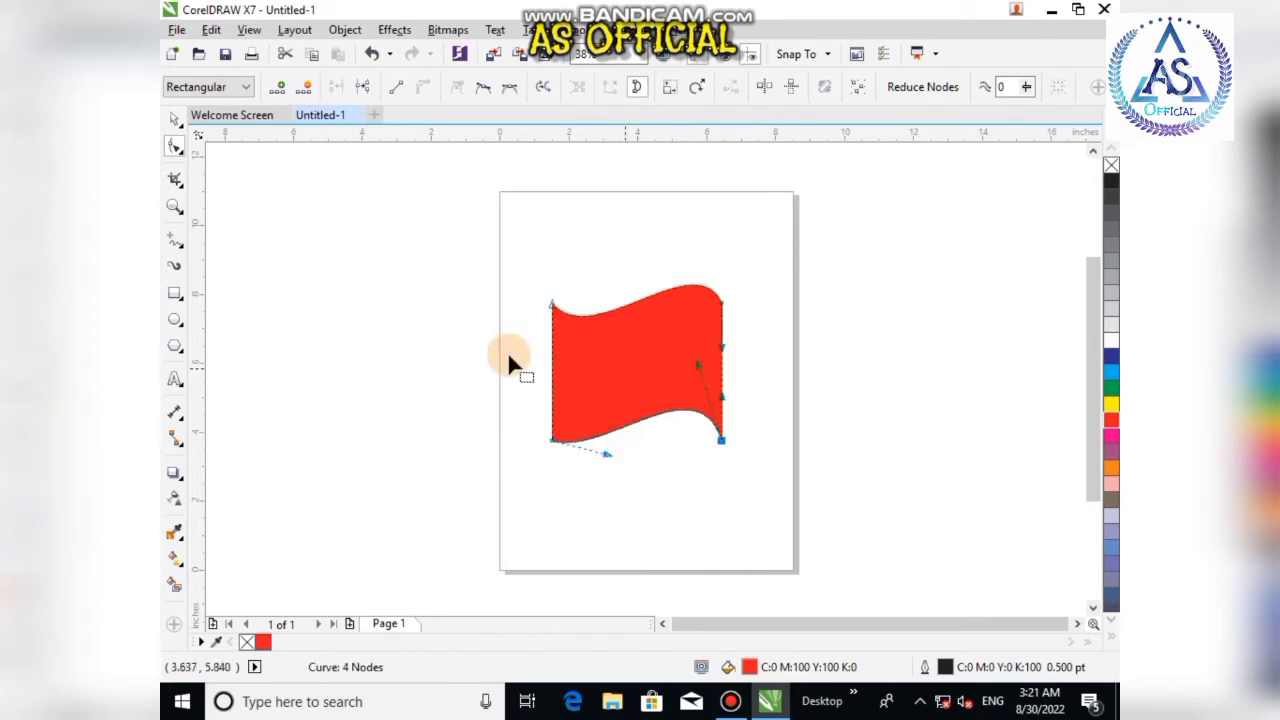
- Shrink the wavy red flag to about 3.06 by 1.86 inches and move it off the page beside the upper right corner
{"action": "left_click", "coordinate": [174, 118]}
{"action": "left_click_drag", "start_coordinate": [596, 411], "coordinate": [749, 318]}
{"action": "left_click_drag", "start_coordinate": [880, 357], "coordinate": [758, 262]}
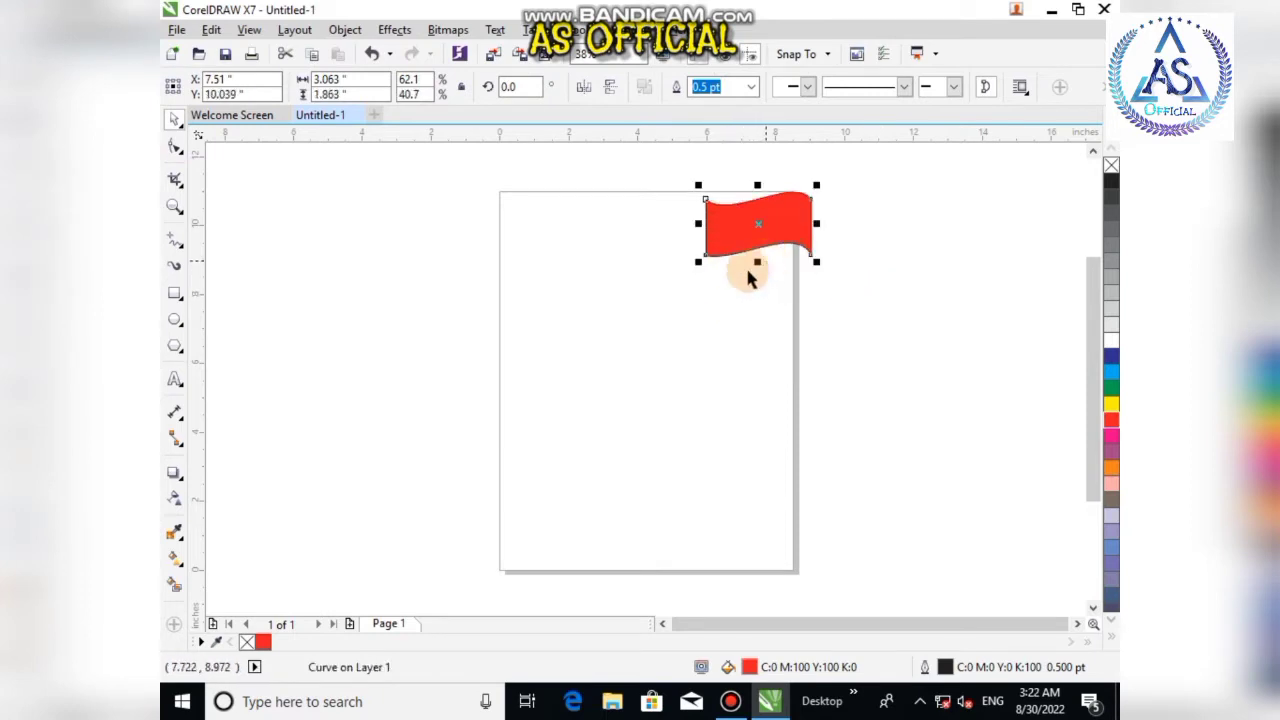
{"action": "left_click", "coordinate": [740, 309]}
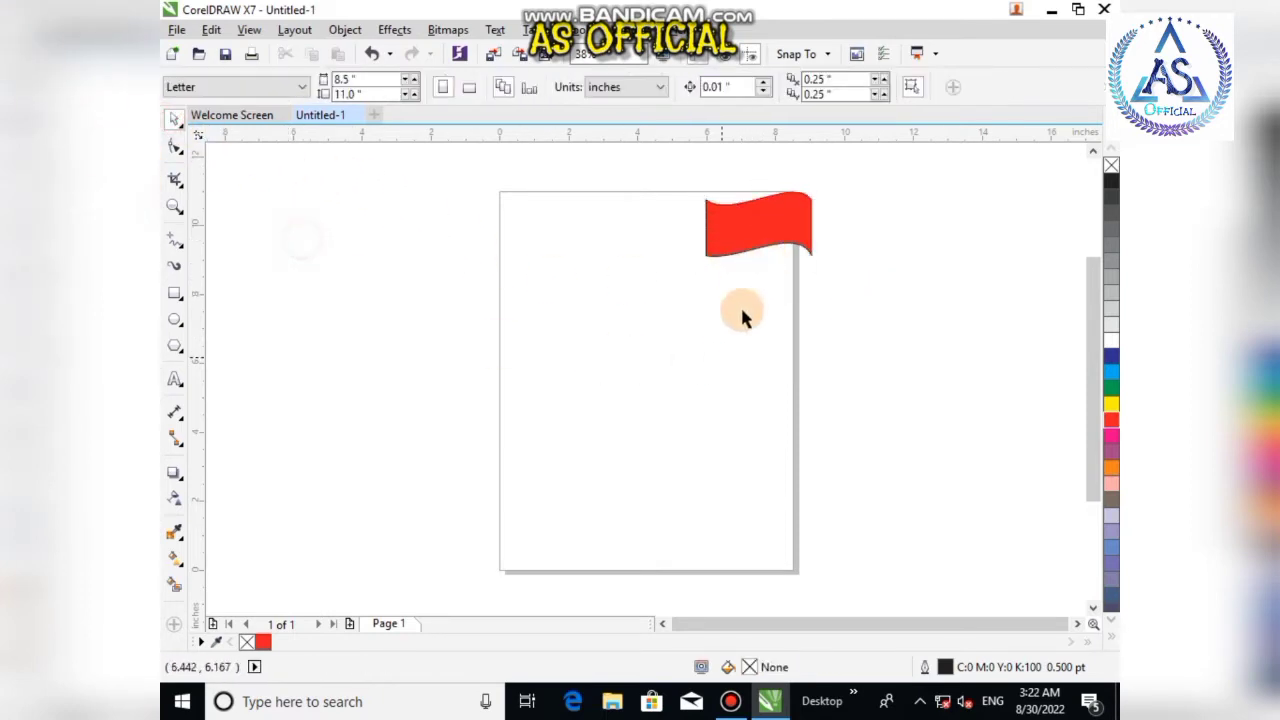
{"action": "left_click_drag", "start_coordinate": [763, 234], "coordinate": [911, 198]}
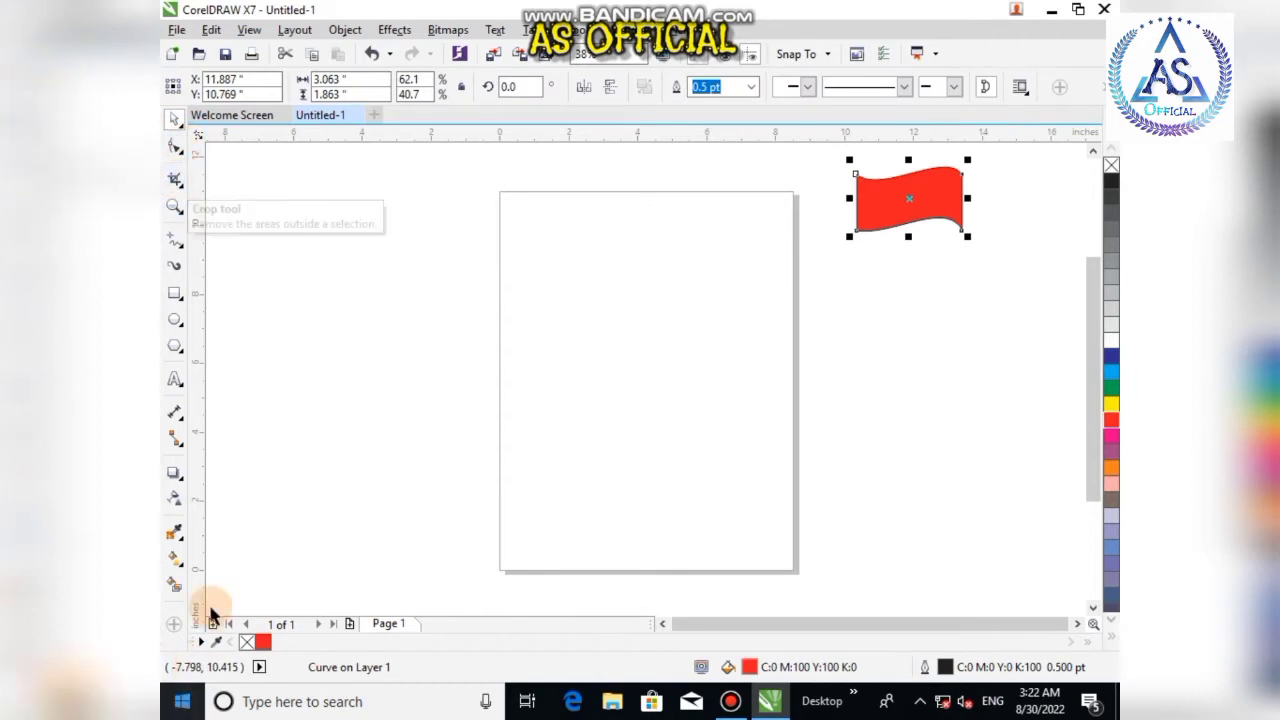
- Draw a regular polygon in the upper part of the page and set its number of sides to 6
{"action": "left_click", "coordinate": [179, 347]}
{"action": "left_click", "coordinate": [247, 344]}
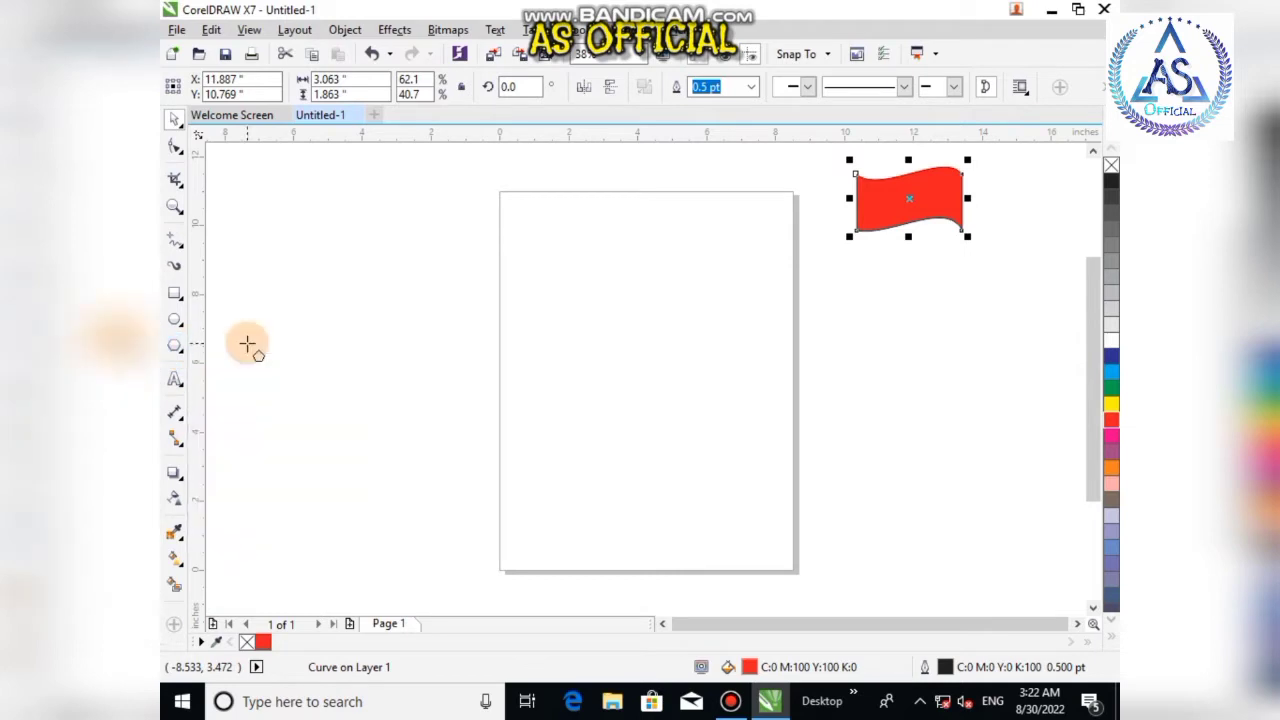
{"action": "left_click_drag", "start_coordinate": [623, 290], "coordinate": [727, 457]}
{"action": "left_click", "coordinate": [687, 82]}
{"action": "left_click", "coordinate": [687, 82]}
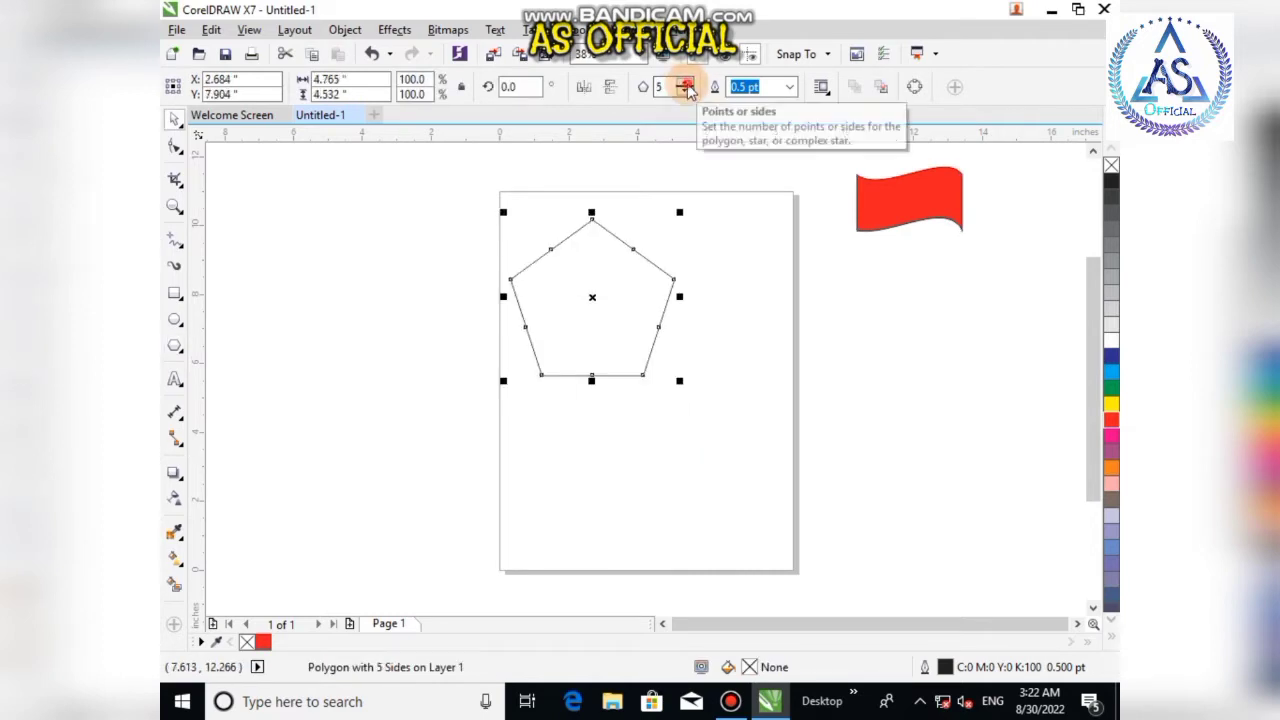
{"action": "left_click", "coordinate": [687, 82]}
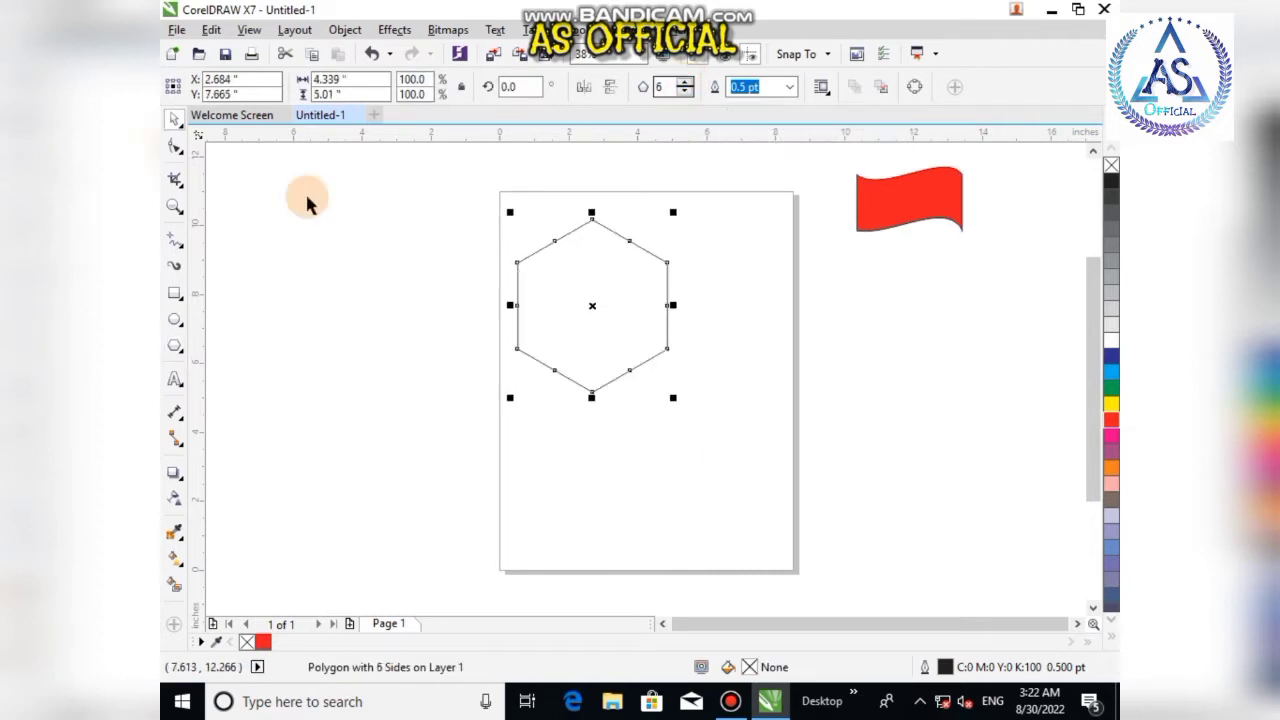
- Reshape the hexagon's nodes into a slightly twisted six-pointed star and fill it with blue
{"action": "left_click", "coordinate": [176, 147]}
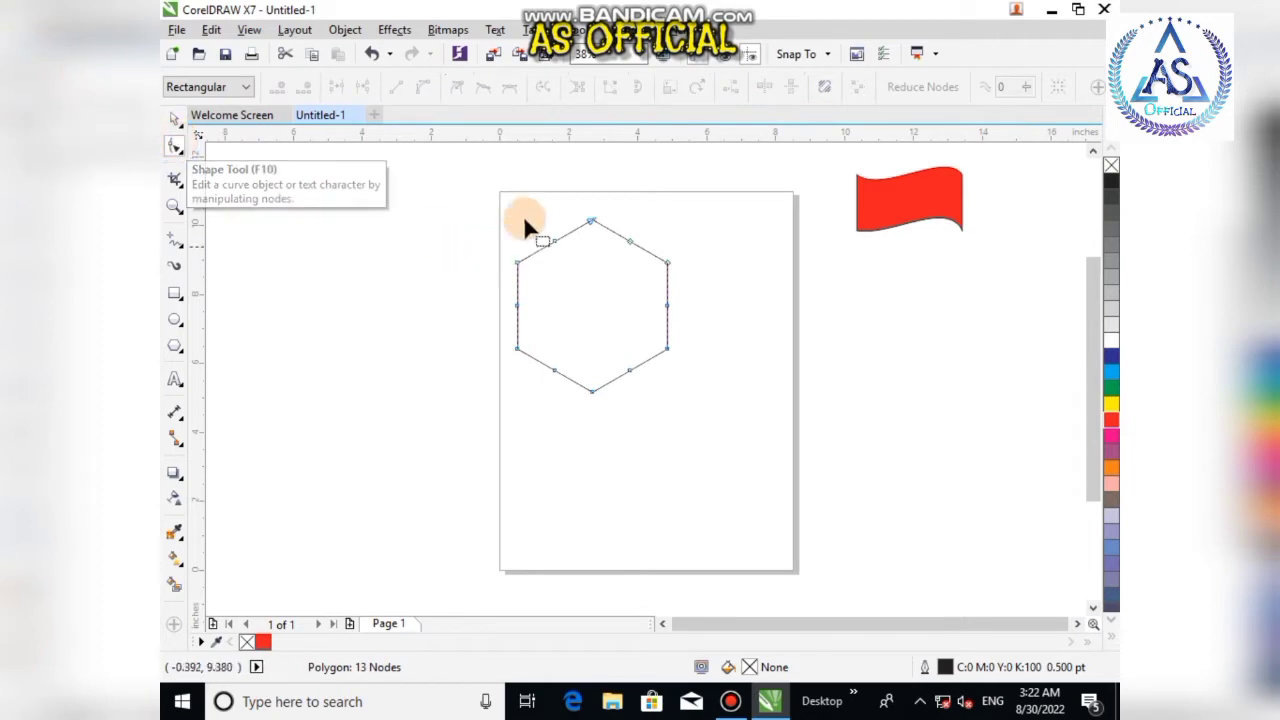
{"action": "left_click_drag", "start_coordinate": [590, 222], "coordinate": [583, 275]}
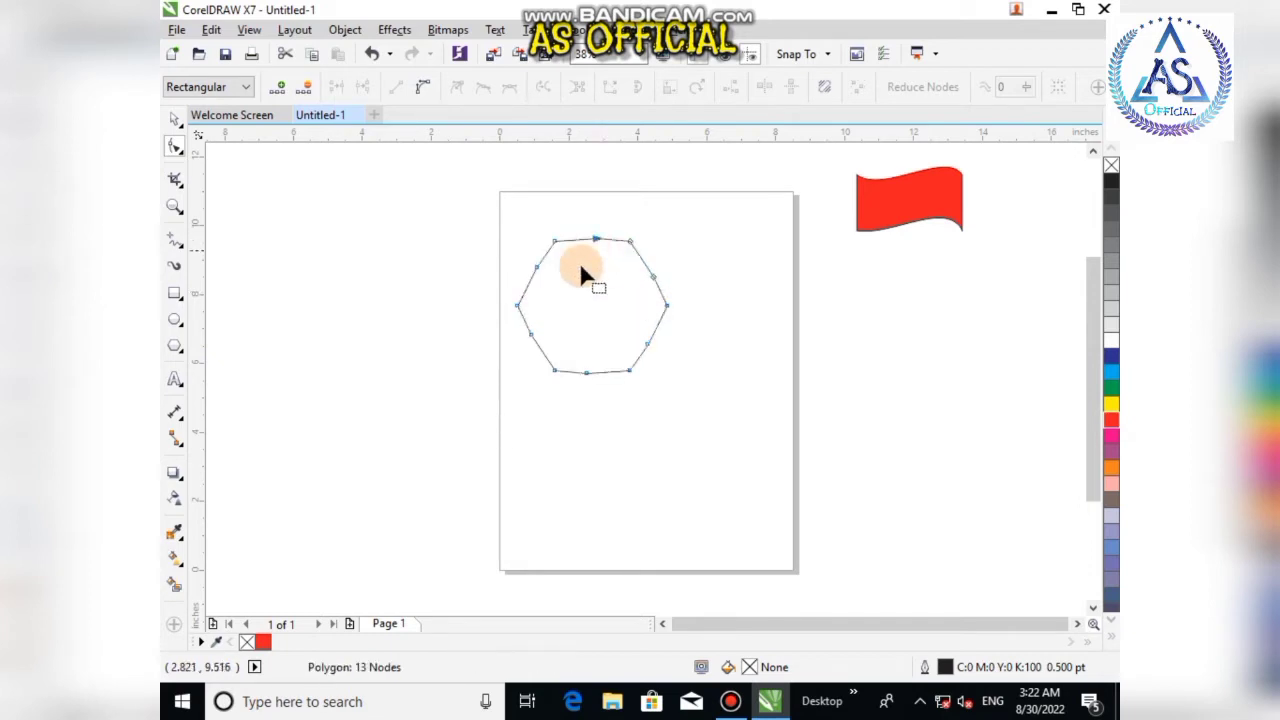
{"action": "left_click_drag", "start_coordinate": [642, 220], "coordinate": [664, 208]}
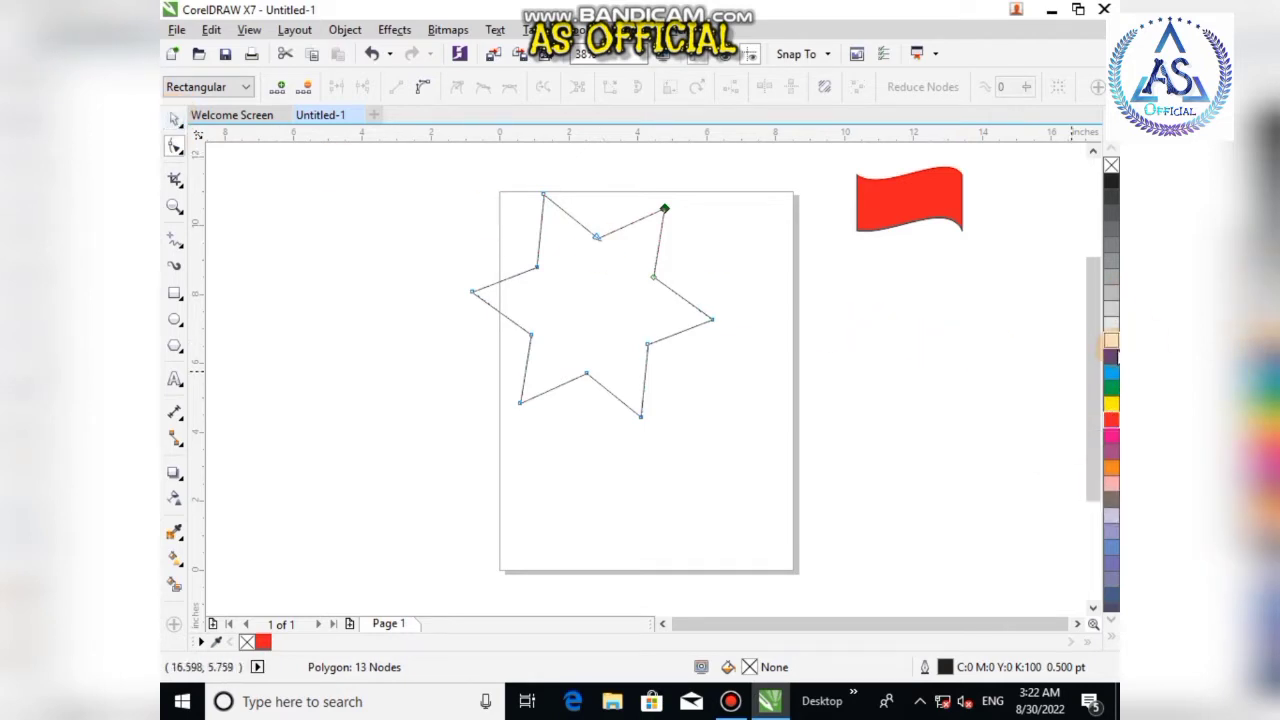
{"action": "left_click", "coordinate": [1111, 356]}
- Scale the blue star to about 4.83 by 4.45 inches and place it off the page just below the red flag
{"action": "left_click_drag", "start_coordinate": [600, 289], "coordinate": [860, 287]}
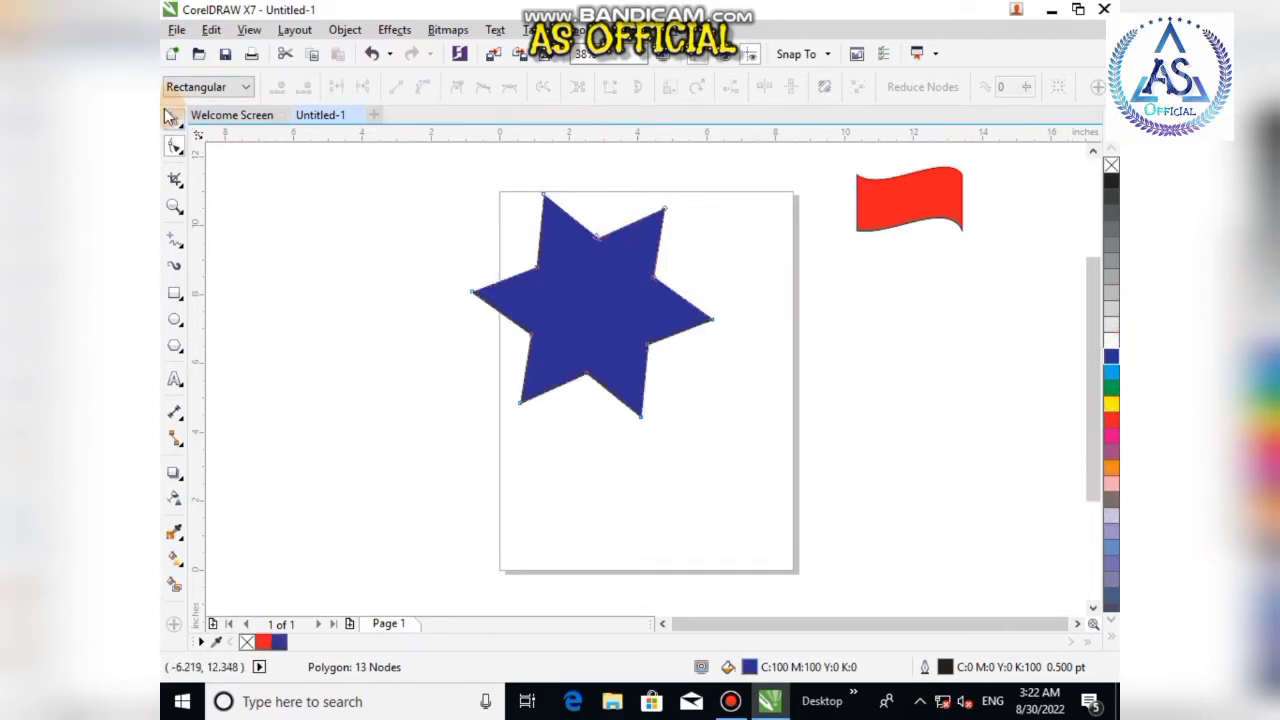
{"action": "left_click", "coordinate": [174, 118]}
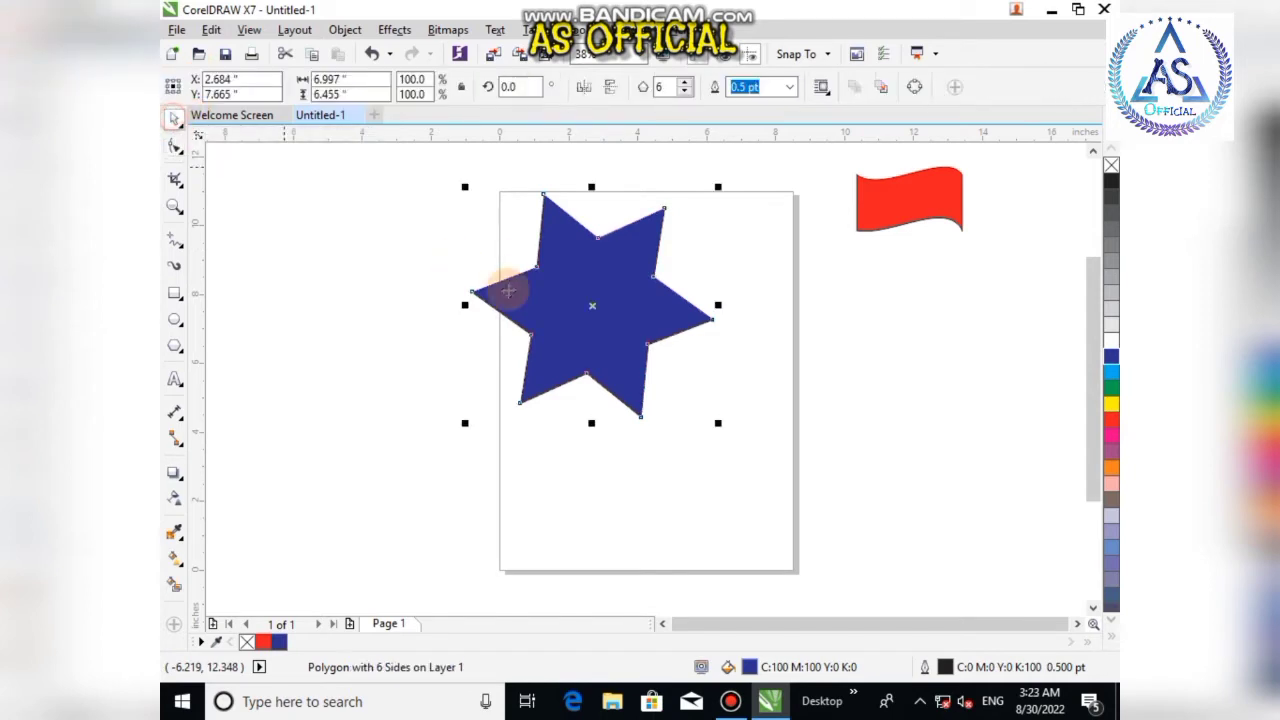
{"action": "left_click_drag", "start_coordinate": [500, 286], "coordinate": [815, 331]}
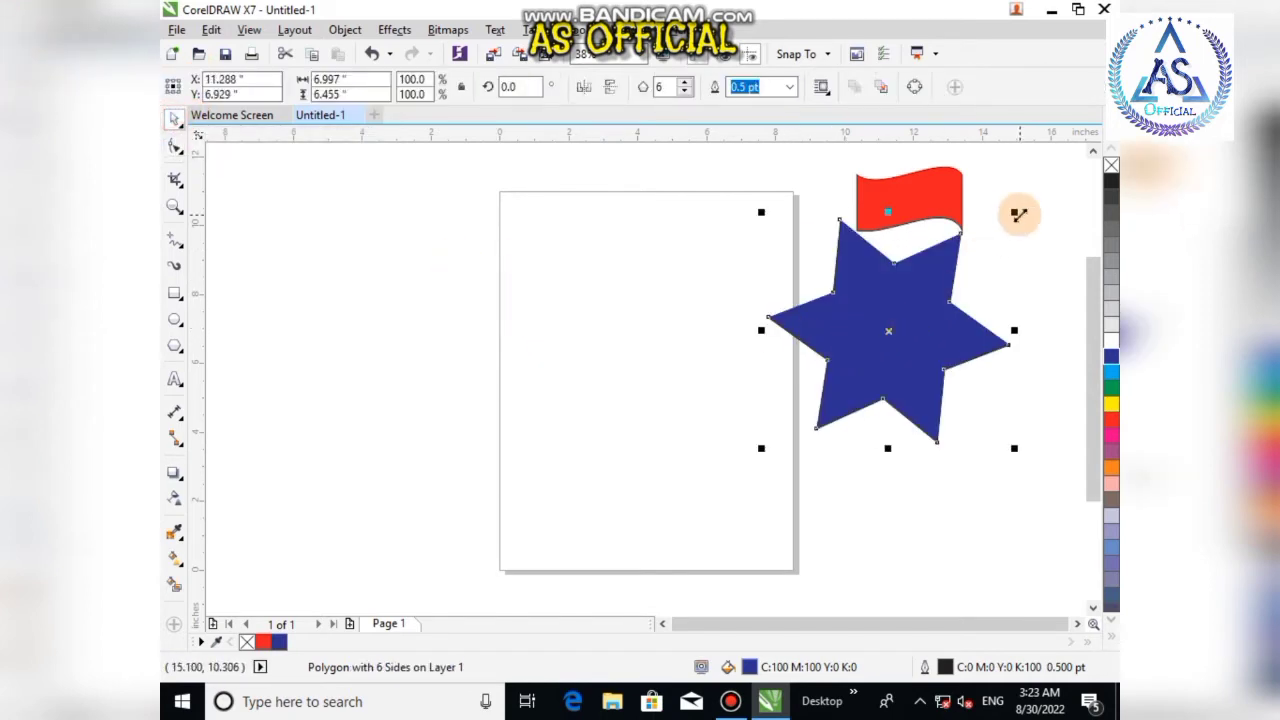
{"action": "left_click_drag", "start_coordinate": [1014, 212], "coordinate": [936, 285]}
{"action": "left_click_drag", "start_coordinate": [891, 334], "coordinate": [922, 314]}
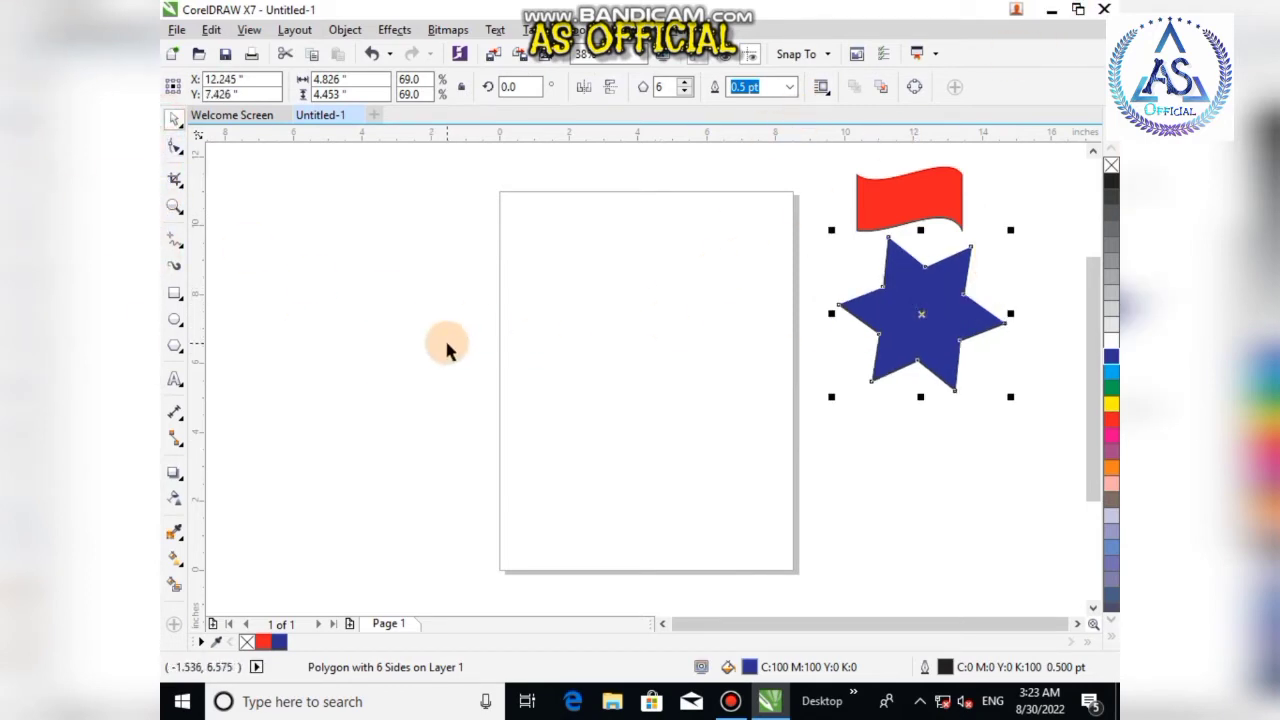
- Import the Asset 1 image from the desktop into the CorelDRAW document
{"action": "key", "text": "super+d"}
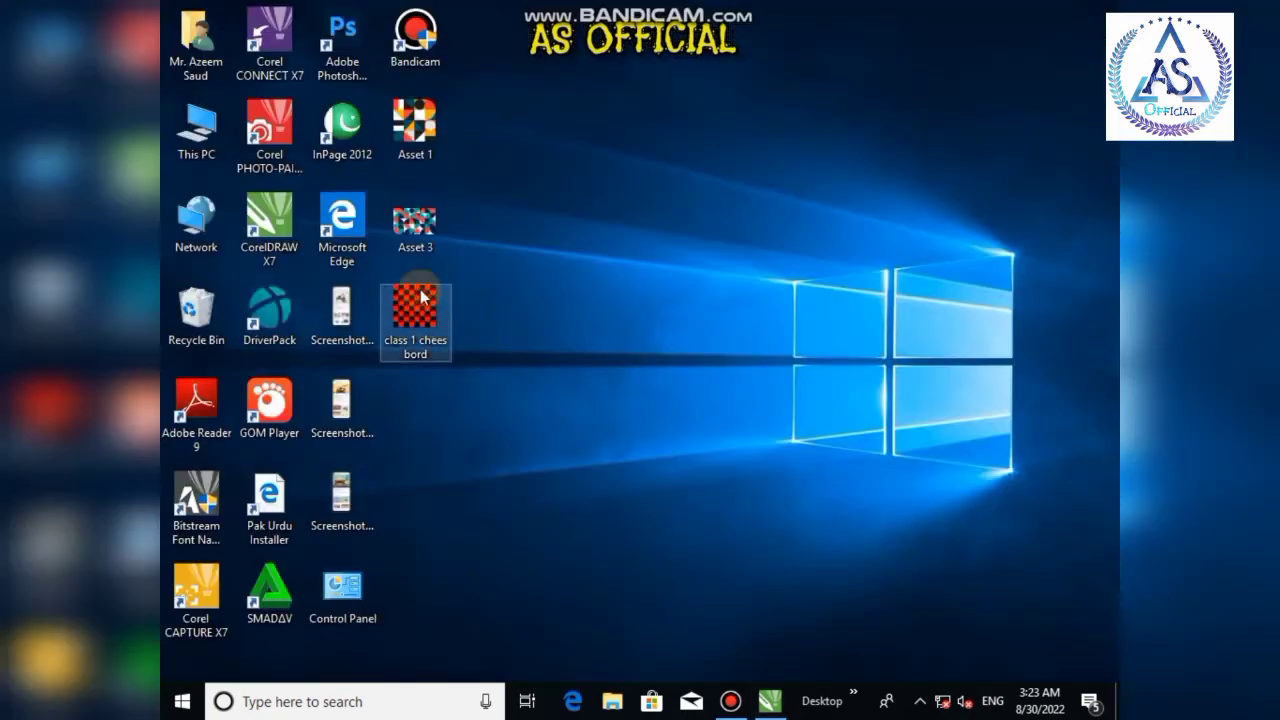
{"action": "left_click_drag", "start_coordinate": [425, 163], "coordinate": [440, 395]}
{"action": "scroll", "coordinate": [534, 349], "scroll_direction": "down", "scroll_amount": 4}
{"action": "scroll", "coordinate": [540, 345], "scroll_direction": "up", "scroll_amount": 2}
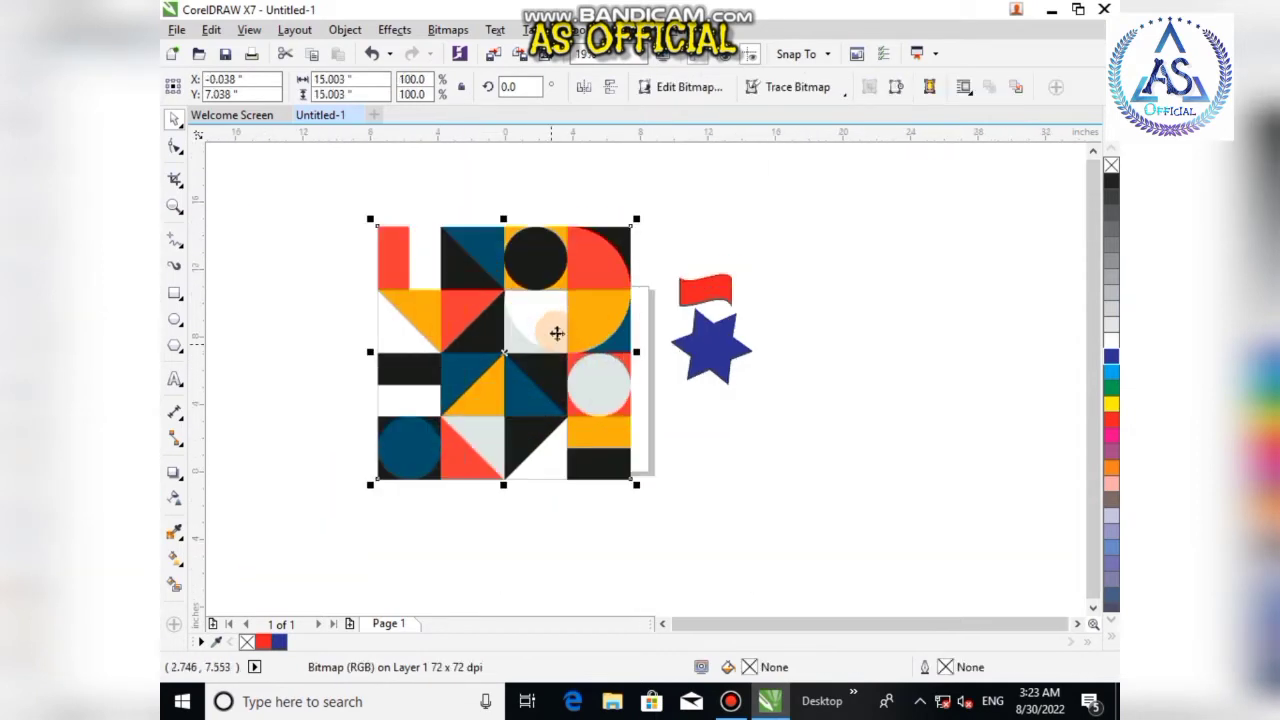
- Scale the imported pattern image to about 5.56 inches square and place it across the page's upper left edge
{"action": "left_click_drag", "start_coordinate": [637, 219], "coordinate": [477, 379]}
{"action": "left_click_drag", "start_coordinate": [428, 437], "coordinate": [479, 340]}
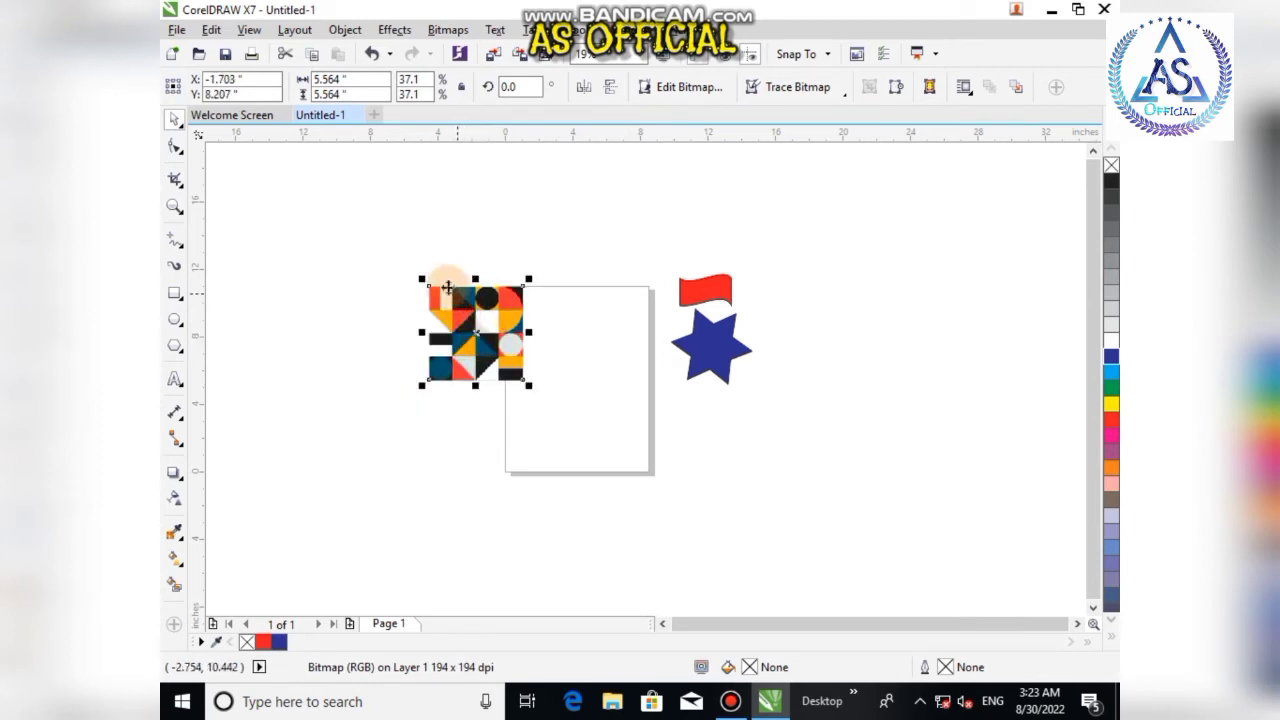
{"action": "key", "text": "z"}
{"action": "left_click_drag", "start_coordinate": [426, 281], "coordinate": [651, 383]}
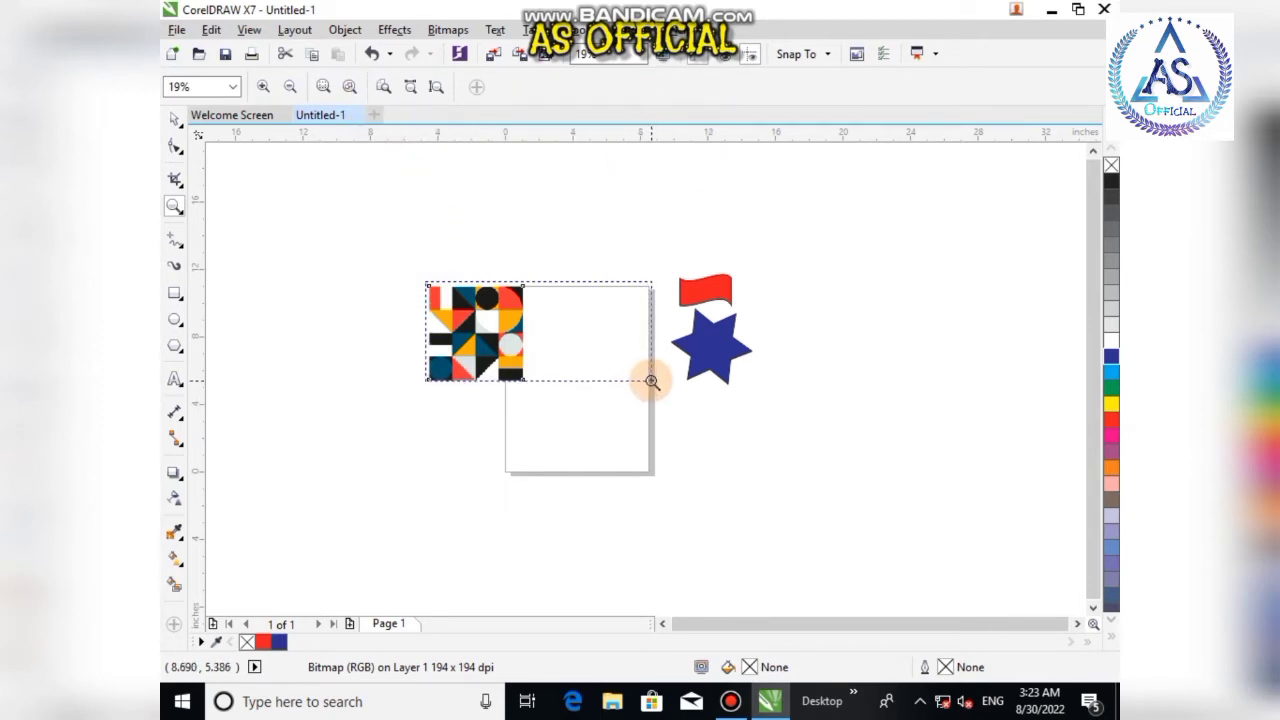
{"action": "left_click_drag", "start_coordinate": [651, 381], "coordinate": [651, 381]}
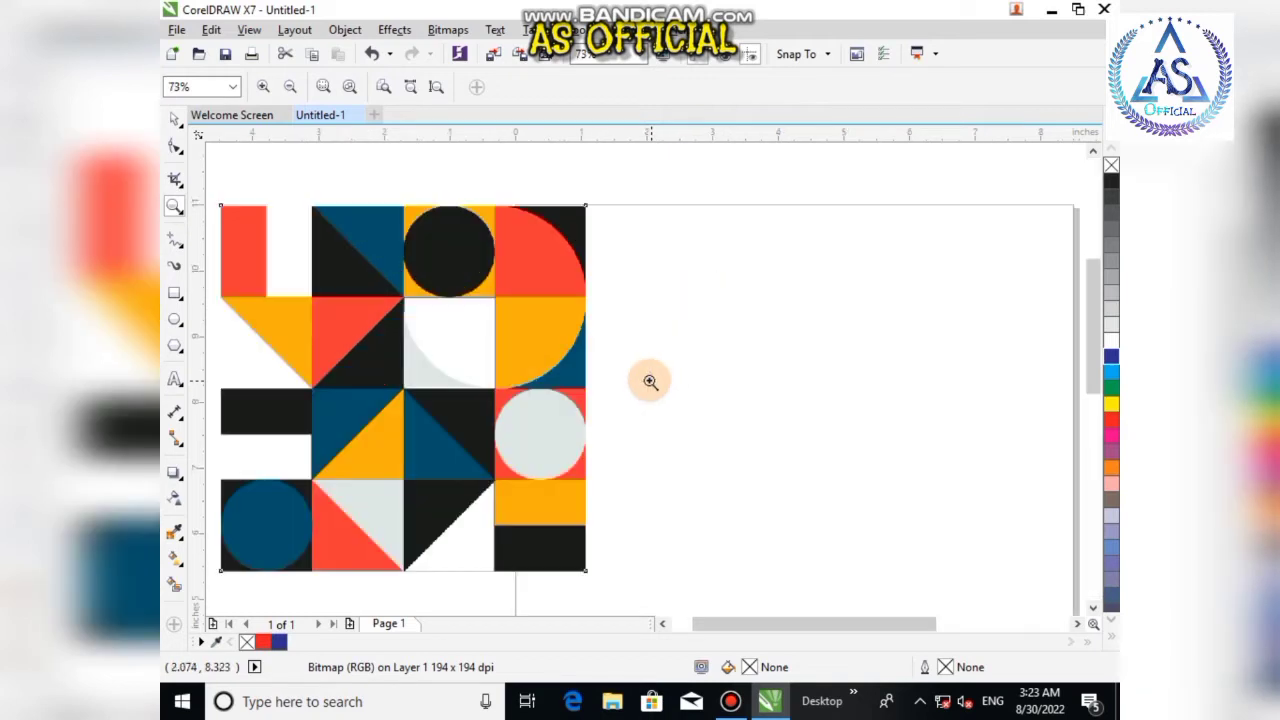
- Draw a small rectangle on the page just to the right of the pattern image and set its size to 1 by 1 inch
{"action": "left_click", "coordinate": [170, 120]}
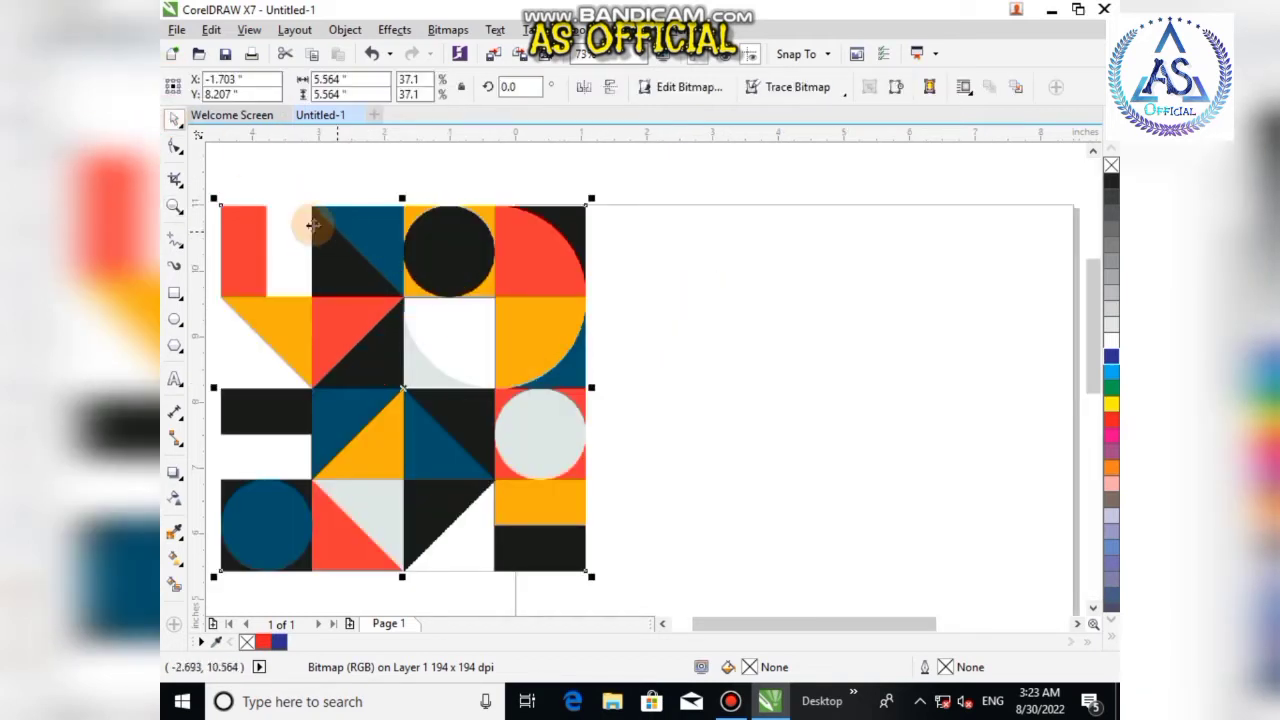
{"action": "left_click", "coordinate": [175, 292]}
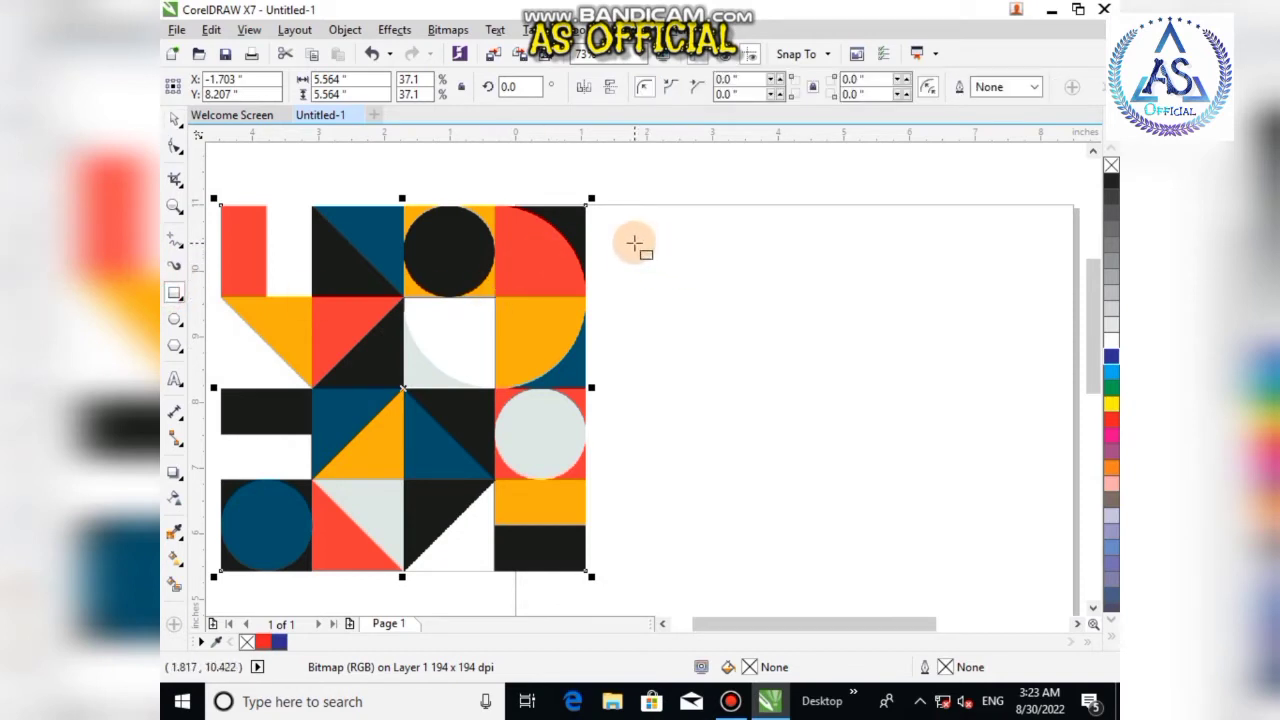
{"action": "left_click_drag", "start_coordinate": [632, 242], "coordinate": [667, 266]}
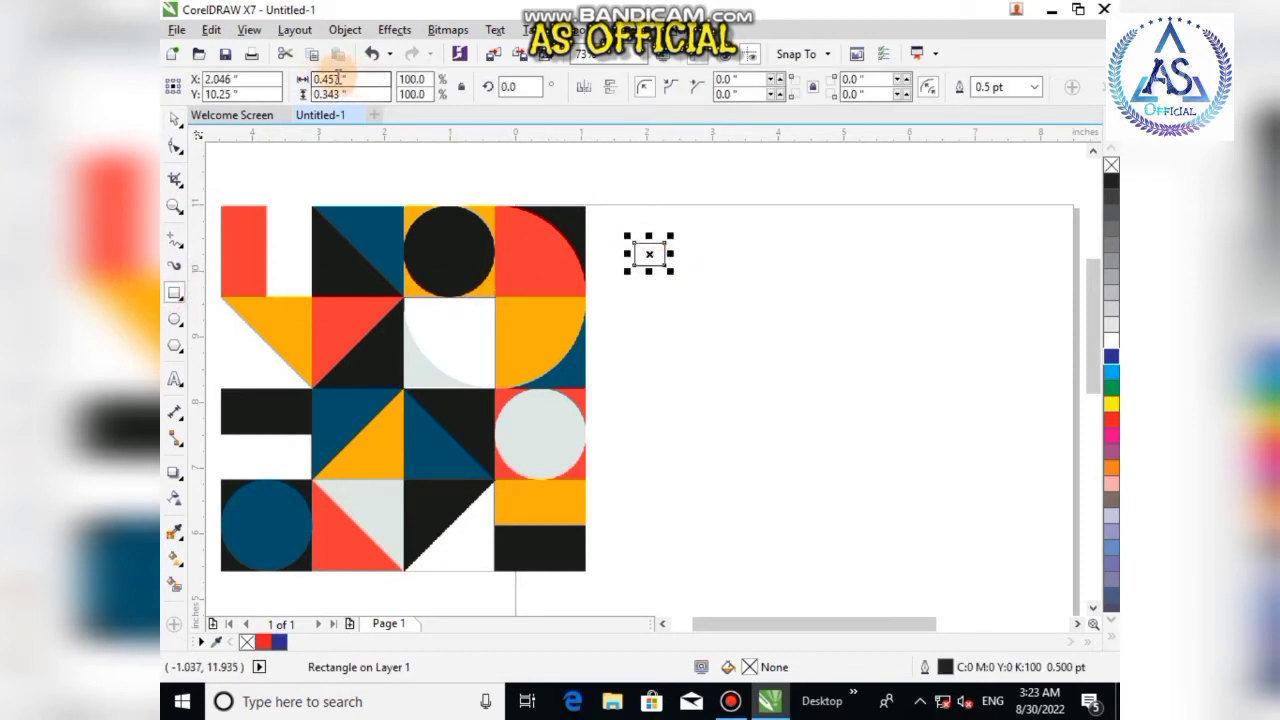
{"action": "left_click_drag", "start_coordinate": [358, 79], "coordinate": [299, 76]}
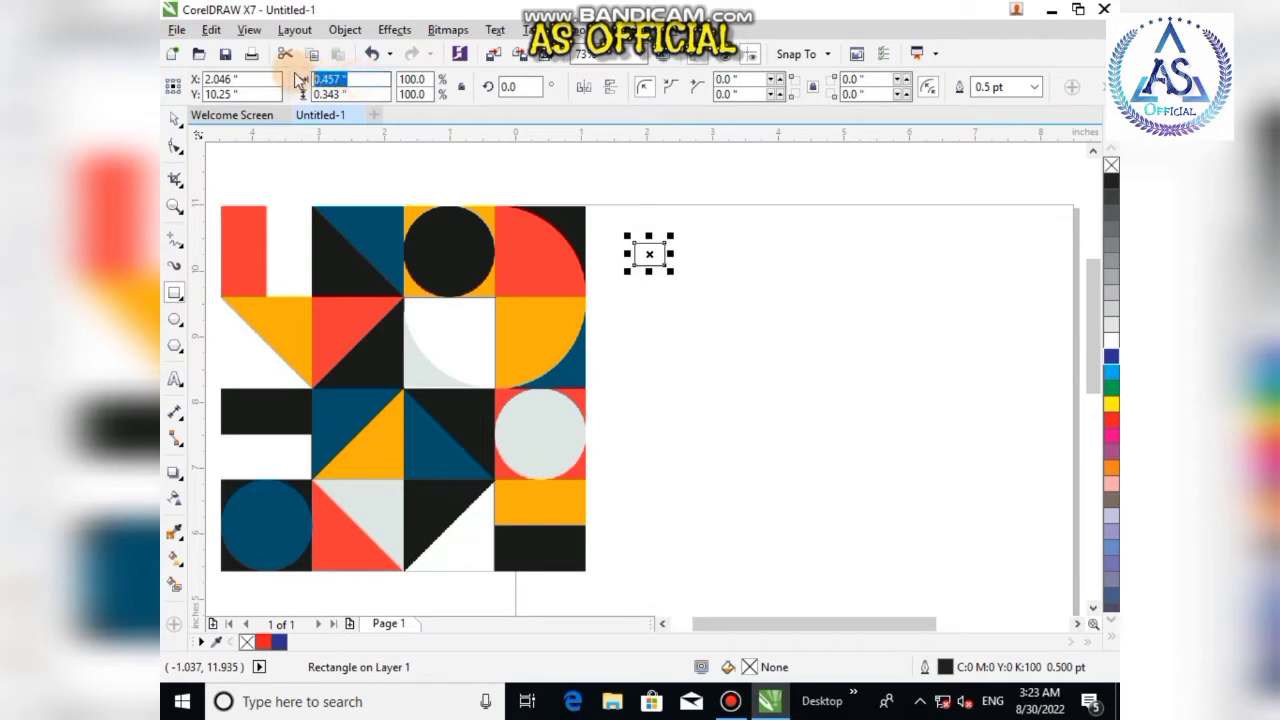
{"action": "type", "text": "1"}
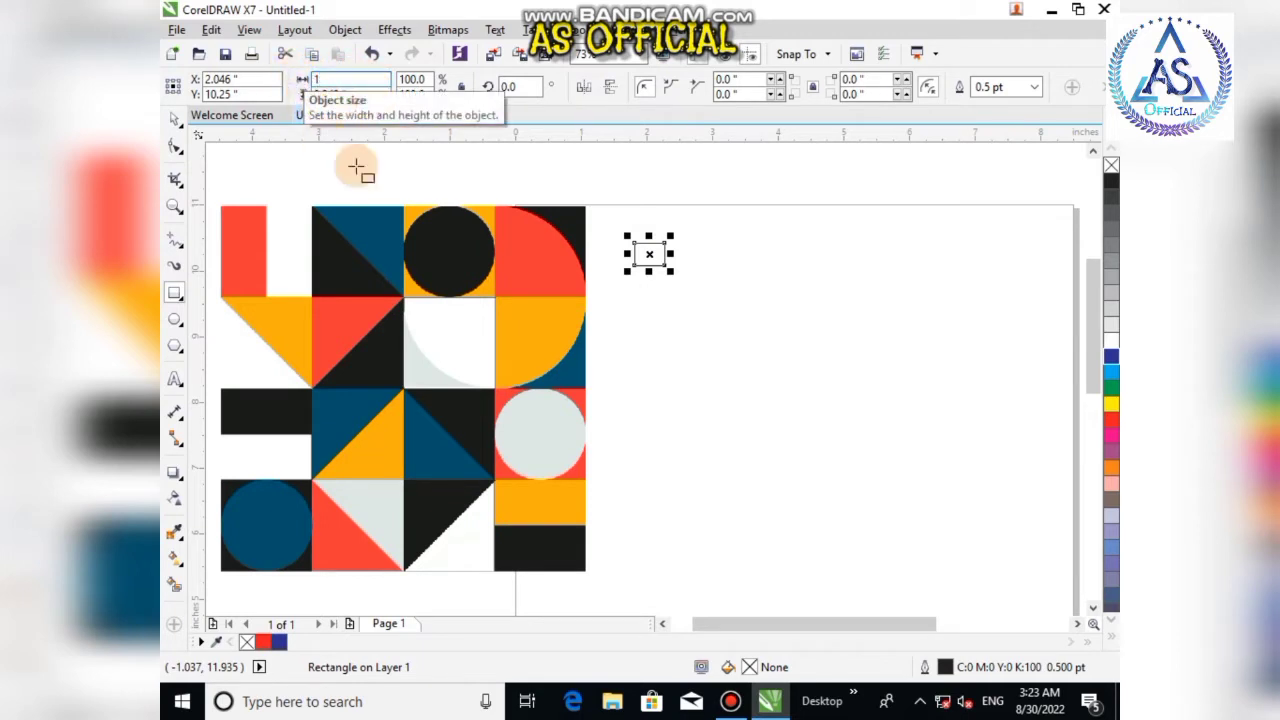
{"action": "left_click_drag", "start_coordinate": [380, 94], "coordinate": [250, 94]}
{"action": "type", "text": "1"}
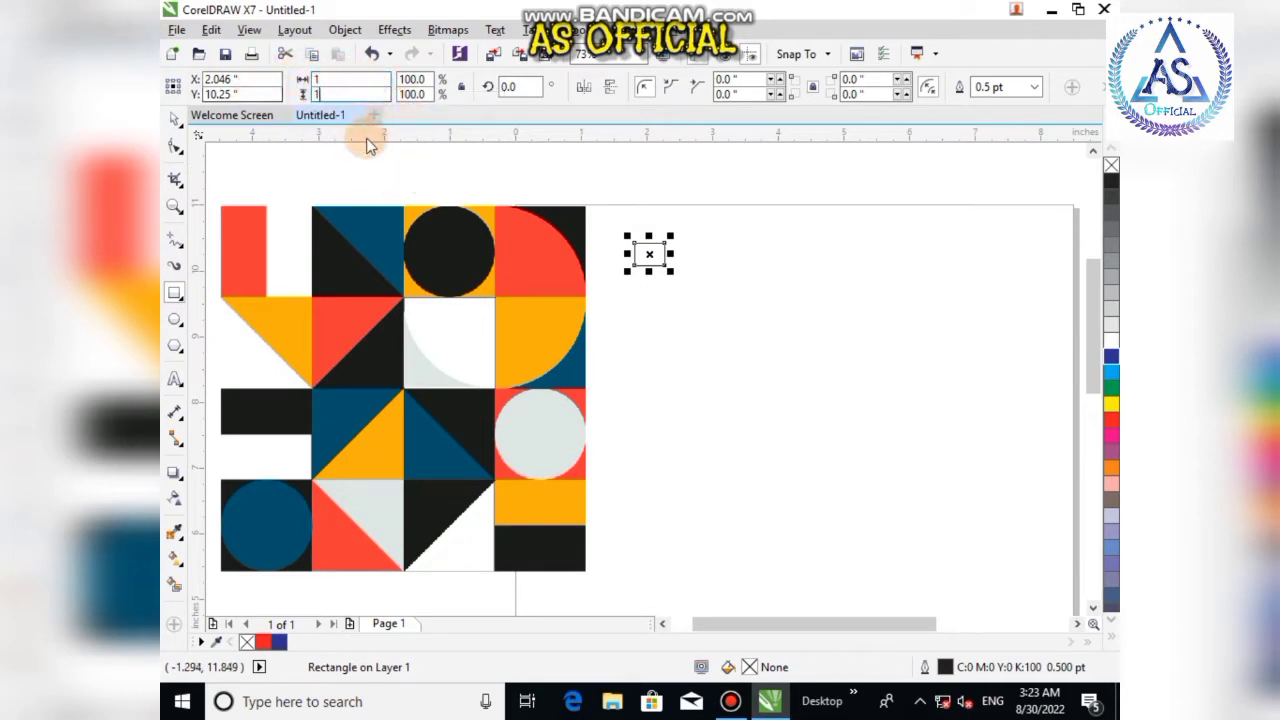
{"action": "key", "text": "Return"}
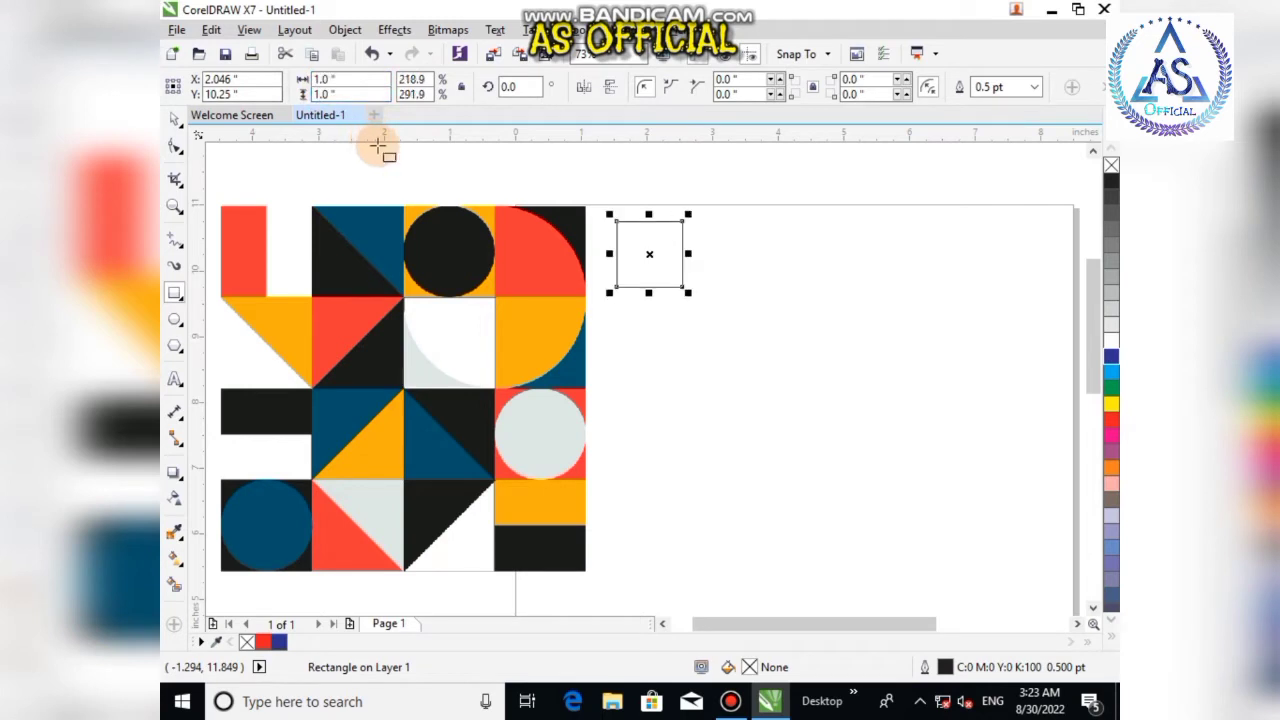
- Fill the new square with red and remove its outline
{"action": "left_click", "coordinate": [174, 117]}
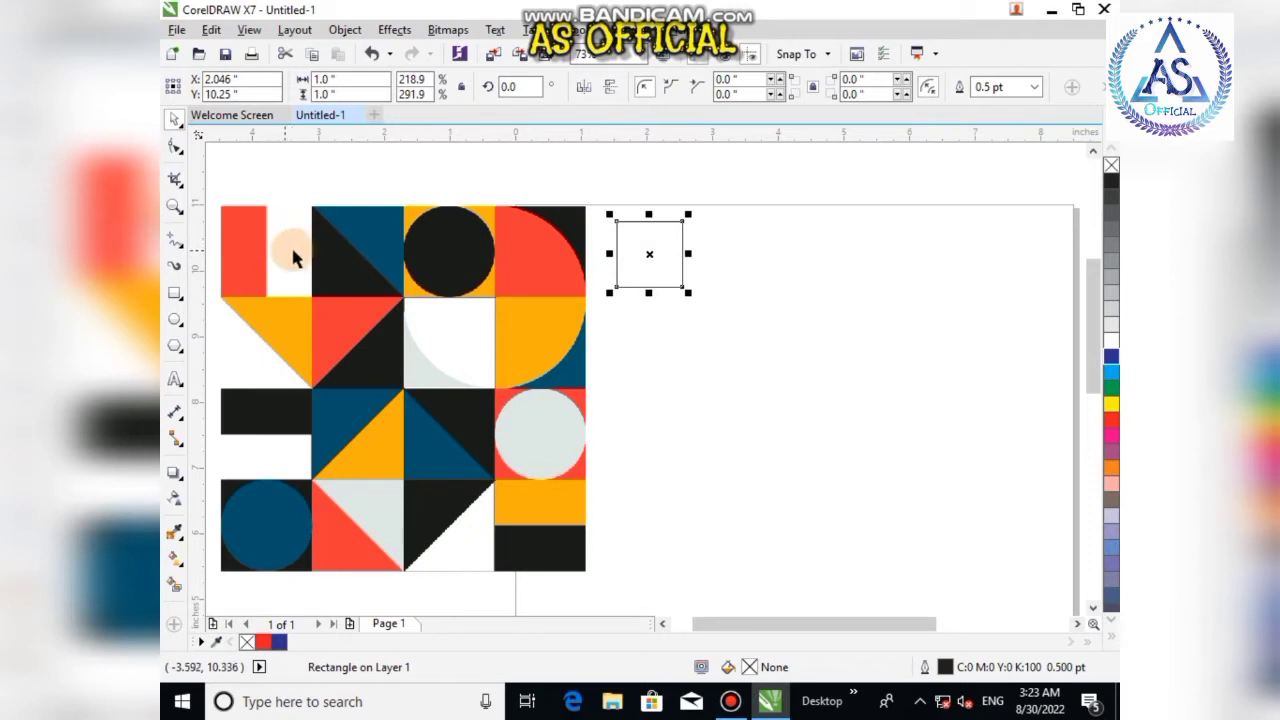
{"action": "left_click", "coordinate": [1111, 420]}
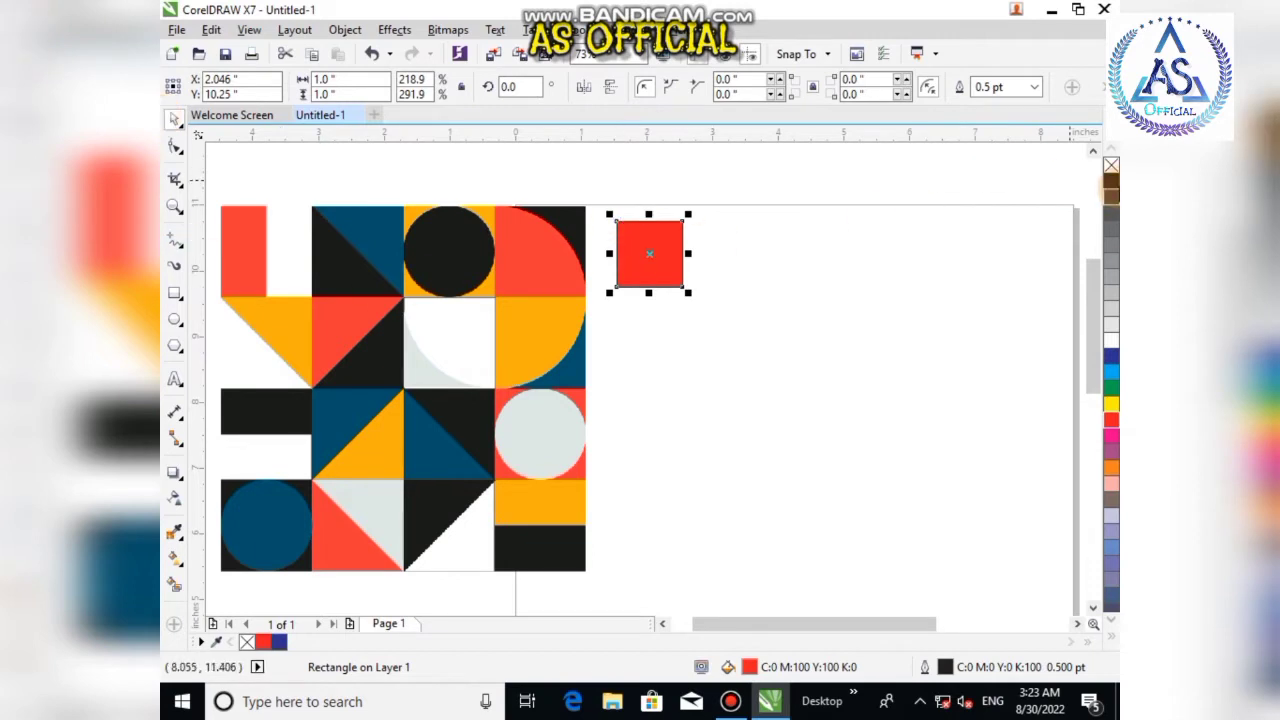
{"action": "right_click", "coordinate": [1111, 165]}
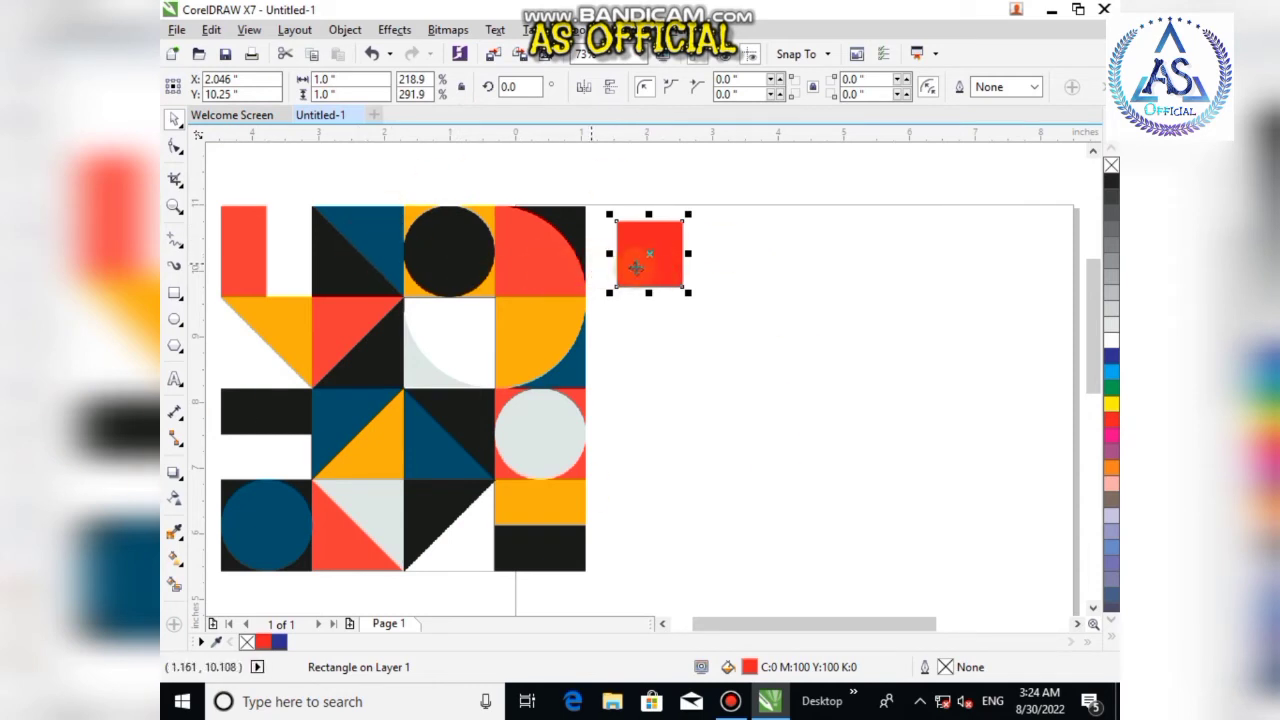
- Duplicate the red square flush against its right side, adjust the copy to close the gap, and fill it with black
{"action": "left_click_drag", "start_coordinate": [653, 256], "coordinate": [716, 256]}
{"action": "right_click", "coordinate": [716, 256]}
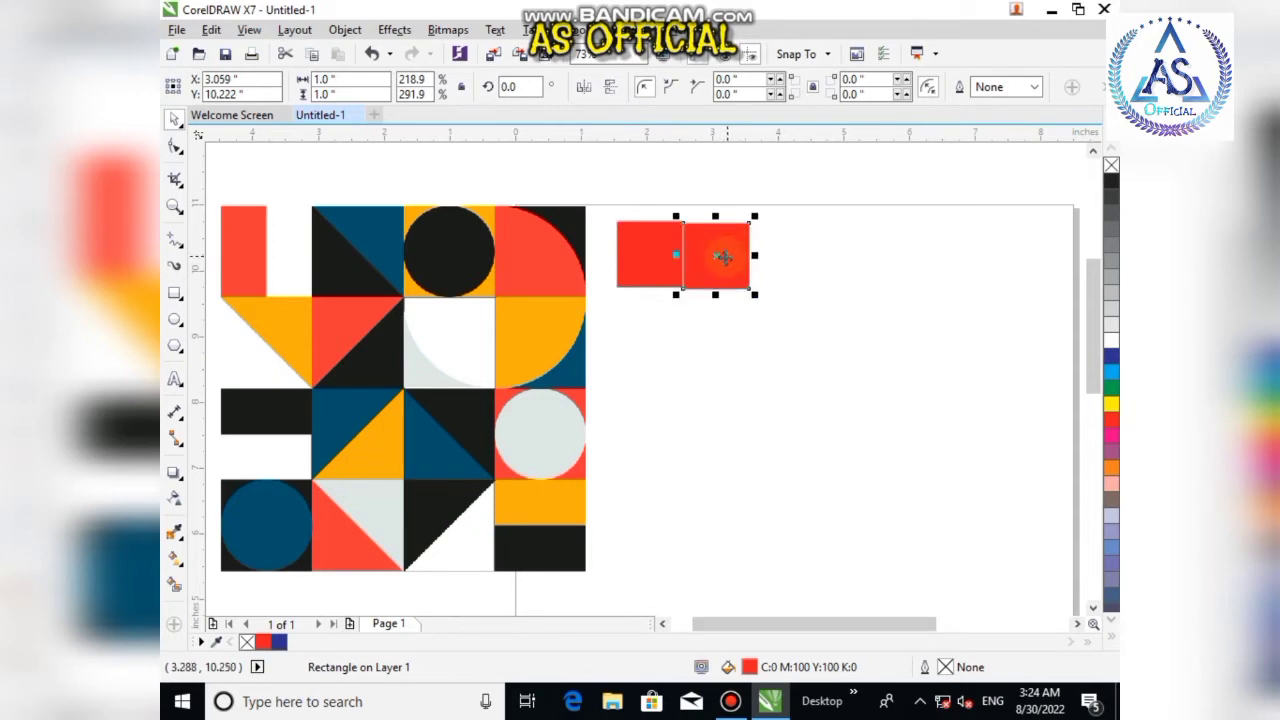
{"action": "scroll", "coordinate": [720, 257], "scroll_direction": "up", "scroll_amount": 2}
{"action": "scroll", "coordinate": [681, 287], "scroll_direction": "up", "scroll_amount": 2}
{"action": "scroll", "coordinate": [681, 287], "scroll_direction": "up", "scroll_amount": 2}
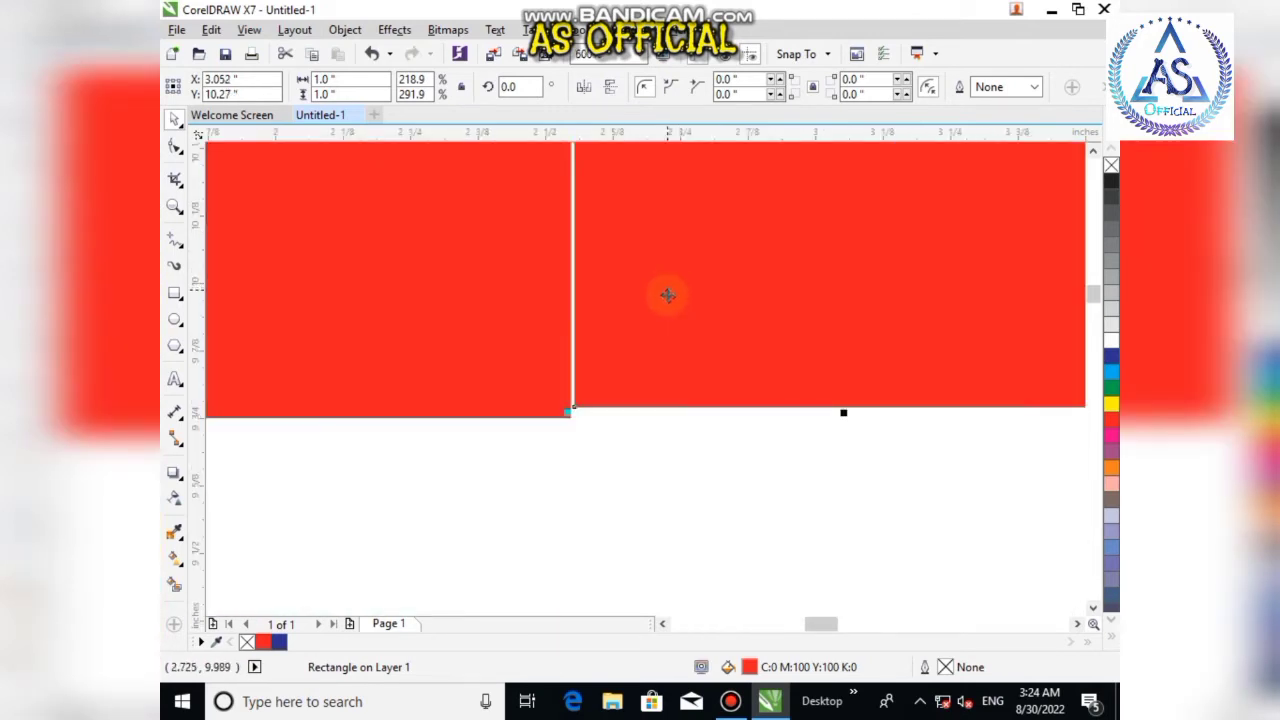
{"action": "left_click_drag", "start_coordinate": [663, 291], "coordinate": [663, 303]}
{"action": "scroll", "coordinate": [661, 315], "scroll_direction": "down", "scroll_amount": 4}
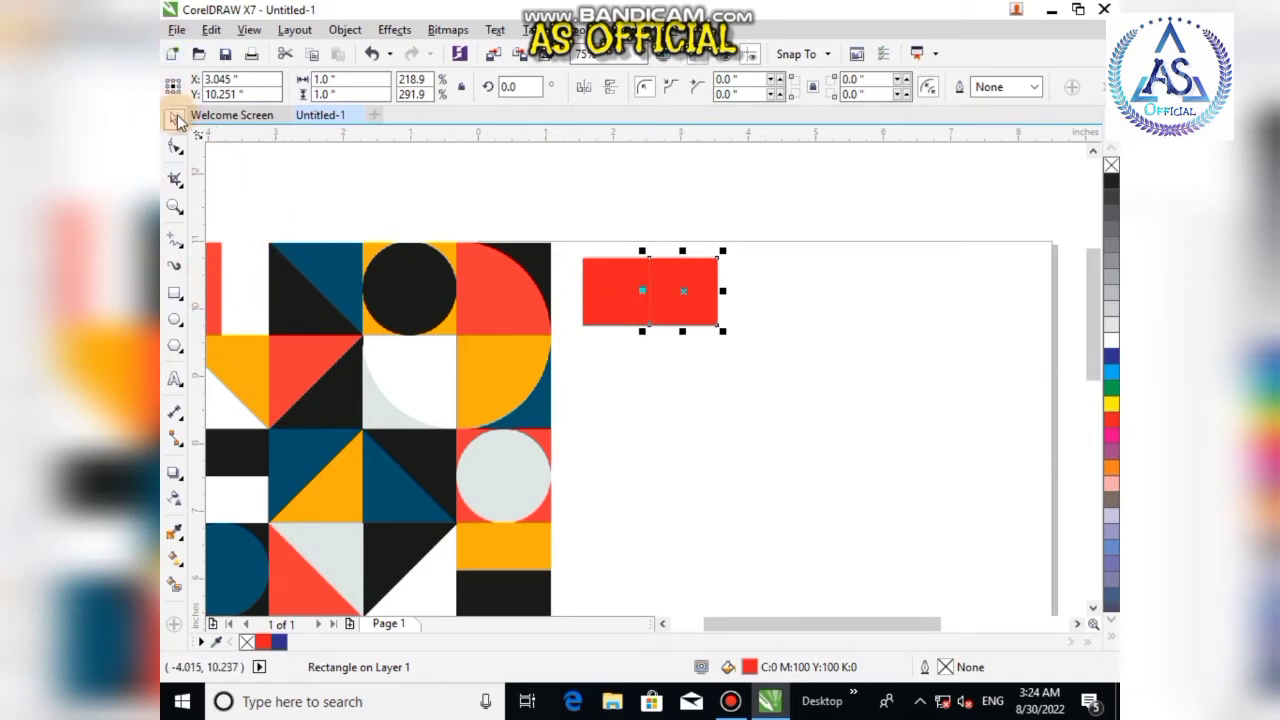
{"action": "left_click", "coordinate": [1111, 181]}
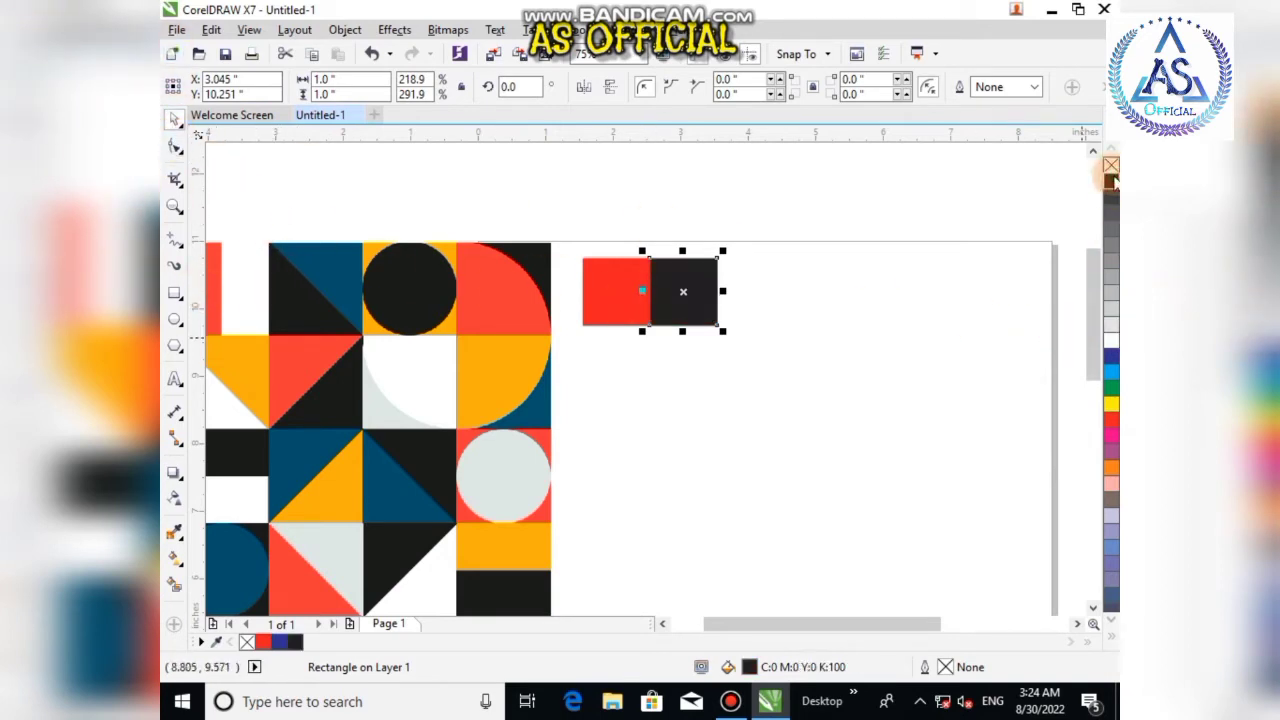
{"action": "left_click", "coordinate": [684, 217]}
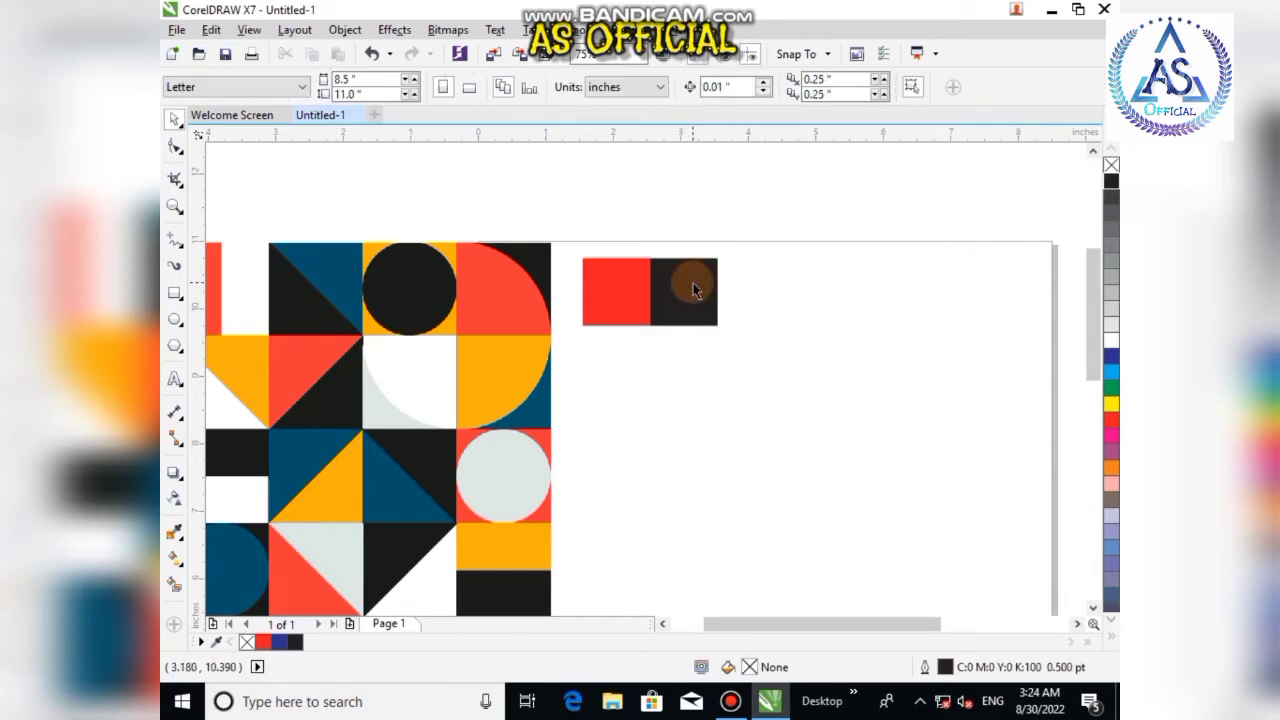
- Duplicate the black square to its right and recolour the copy with the orange sampled from the pattern image
{"action": "left_click_drag", "start_coordinate": [700, 291], "coordinate": [766, 304]}
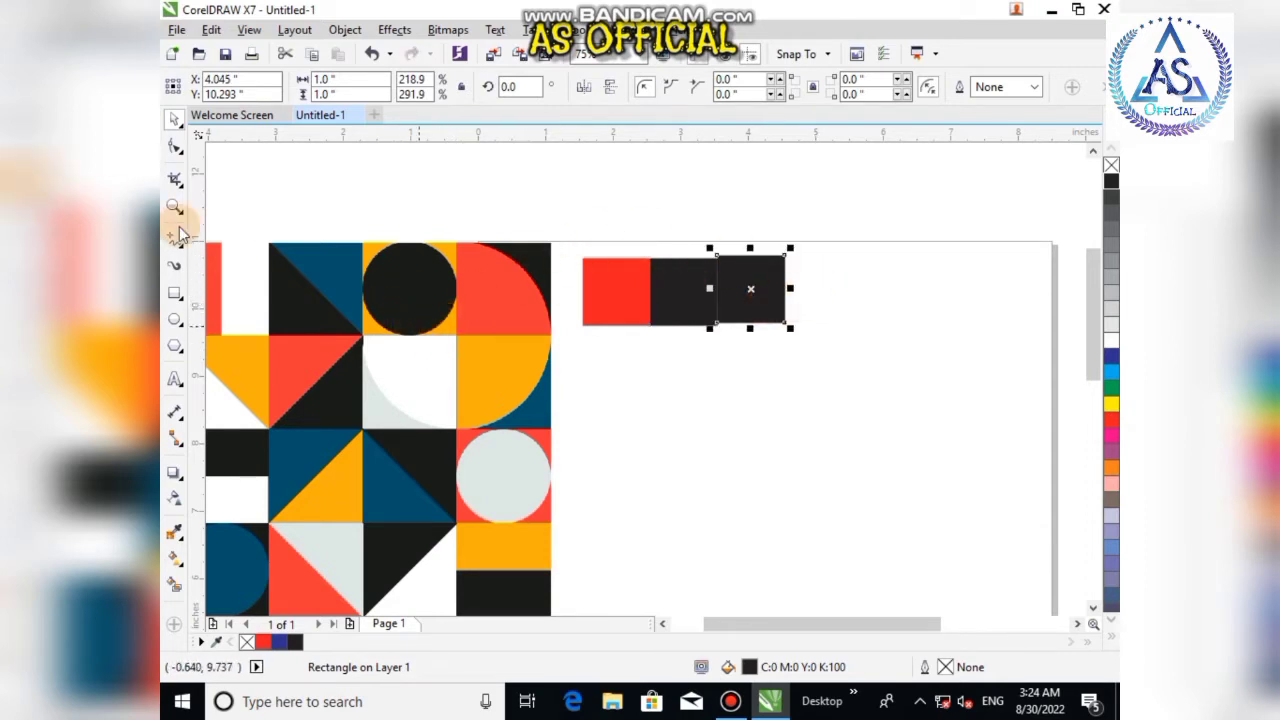
{"action": "left_click", "coordinate": [175, 533]}
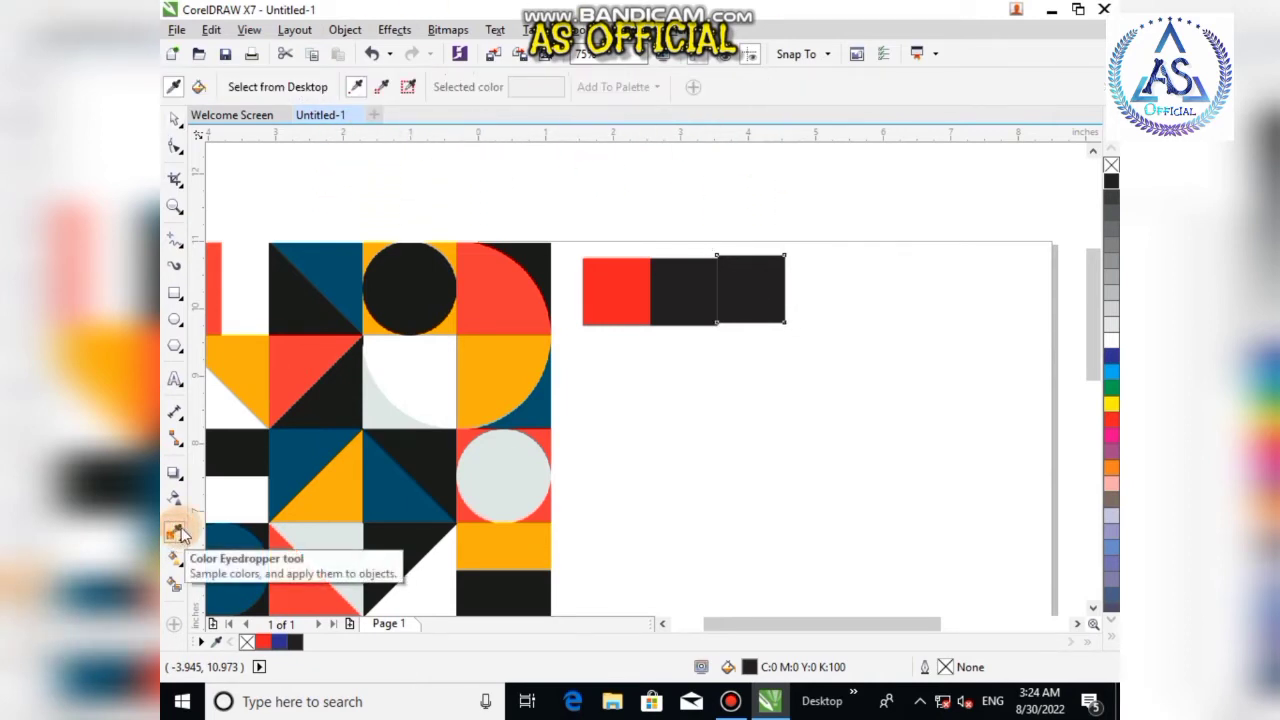
{"action": "left_click", "coordinate": [456, 322]}
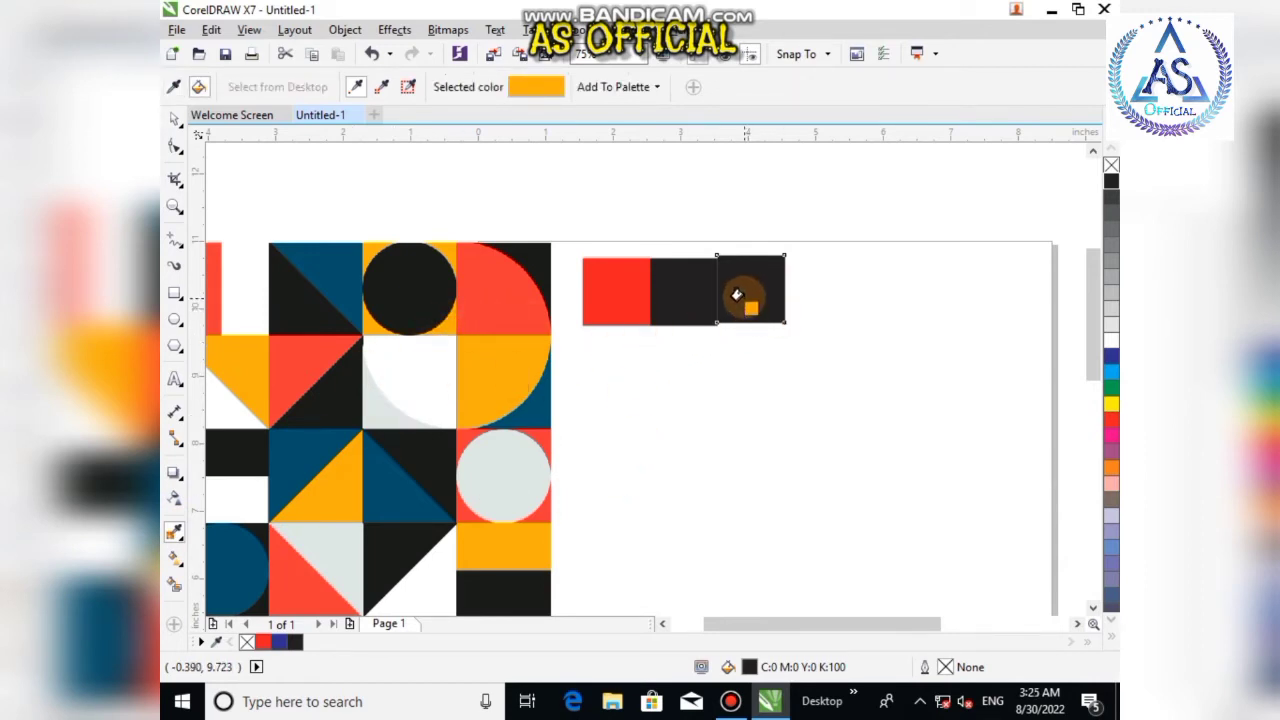
{"action": "left_click", "coordinate": [737, 292]}
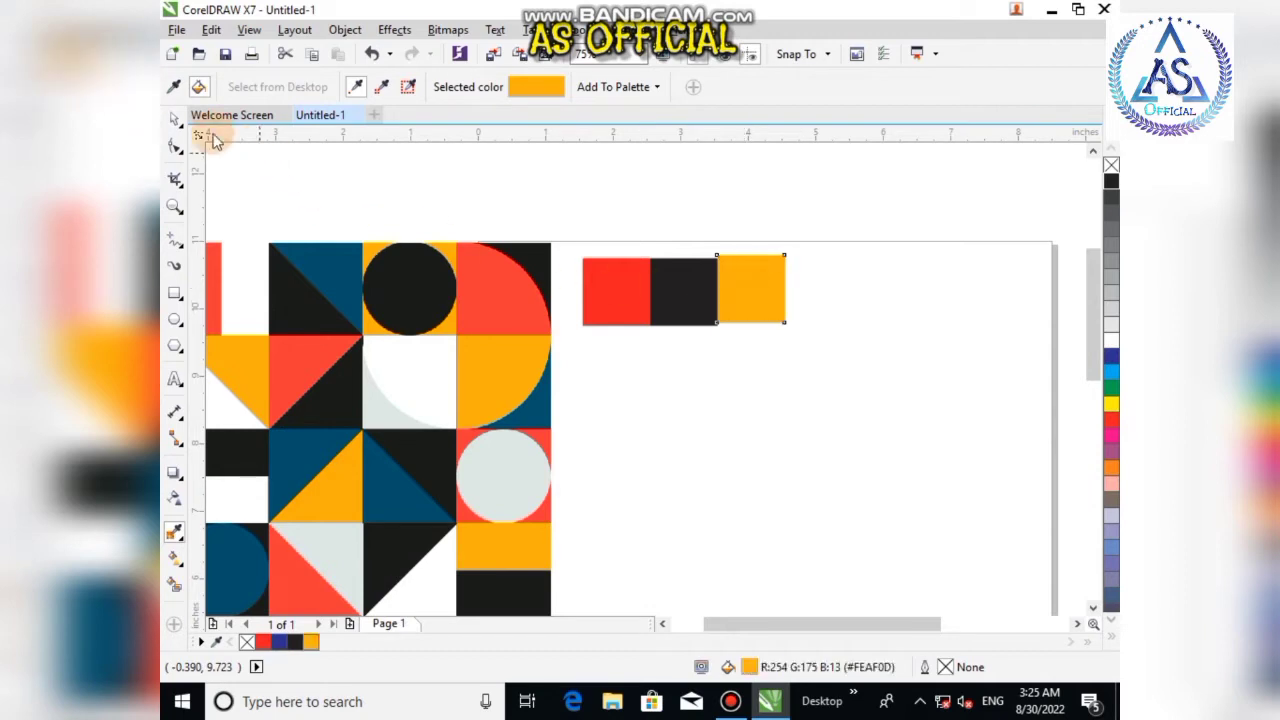
{"action": "left_click", "coordinate": [174, 118]}
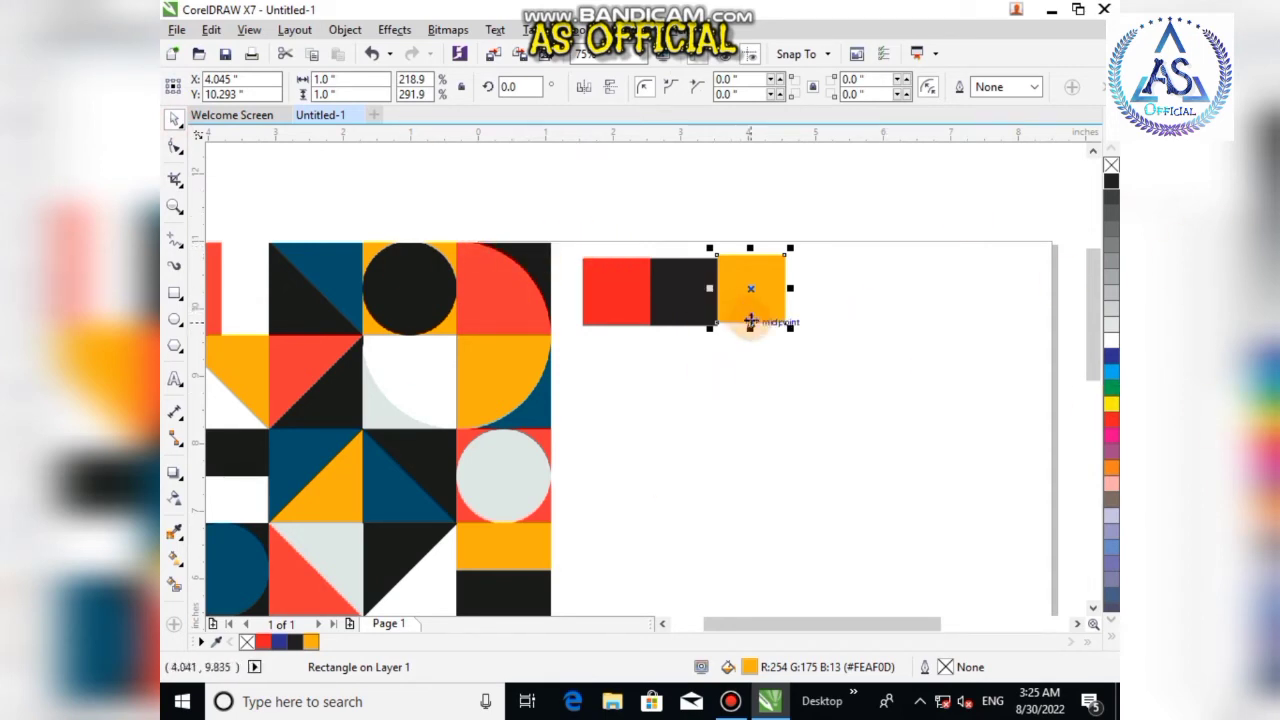
- Duplicate the orange square to its right, nudge the copy against its edge, and fill it with black
{"action": "left_click_drag", "start_coordinate": [750, 322], "coordinate": [818, 290]}
{"action": "scroll", "coordinate": [795, 300], "scroll_direction": "up", "scroll_amount": 8}
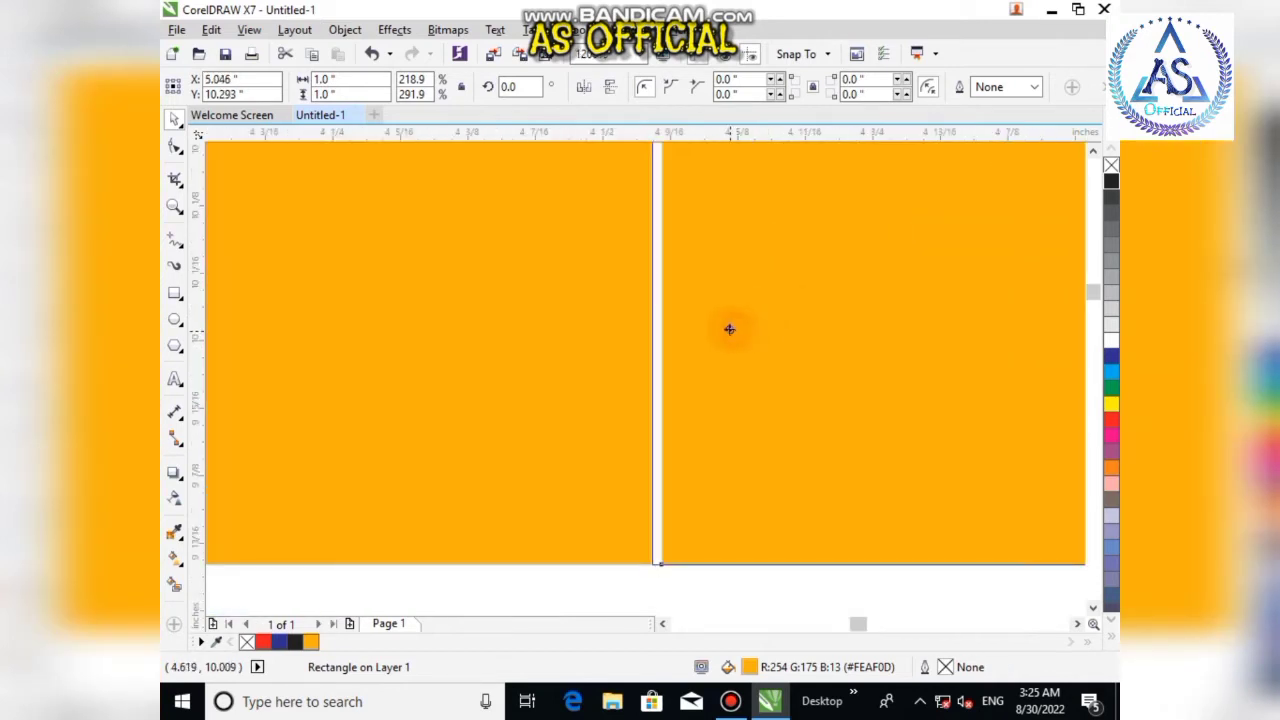
{"action": "left_click_drag", "start_coordinate": [728, 329], "coordinate": [726, 323]}
{"action": "scroll", "coordinate": [727, 325], "scroll_direction": "down", "scroll_amount": 8}
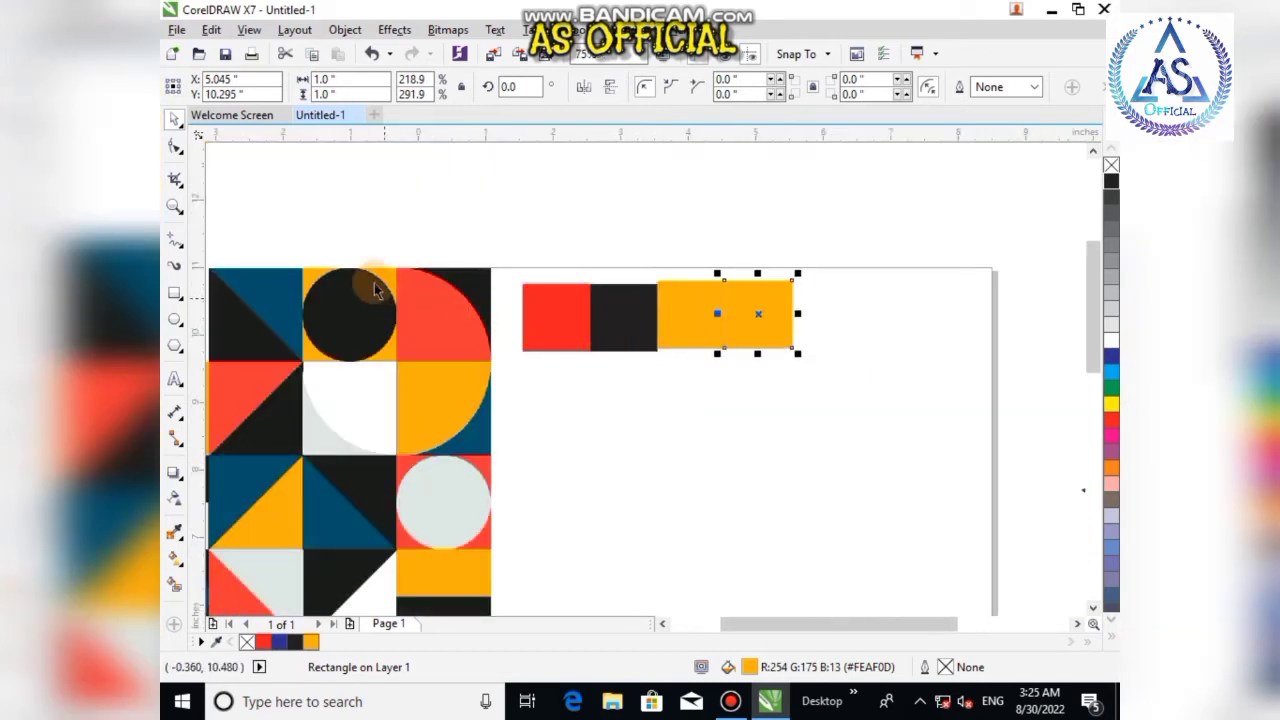
{"action": "left_click", "coordinate": [295, 643]}
{"action": "left_click", "coordinate": [651, 213]}
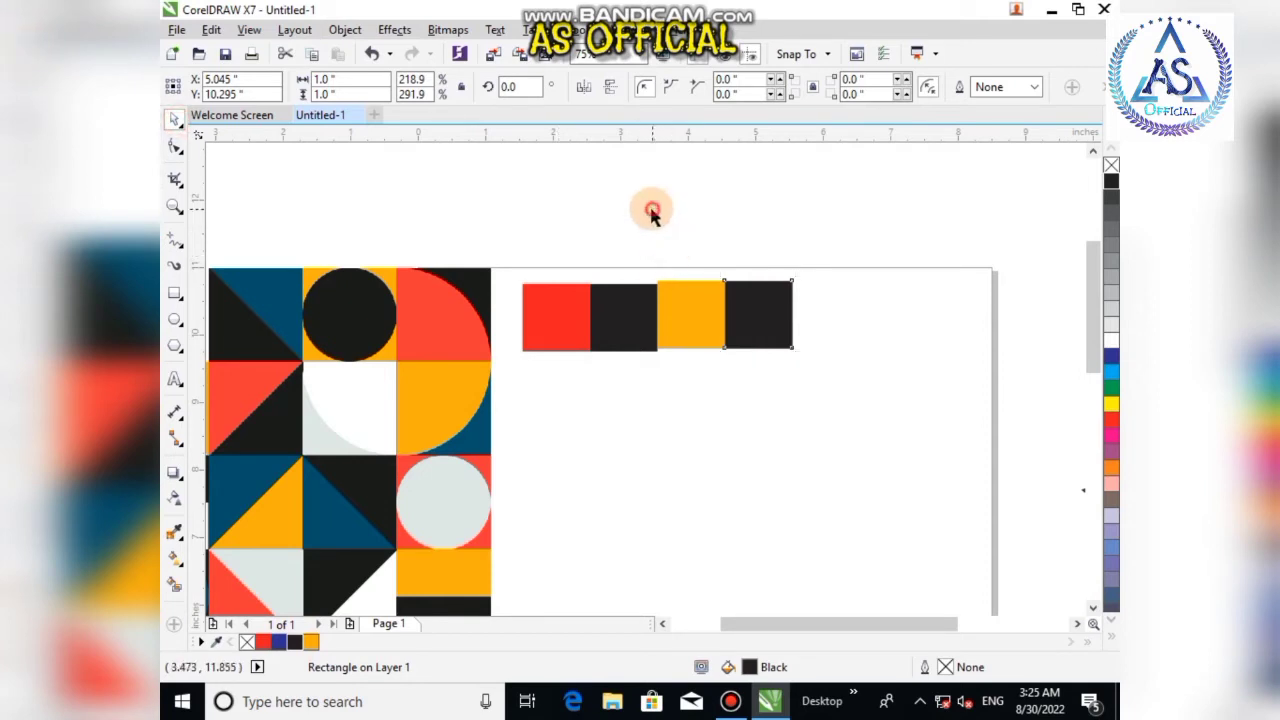
- Select all four squares and align them vertically so they form one level row
{"action": "left_click_drag", "start_coordinate": [489, 232], "coordinate": [965, 403]}
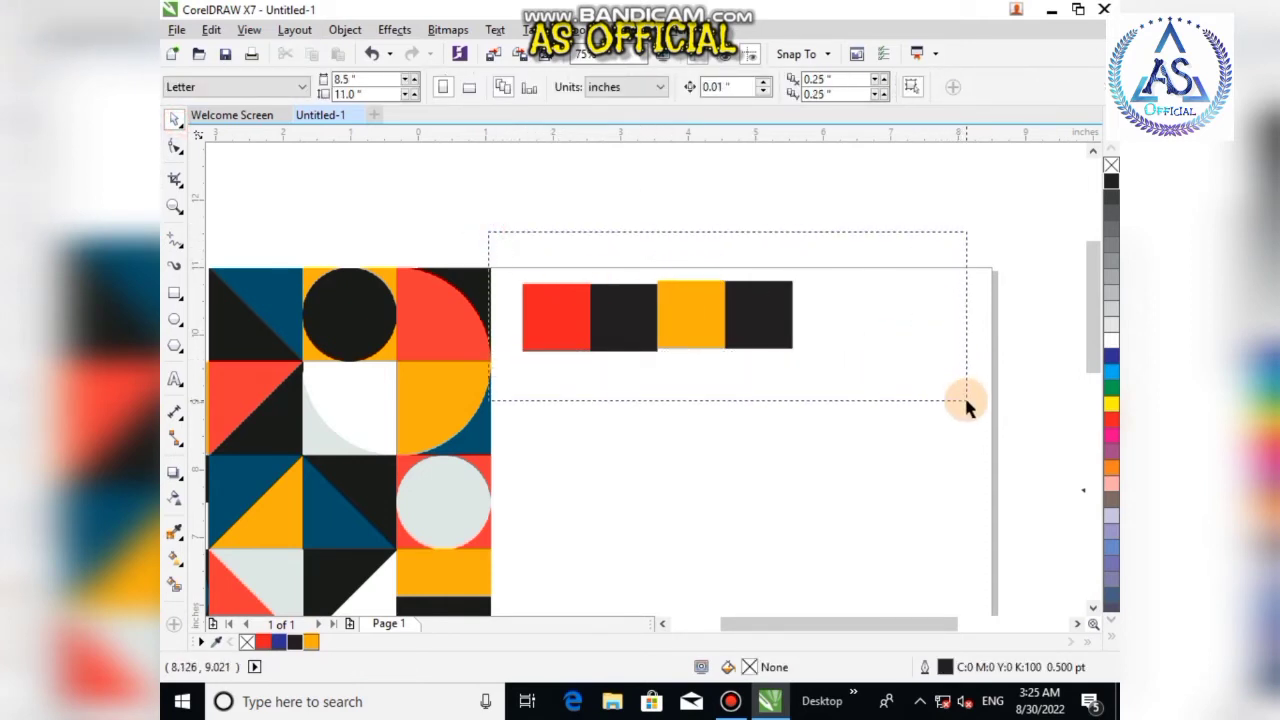
{"action": "left_click_drag", "start_coordinate": [965, 403], "coordinate": [965, 403]}
{"action": "scroll", "coordinate": [619, 356], "scroll_direction": "up", "scroll_amount": 2}
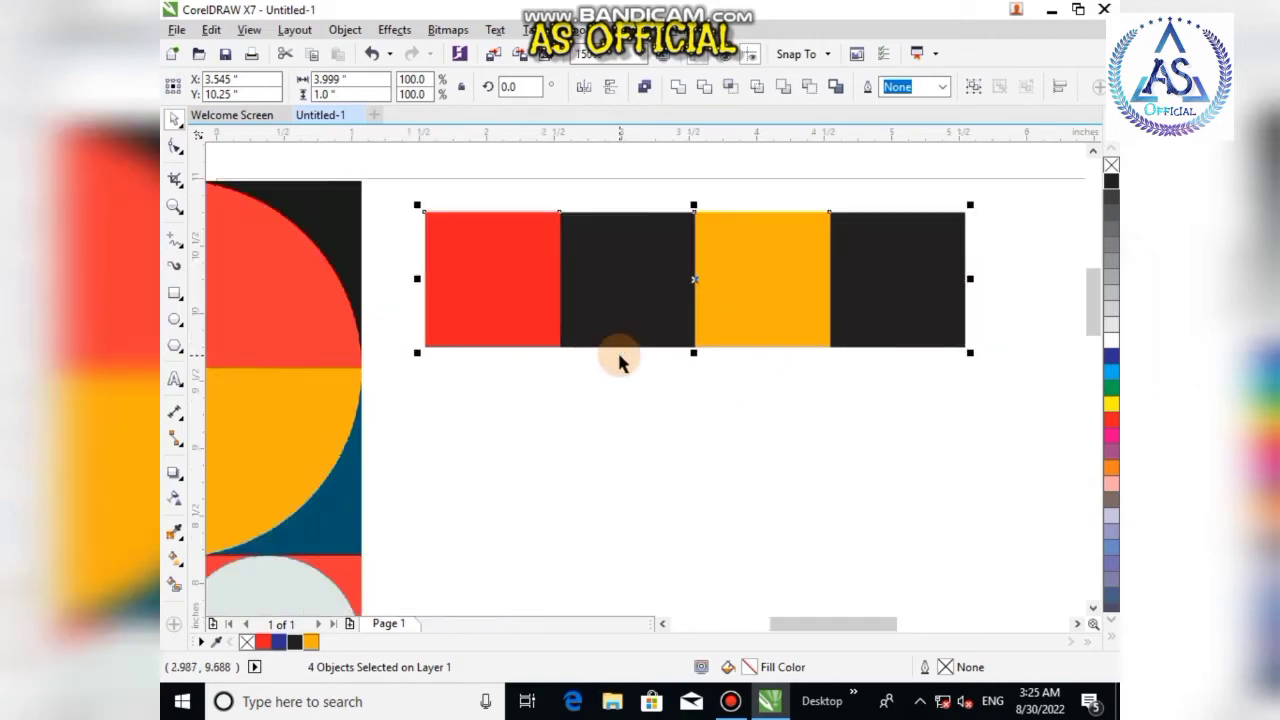
{"action": "scroll", "coordinate": [617, 358], "scroll_direction": "up", "scroll_amount": 3}
{"action": "scroll", "coordinate": [640, 386], "scroll_direction": "down", "scroll_amount": 4}
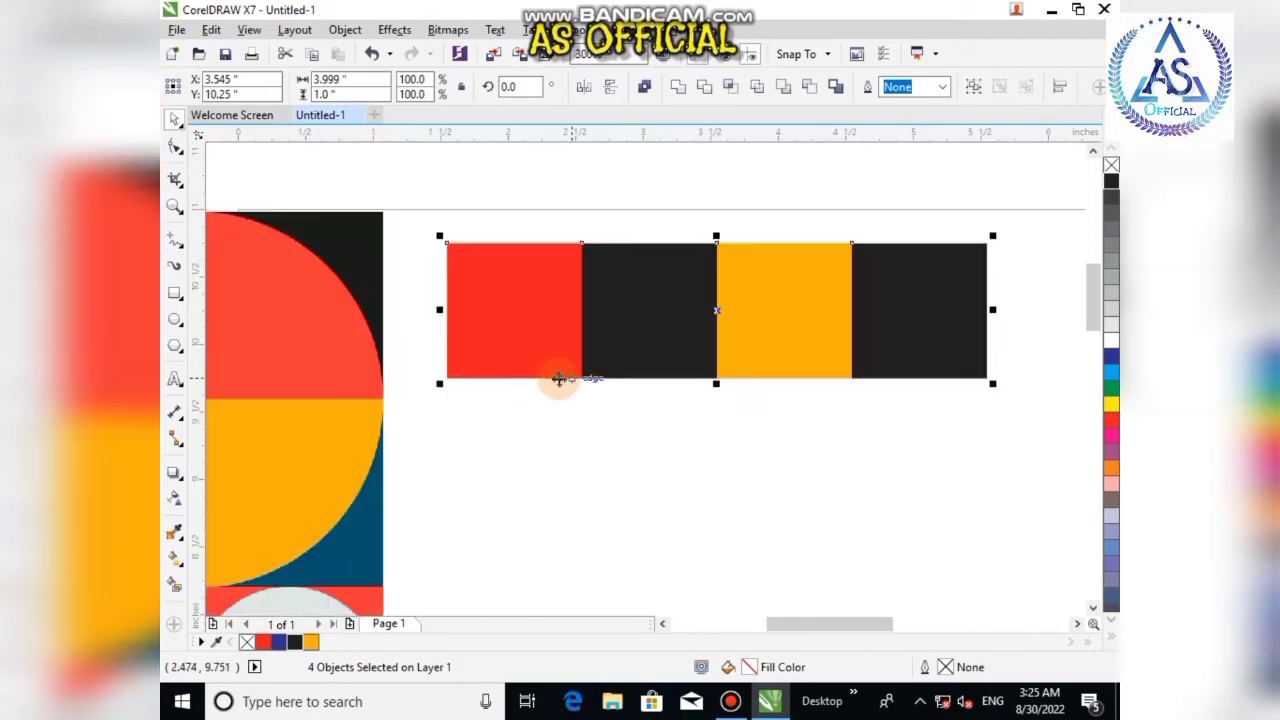
{"action": "scroll", "coordinate": [878, 377], "scroll_direction": "up", "scroll_amount": 3}
{"action": "scroll", "coordinate": [795, 365], "scroll_direction": "down", "scroll_amount": 5}
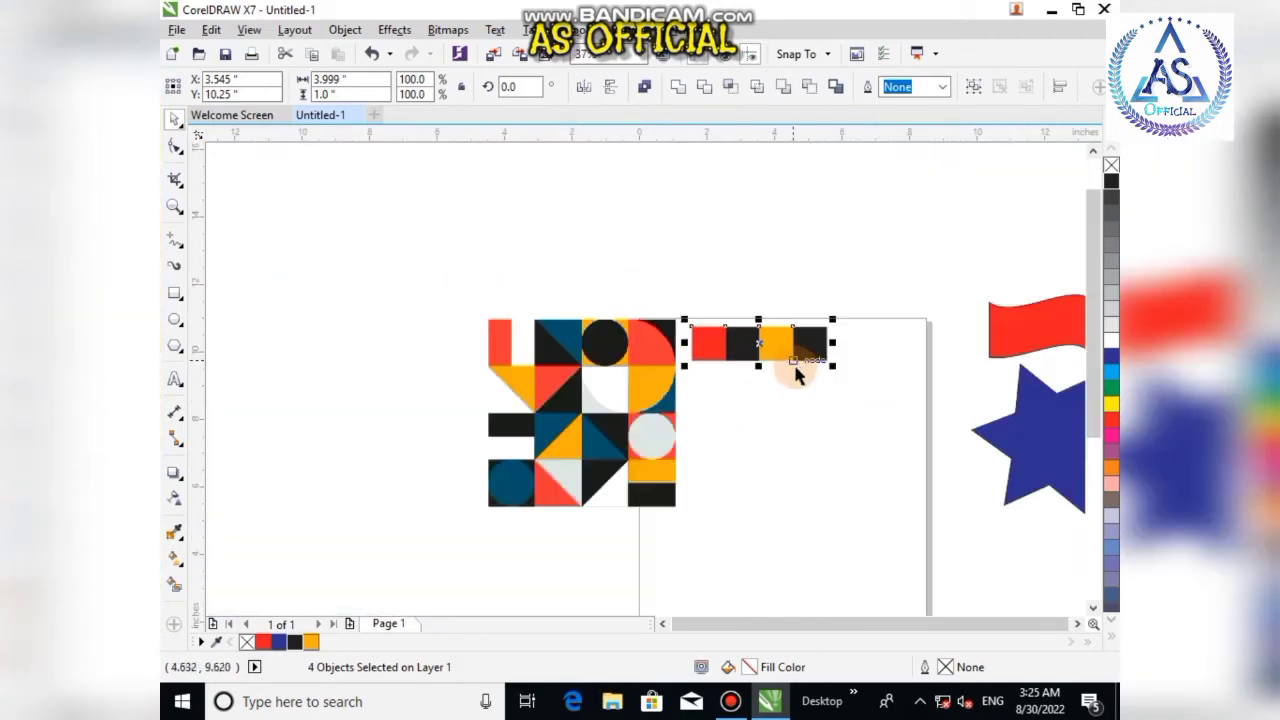
{"action": "left_click", "coordinate": [819, 267]}
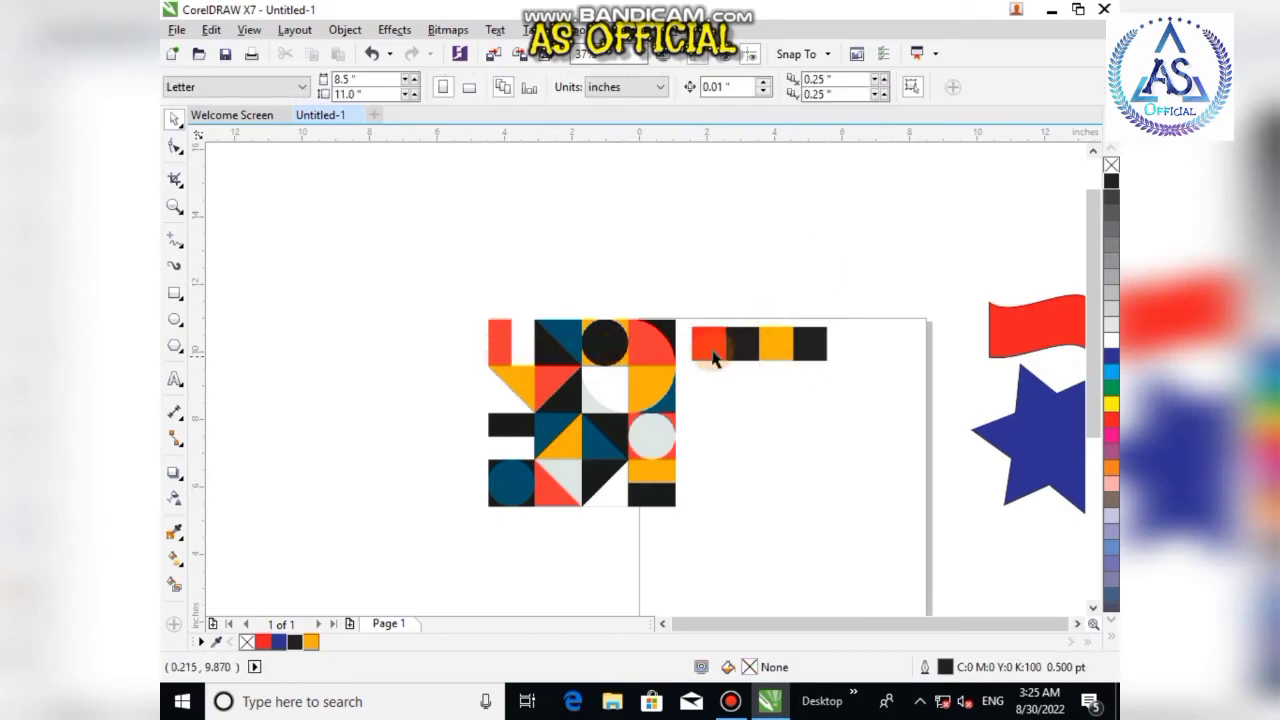
{"action": "scroll", "coordinate": [800, 349], "scroll_direction": "up", "scroll_amount": 3}
{"action": "scroll", "coordinate": [795, 350], "scroll_direction": "down", "scroll_amount": 5}
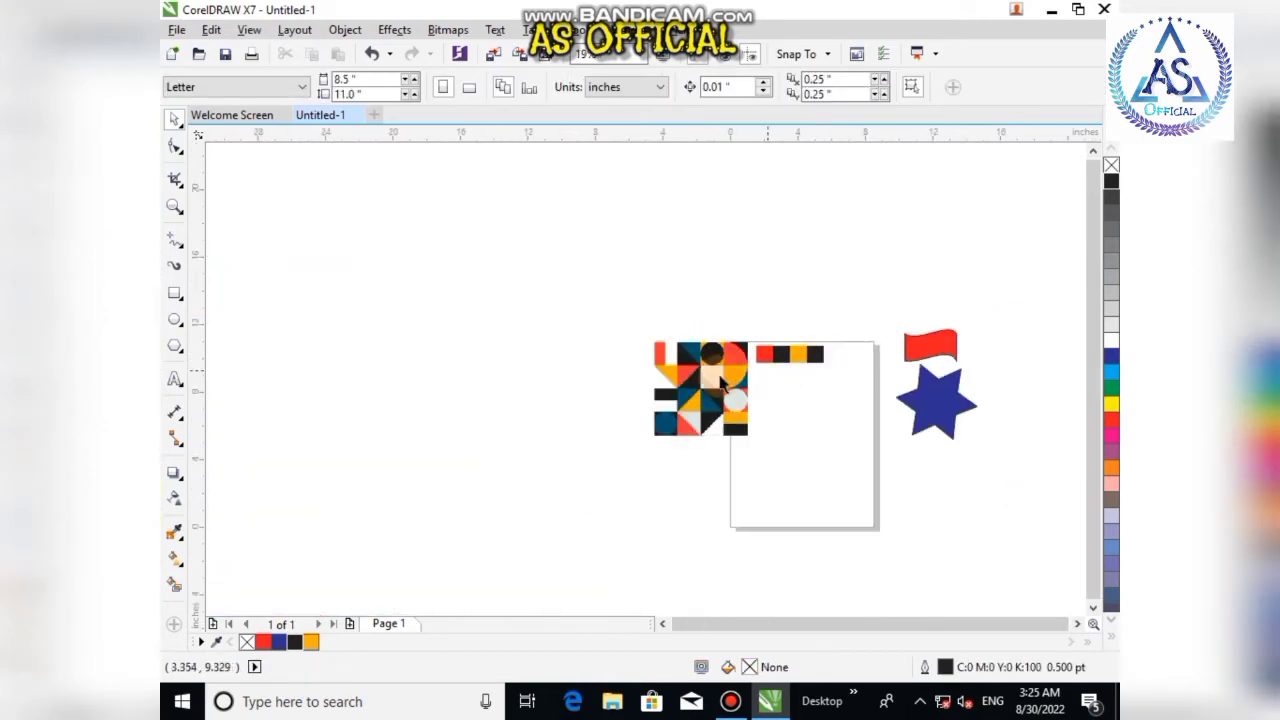
{"action": "scroll", "coordinate": [650, 358], "scroll_direction": "up", "scroll_amount": 3}
{"action": "scroll", "coordinate": [745, 424], "scroll_direction": "down", "scroll_amount": 5}
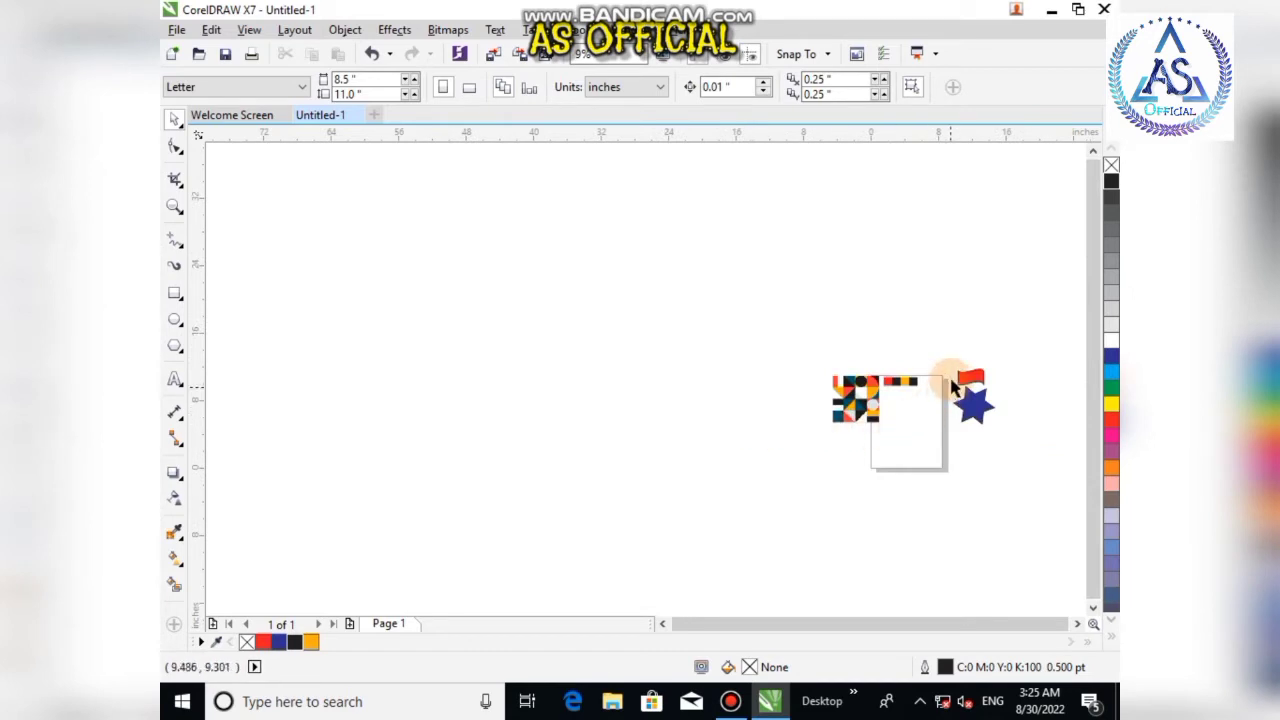
{"action": "scroll", "coordinate": [797, 394], "scroll_direction": "up", "scroll_amount": 3}
{"action": "scroll", "coordinate": [580, 438], "scroll_direction": "down", "scroll_amount": 1}
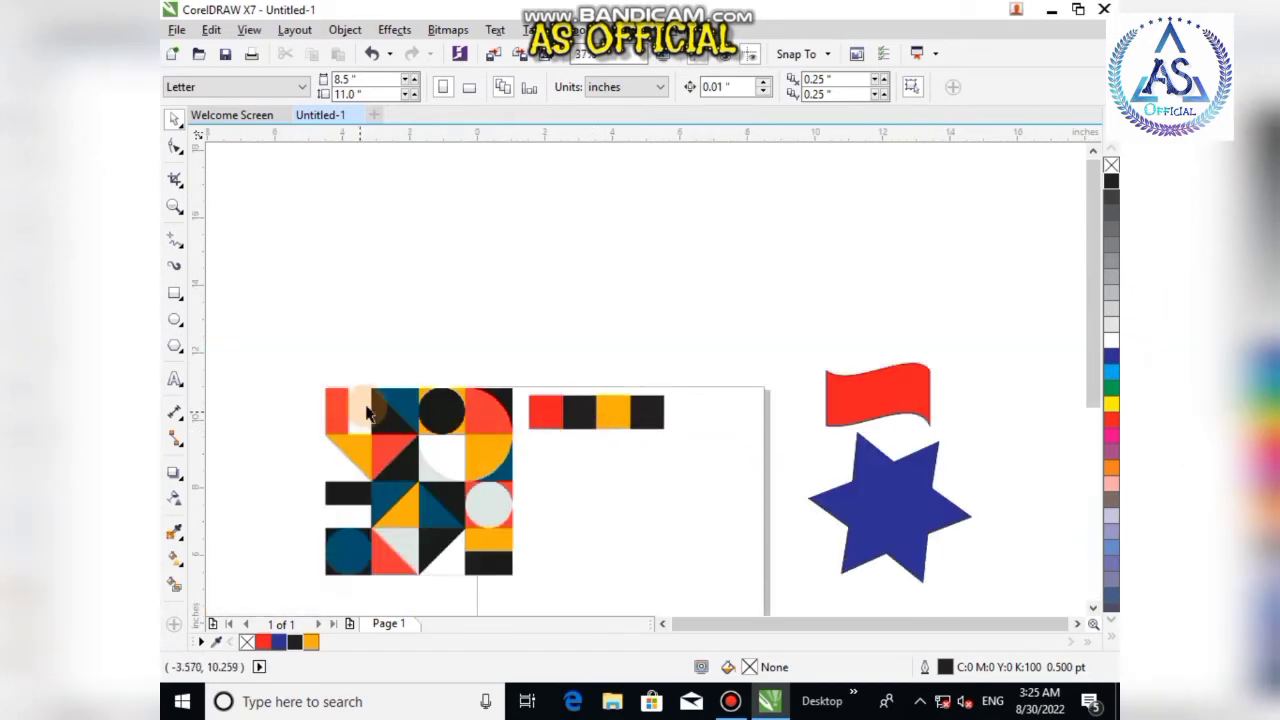
{"action": "left_click", "coordinate": [535, 420]}
{"action": "scroll", "coordinate": [555, 425], "scroll_direction": "up", "scroll_amount": 1}
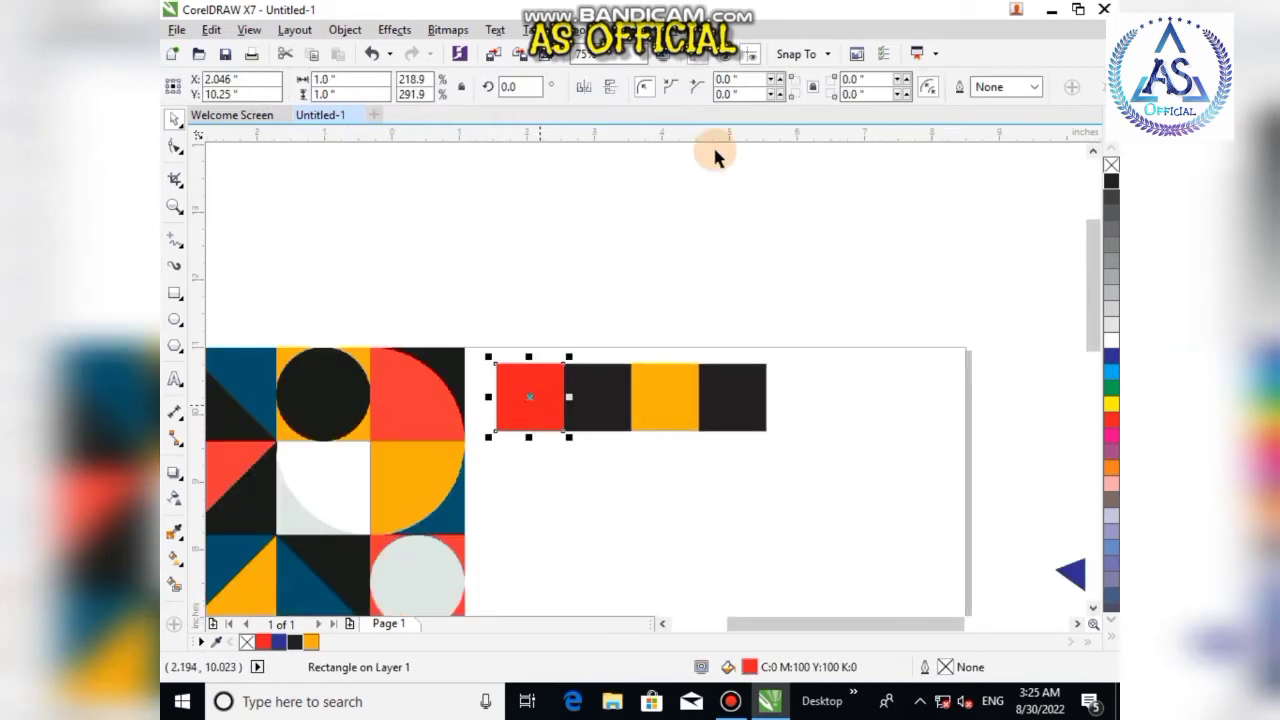
- Enable snapping to guidelines in addition to objects
{"action": "left_click", "coordinate": [797, 189]}
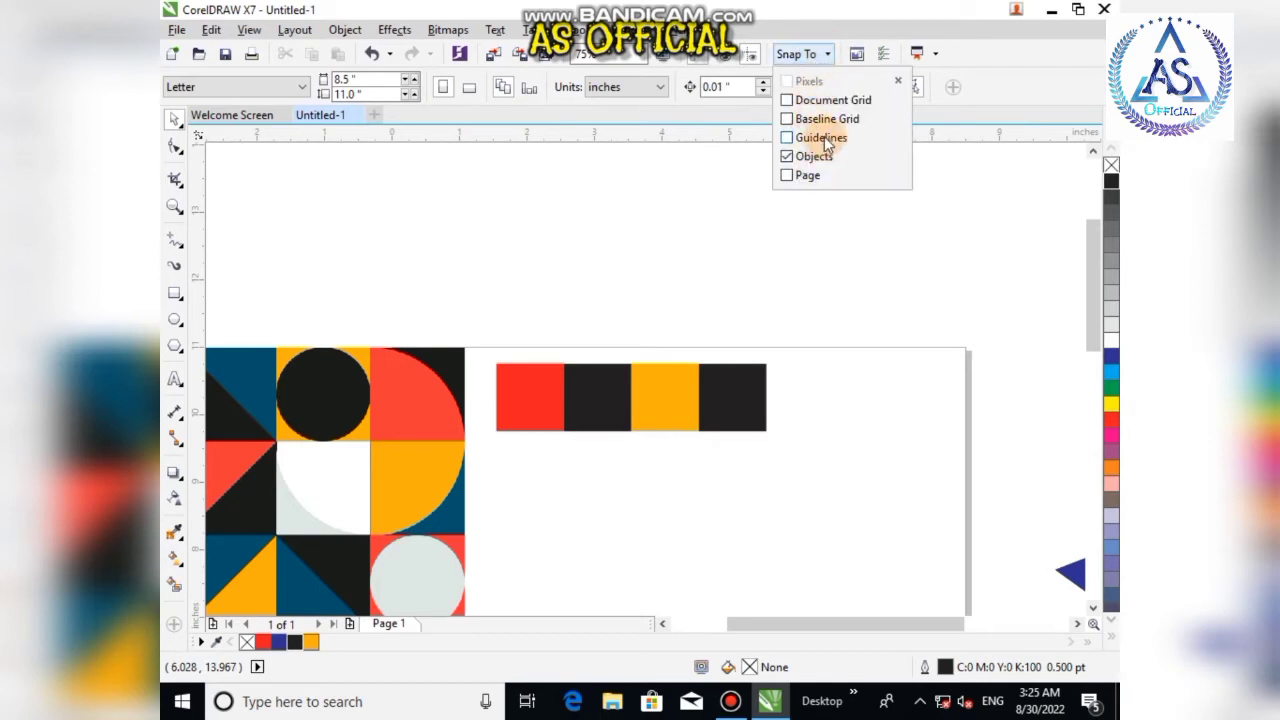
{"action": "left_click", "coordinate": [826, 140]}
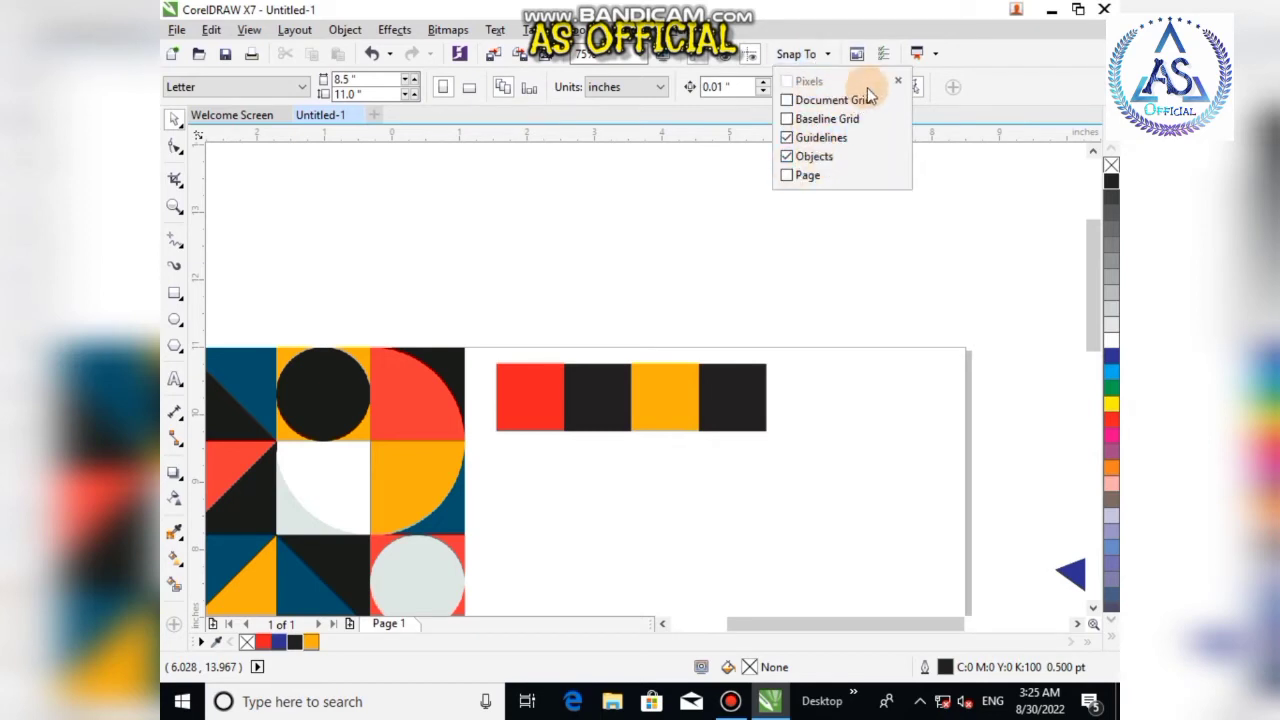
{"action": "left_click", "coordinate": [895, 84]}
{"action": "scroll", "coordinate": [551, 410], "scroll_direction": "up", "scroll_amount": 2}
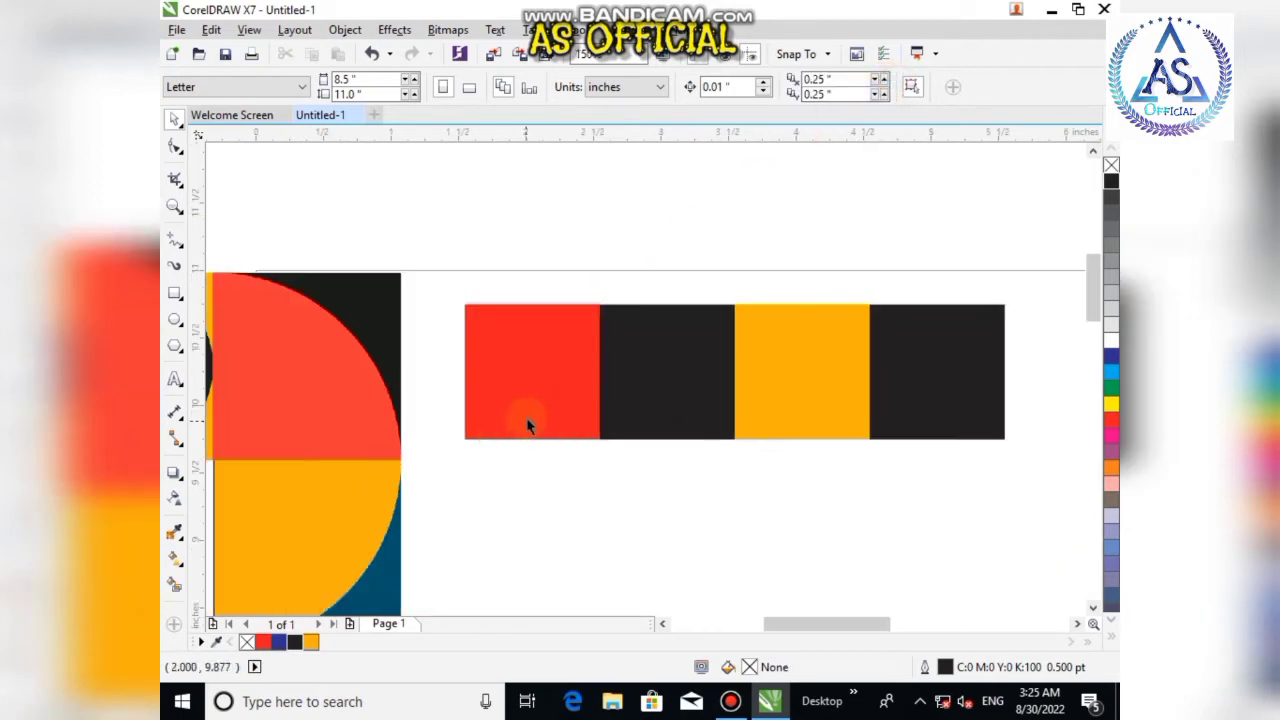
- Create a half-width copy of the red square, 0.5 in wide, against its left edge while keeping the original square
{"action": "scroll", "coordinate": [529, 423], "scroll_direction": "down", "scroll_amount": 4}
{"action": "scroll", "coordinate": [509, 423], "scroll_direction": "up", "scroll_amount": 2}
{"action": "left_click", "coordinate": [580, 401]}
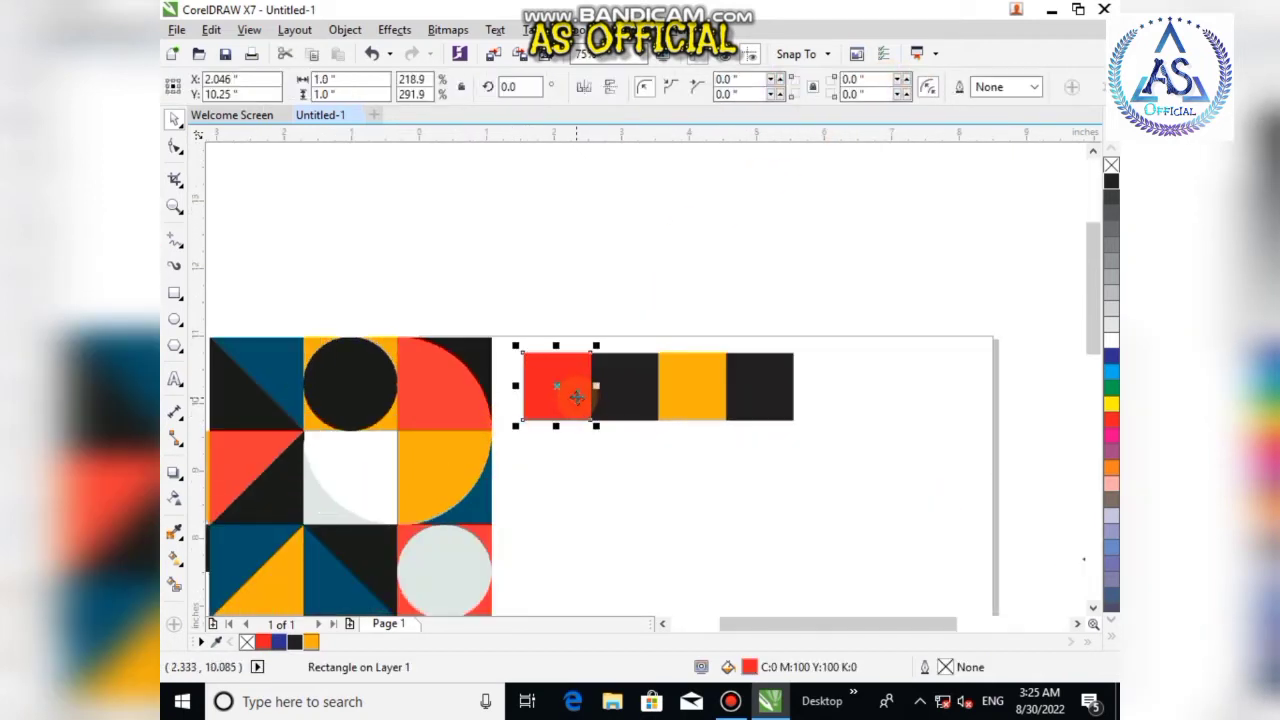
{"action": "scroll", "coordinate": [575, 393], "scroll_direction": "up", "scroll_amount": 2}
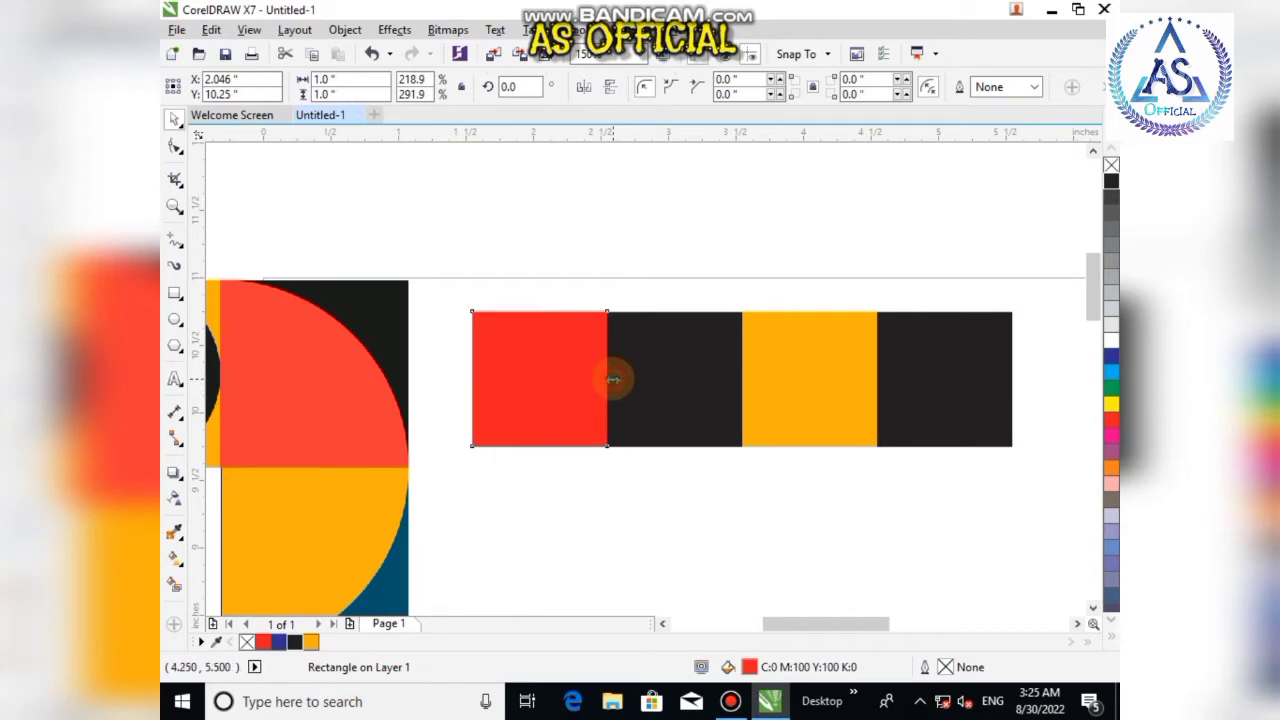
{"action": "left_click_drag", "start_coordinate": [612, 379], "coordinate": [549, 377]}
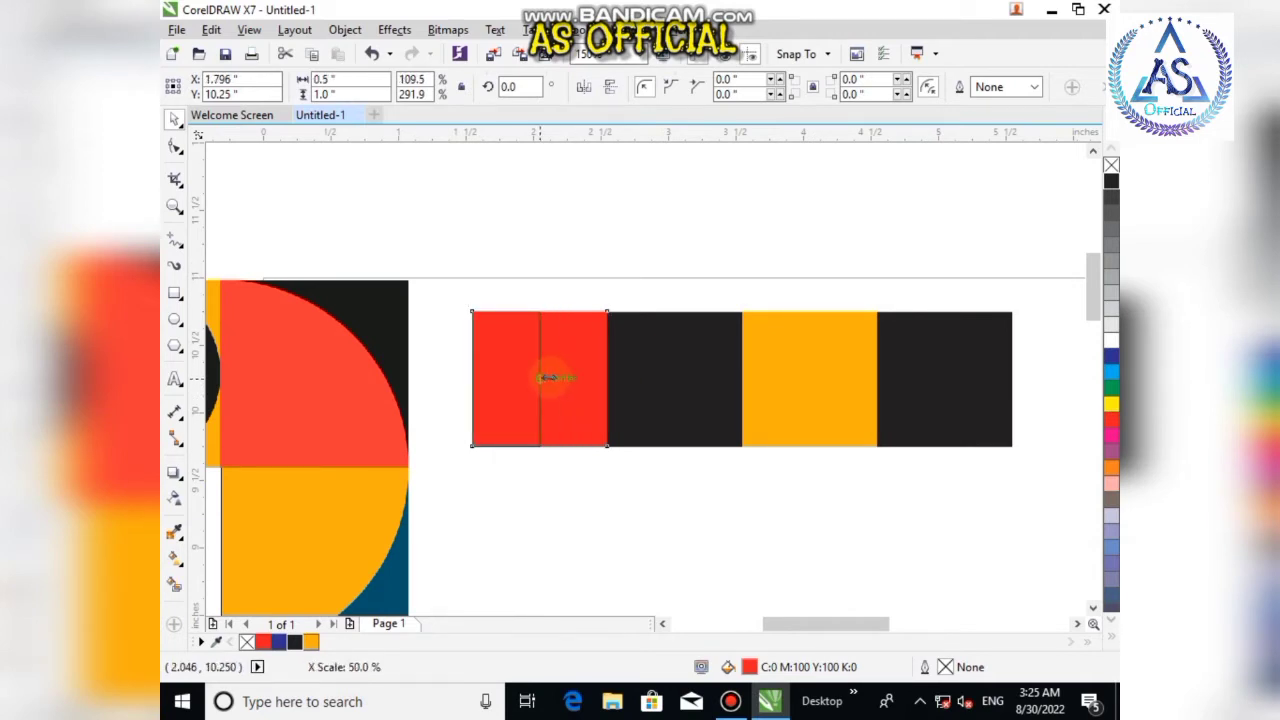
{"action": "left_click_drag", "start_coordinate": [549, 382], "coordinate": [545, 378]}
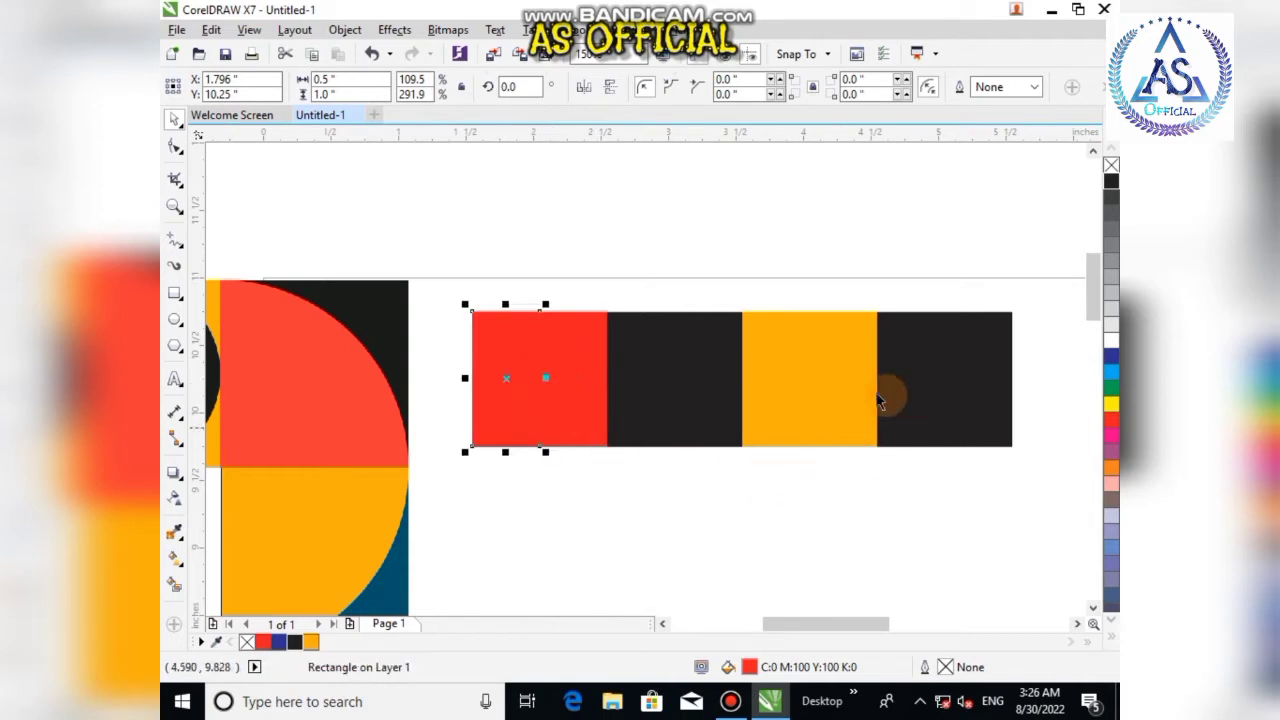
- Fill the original 1-inch red square behind the narrow red strip with white
{"action": "scroll", "coordinate": [607, 420], "scroll_direction": "down", "scroll_amount": 2}
{"action": "scroll", "coordinate": [286, 458], "scroll_direction": "down", "scroll_amount": 2}
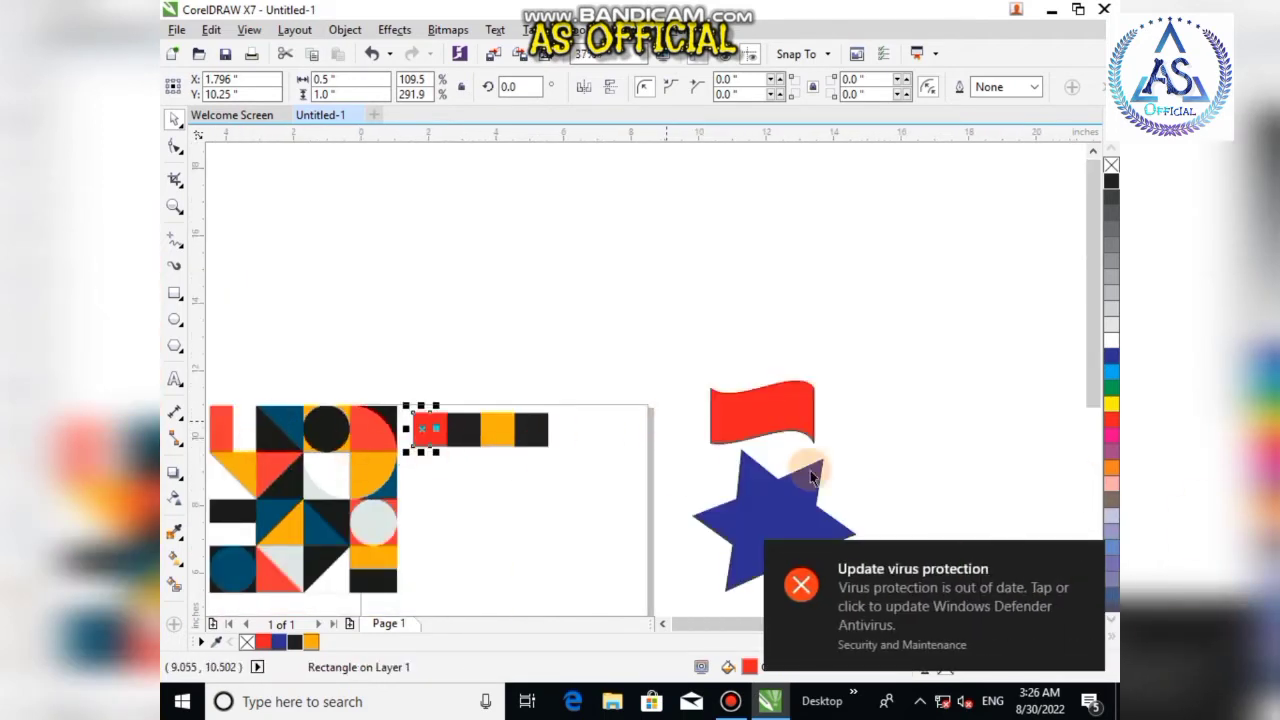
{"action": "scroll", "coordinate": [432, 497], "scroll_direction": "up", "scroll_amount": 2}
{"action": "left_click", "coordinate": [436, 460]}
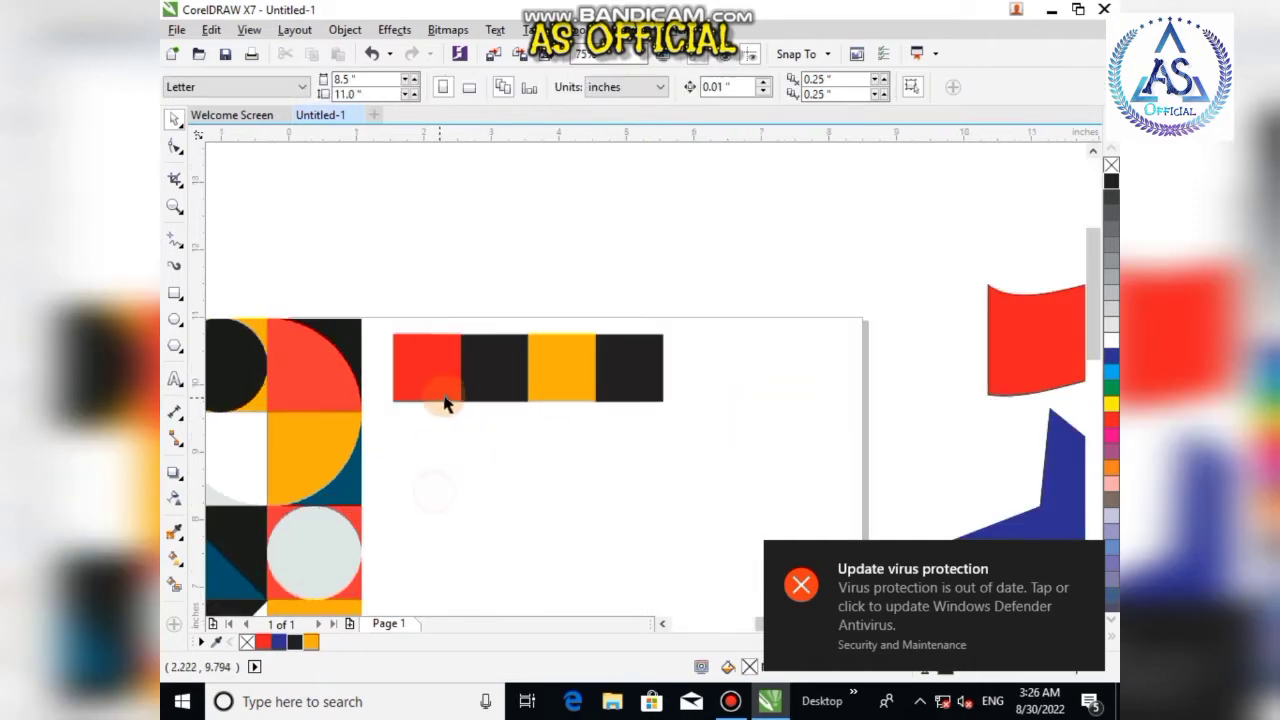
{"action": "left_click", "coordinate": [450, 396]}
{"action": "left_click", "coordinate": [1111, 339]}
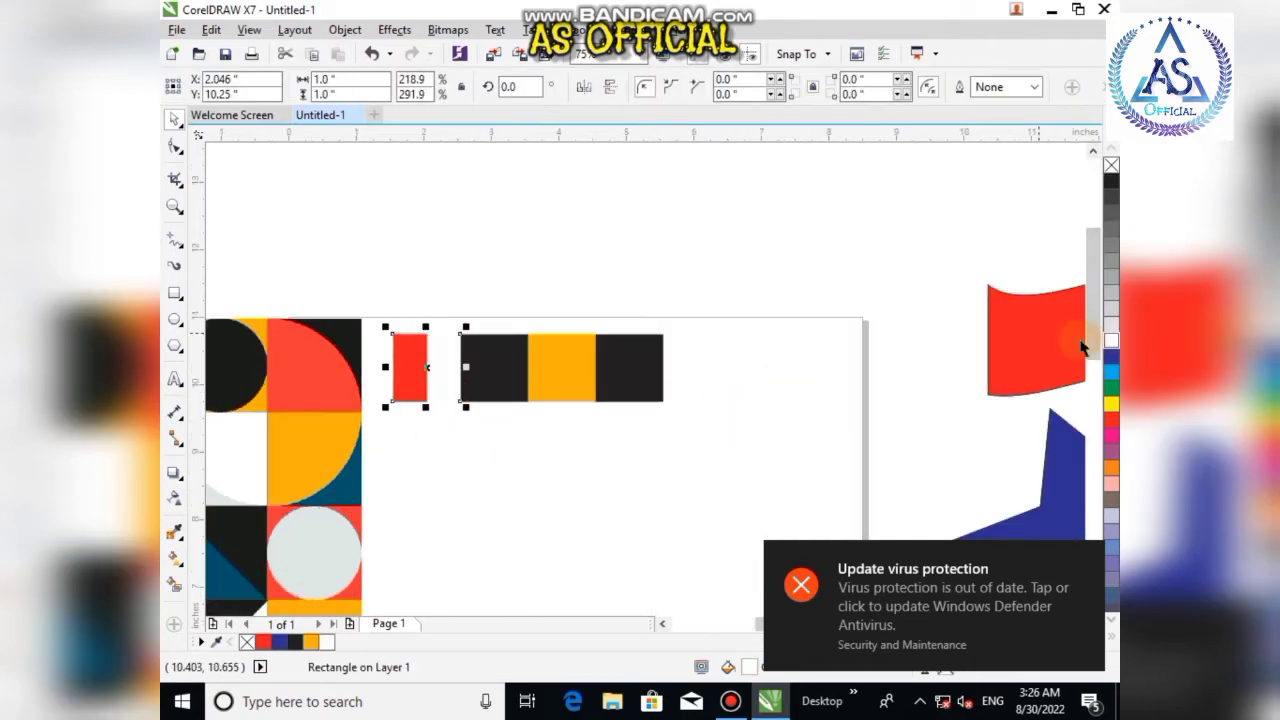
{"action": "left_click", "coordinate": [447, 458]}
- Draw a rectangle below the row of squares and scale it down to about 1.66 by 0.99 in
{"action": "scroll", "coordinate": [300, 421], "scroll_direction": "down", "scroll_amount": 3}
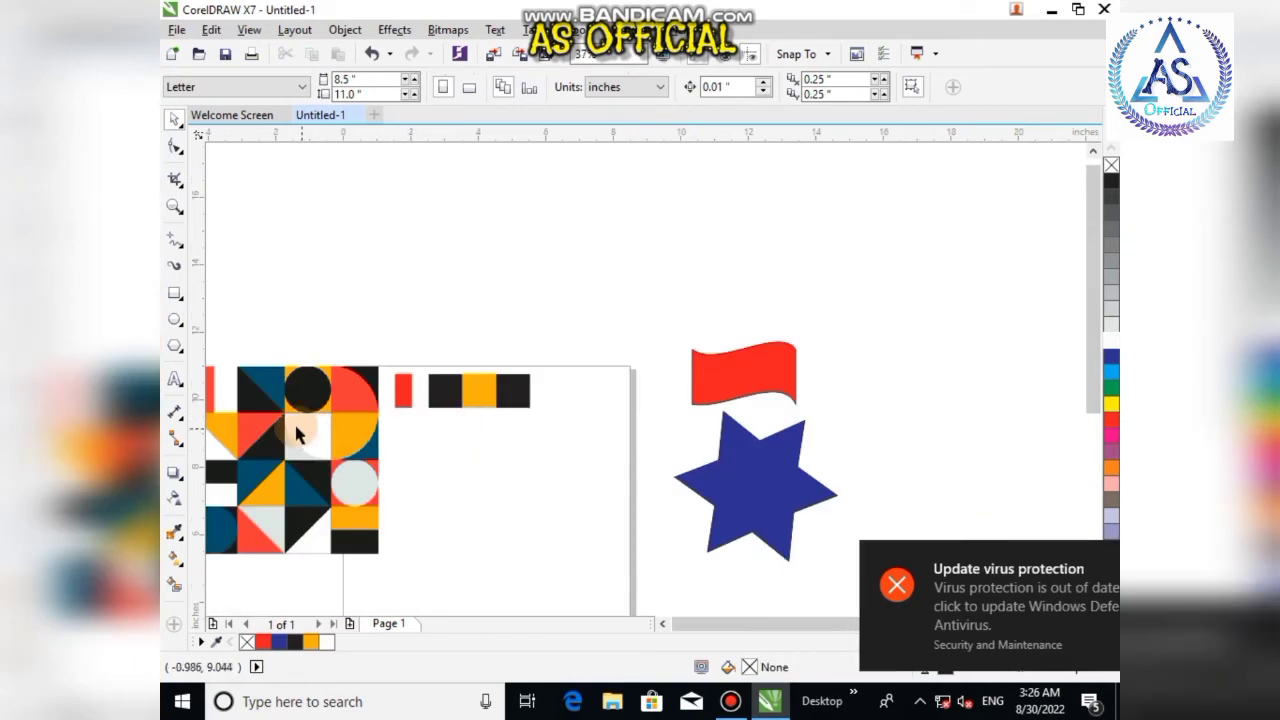
{"action": "scroll", "coordinate": [327, 415], "scroll_direction": "up", "scroll_amount": 2}
{"action": "scroll", "coordinate": [330, 410], "scroll_direction": "up", "scroll_amount": 1}
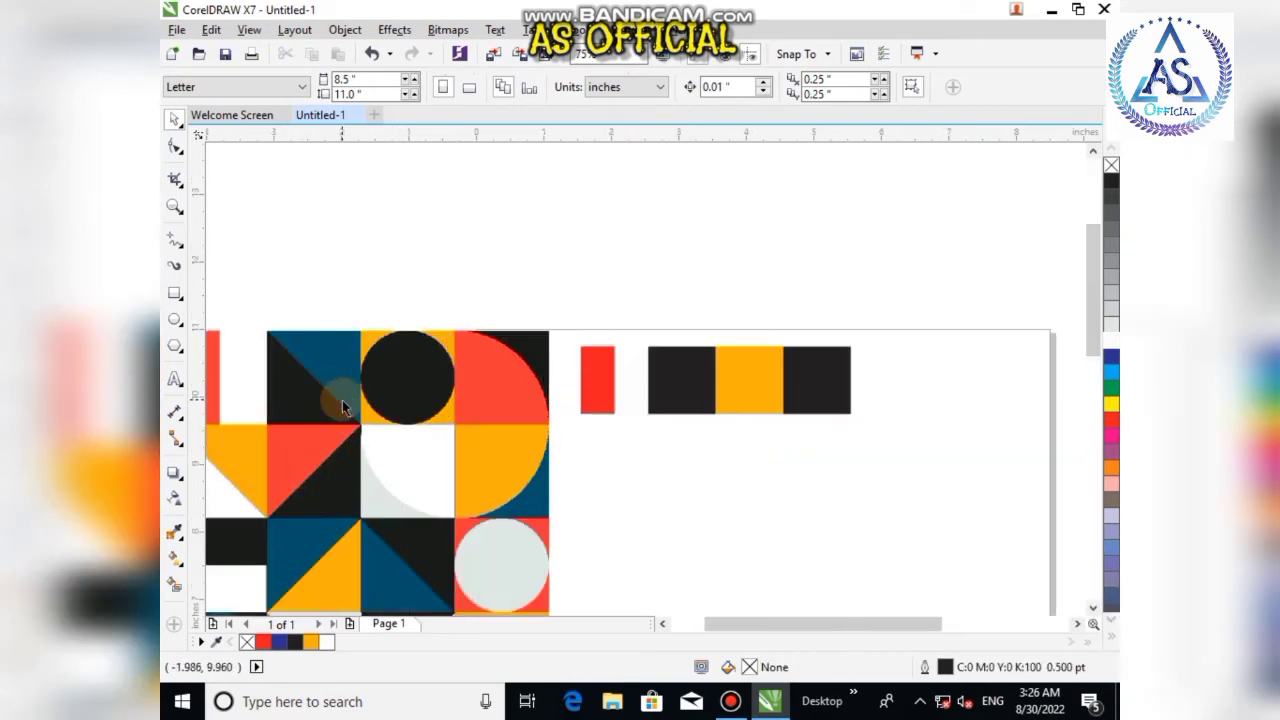
{"action": "left_click", "coordinate": [684, 384]}
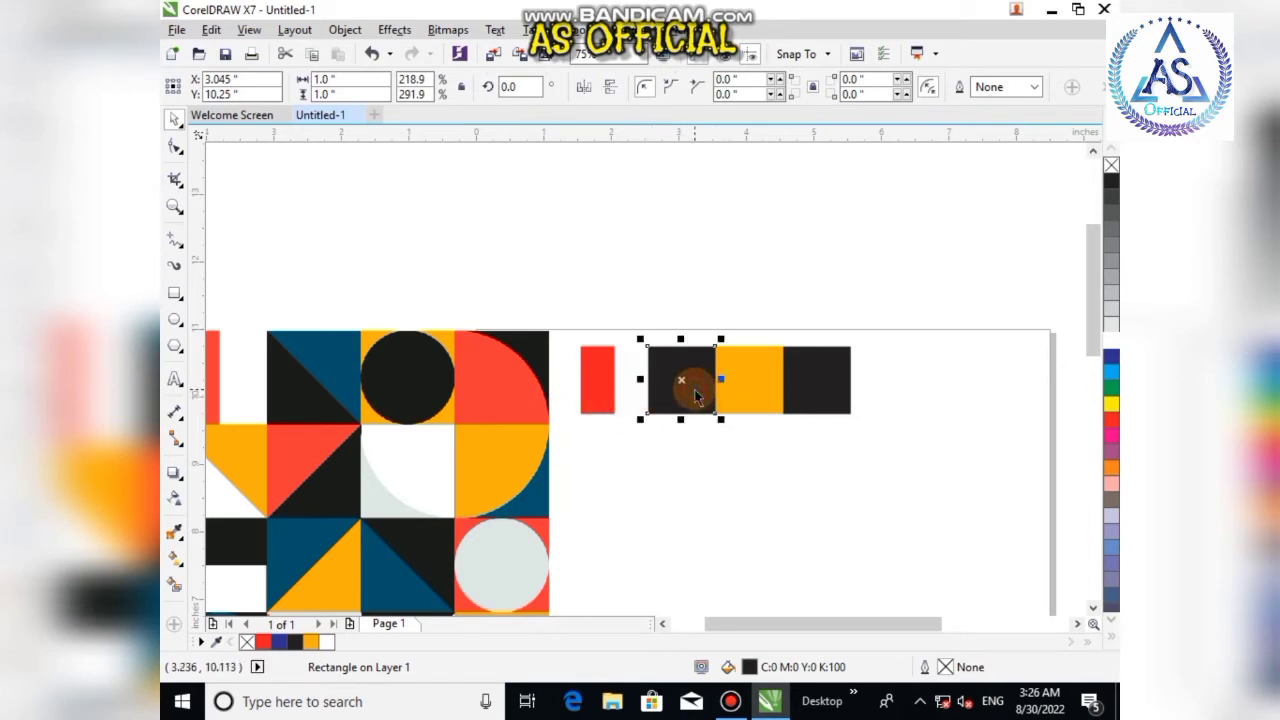
{"action": "left_click", "coordinate": [174, 293]}
{"action": "left_click_drag", "start_coordinate": [634, 452], "coordinate": [838, 573]}
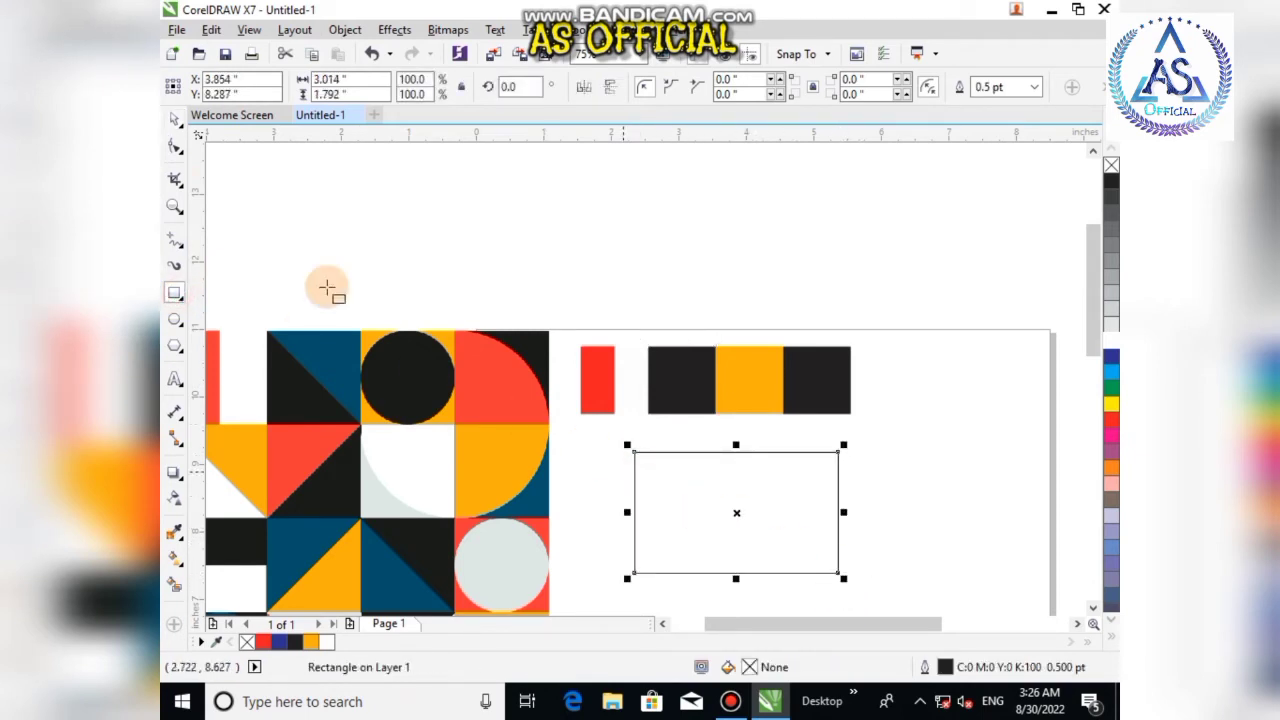
{"action": "left_click", "coordinate": [176, 120]}
{"action": "left_click_drag", "start_coordinate": [840, 575], "coordinate": [748, 520]}
- Sample the dark blue from the pattern image and fill the new rectangle with it
{"action": "left_click", "coordinate": [218, 639]}
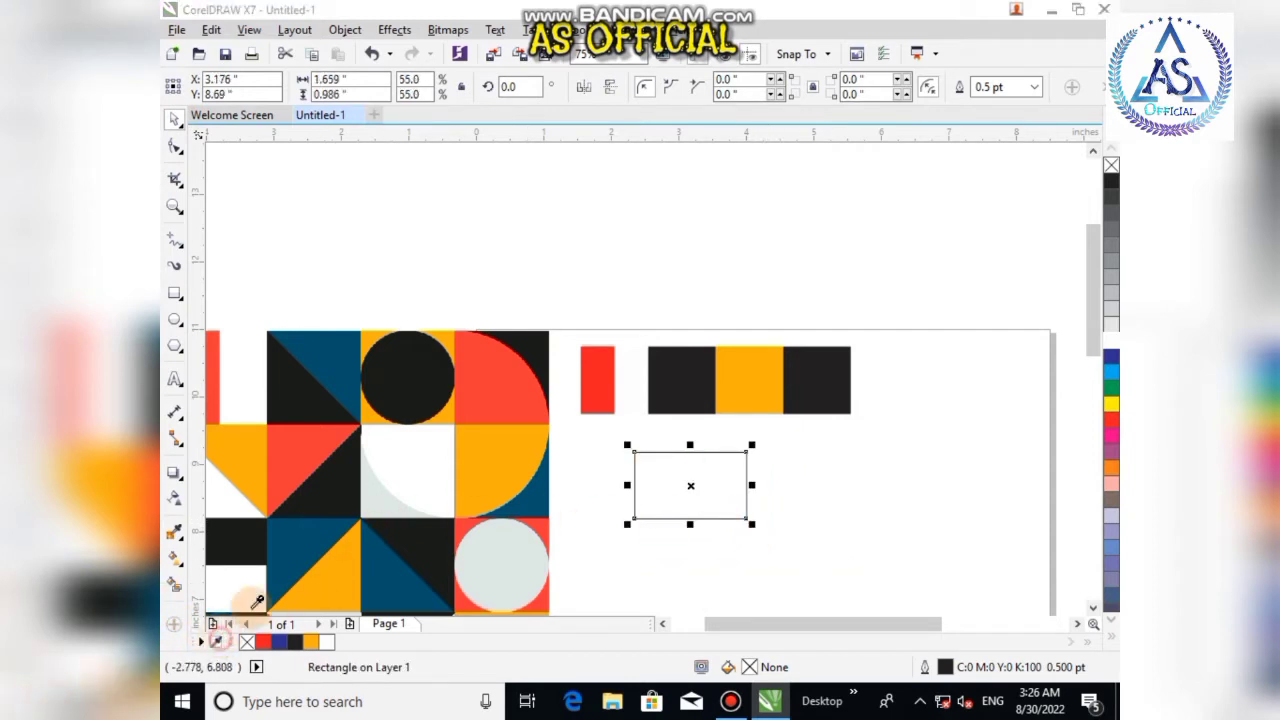
{"action": "left_click", "coordinate": [340, 367]}
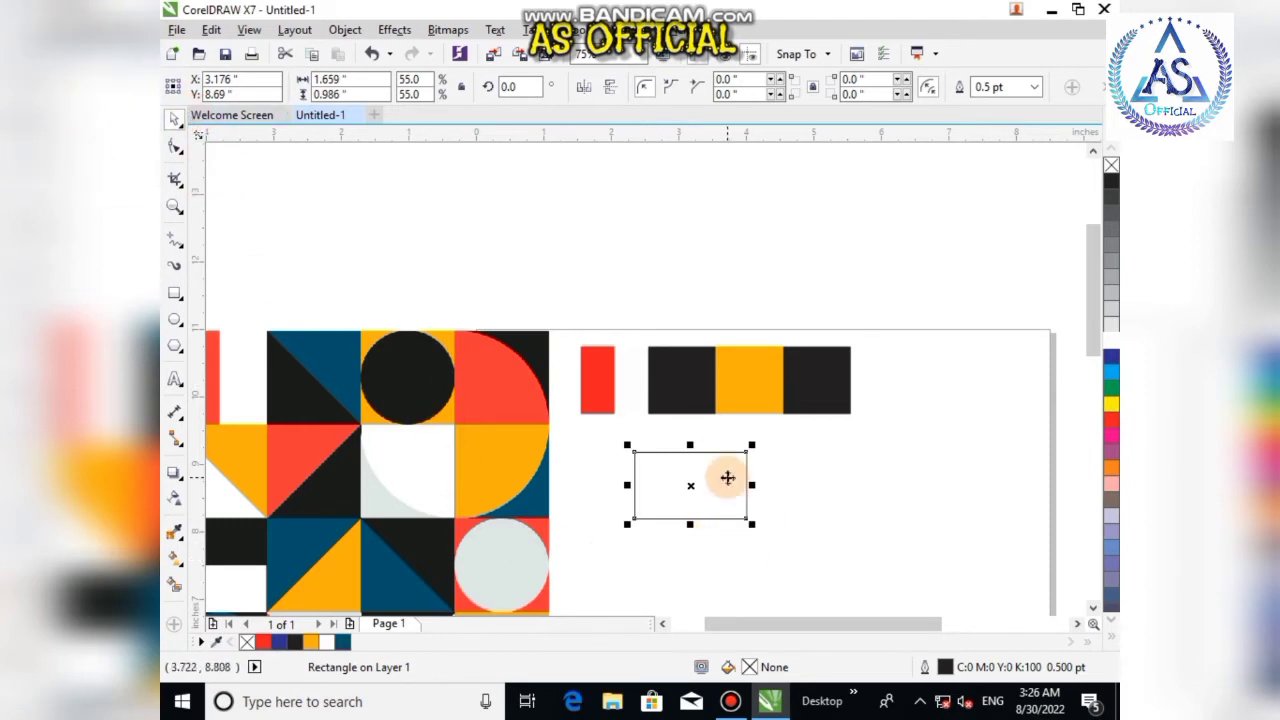
{"action": "left_click", "coordinate": [343, 642]}
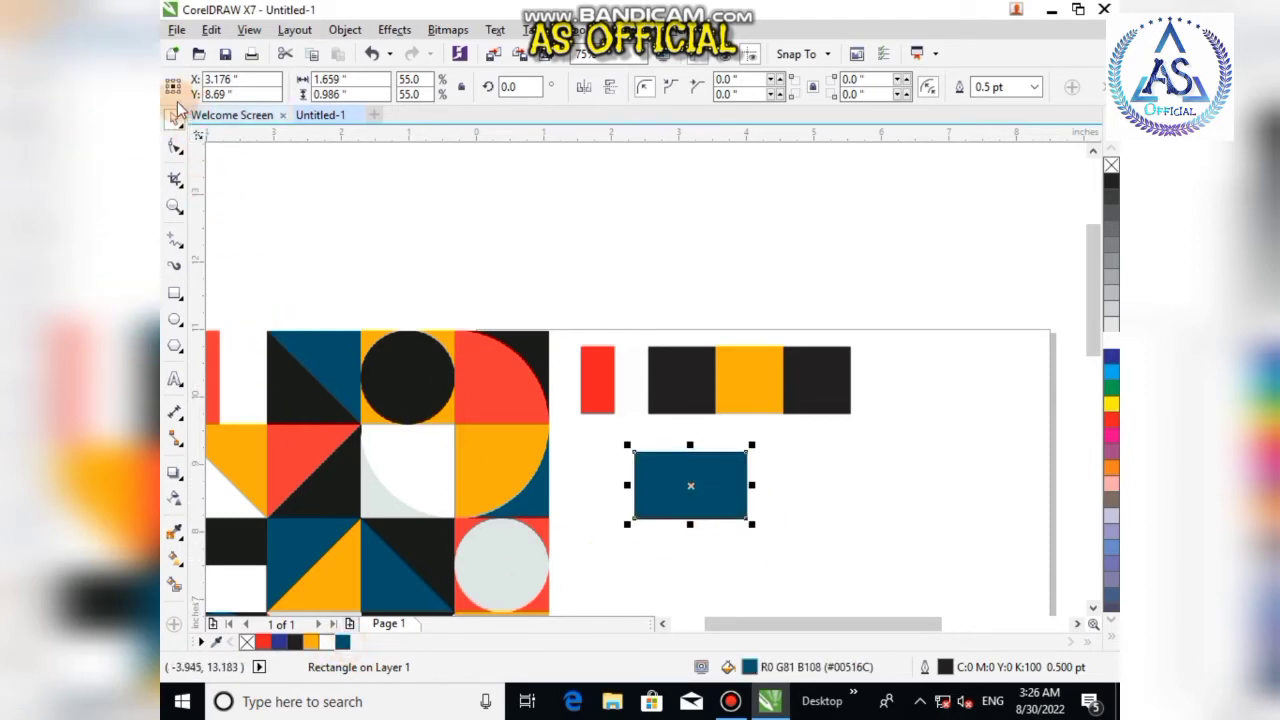
- PowerClip the dark blue rectangle inside the black square next to the white one
{"action": "right_click", "coordinate": [689, 465]}
{"action": "left_click", "coordinate": [700, 206]}
{"action": "left_click", "coordinate": [663, 370]}
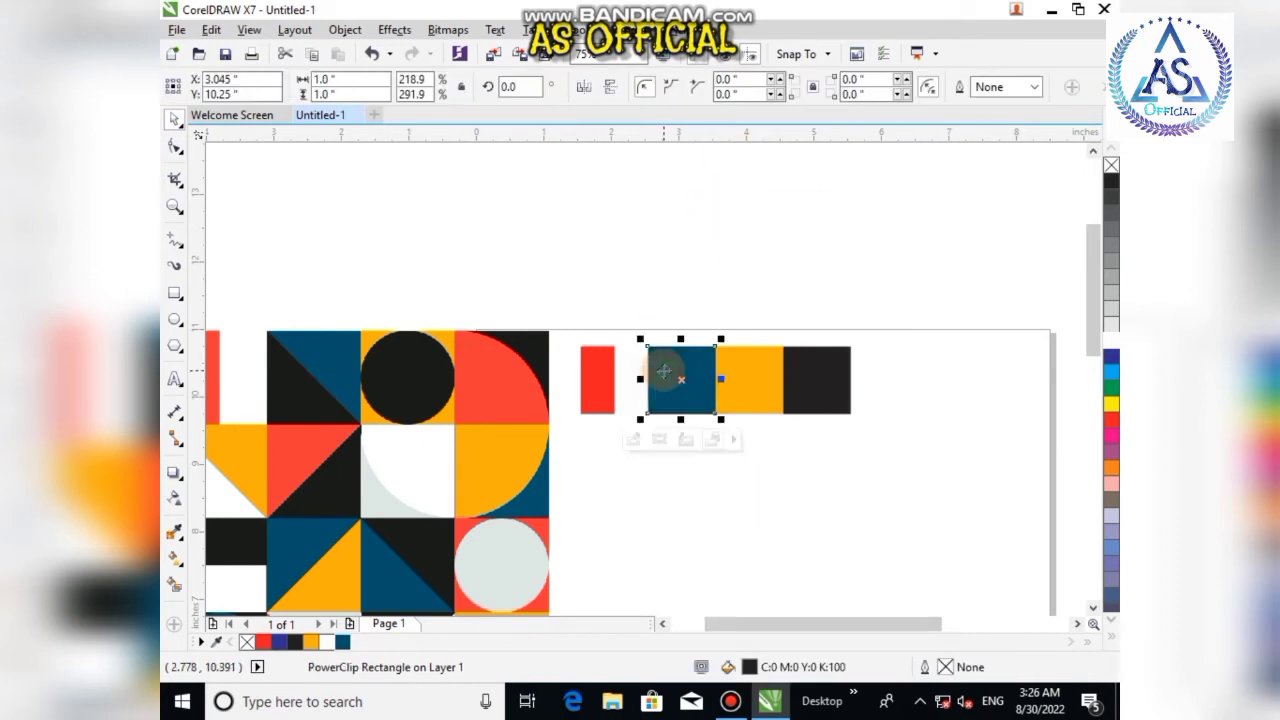
{"action": "left_click", "coordinate": [660, 442]}
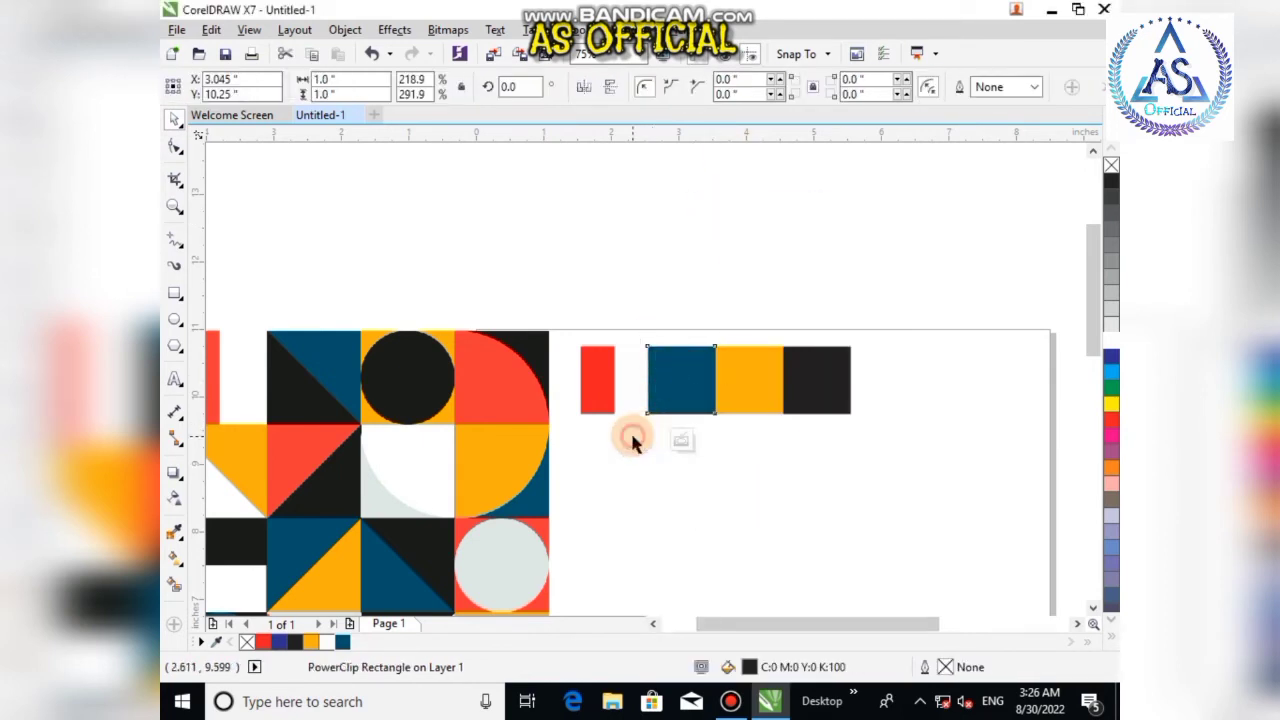
- Open that square's PowerClip contents, rotate the blue rectangle to about 319°, and shift it toward the frame's lower-left corner
{"action": "left_click", "coordinate": [692, 383]}
{"action": "left_click", "coordinate": [672, 390]}
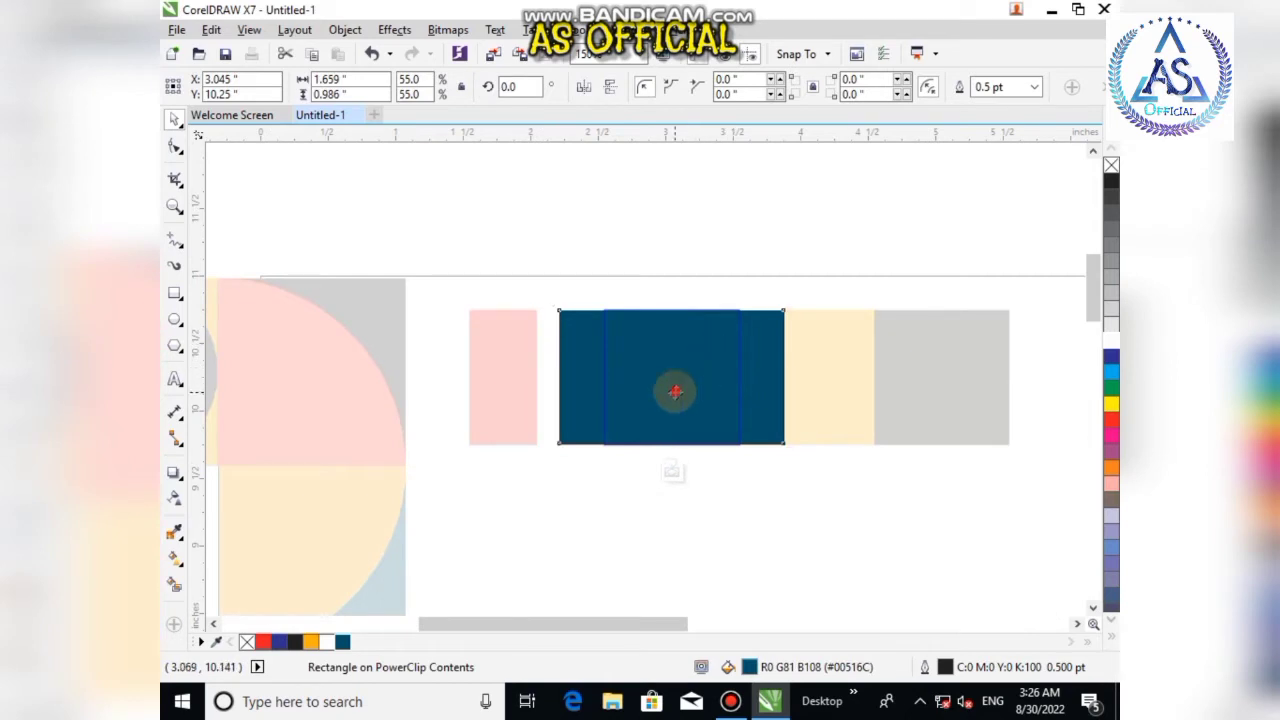
{"action": "left_click_drag", "start_coordinate": [792, 300], "coordinate": [779, 417]}
{"action": "left_click_drag", "start_coordinate": [678, 405], "coordinate": [615, 452]}
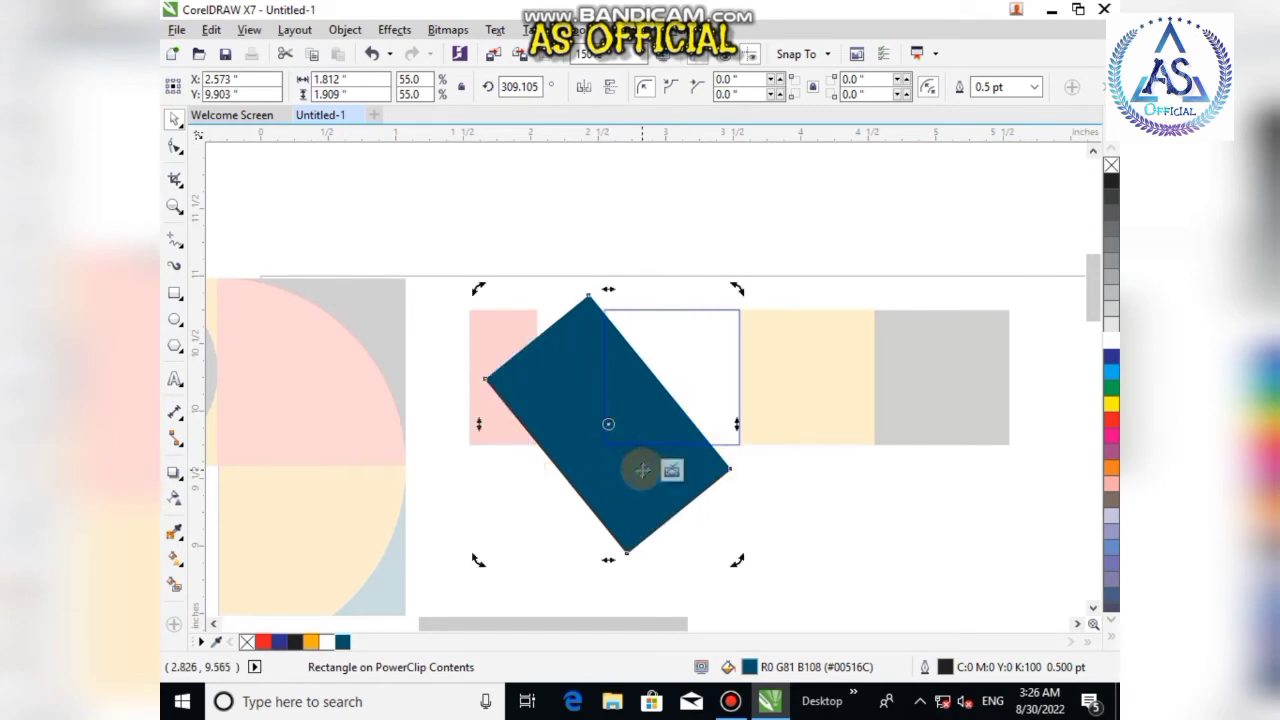
{"action": "left_click_drag", "start_coordinate": [738, 561], "coordinate": [772, 548]}
{"action": "left_click_drag", "start_coordinate": [636, 488], "coordinate": [652, 480]}
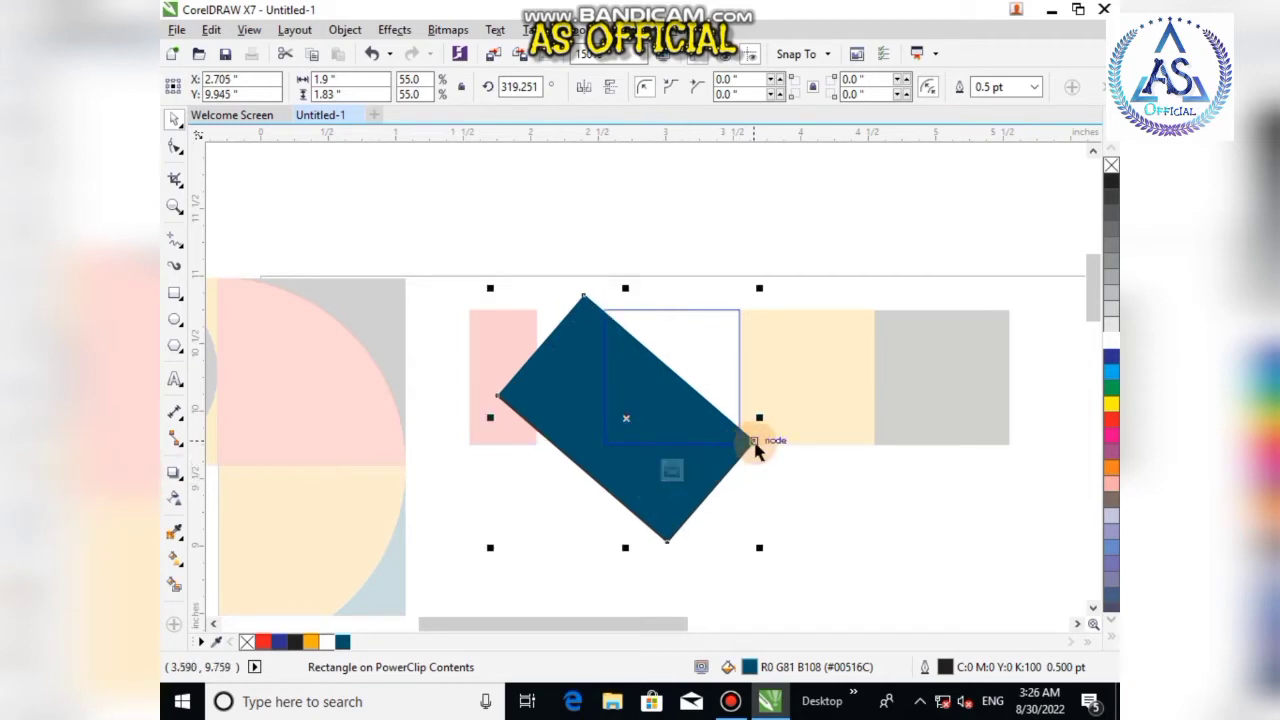
{"action": "left_click", "coordinate": [176, 147]}
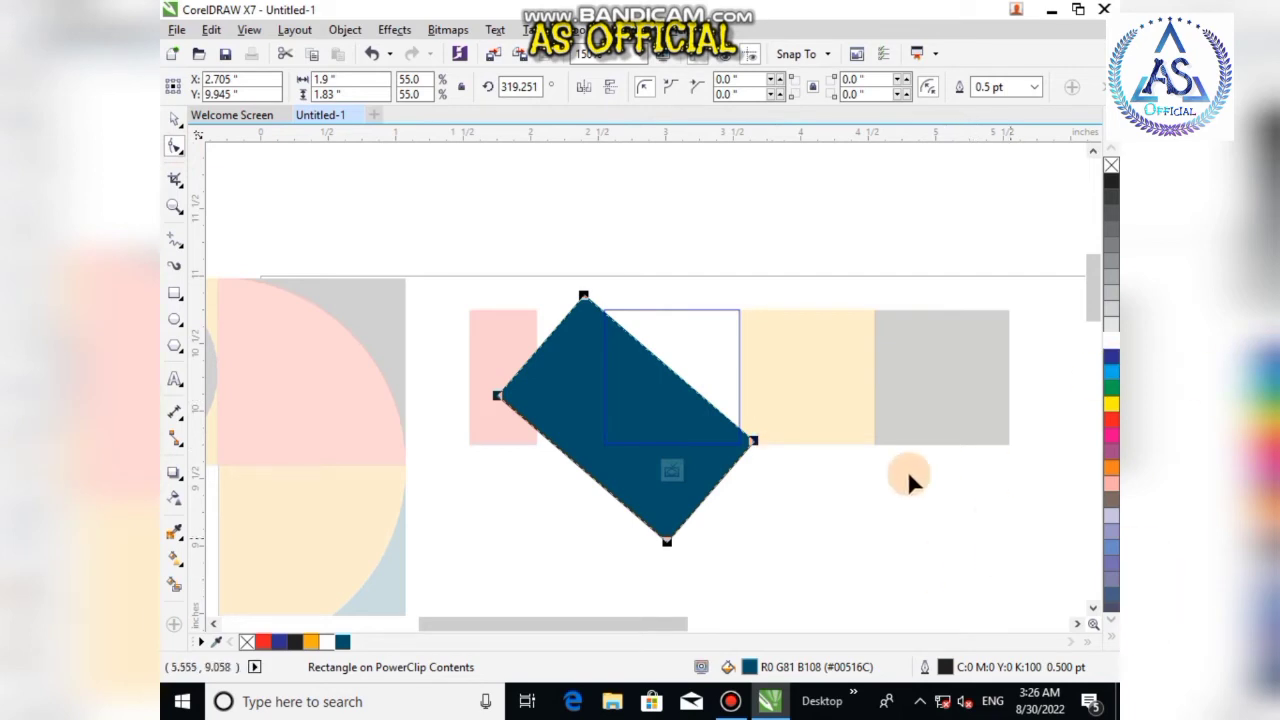
{"action": "mouse_move", "coordinate": [745, 452]}
{"action": "left_mouse_down"}
{"action": "mouse_move", "coordinate": [737, 462]}
{"action": "mouse_move", "coordinate": [769, 451]}
{"action": "mouse_move", "coordinate": [752, 441]}
{"action": "left_mouse_up"}
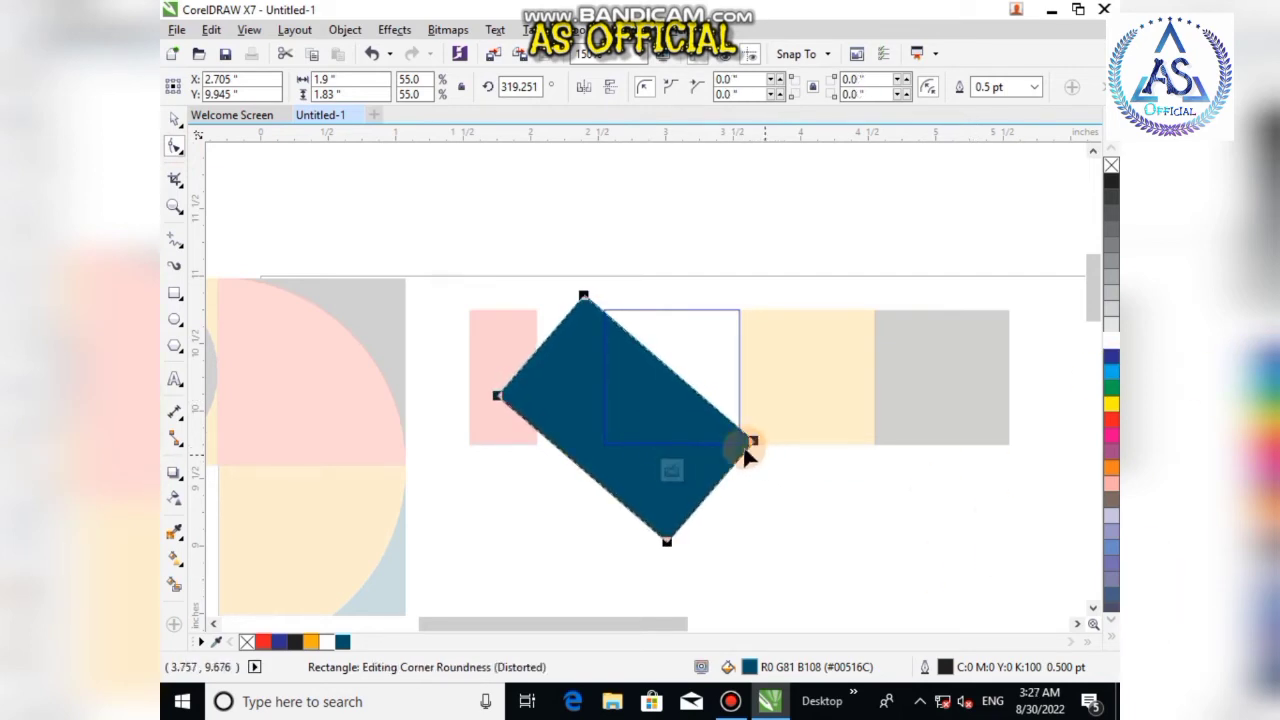
{"action": "left_click", "coordinate": [174, 118]}
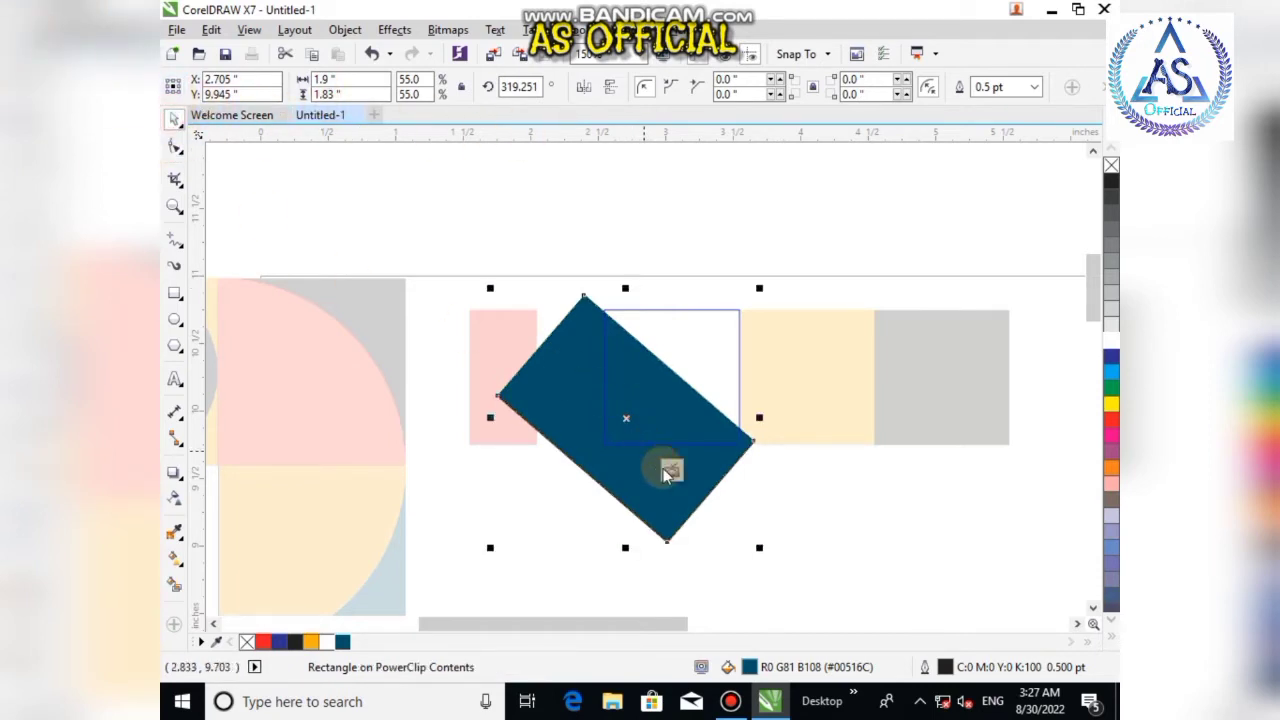
- Adjust the blue rectangle's rotation to about 313° and reposition it closer to the clipping frame's diagonal
{"action": "left_click_drag", "start_coordinate": [636, 460], "coordinate": [630, 454]}
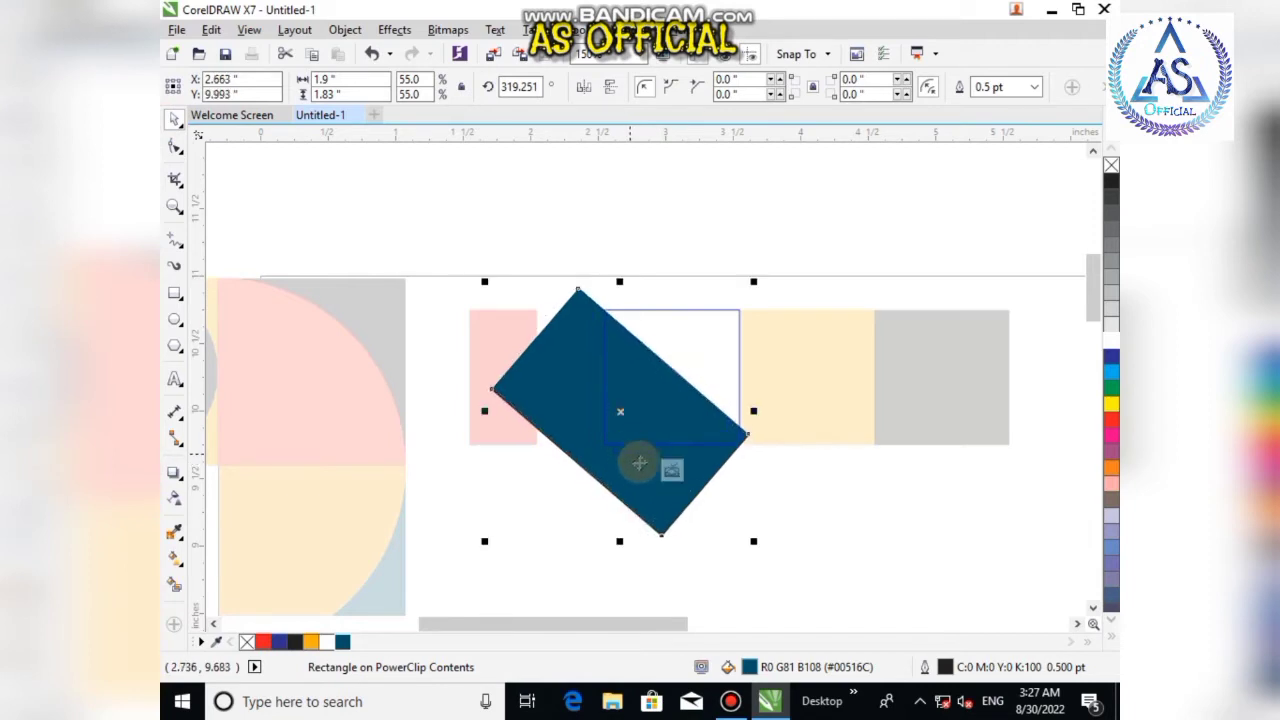
{"action": "scroll", "coordinate": [780, 435], "scroll_direction": "up", "scroll_amount": 3}
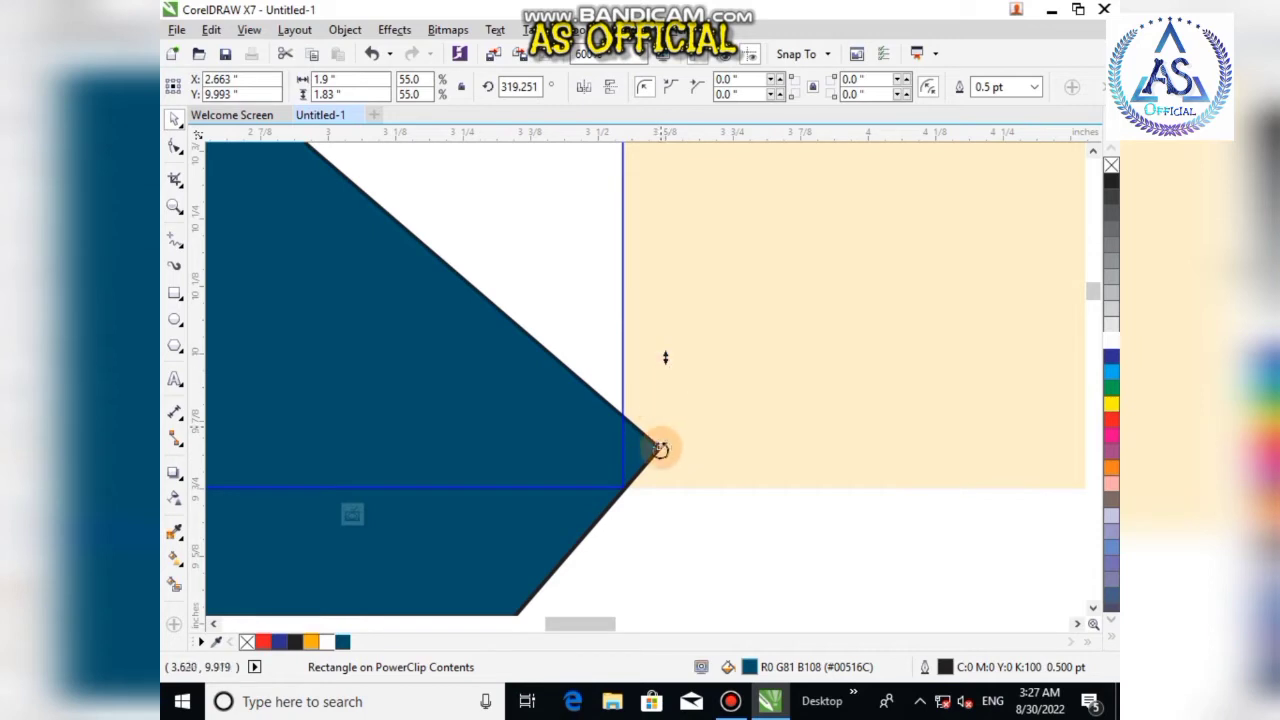
{"action": "left_click_drag", "start_coordinate": [660, 450], "coordinate": [634, 508]}
{"action": "scroll", "coordinate": [634, 508], "scroll_direction": "down", "scroll_amount": 3}
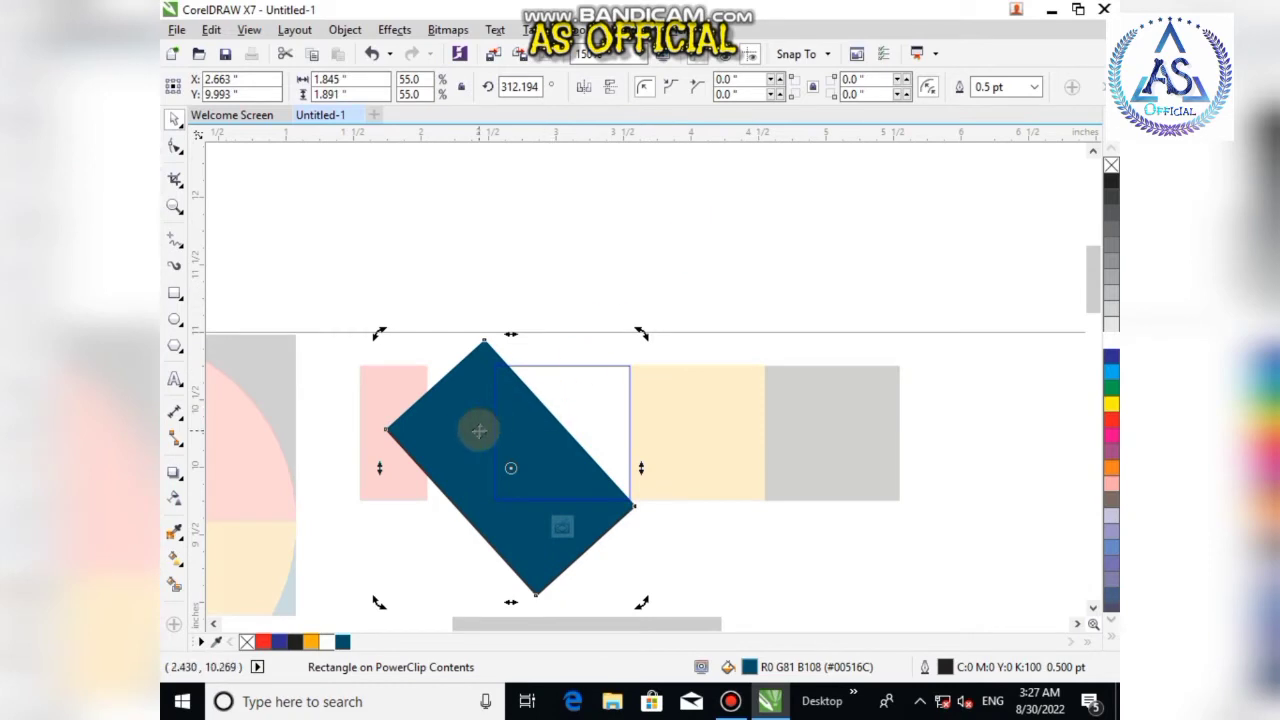
{"action": "left_click_drag", "start_coordinate": [443, 425], "coordinate": [434, 434]}
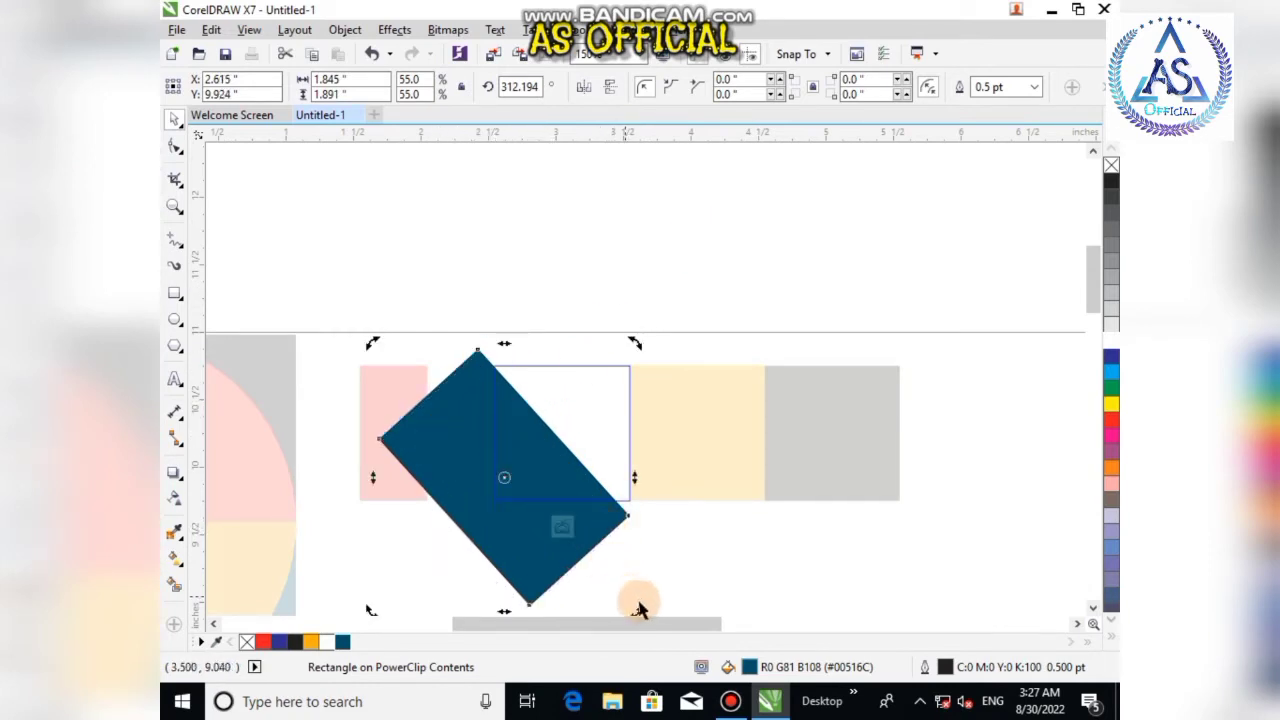
{"action": "left_click_drag", "start_coordinate": [638, 608], "coordinate": [666, 534]}
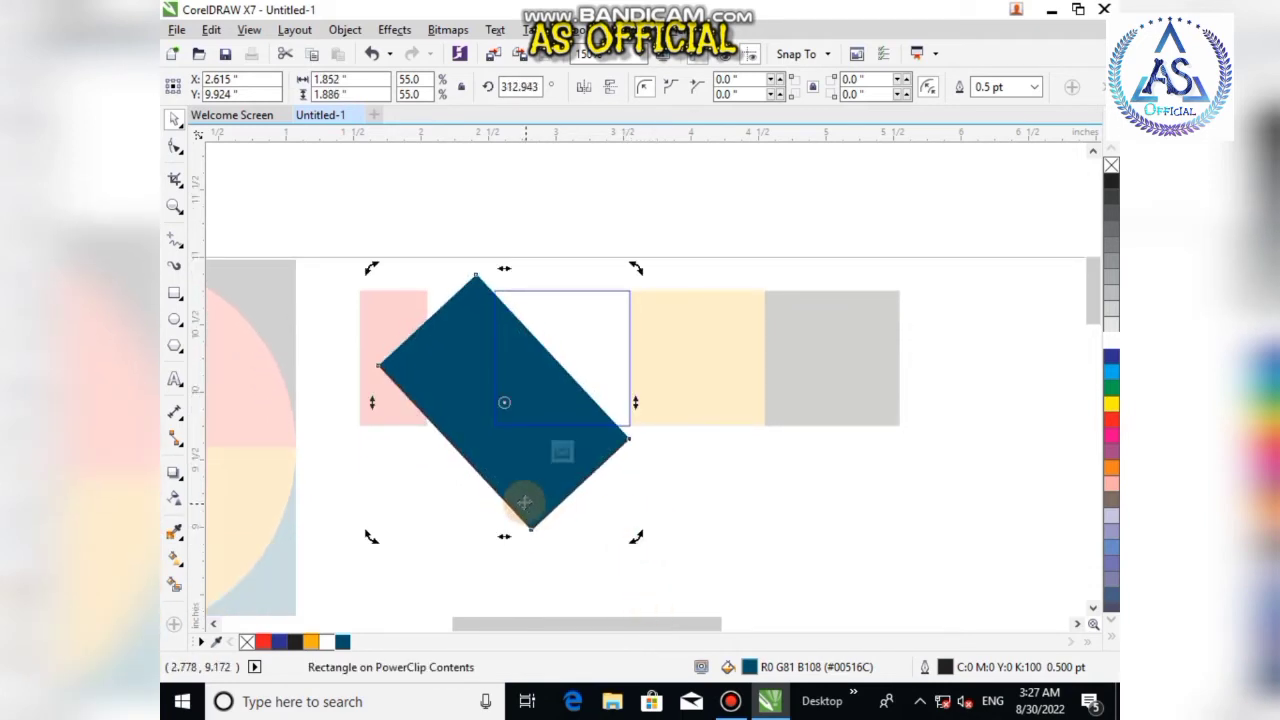
{"action": "left_click_drag", "start_coordinate": [523, 506], "coordinate": [534, 500]}
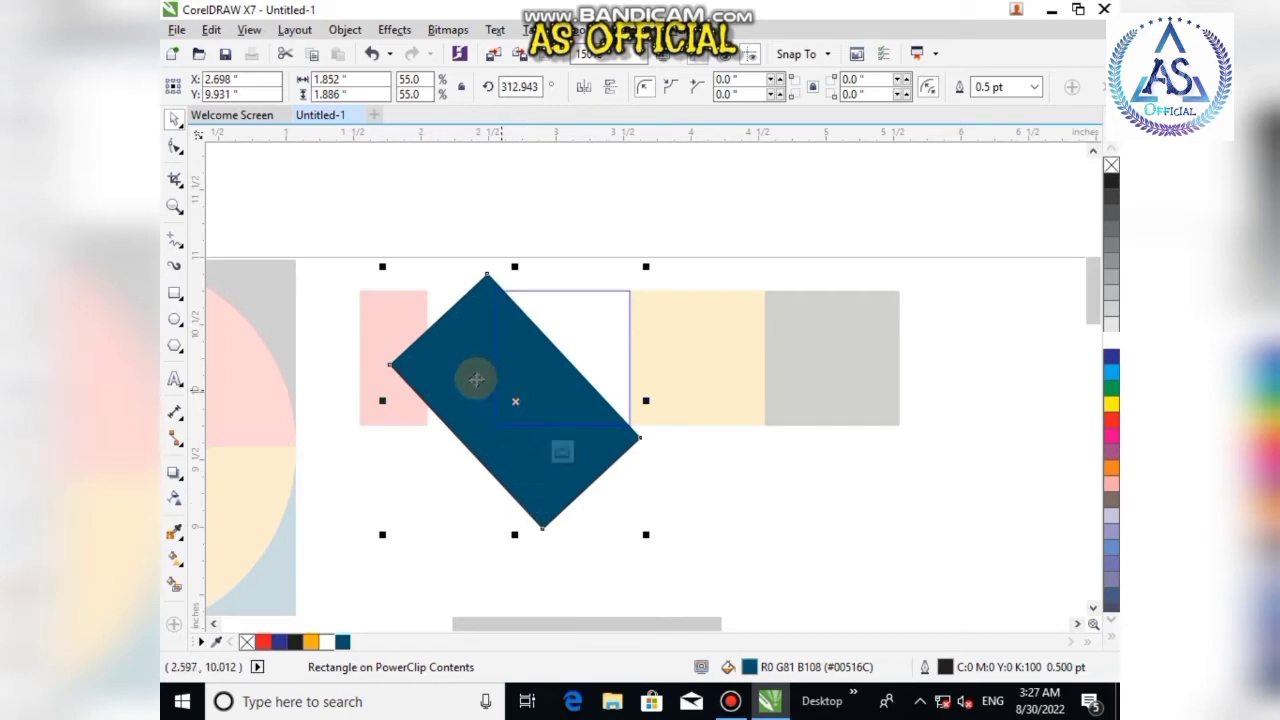
- Rotate the blue rectangle to about 315°, place its long edge on the square's diagonal, and finish editing the PowerClip
{"action": "left_click", "coordinate": [423, 349]}
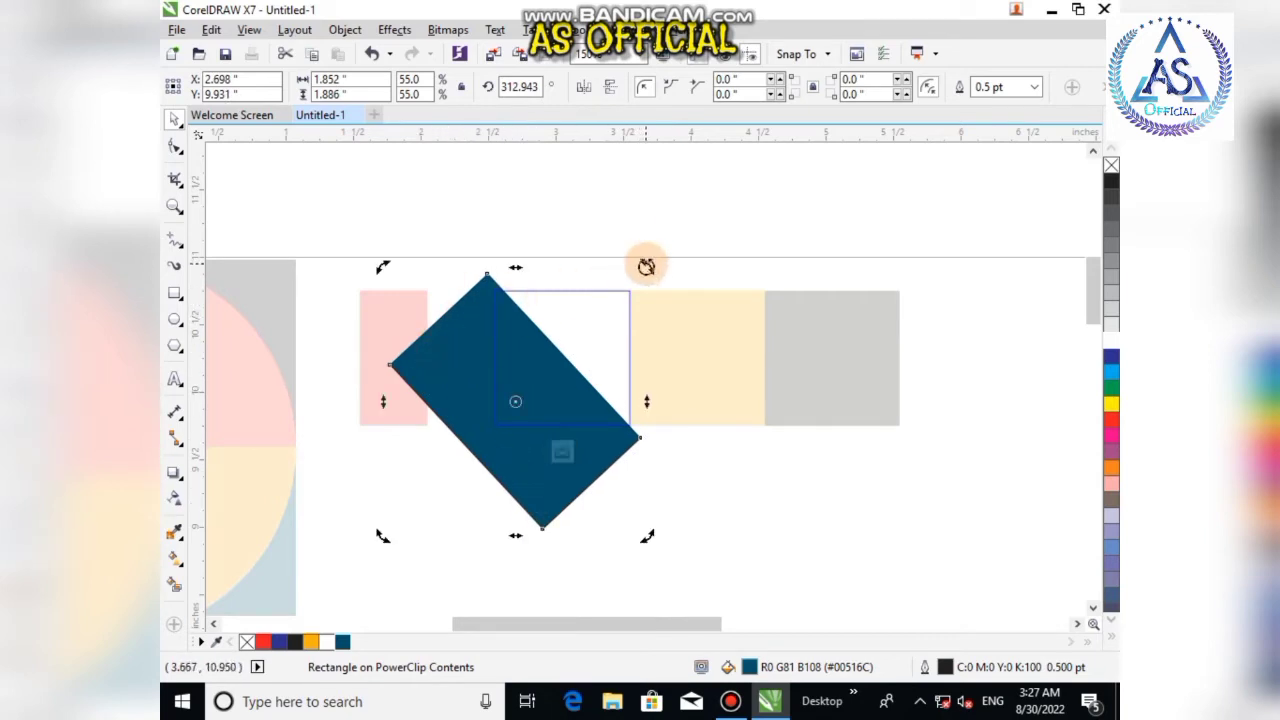
{"action": "left_click_drag", "start_coordinate": [643, 265], "coordinate": [640, 276]}
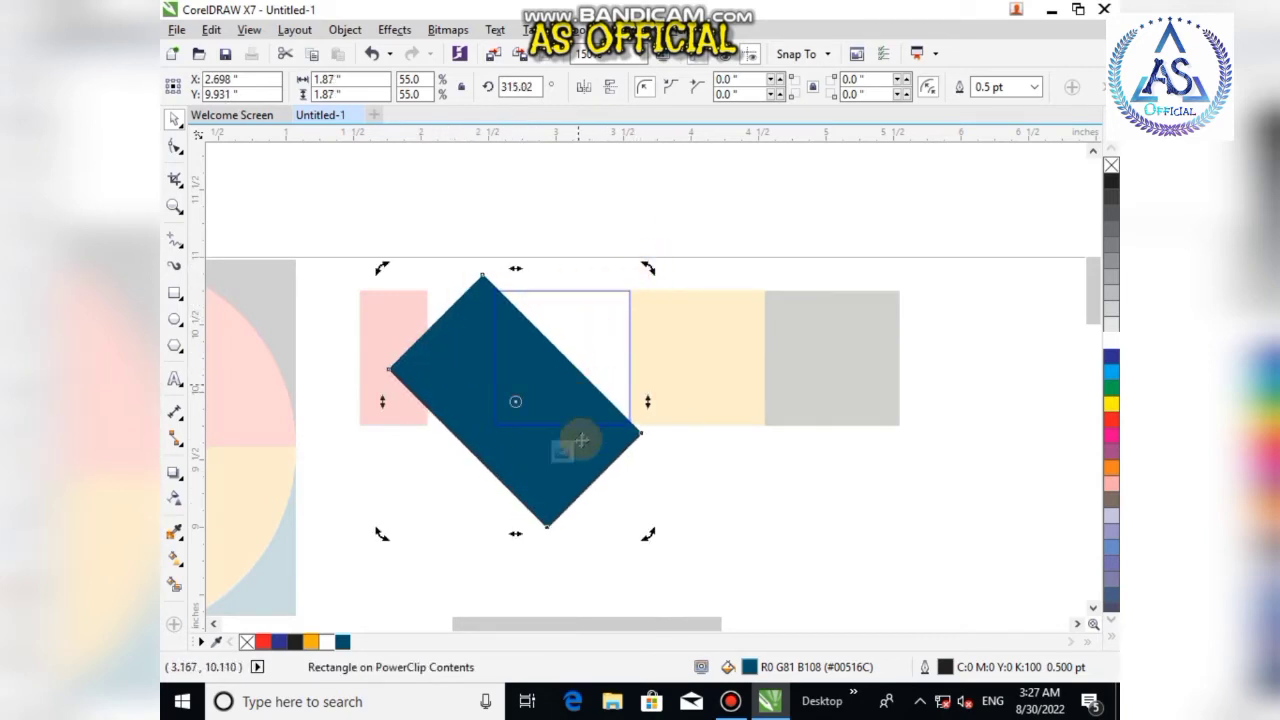
{"action": "scroll", "coordinate": [597, 418], "scroll_direction": "up", "scroll_amount": 2}
{"action": "left_click_drag", "start_coordinate": [491, 477], "coordinate": [527, 460]}
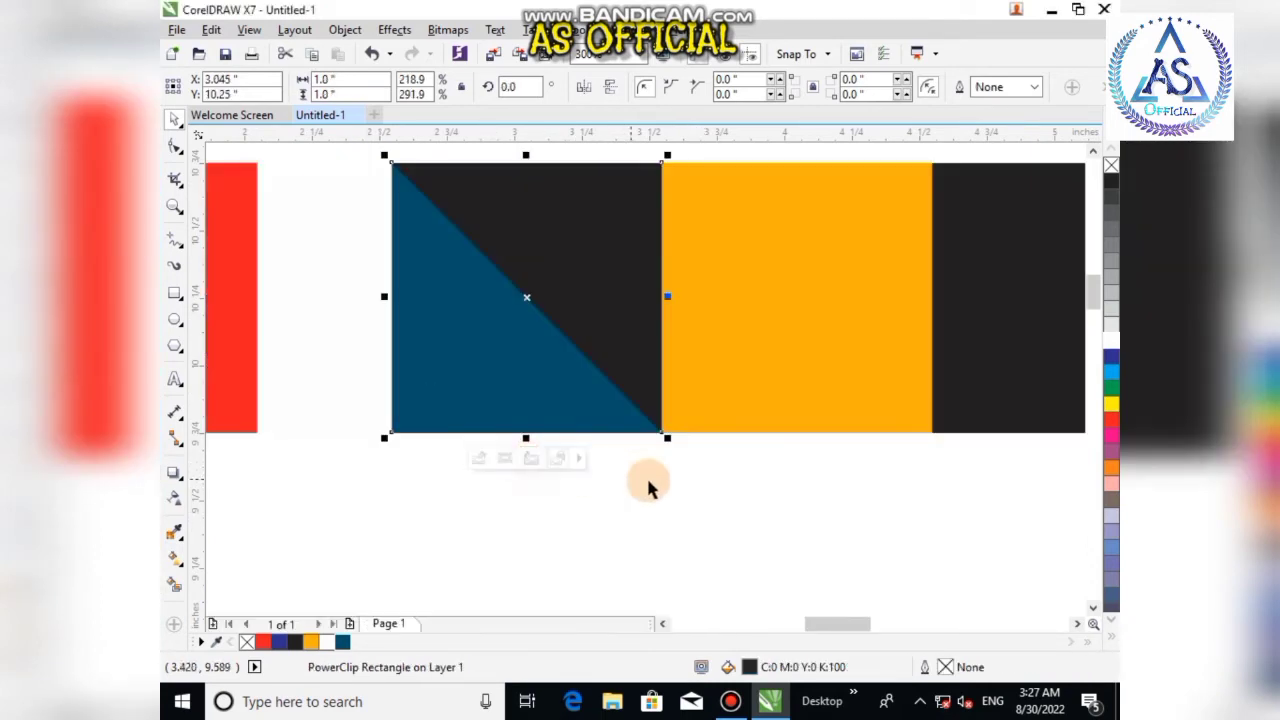
{"action": "left_click", "coordinate": [686, 497]}
{"action": "scroll", "coordinate": [595, 355], "scroll_direction": "down", "scroll_amount": 1}
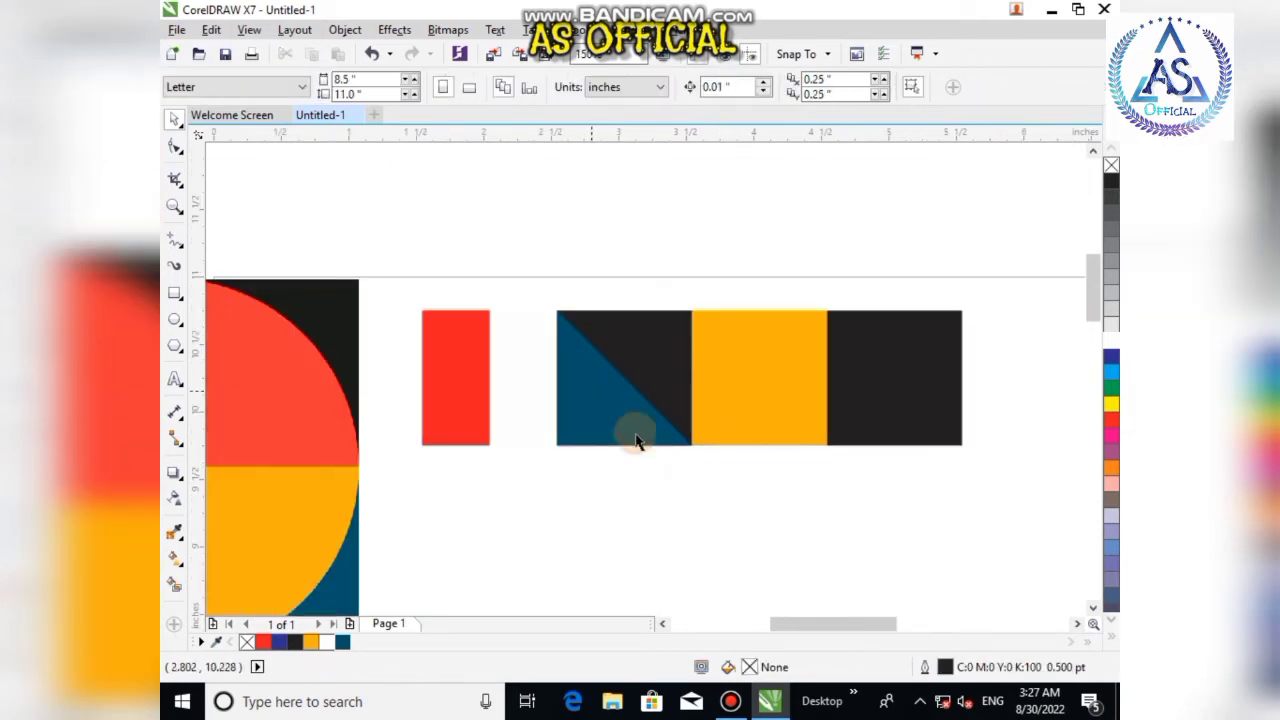
{"action": "left_click", "coordinate": [676, 487]}
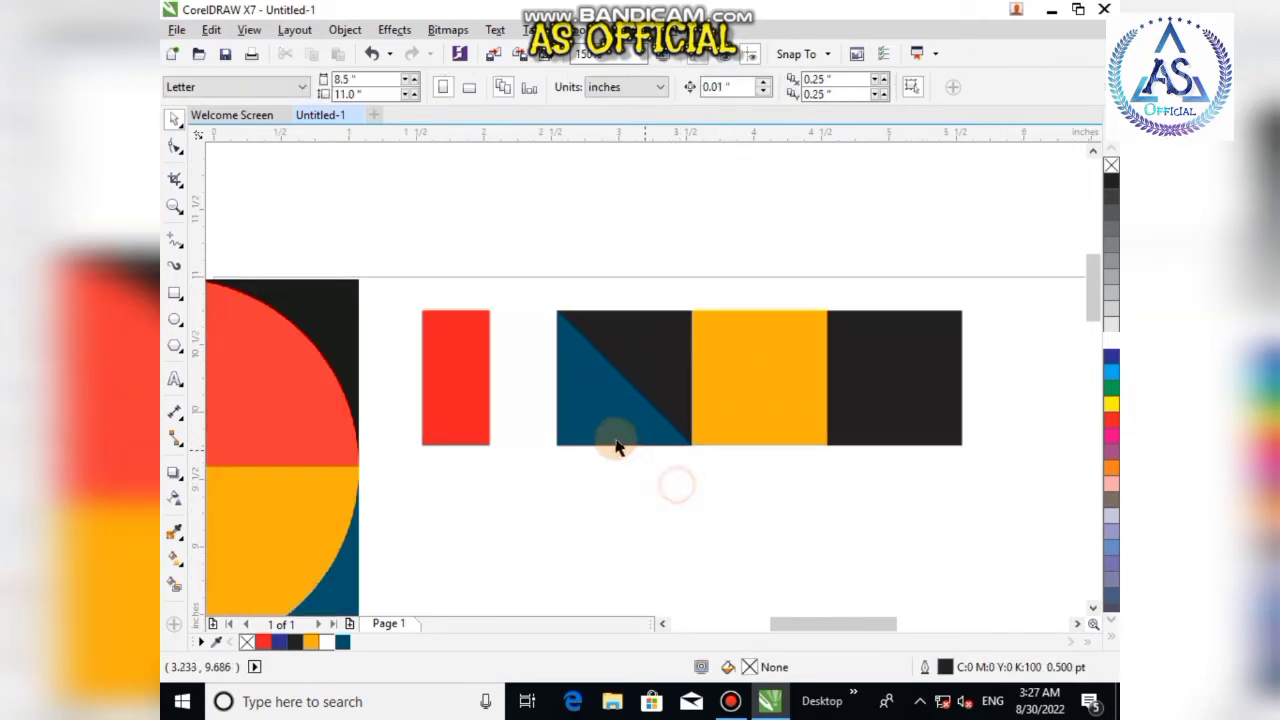
- Draw a right triangle from the basic shapes, about 0.44 × 0.40 inch, above the row of squares
{"action": "left_click", "coordinate": [176, 347]}
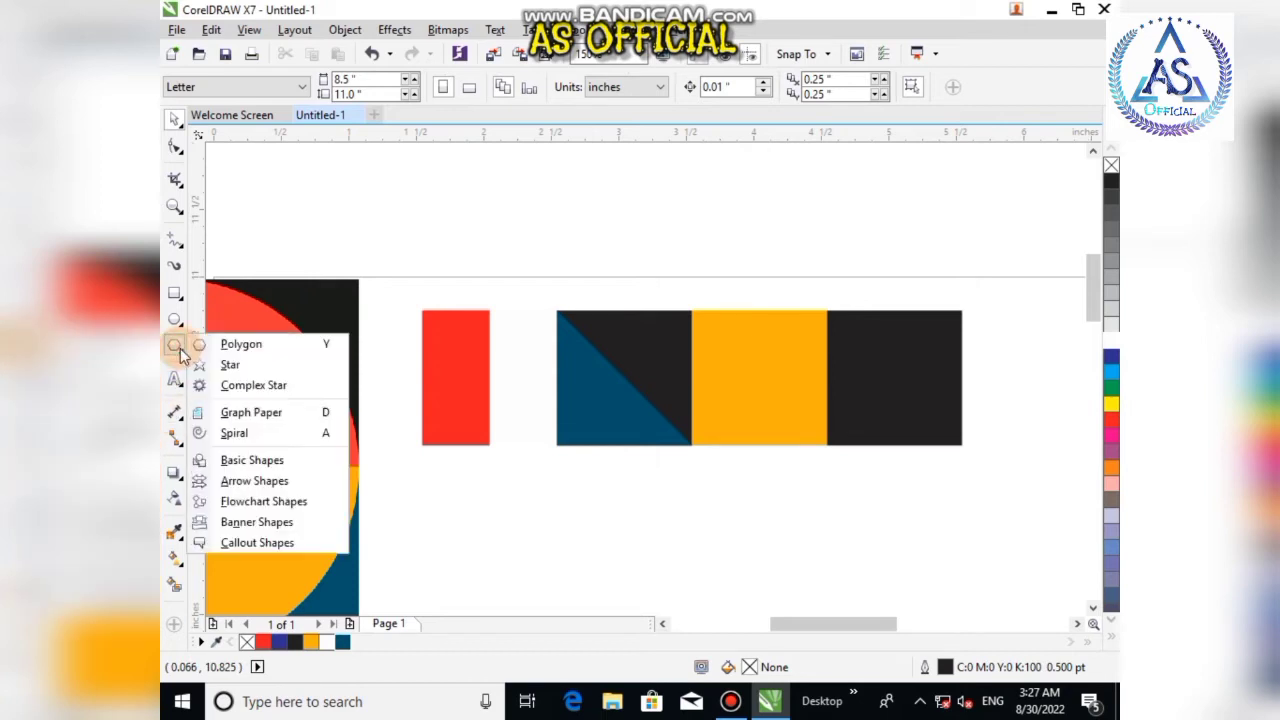
{"action": "left_click", "coordinate": [255, 459]}
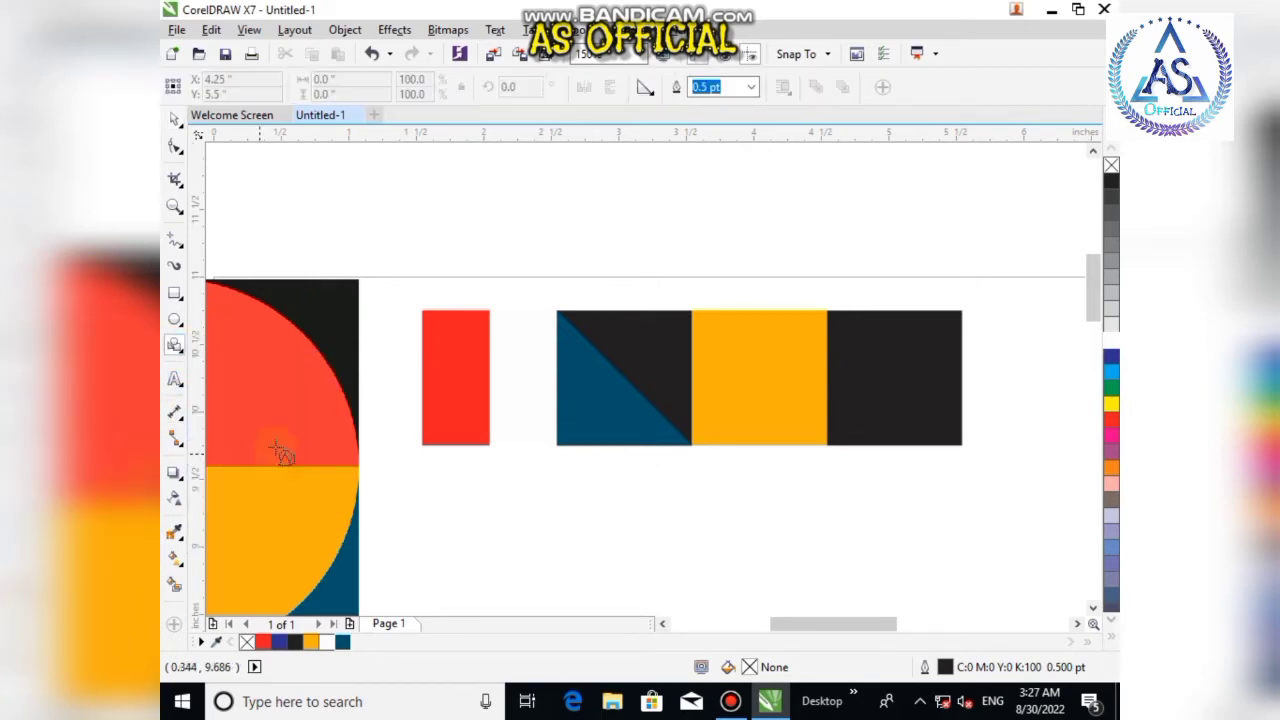
{"action": "left_click", "coordinate": [646, 92]}
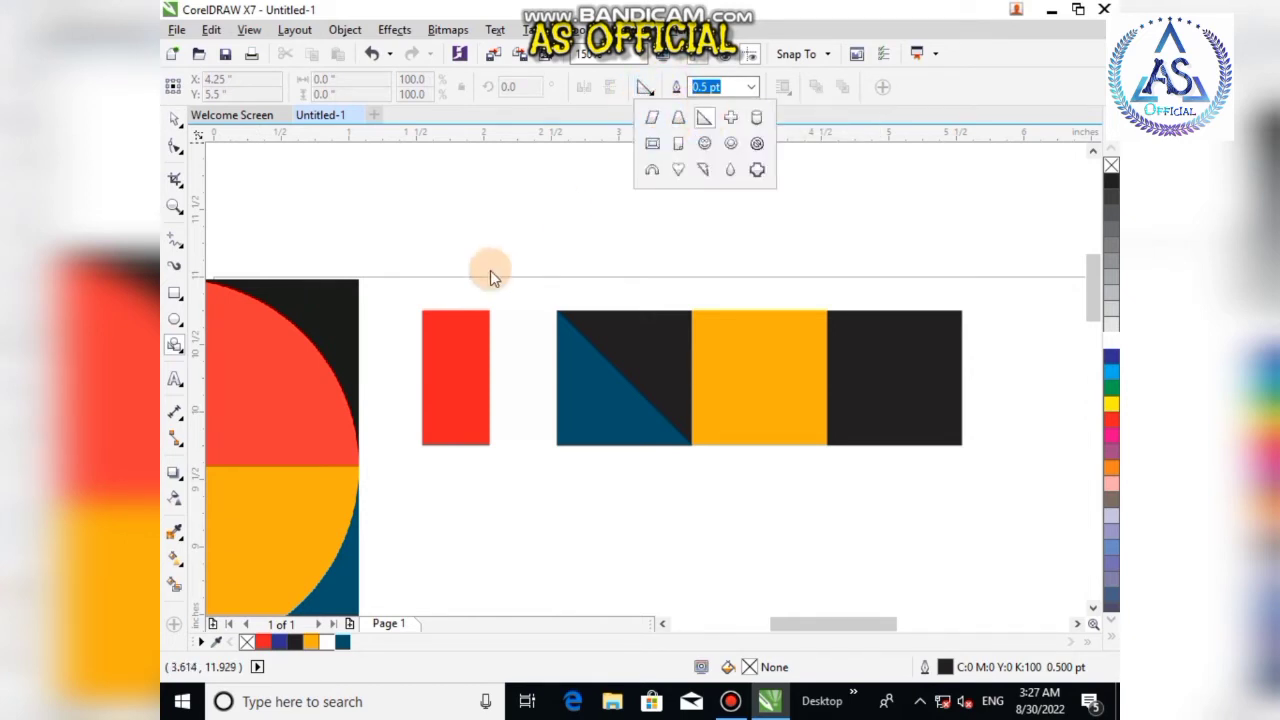
{"action": "left_click_drag", "start_coordinate": [520, 209], "coordinate": [590, 272]}
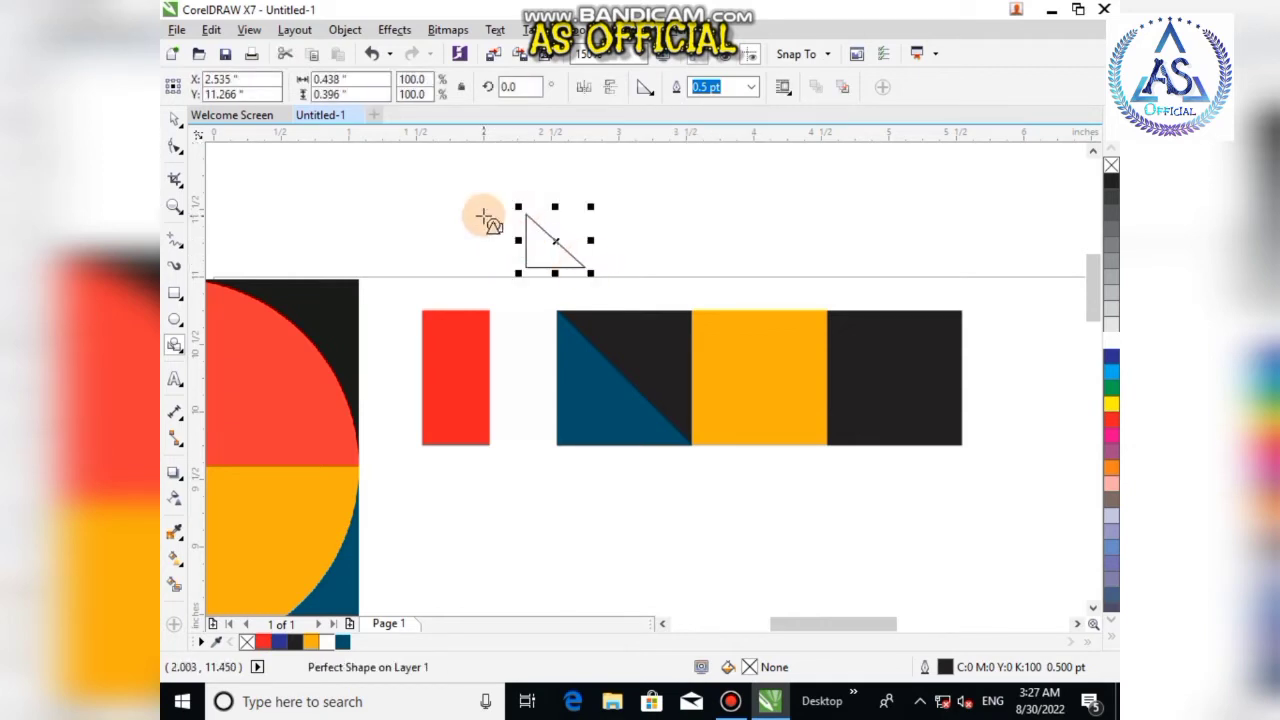
{"action": "left_click", "coordinate": [174, 118]}
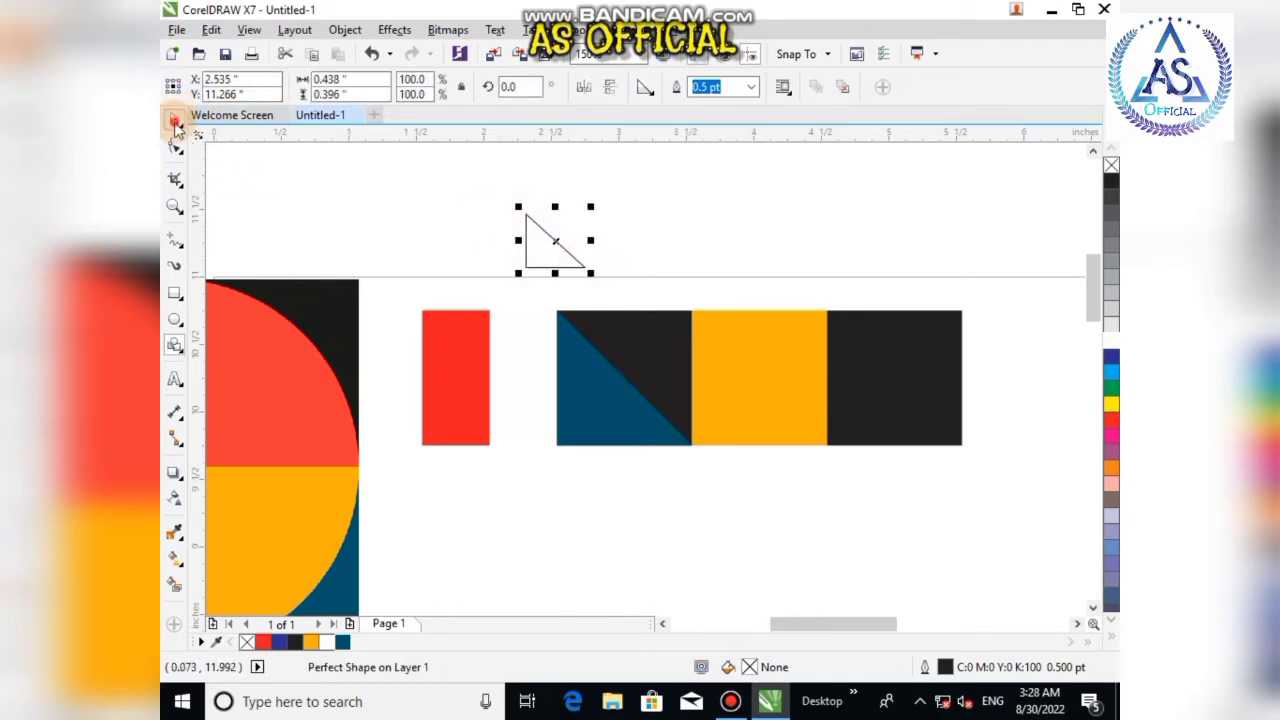
- Set the triangle's width and height to 1 inch each
{"action": "left_click", "coordinate": [359, 79]}
{"action": "type", "text": "1"}
{"action": "key", "text": "Tab"}
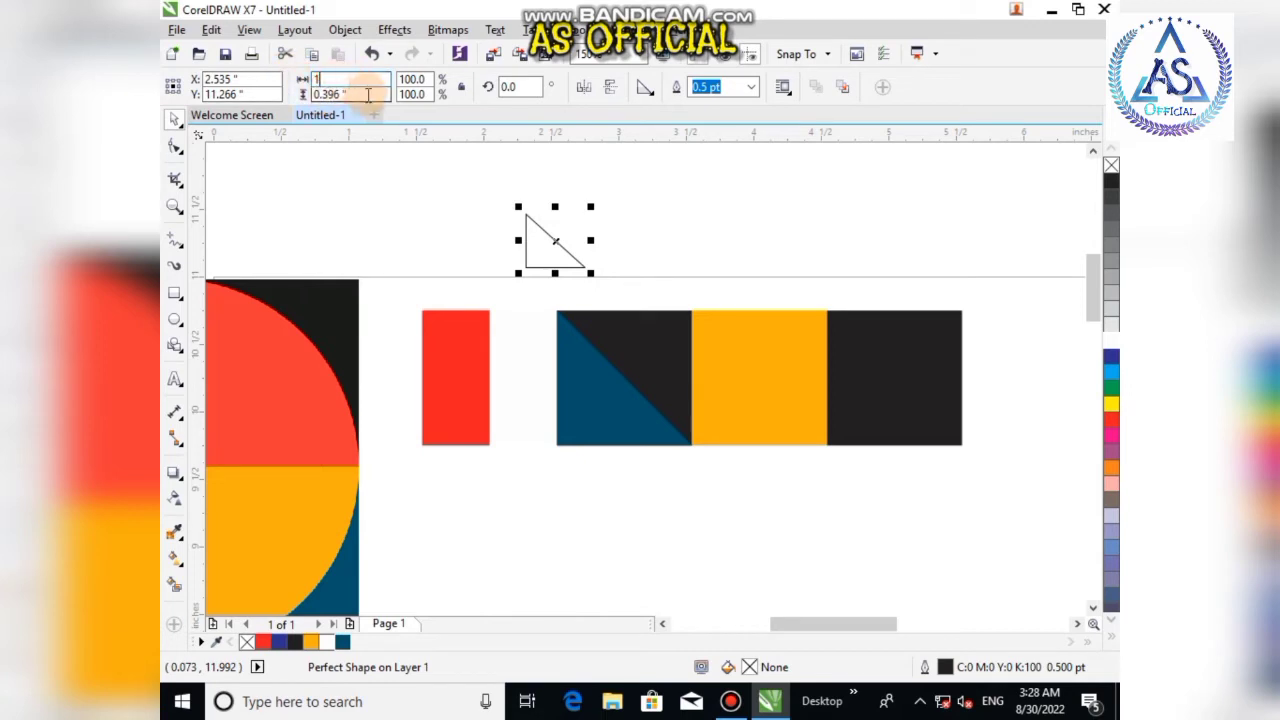
{"action": "type", "text": "1"}
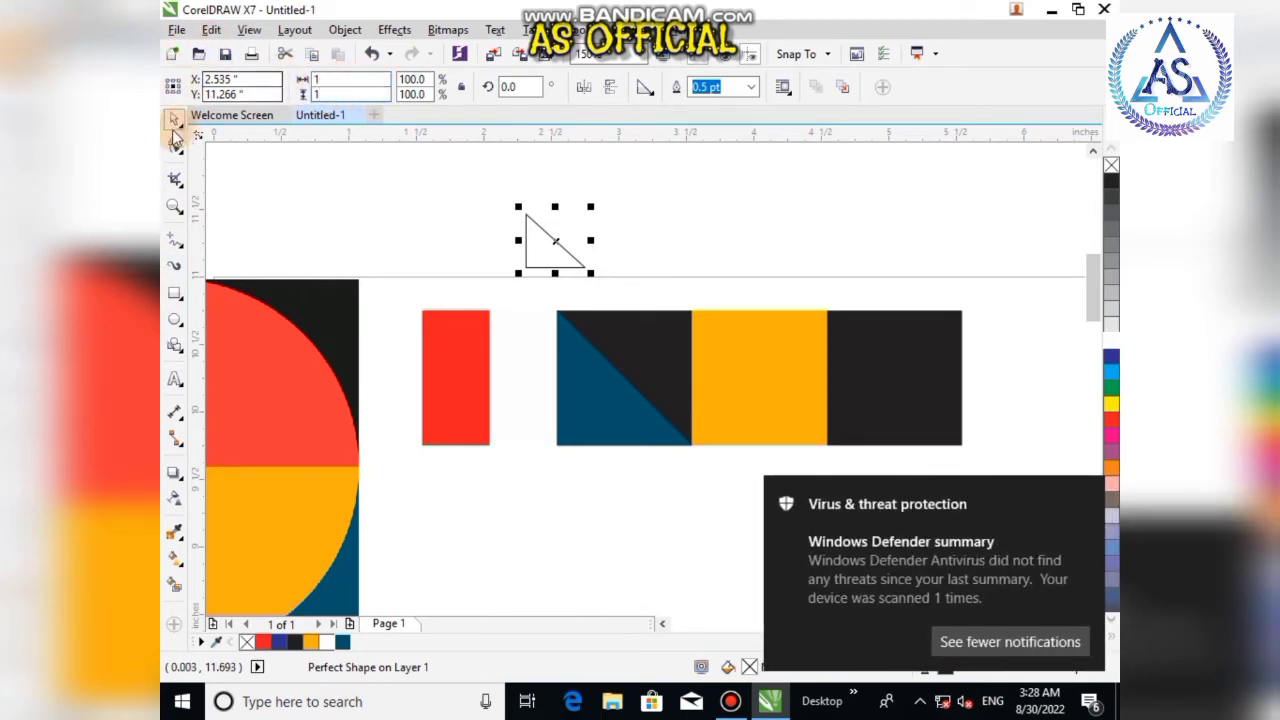
{"action": "key", "text": "Return"}
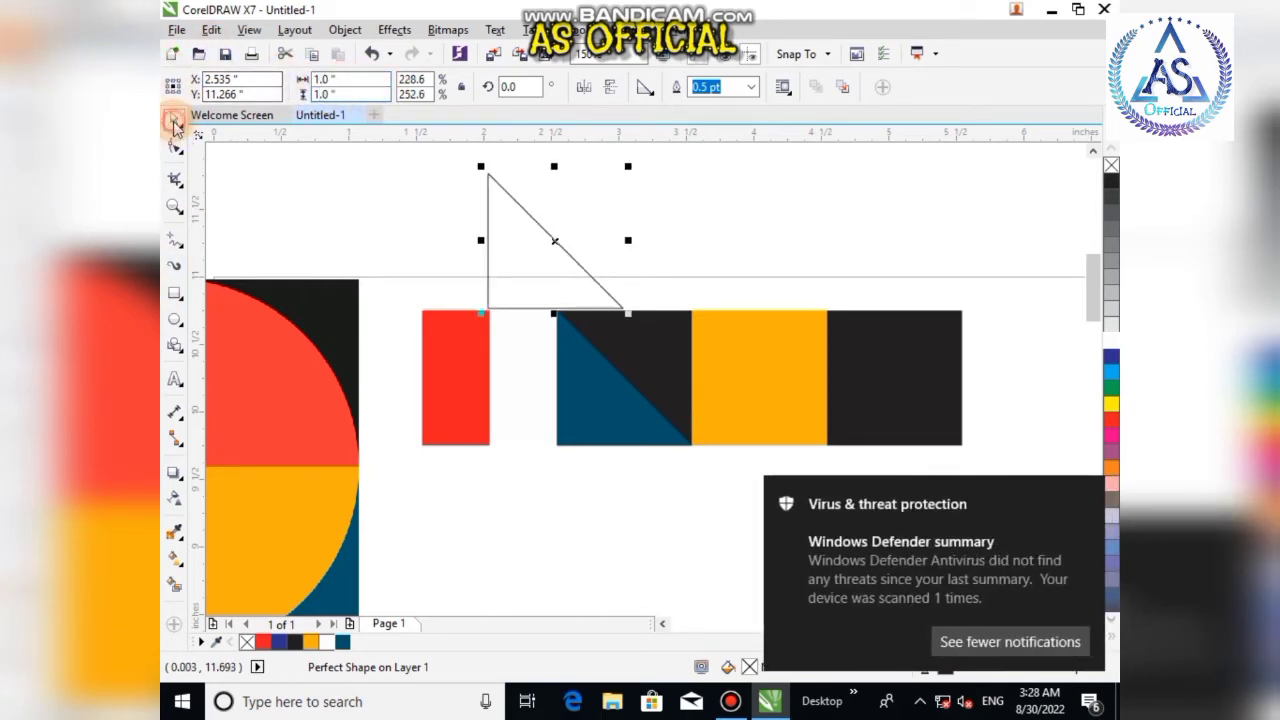
- Give the triangle a dark blue fill with no outline and place it over the blue half of the black square
{"action": "left_click", "coordinate": [343, 642]}
{"action": "left_click_drag", "start_coordinate": [563, 251], "coordinate": [602, 414]}
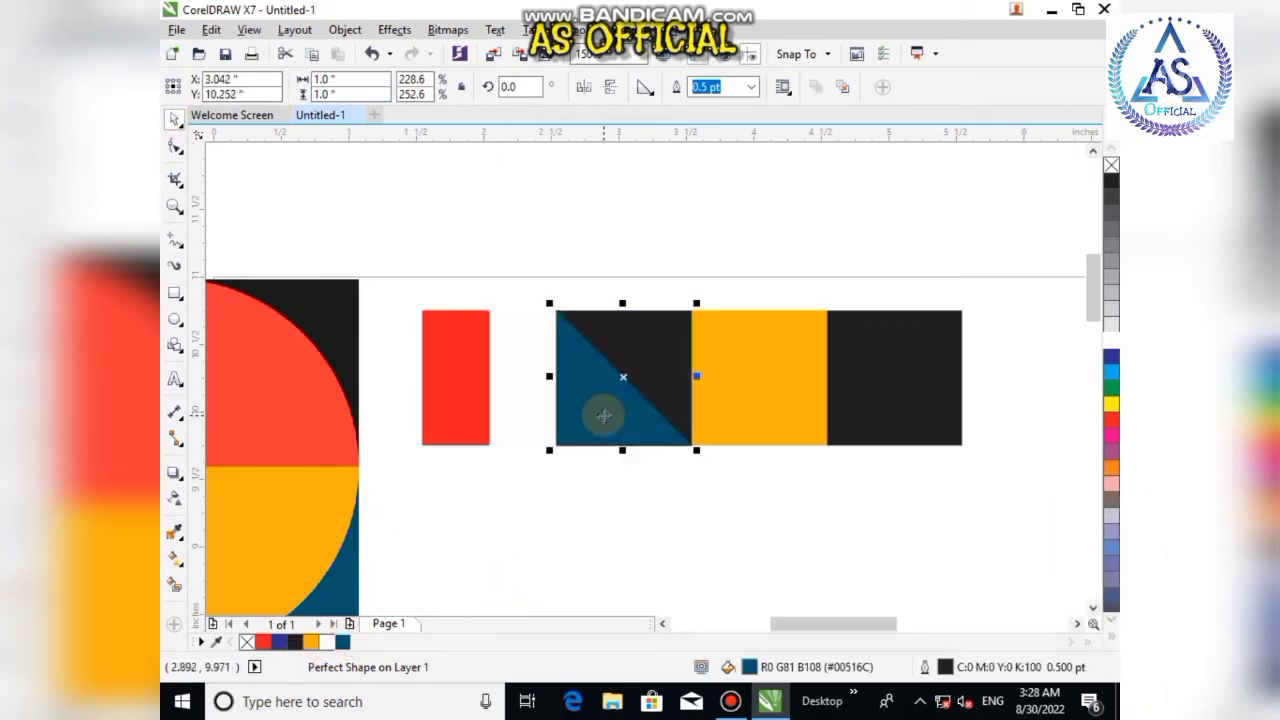
{"action": "scroll", "coordinate": [600, 414], "scroll_direction": "up", "scroll_amount": 5}
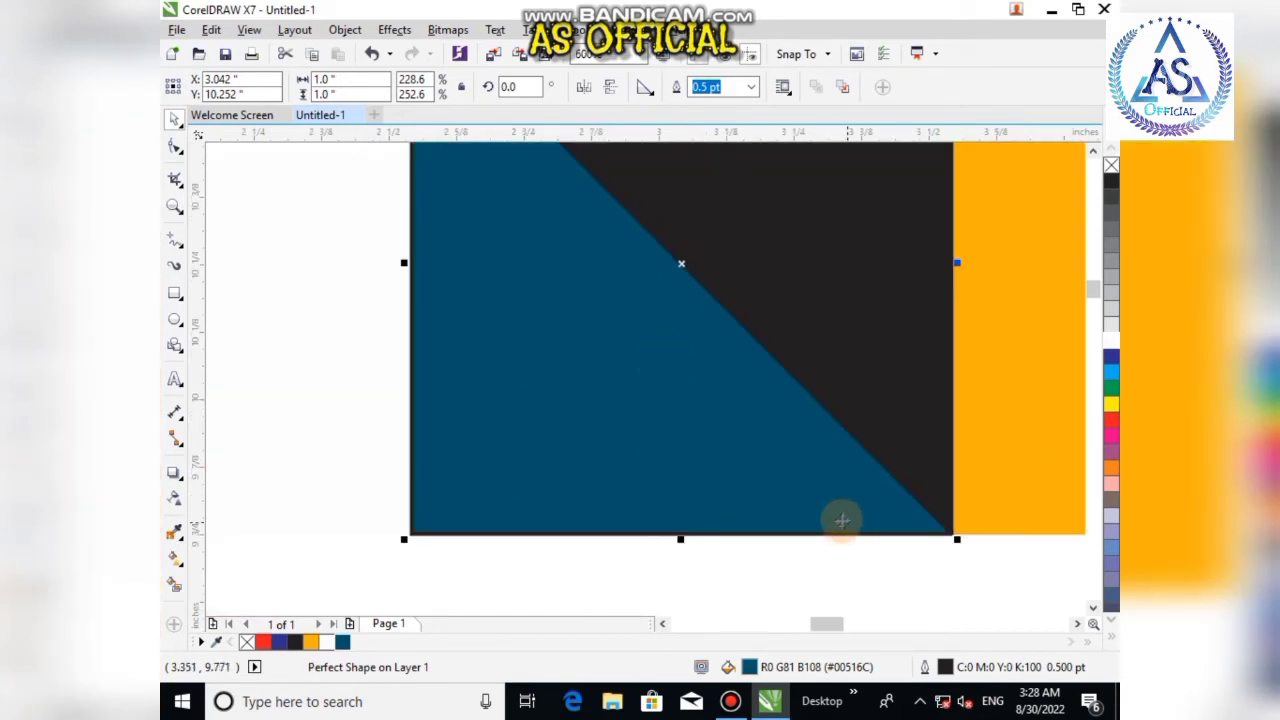
{"action": "left_click_drag", "start_coordinate": [840, 516], "coordinate": [830, 514]}
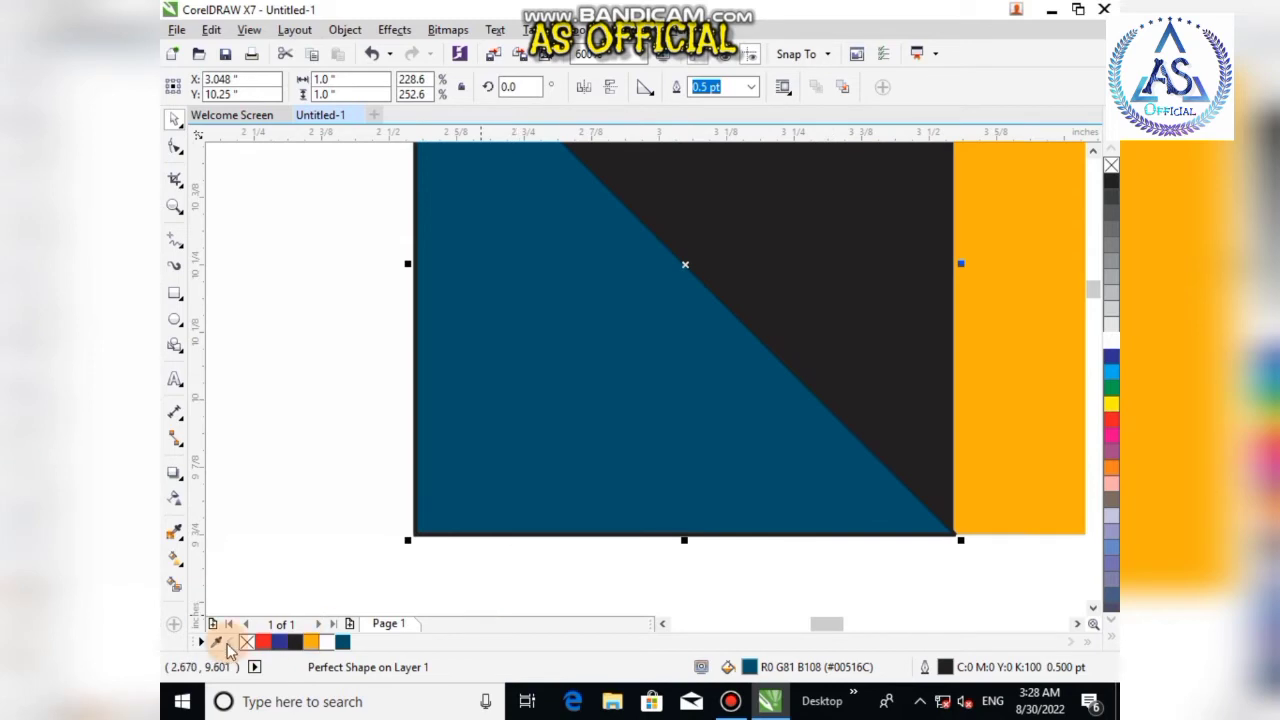
{"action": "right_click", "coordinate": [247, 643]}
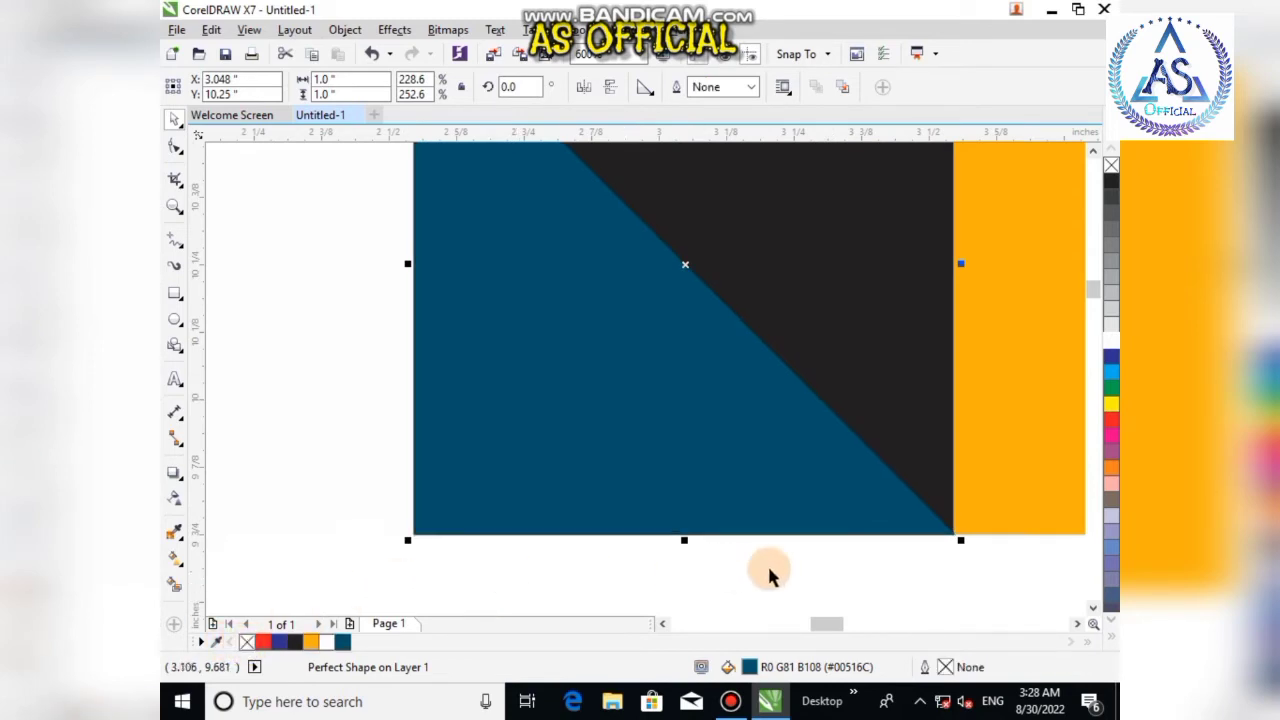
- Align the blue triangle's right edge with the right edge of the black square beneath it
{"action": "scroll", "coordinate": [943, 520], "scroll_direction": "up", "scroll_amount": 2}
{"action": "left_click", "coordinate": [943, 368], "text": "shift"}
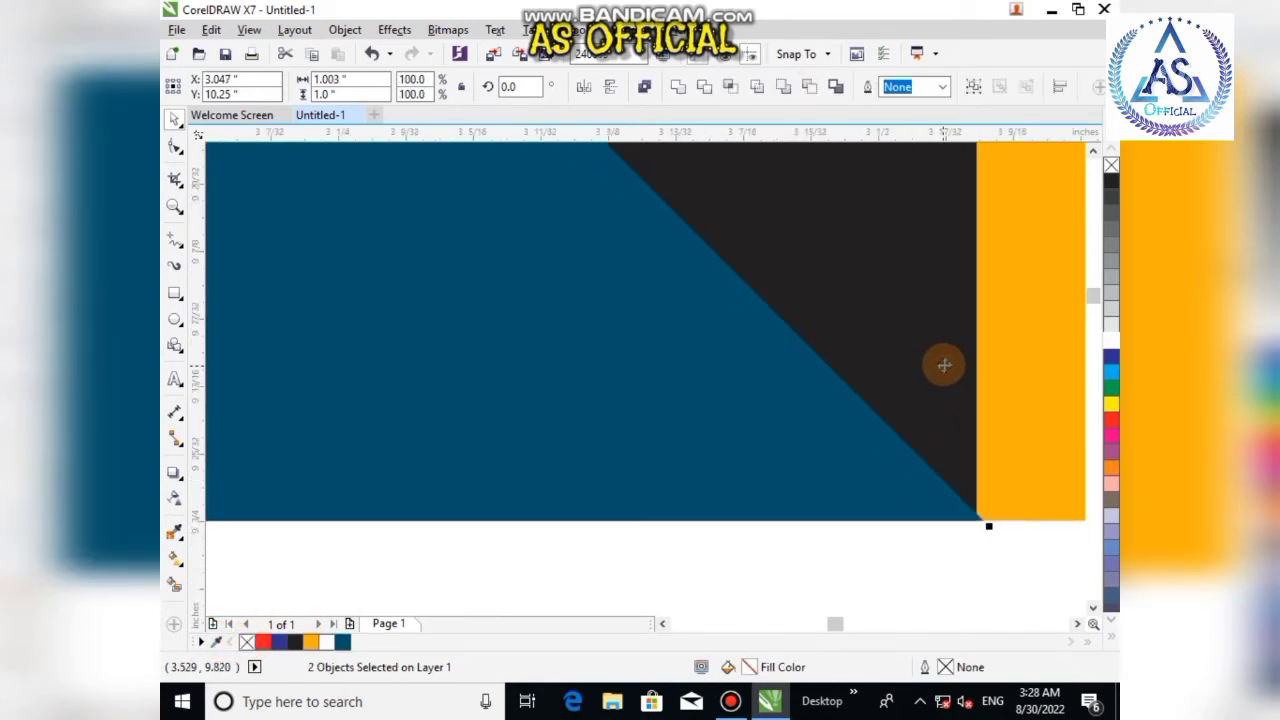
{"action": "key", "text": "r"}
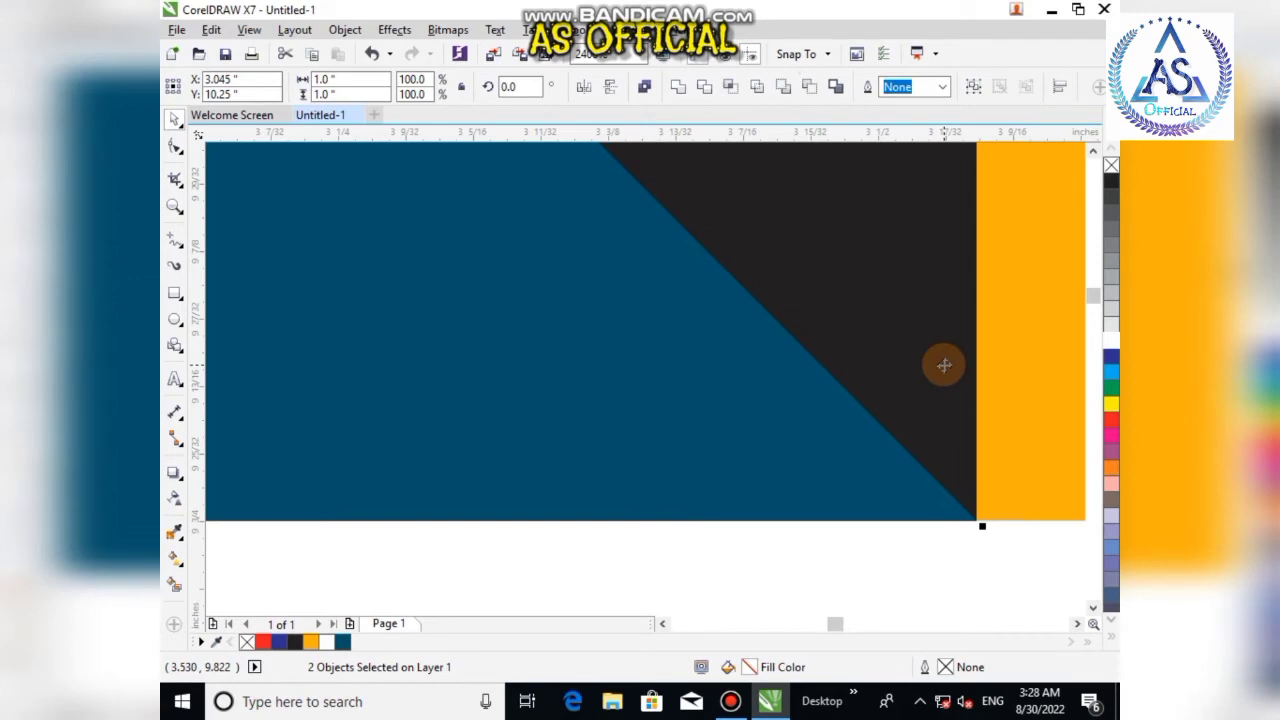
- Examine how the blue triangle's edges fit the black square, and compare the tile with the reference pattern
{"action": "scroll", "coordinate": [889, 517], "scroll_direction": "down", "scroll_amount": 3}
{"action": "left_click", "coordinate": [858, 568]}
{"action": "left_click", "coordinate": [656, 459]}
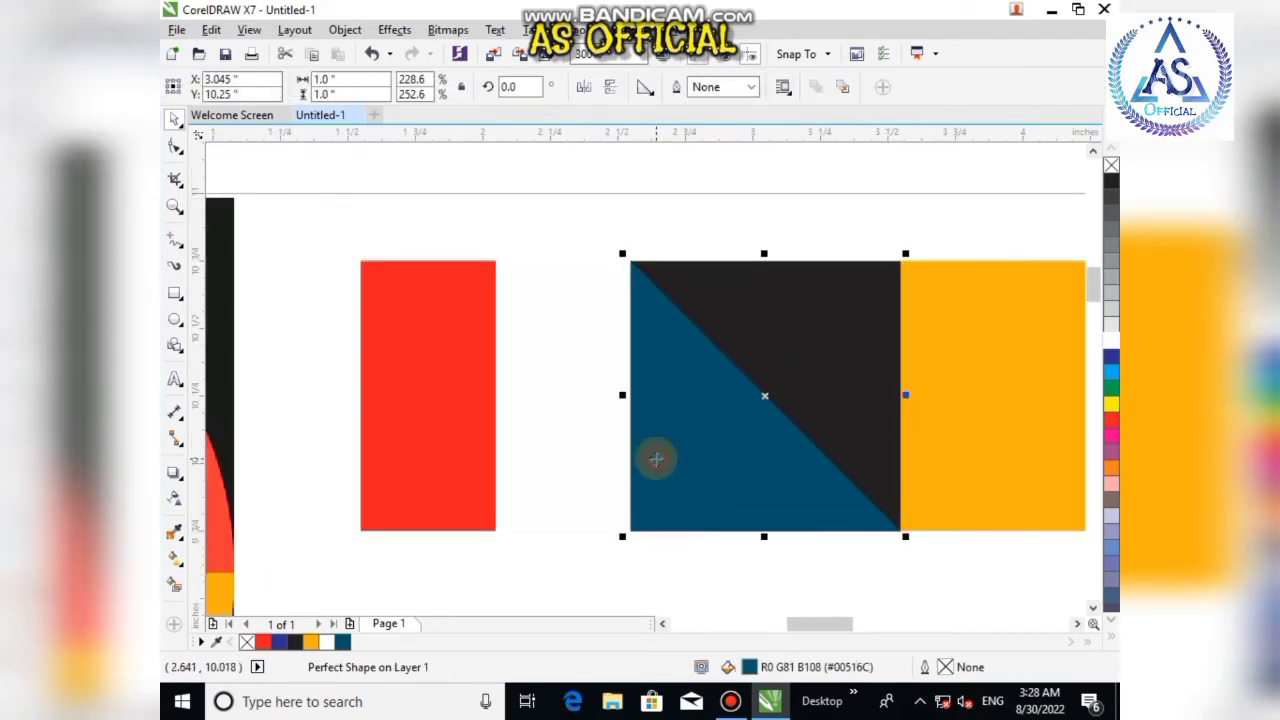
{"action": "left_click", "coordinate": [856, 299], "text": "shift"}
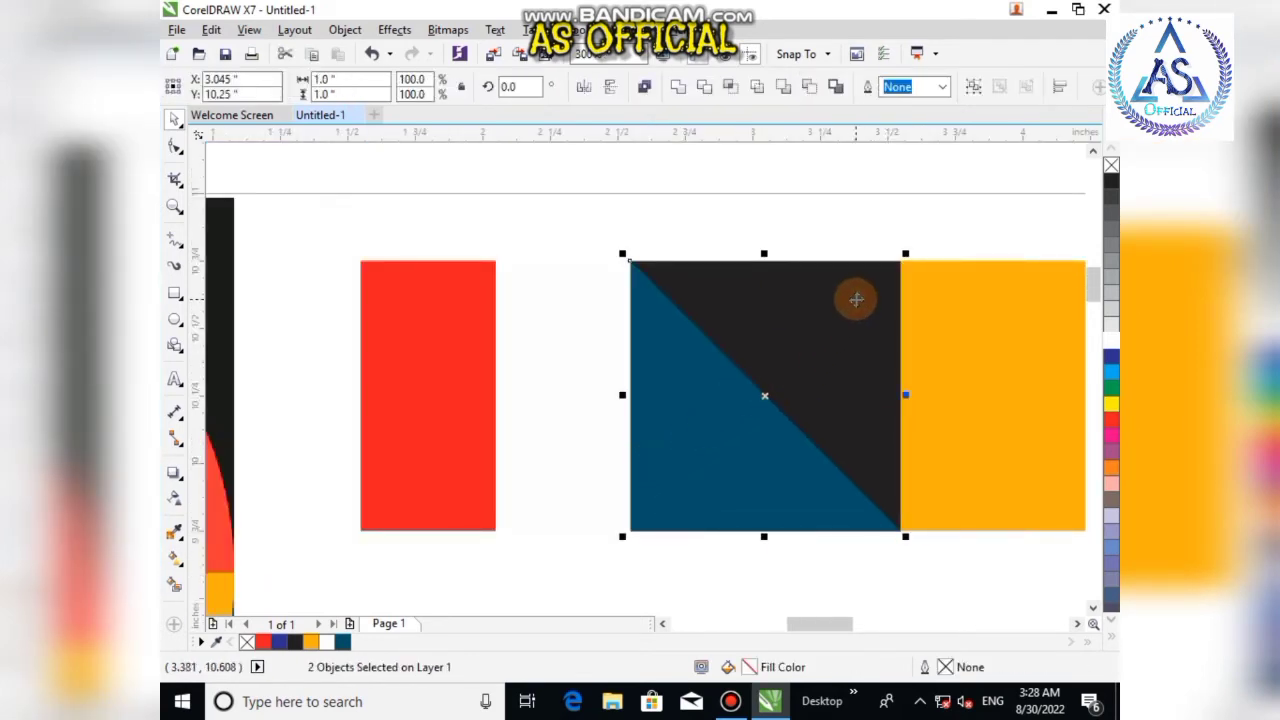
{"action": "left_click", "coordinate": [888, 582]}
{"action": "scroll", "coordinate": [629, 266], "scroll_direction": "up", "scroll_amount": 3}
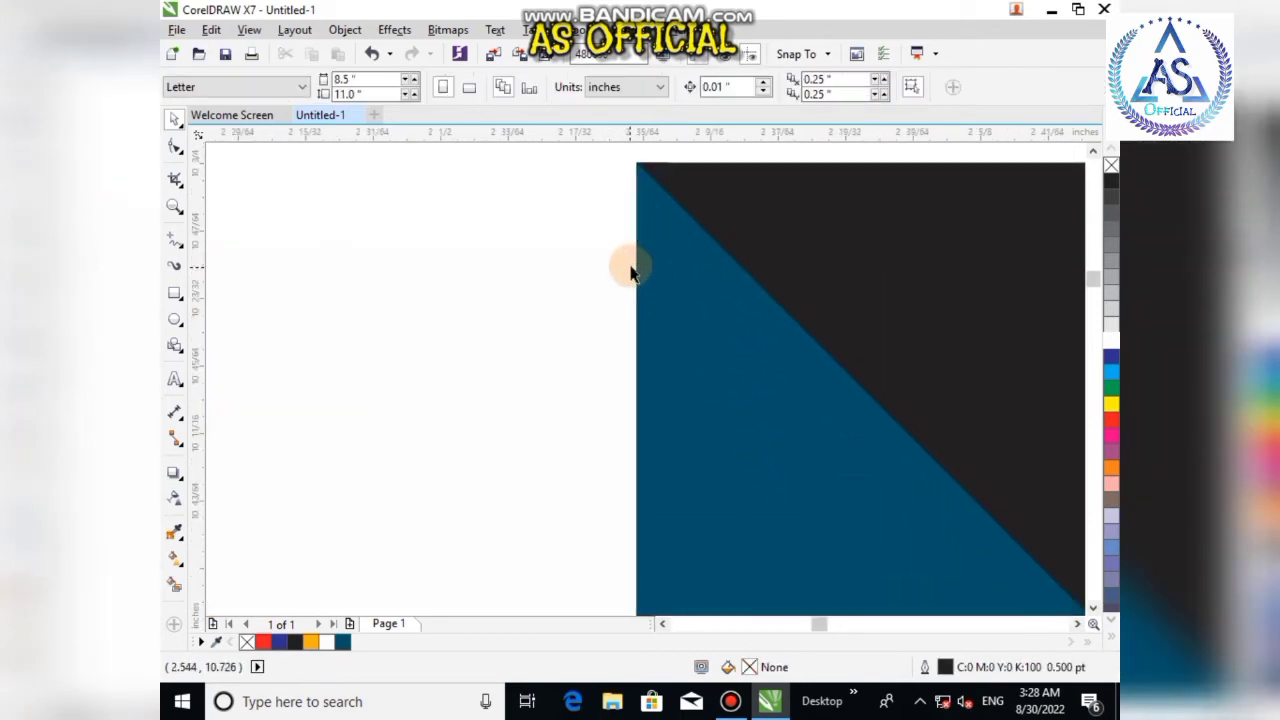
{"action": "scroll", "coordinate": [638, 270], "scroll_direction": "down", "scroll_amount": 3}
{"action": "scroll", "coordinate": [736, 337], "scroll_direction": "down", "scroll_amount": 3}
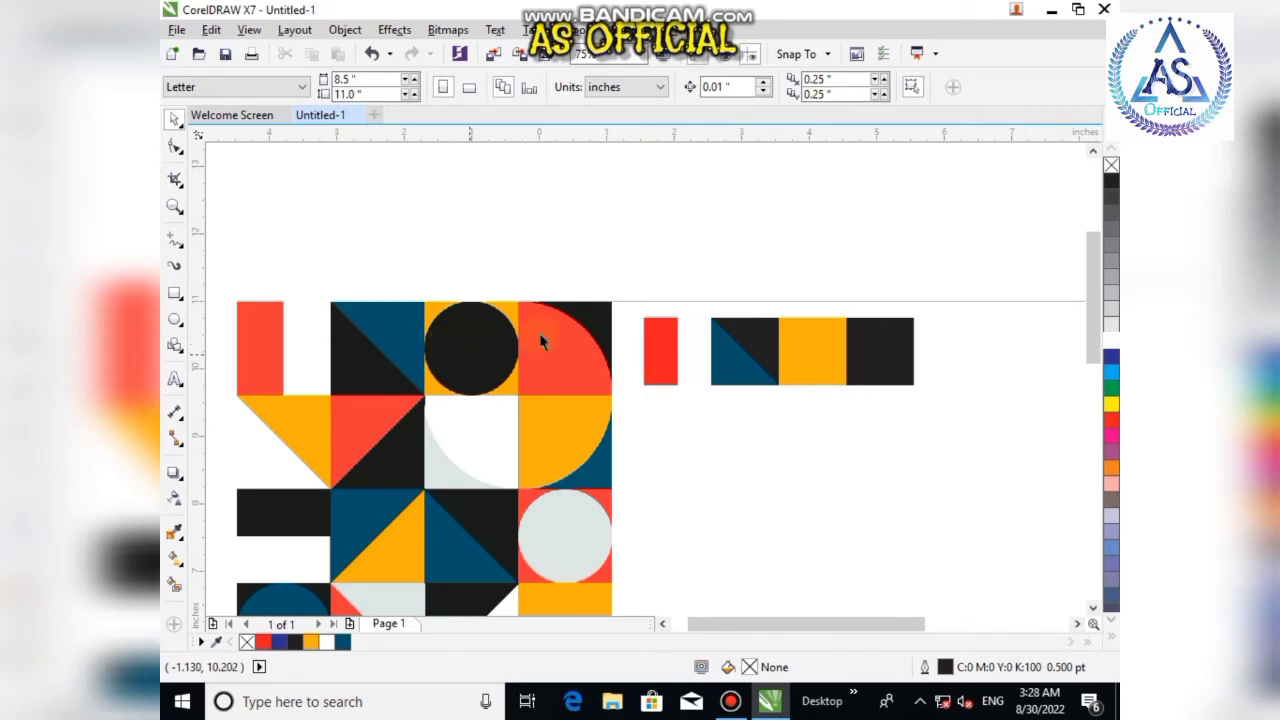
- Draw an ellipse below the row of squares and set its width and height to 1 inch each
{"action": "left_click", "coordinate": [174, 318]}
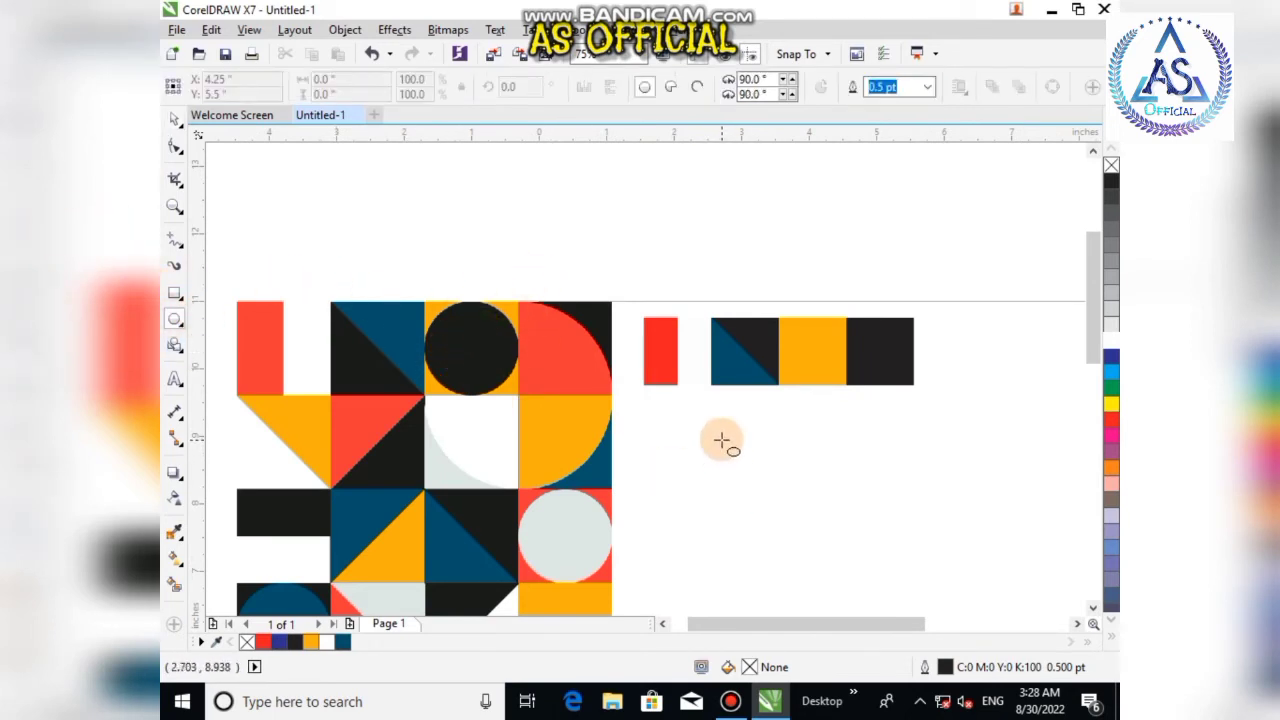
{"action": "left_click_drag", "start_coordinate": [722, 441], "coordinate": [778, 506]}
{"action": "left_click", "coordinate": [174, 118]}
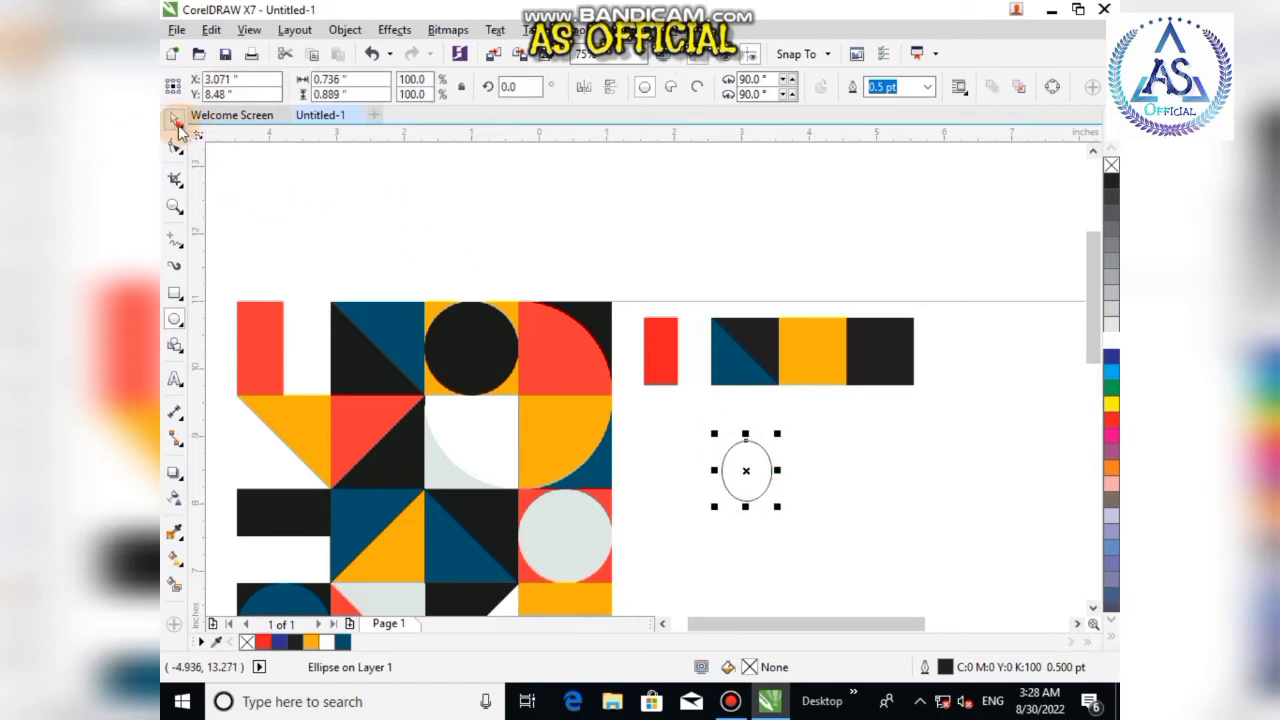
{"action": "left_click", "coordinate": [378, 78]}
{"action": "type", "text": "1"}
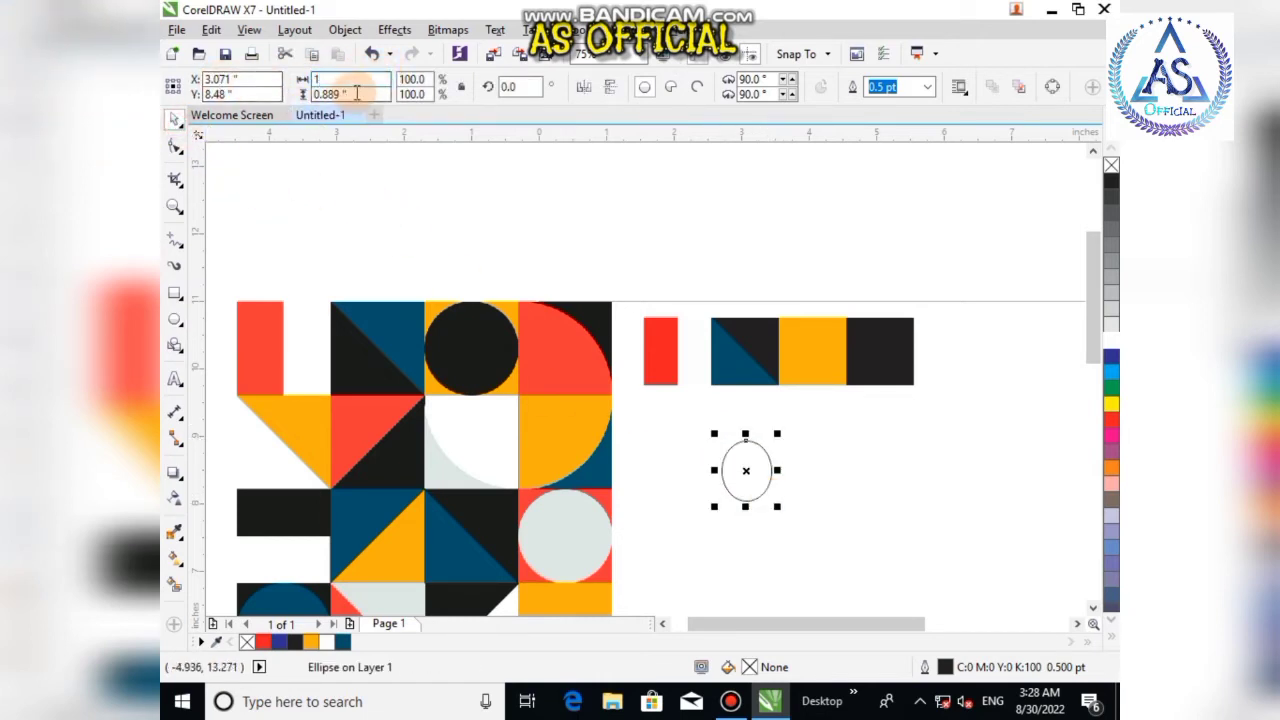
{"action": "key", "text": "Tab"}
{"action": "type", "text": "1"}
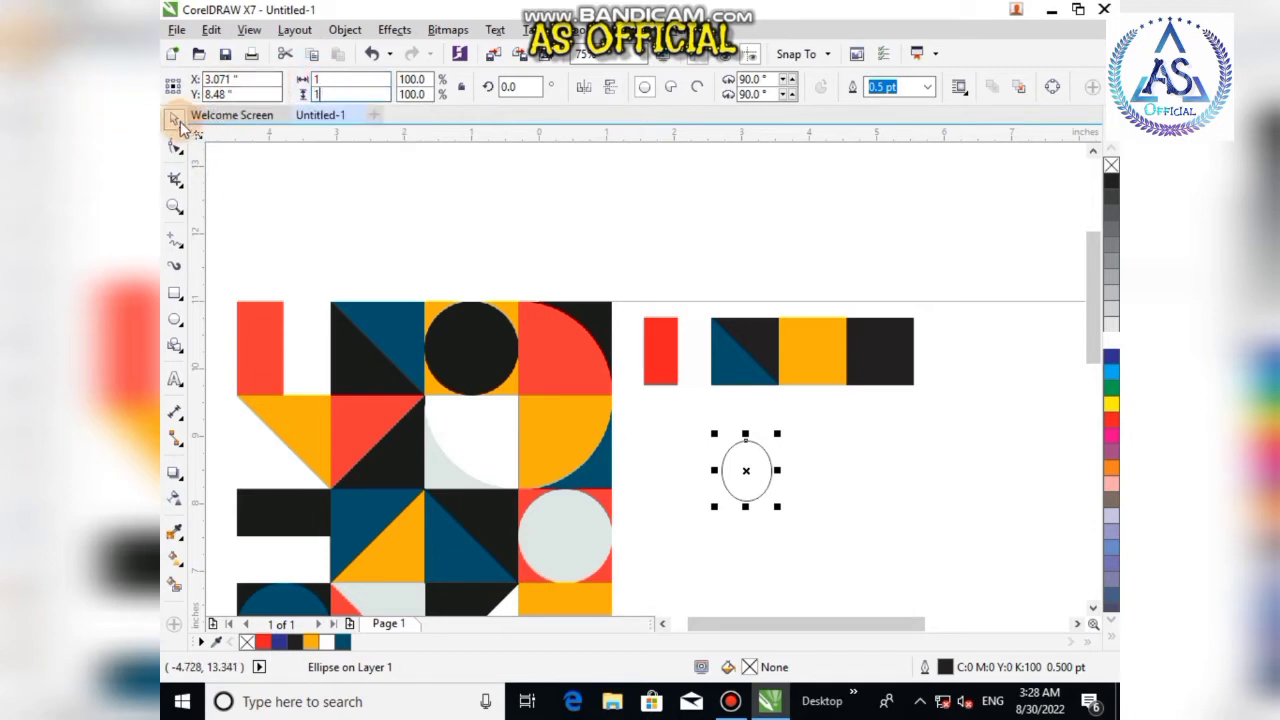
{"action": "key", "text": "Return"}
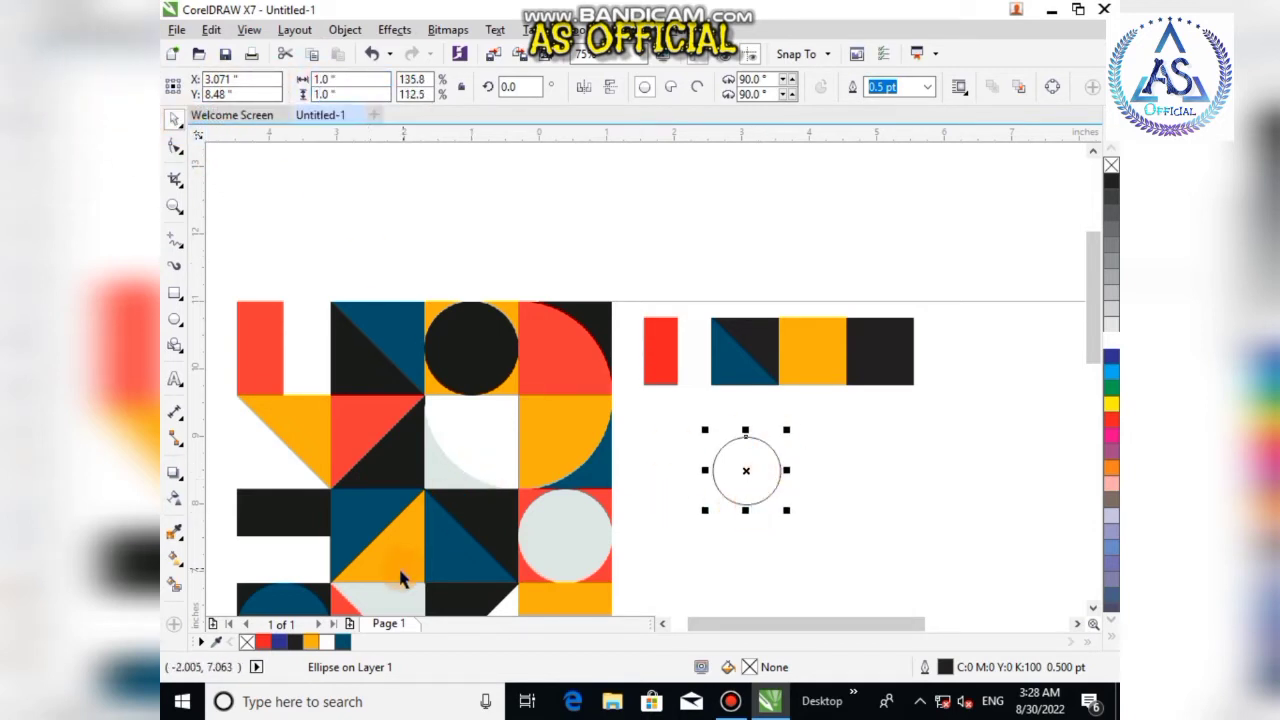
- Fill the circle black with no outline and centre it horizontally and vertically on the yellow square
{"action": "left_click", "coordinate": [295, 644]}
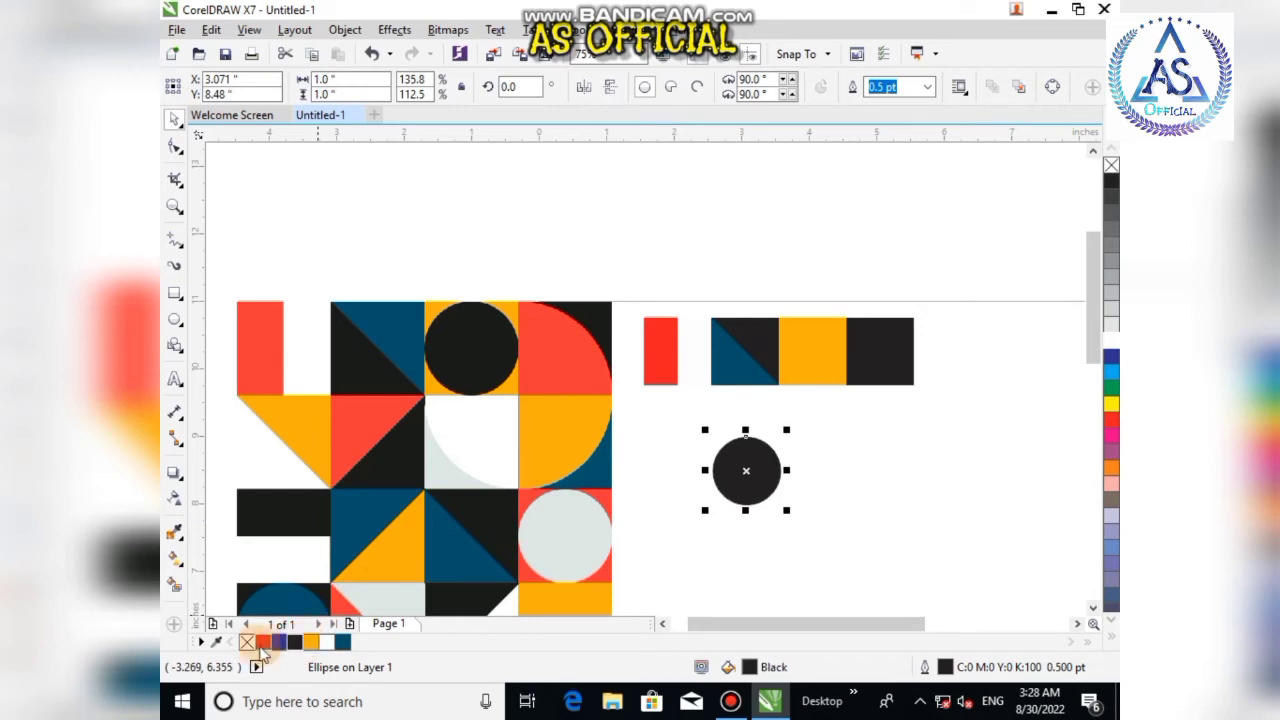
{"action": "right_click", "coordinate": [247, 644]}
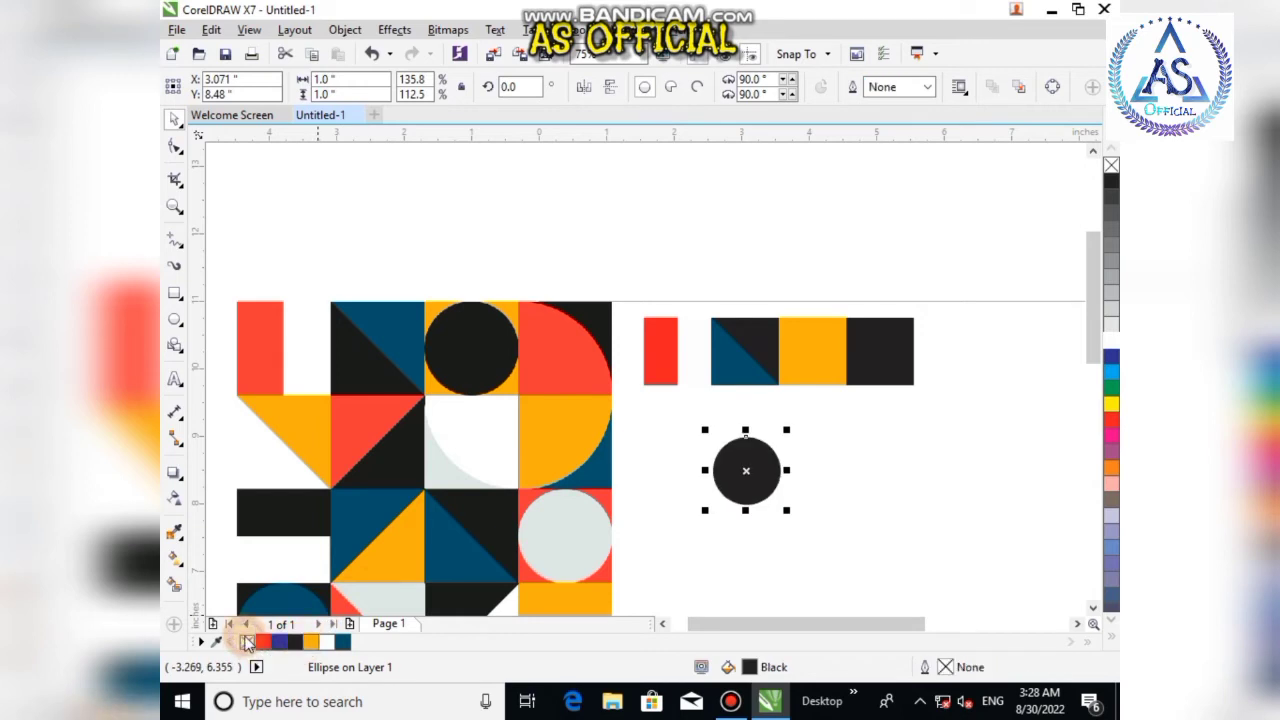
{"action": "left_click", "coordinate": [818, 364], "text": "shift"}
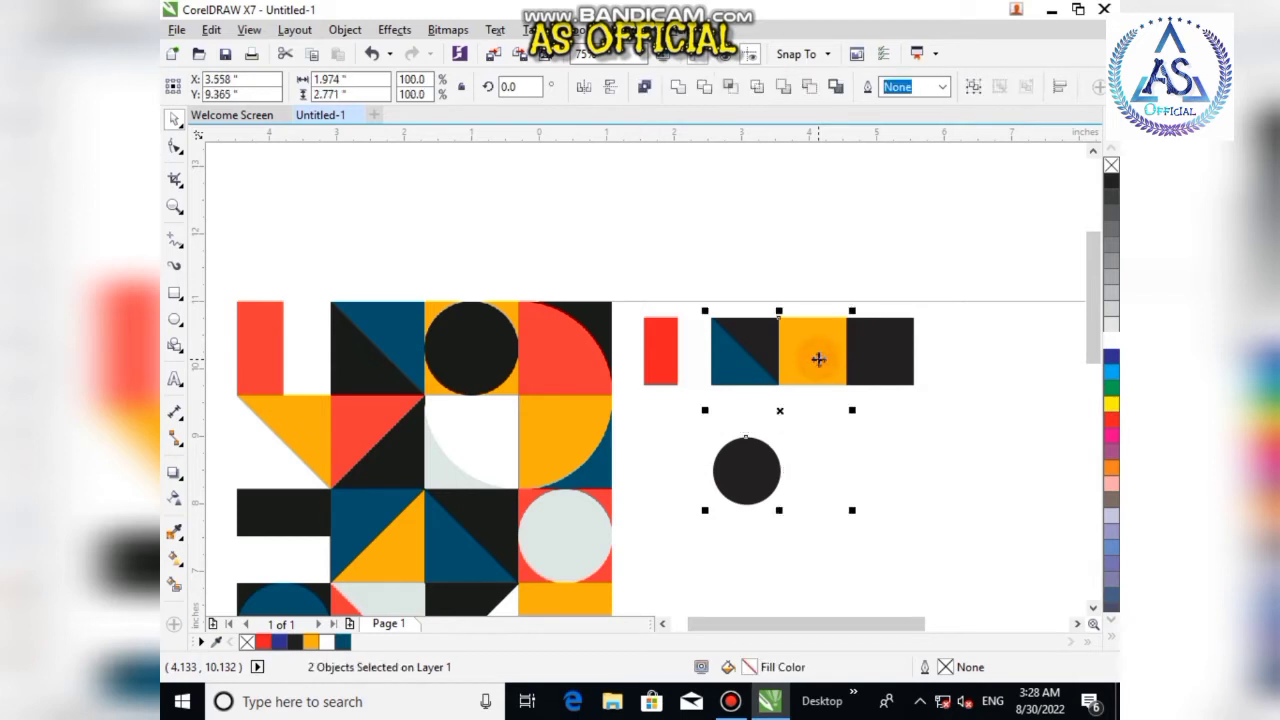
{"action": "key", "text": "c"}
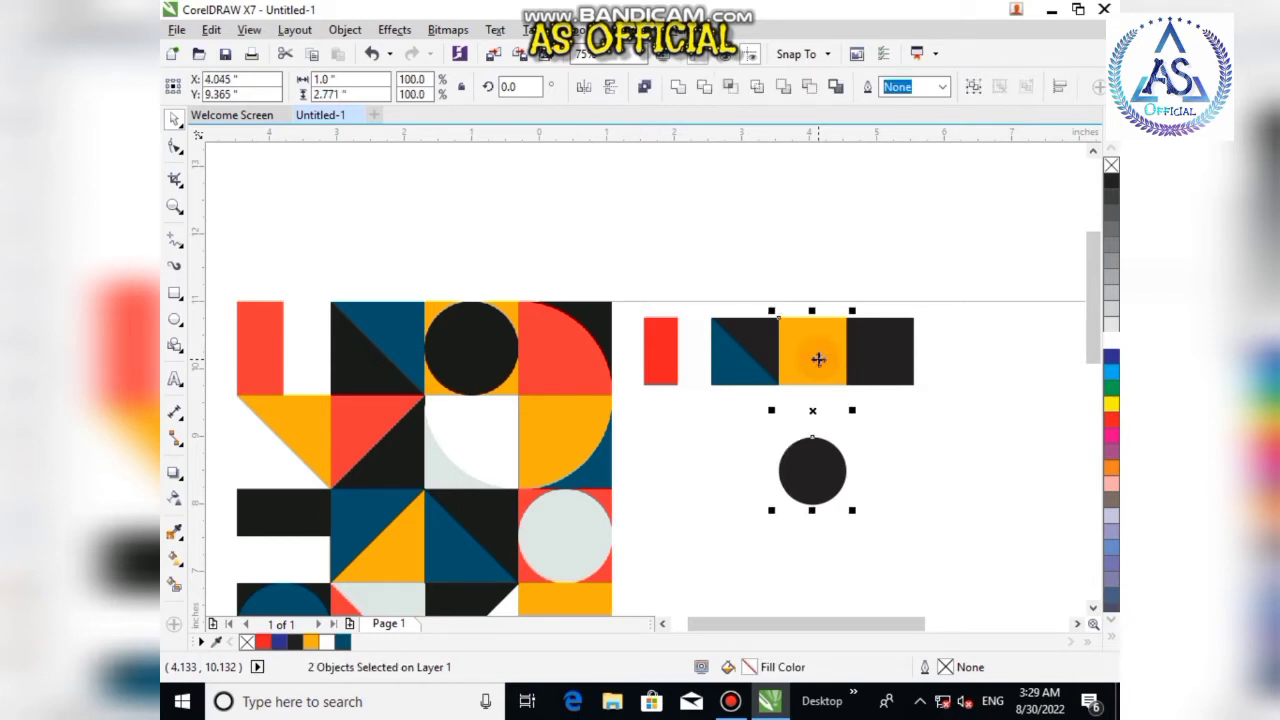
{"action": "key", "text": "e"}
{"action": "left_click", "coordinate": [816, 446]}
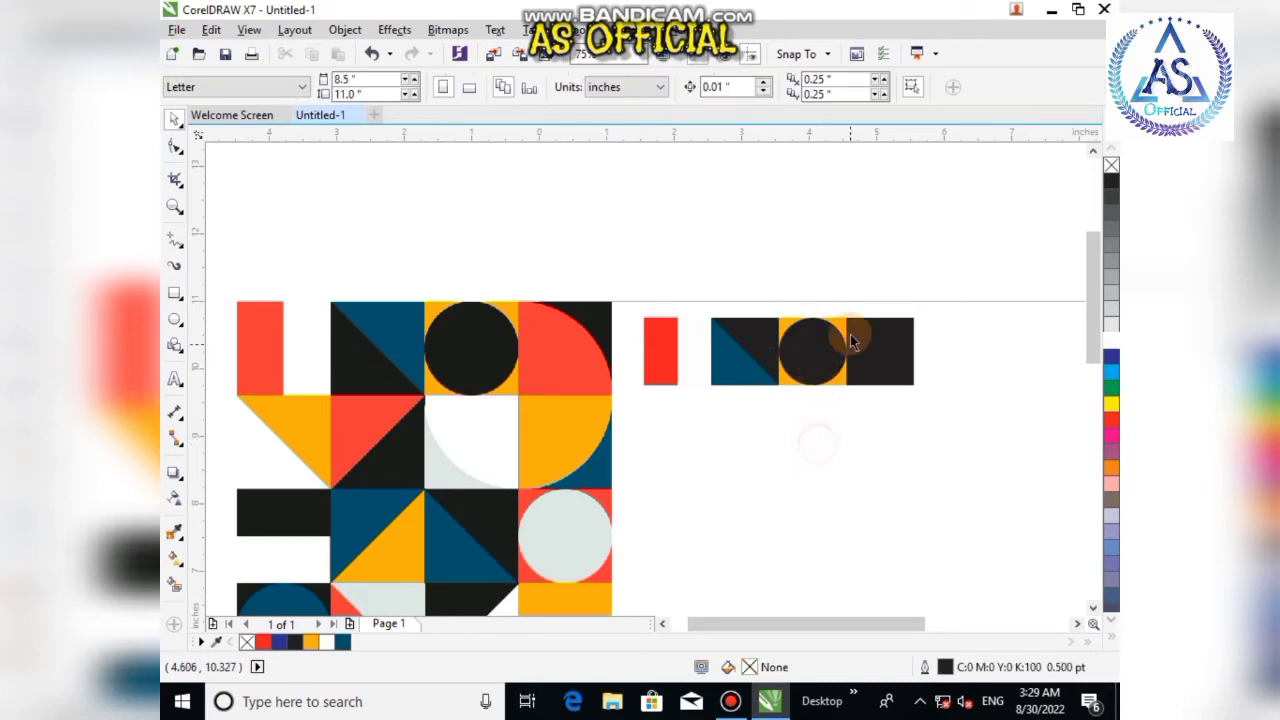
{"action": "scroll", "coordinate": [845, 338], "scroll_direction": "up", "scroll_amount": 2}
{"action": "scroll", "coordinate": [831, 345], "scroll_direction": "up", "scroll_amount": 1}
{"action": "scroll", "coordinate": [831, 345], "scroll_direction": "down", "scroll_amount": 2}
{"action": "scroll", "coordinate": [848, 356], "scroll_direction": "up", "scroll_amount": 4}
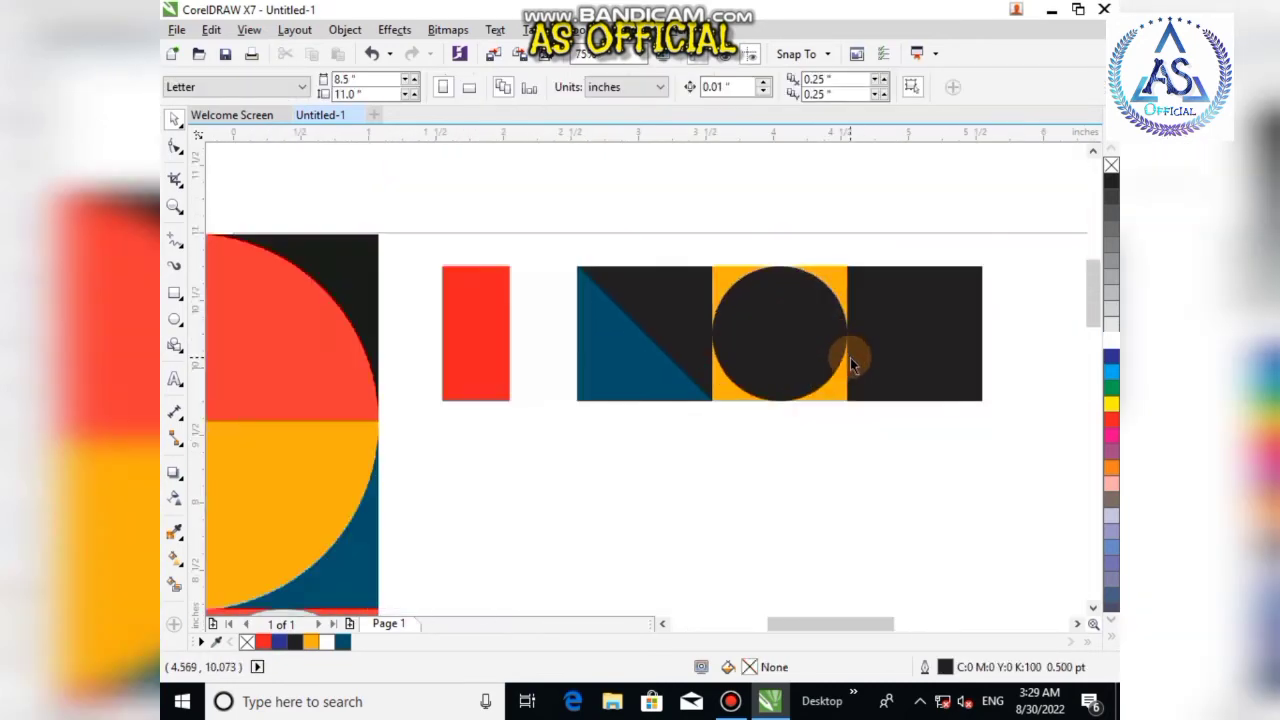
{"action": "scroll", "coordinate": [848, 355], "scroll_direction": "down", "scroll_amount": 5}
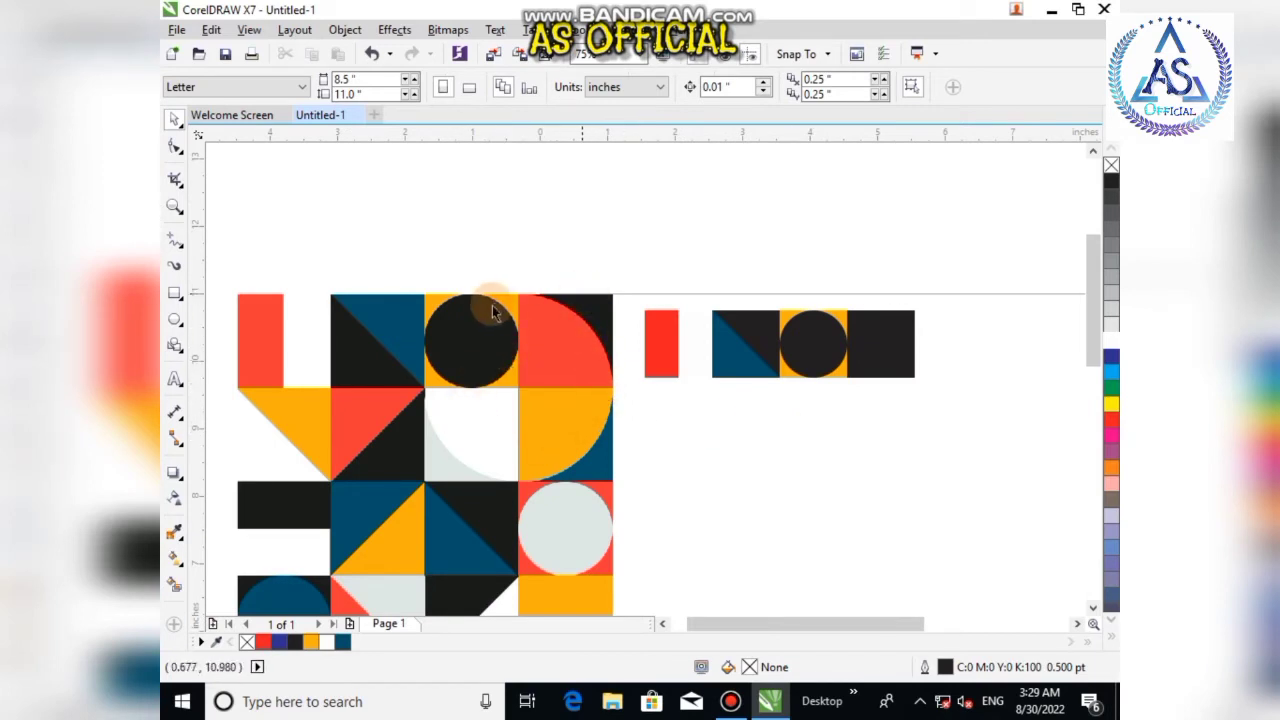
{"action": "left_click", "coordinate": [436, 416]}
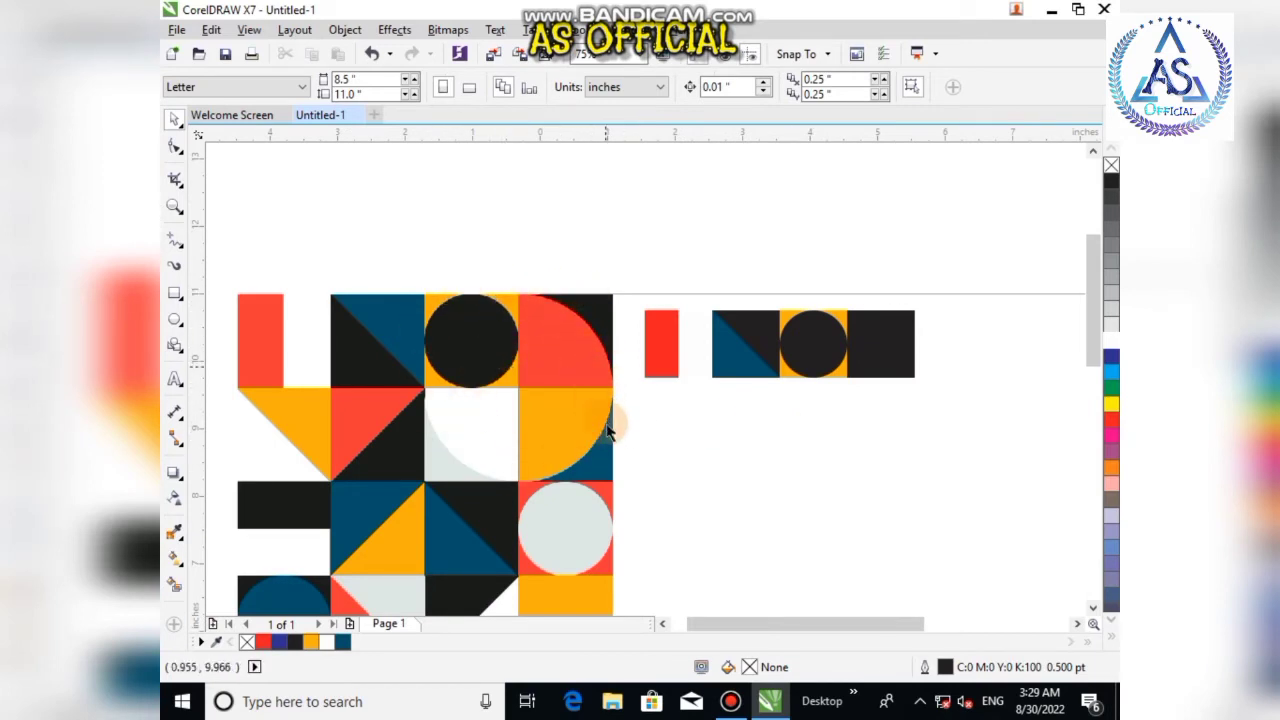
- Draw an ellipse below the row of tiles and set its width and height to 4 inches each
{"action": "left_click", "coordinate": [174, 206]}
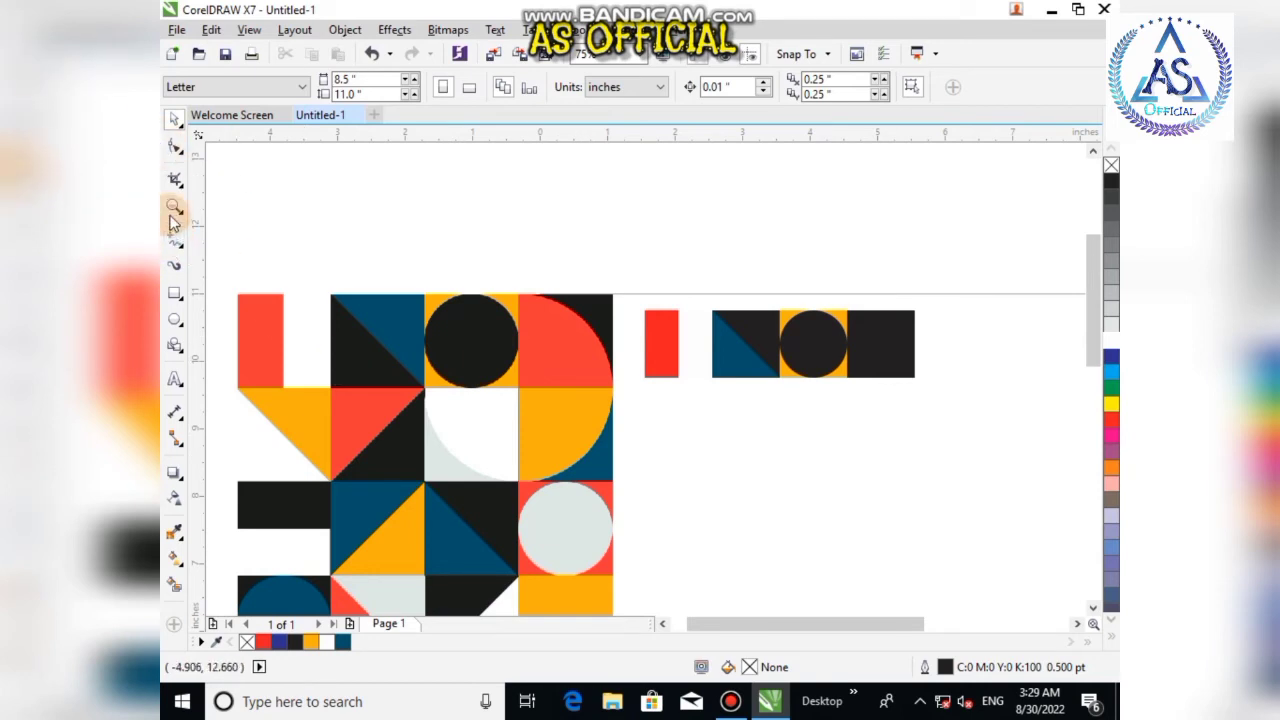
{"action": "left_click", "coordinate": [174, 318]}
{"action": "left_click_drag", "start_coordinate": [739, 428], "coordinate": [832, 494]}
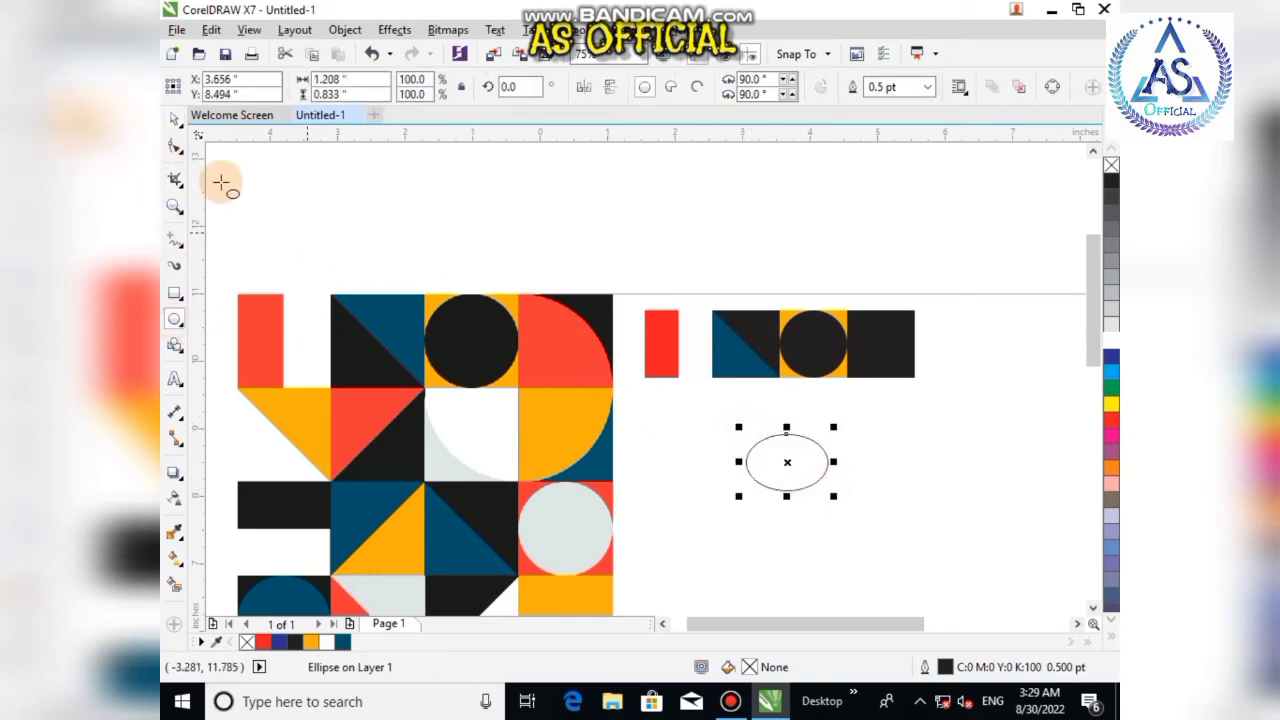
{"action": "left_click", "coordinate": [174, 118]}
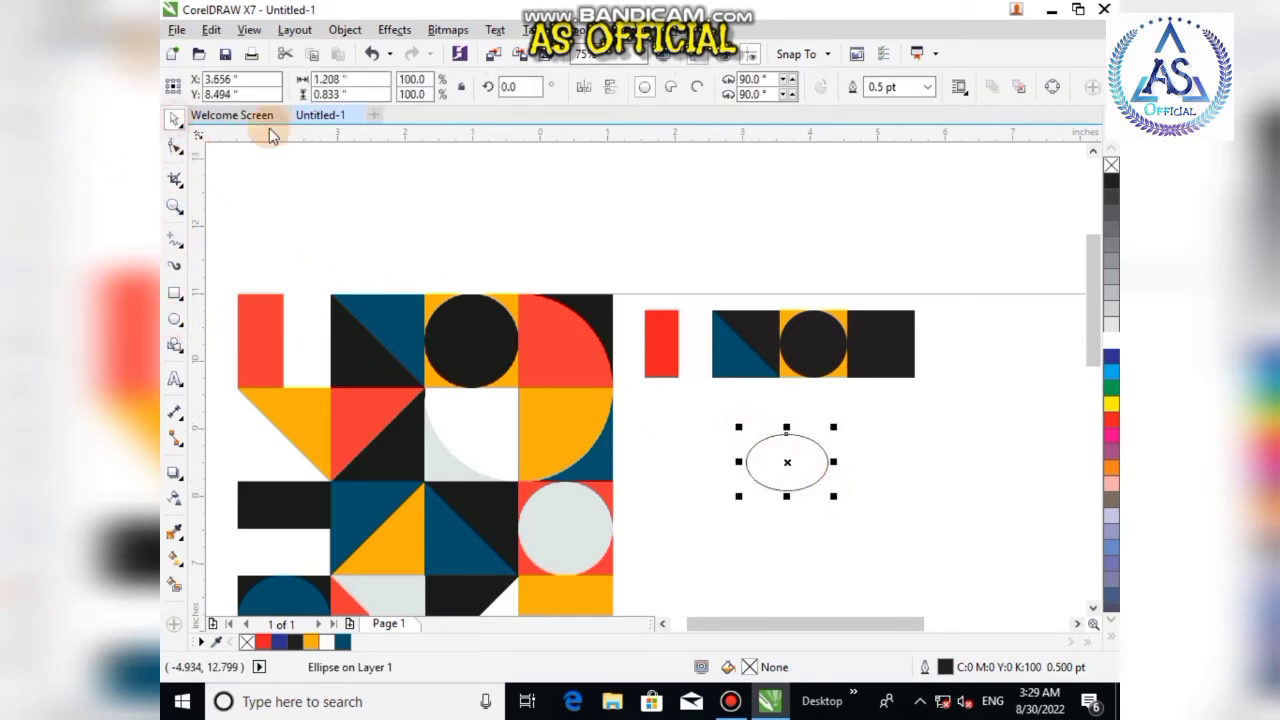
{"action": "double_click", "coordinate": [328, 80]}
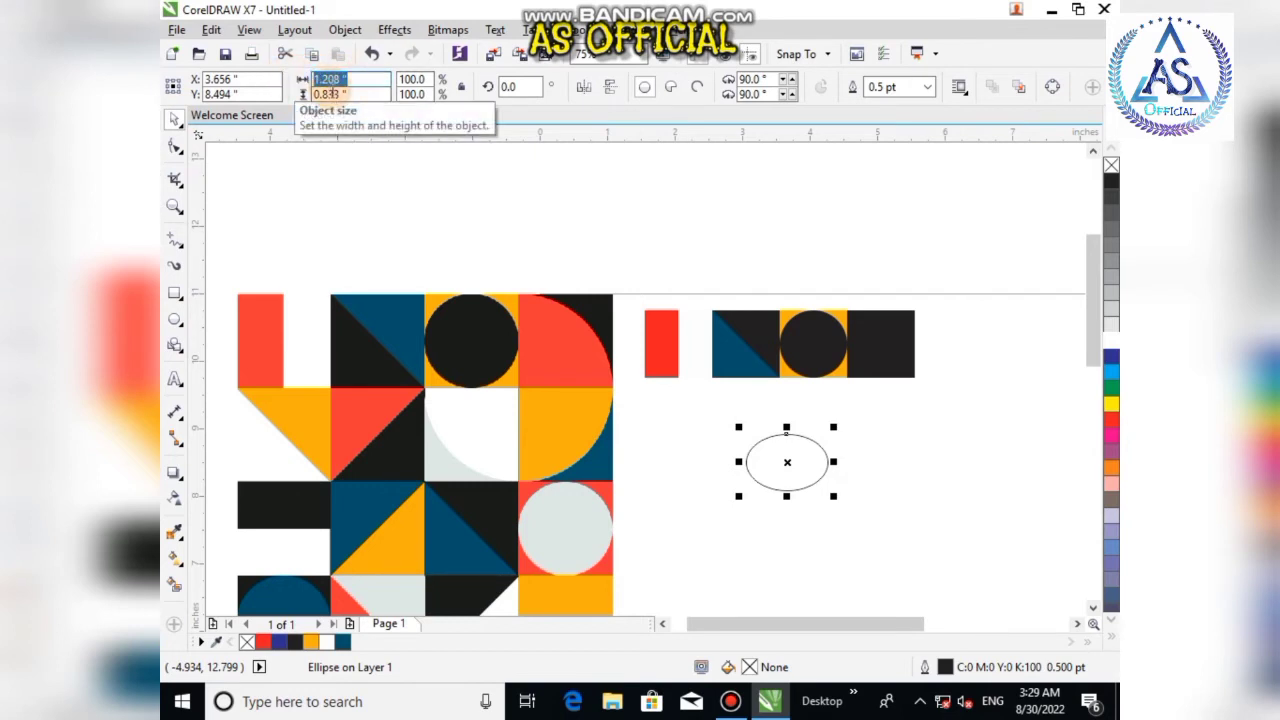
{"action": "type", "text": "4"}
{"action": "double_click", "coordinate": [354, 94]}
{"action": "type", "text": "4"}
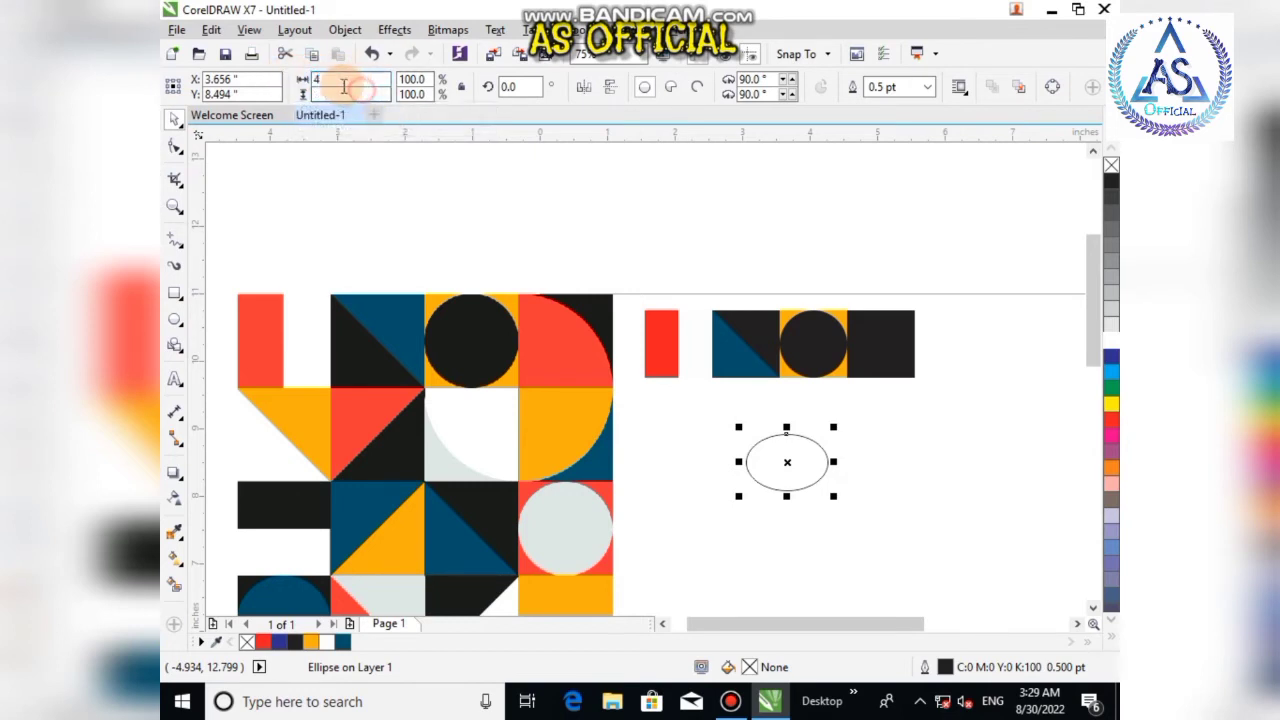
{"action": "left_click", "coordinate": [174, 119]}
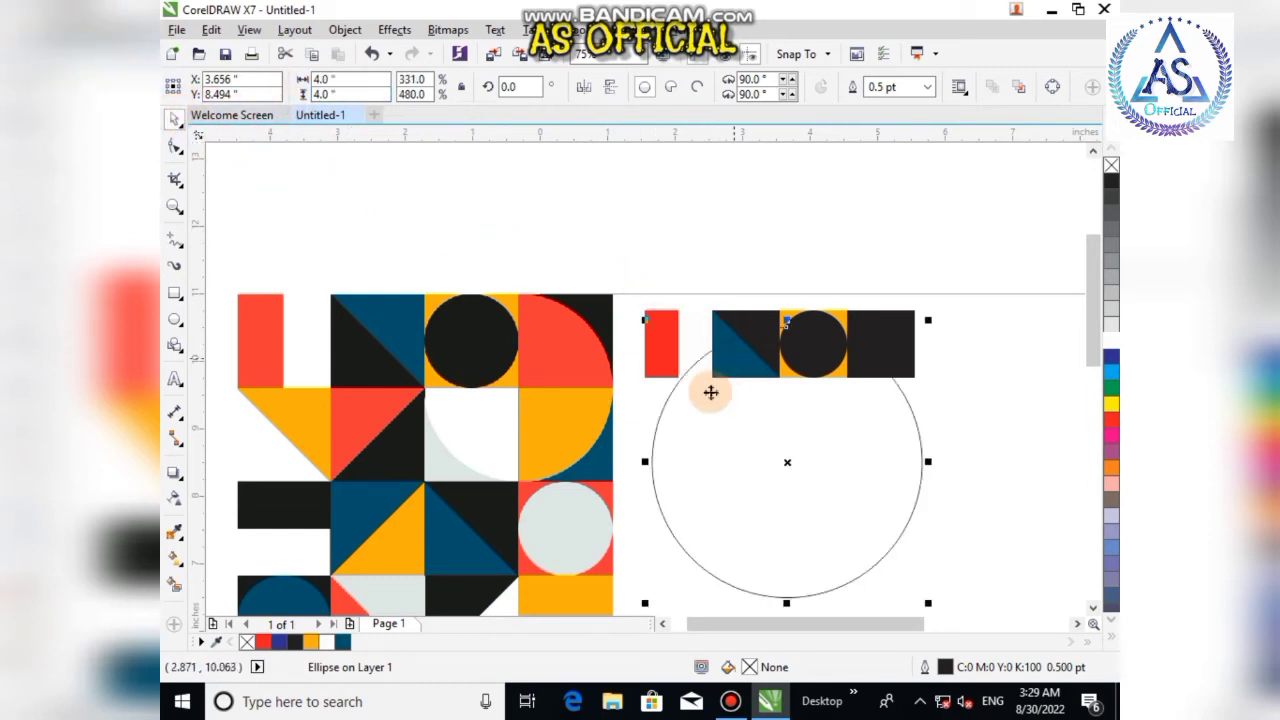
- Fill the large circle red, move it up over the row of tiles and PowerClip it inside the black square at the row's end
{"action": "left_click", "coordinate": [263, 641]}
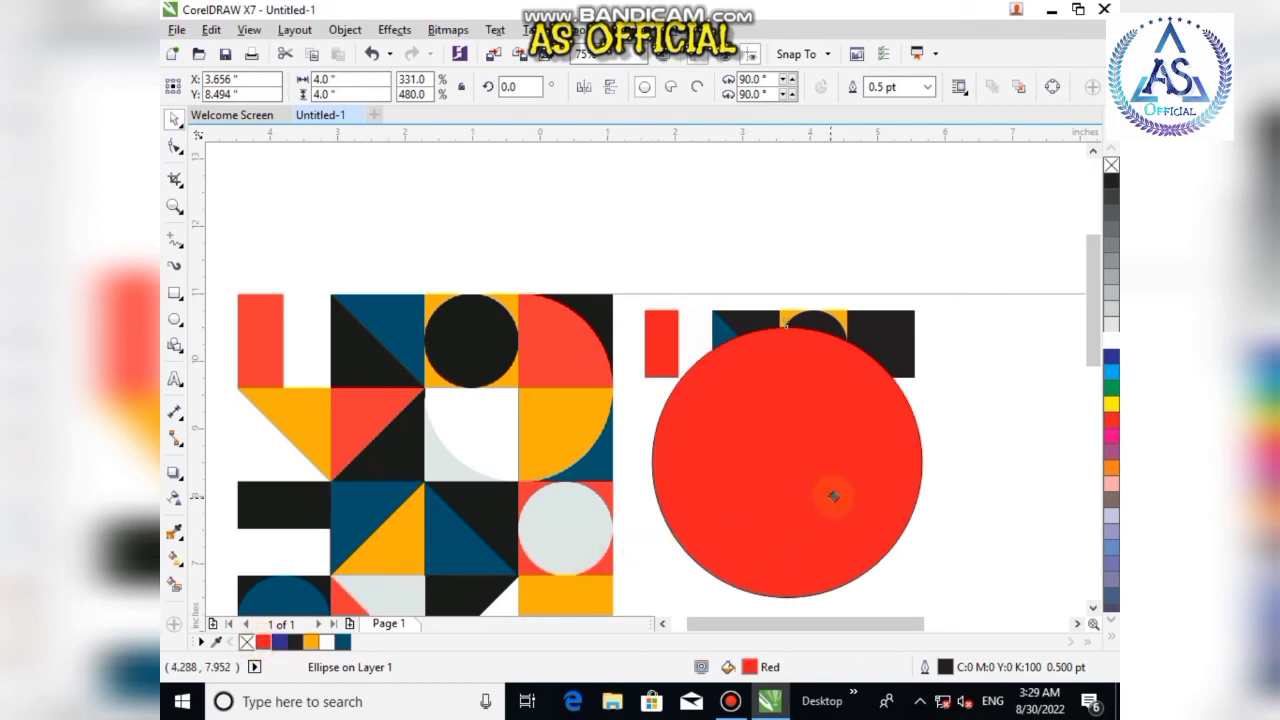
{"action": "left_click_drag", "start_coordinate": [833, 495], "coordinate": [845, 471]}
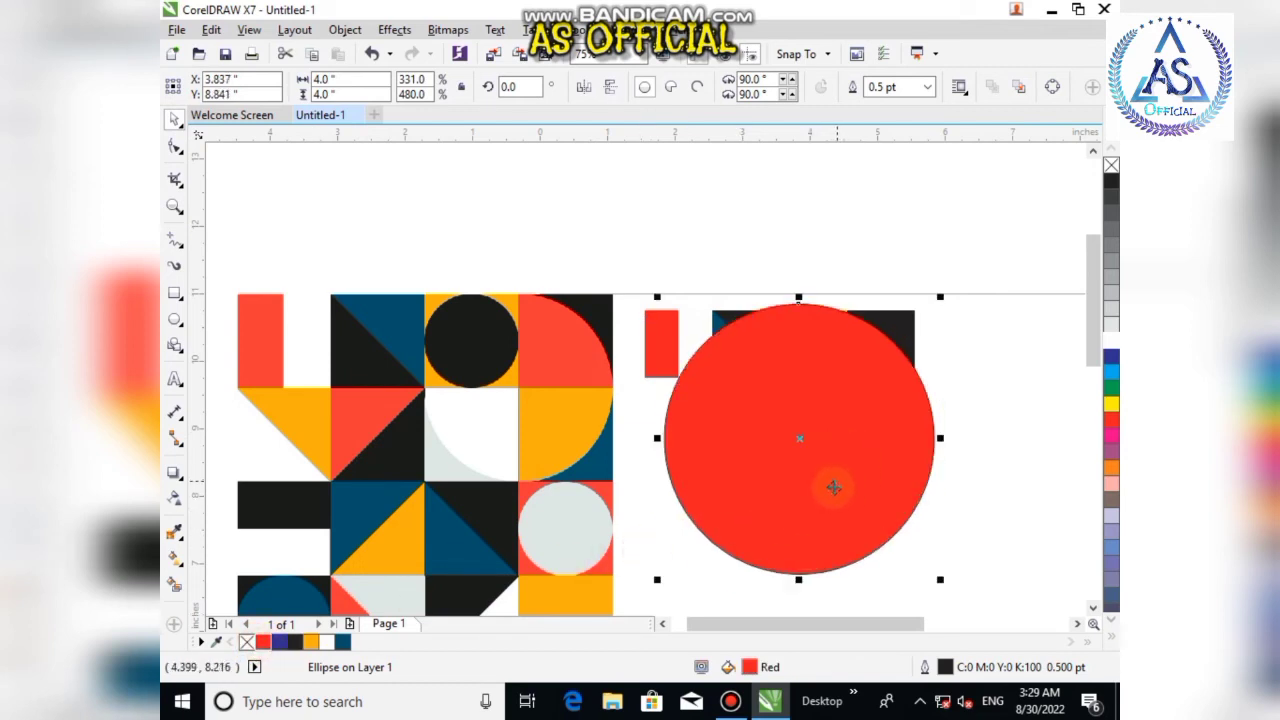
{"action": "right_click", "coordinate": [833, 488]}
{"action": "left_click", "coordinate": [925, 13]}
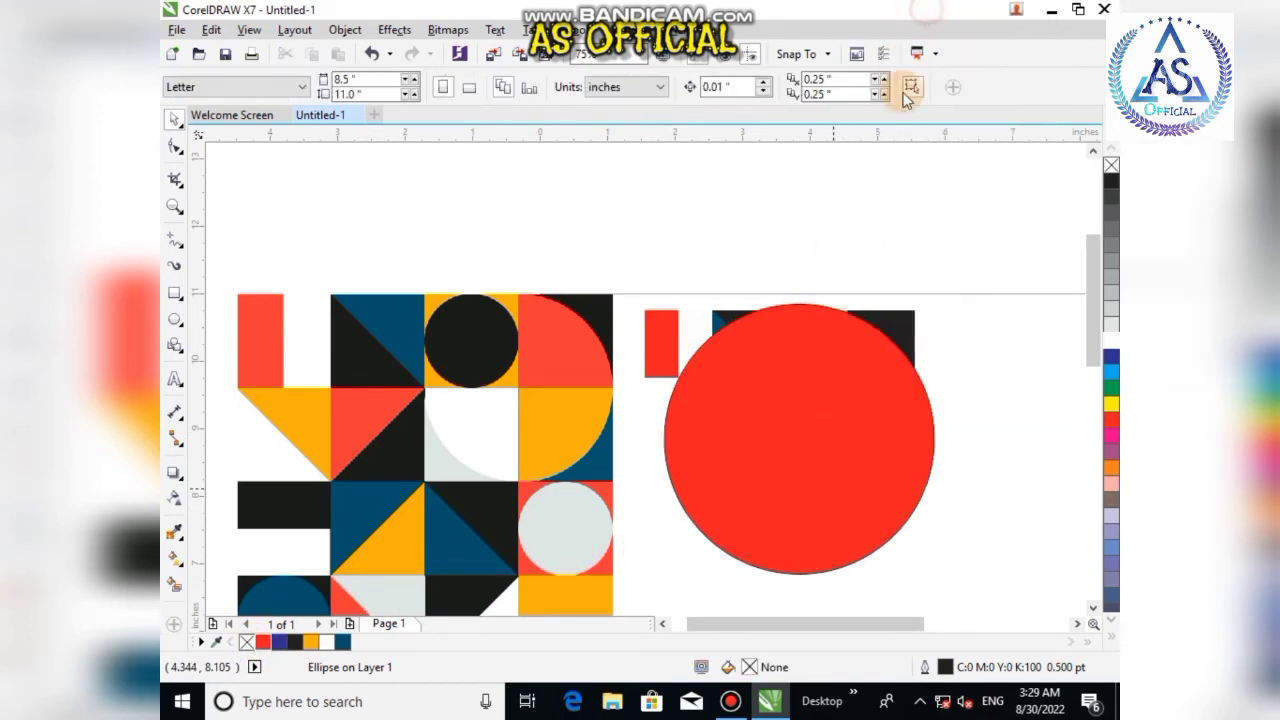
{"action": "left_click", "coordinate": [897, 318]}
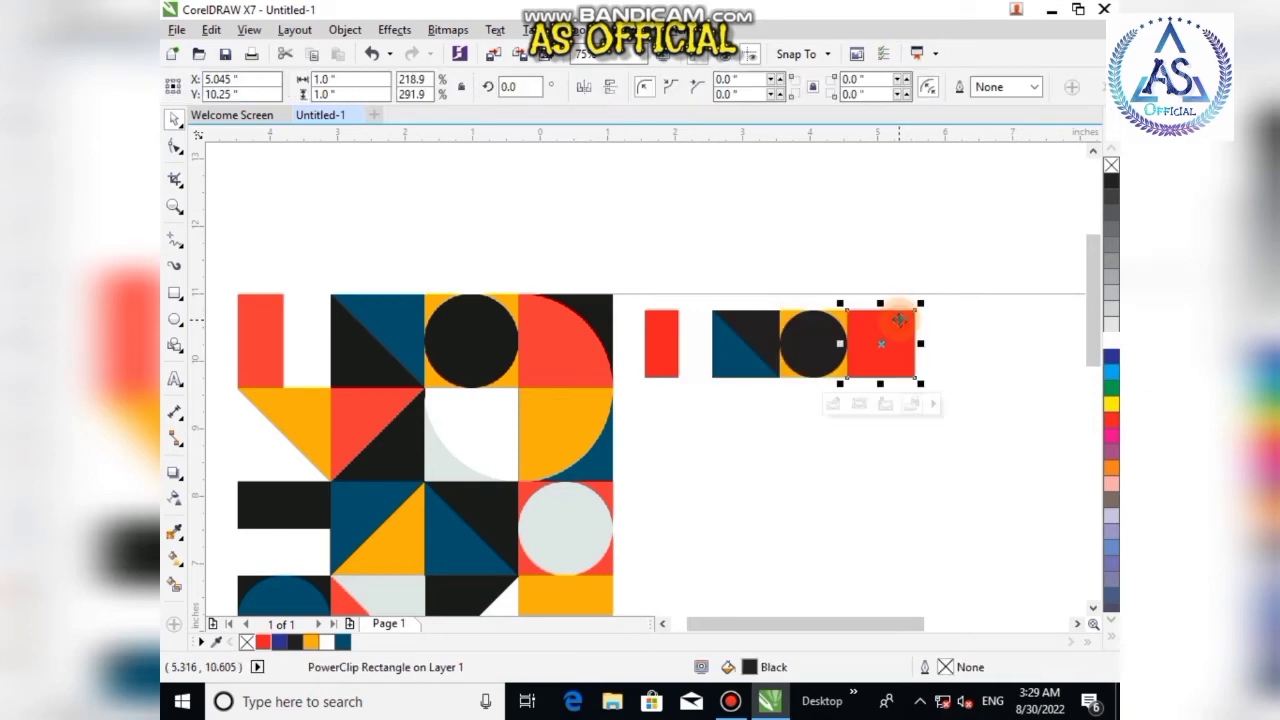
- Edit the PowerClip contents, move the red circle so its edge meets the square's lower-right corner, and remove its outline
{"action": "left_click", "coordinate": [834, 404]}
{"action": "scroll", "coordinate": [891, 363], "scroll_direction": "up", "scroll_amount": 2}
{"action": "scroll", "coordinate": [971, 360], "scroll_direction": "down", "scroll_amount": 3}
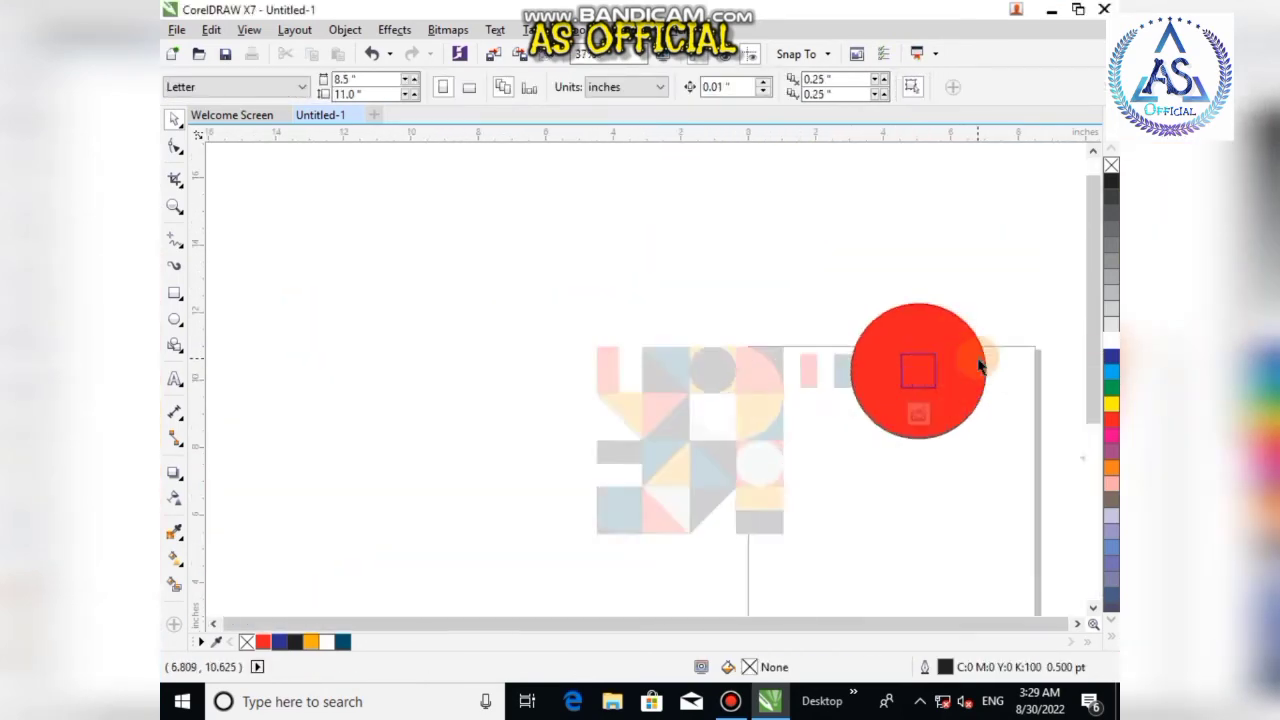
{"action": "scroll", "coordinate": [980, 366], "scroll_direction": "up", "scroll_amount": 2}
{"action": "left_click_drag", "start_coordinate": [971, 366], "coordinate": [892, 446]}
{"action": "scroll", "coordinate": [900, 436], "scroll_direction": "up", "scroll_amount": 5}
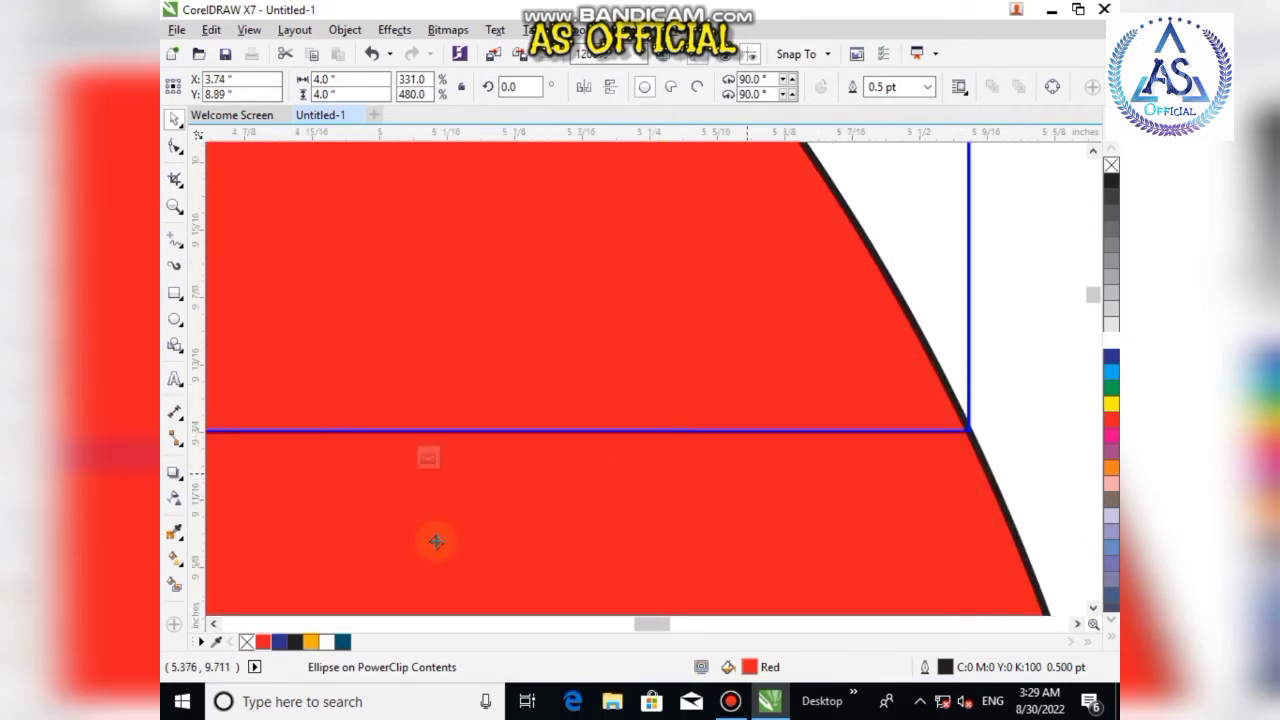
{"action": "right_click", "coordinate": [247, 641]}
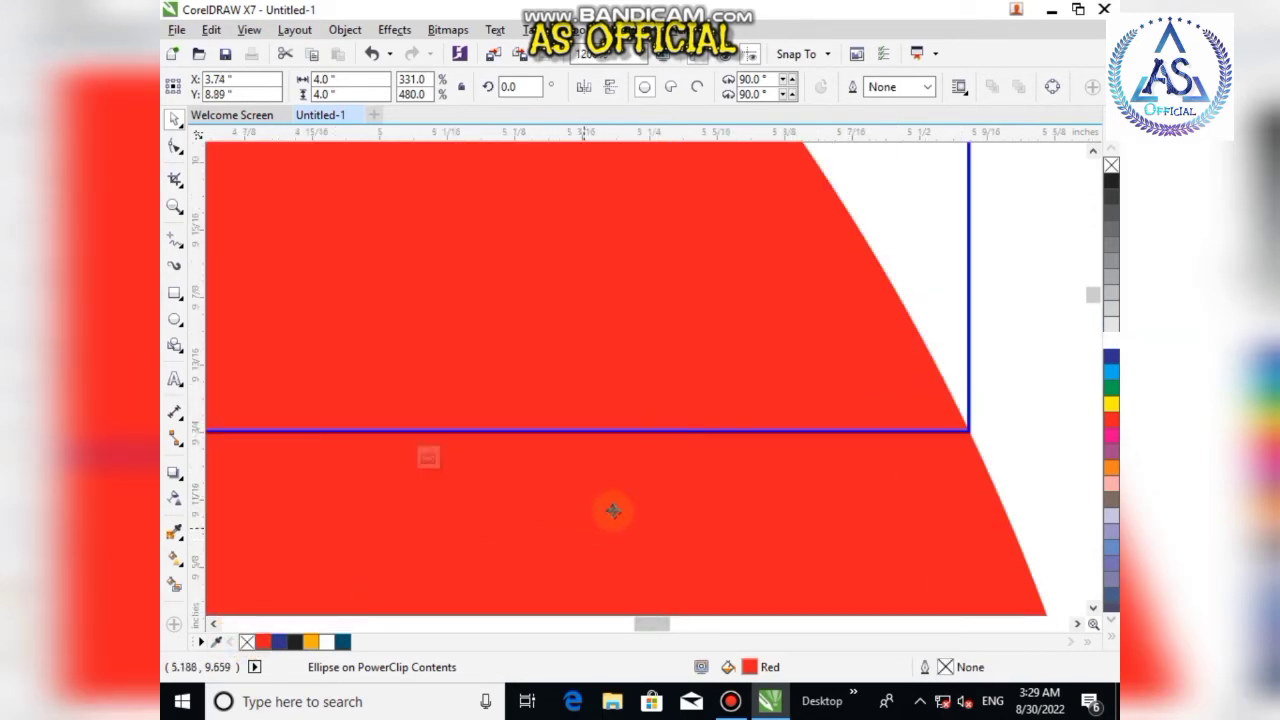
- Fine-tune the red circle so its edge passes through the square's upper-left and lower-right corners, and finish editing the PowerClip
{"action": "scroll", "coordinate": [975, 438], "scroll_direction": "up", "scroll_amount": 3}
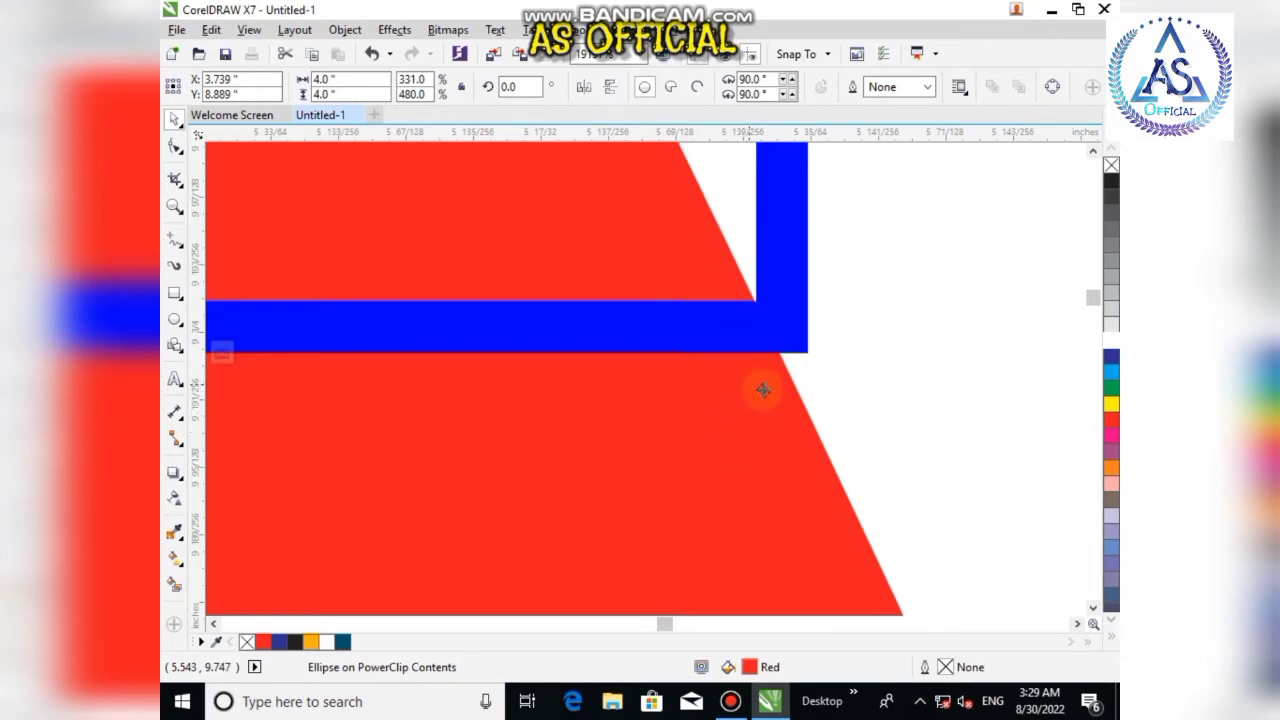
{"action": "scroll", "coordinate": [763, 389], "scroll_direction": "down", "scroll_amount": 5}
{"action": "scroll", "coordinate": [656, 268], "scroll_direction": "up", "scroll_amount": 3}
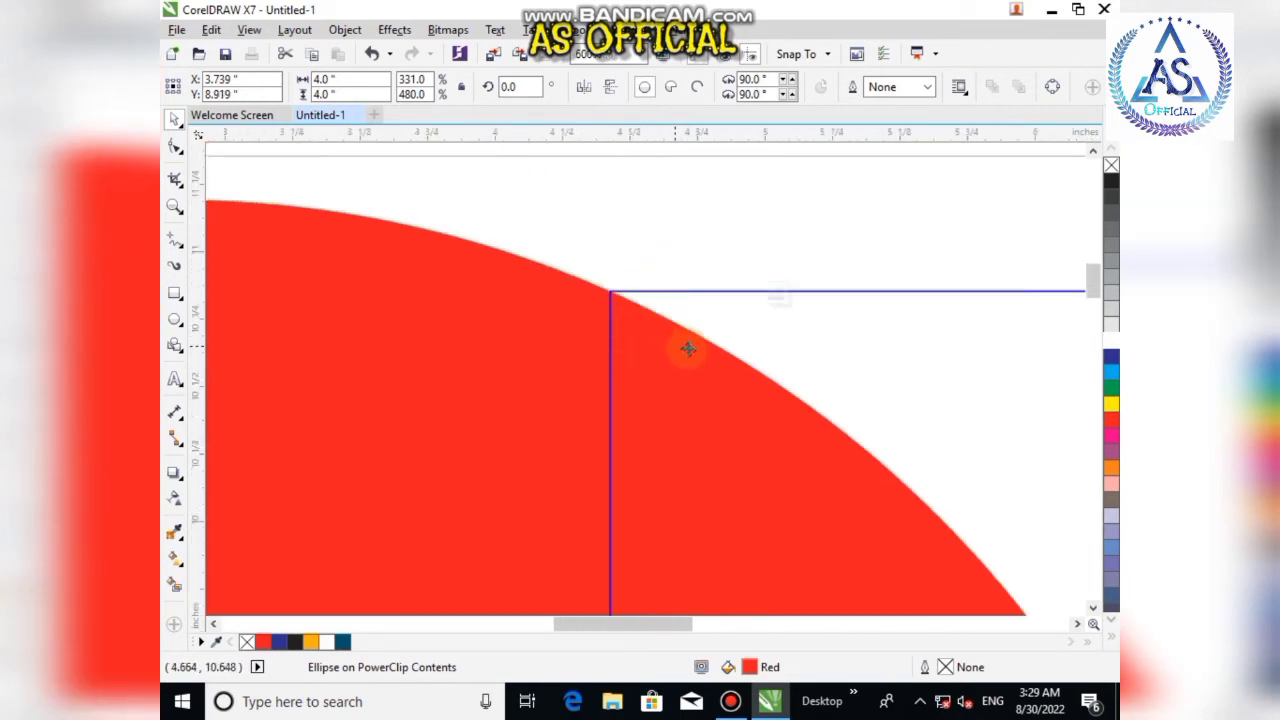
{"action": "scroll", "coordinate": [686, 349], "scroll_direction": "down", "scroll_amount": 5}
{"action": "scroll", "coordinate": [706, 374], "scroll_direction": "up", "scroll_amount": 3}
{"action": "scroll", "coordinate": [650, 362], "scroll_direction": "up", "scroll_amount": 5}
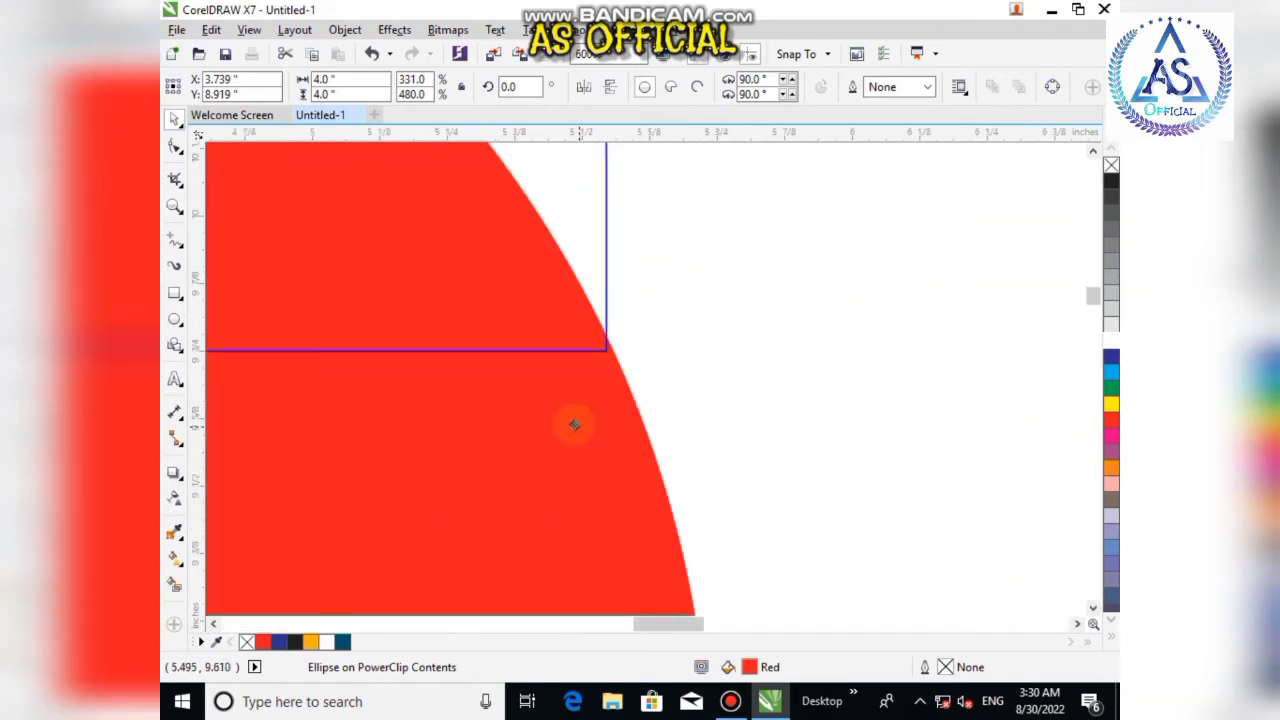
{"action": "scroll", "coordinate": [580, 395], "scroll_direction": "down", "scroll_amount": 4}
{"action": "scroll", "coordinate": [556, 336], "scroll_direction": "up", "scroll_amount": 4}
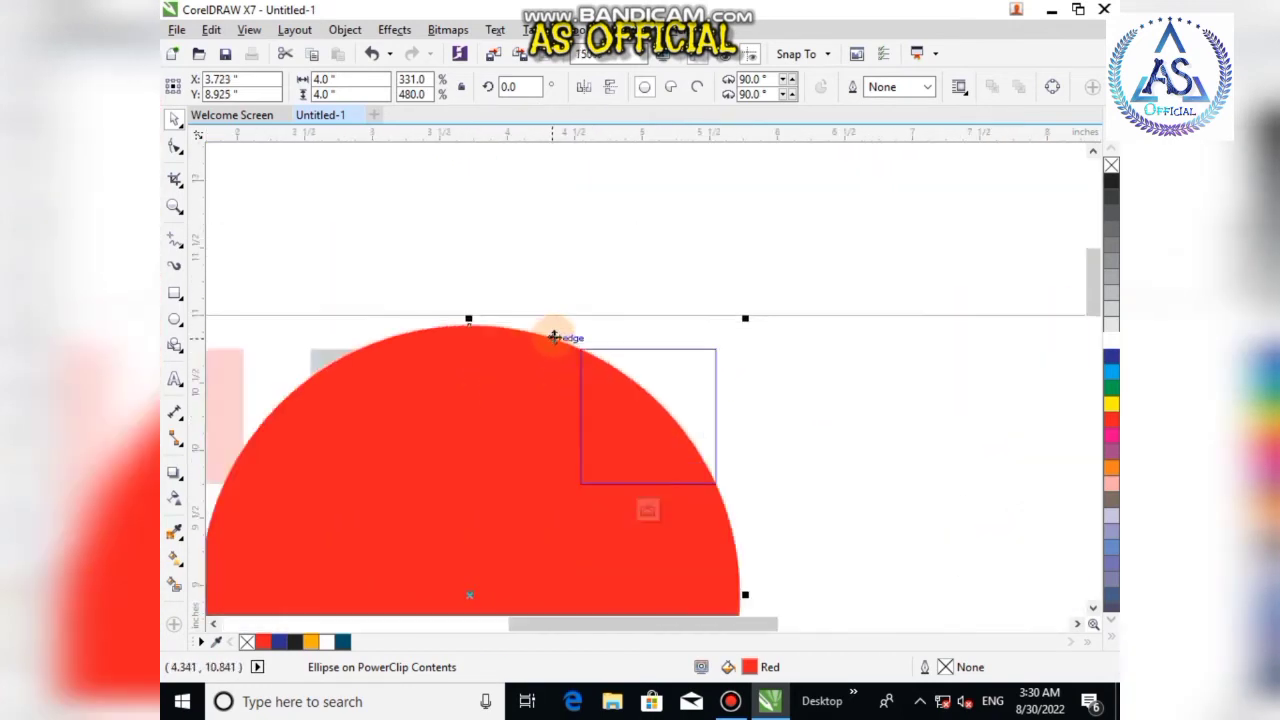
{"action": "scroll", "coordinate": [640, 349], "scroll_direction": "up", "scroll_amount": 2}
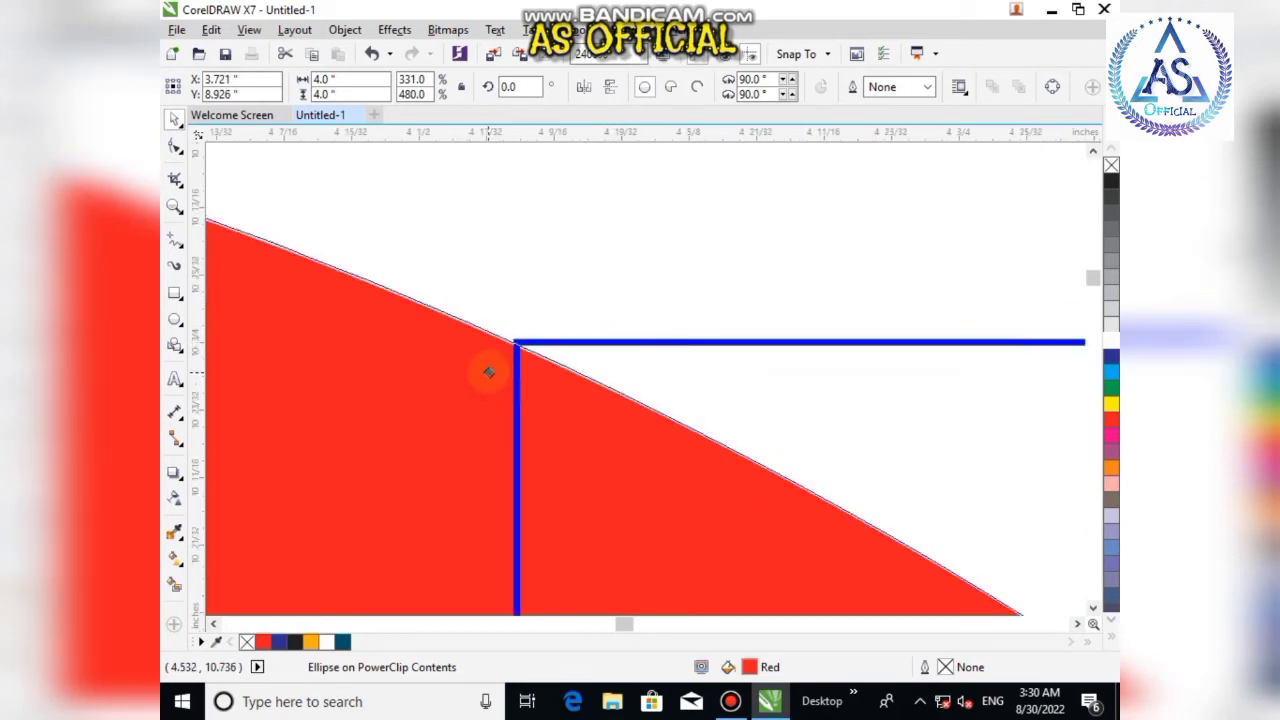
{"action": "scroll", "coordinate": [657, 317], "scroll_direction": "down", "scroll_amount": 4}
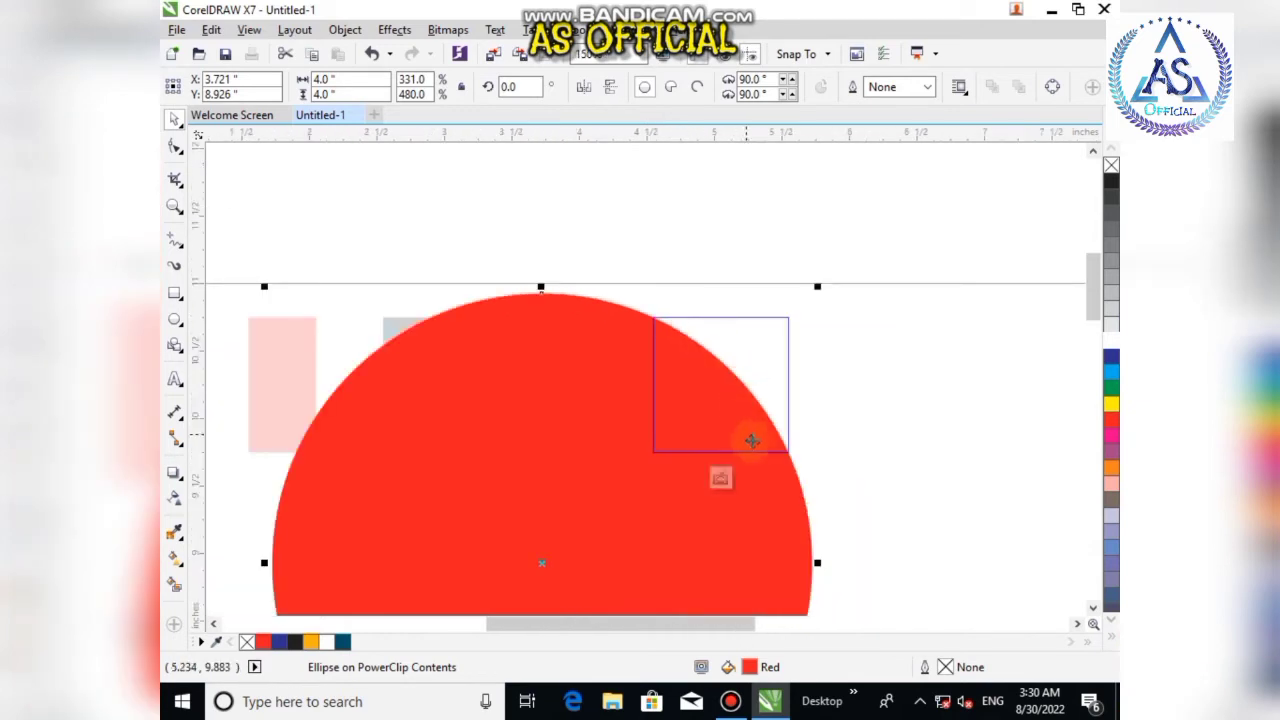
{"action": "scroll", "coordinate": [770, 445], "scroll_direction": "up", "scroll_amount": 3}
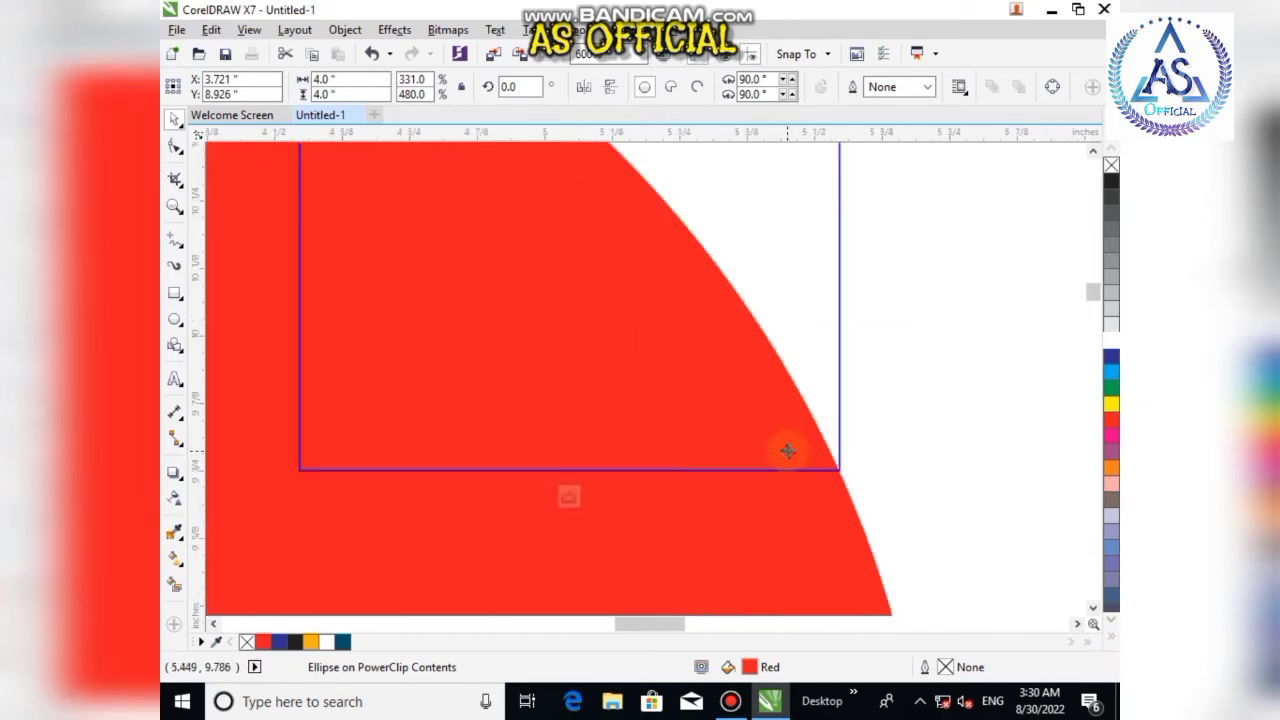
{"action": "left_click", "coordinate": [568, 498]}
{"action": "scroll", "coordinate": [674, 400], "scroll_direction": "down", "scroll_amount": 3}
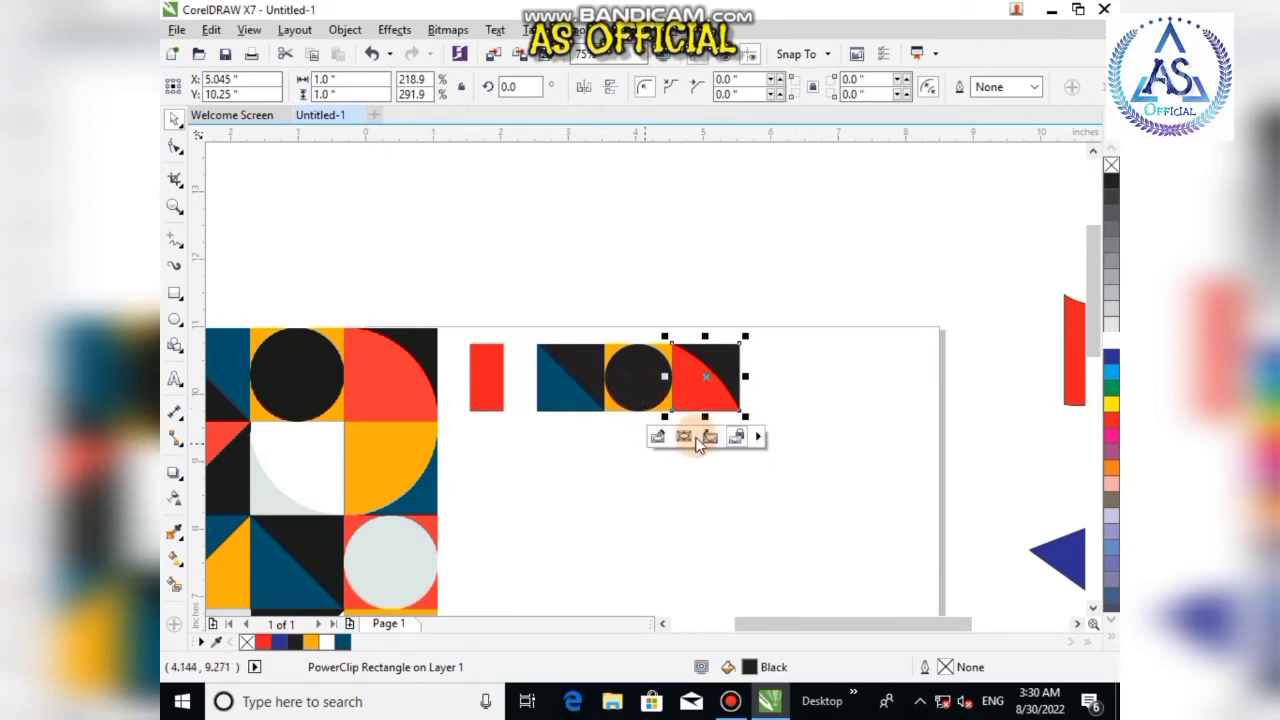
- Replace the clipped red circle with a new circle drawn inside the PowerClip, setting its width and height to 2 inches each
{"action": "left_click", "coordinate": [659, 437]}
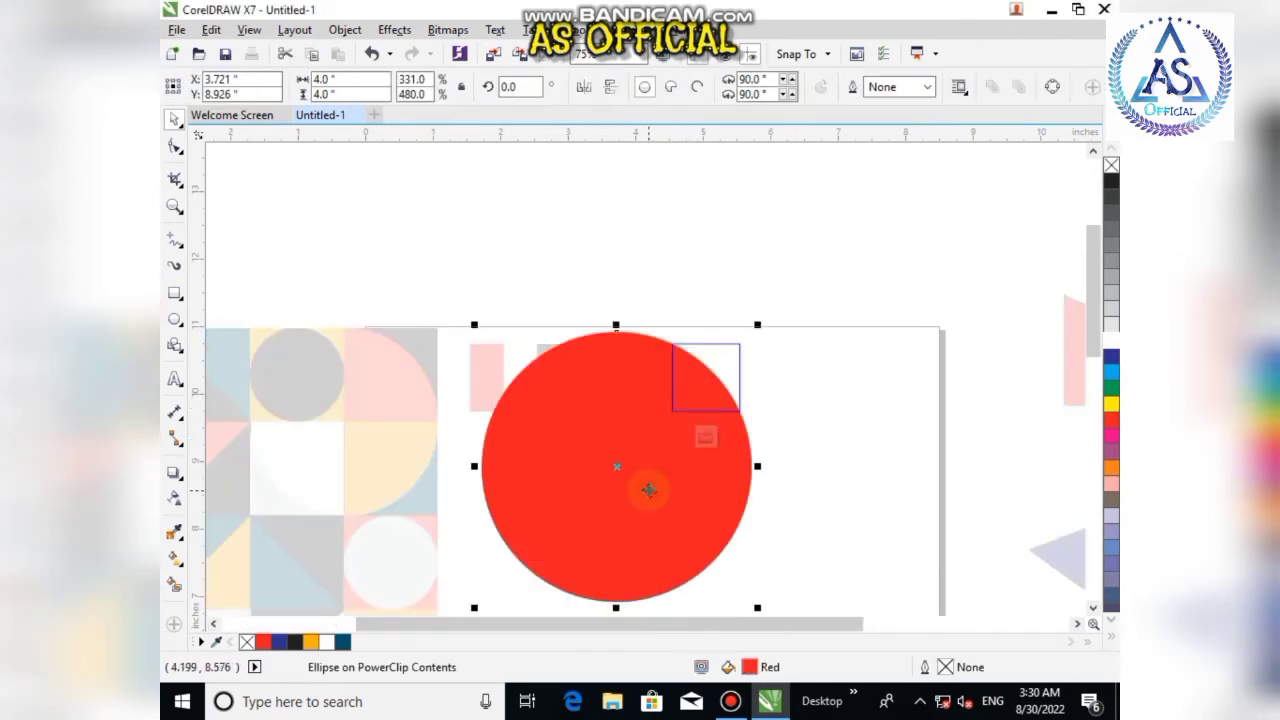
{"action": "key", "text": "Delete"}
{"action": "left_click", "coordinate": [174, 319]}
{"action": "left_click_drag", "start_coordinate": [613, 441], "coordinate": [728, 543]}
{"action": "left_click", "coordinate": [174, 119]}
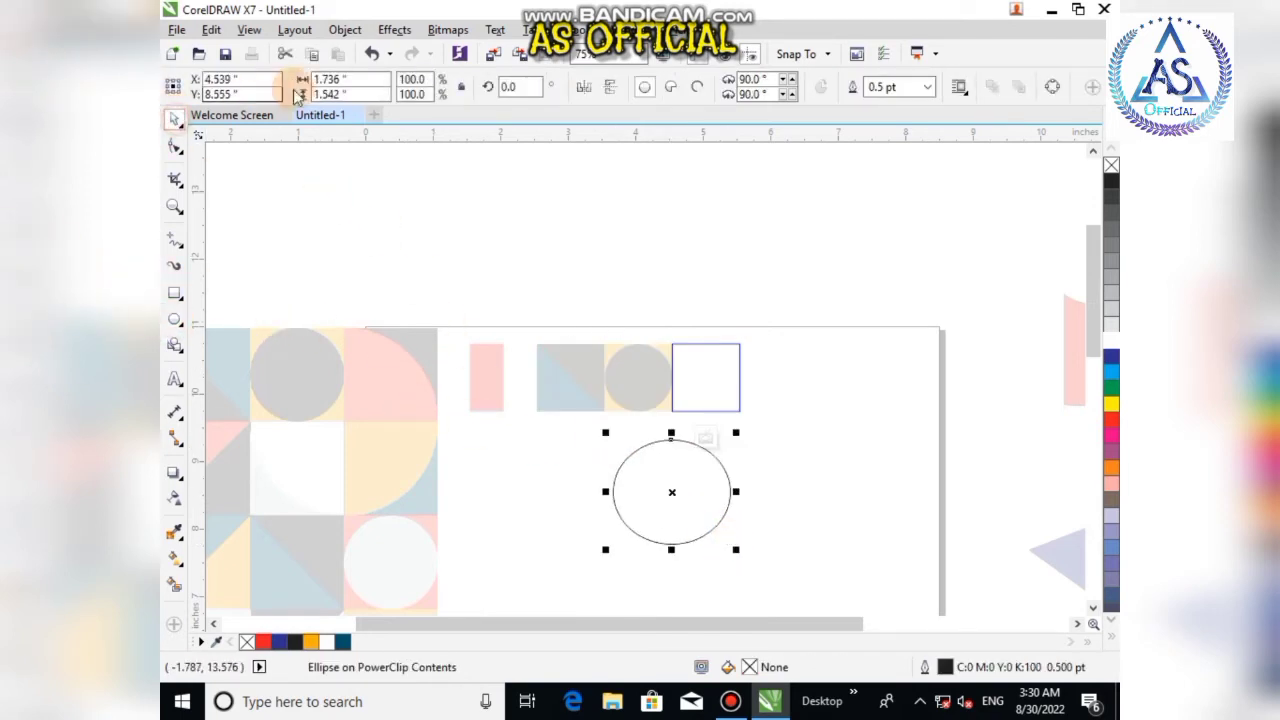
{"action": "left_click", "coordinate": [340, 79]}
{"action": "type", "text": "2"}
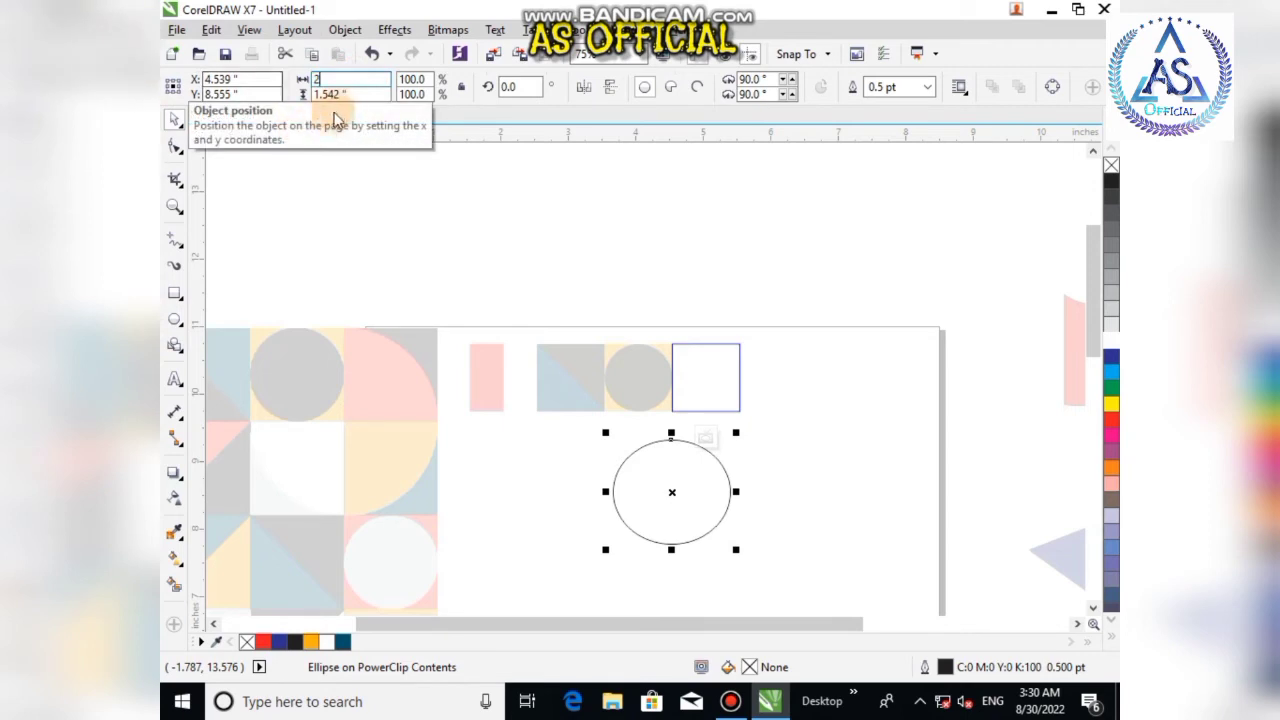
{"action": "left_click", "coordinate": [330, 94]}
{"action": "type", "text": "2"}
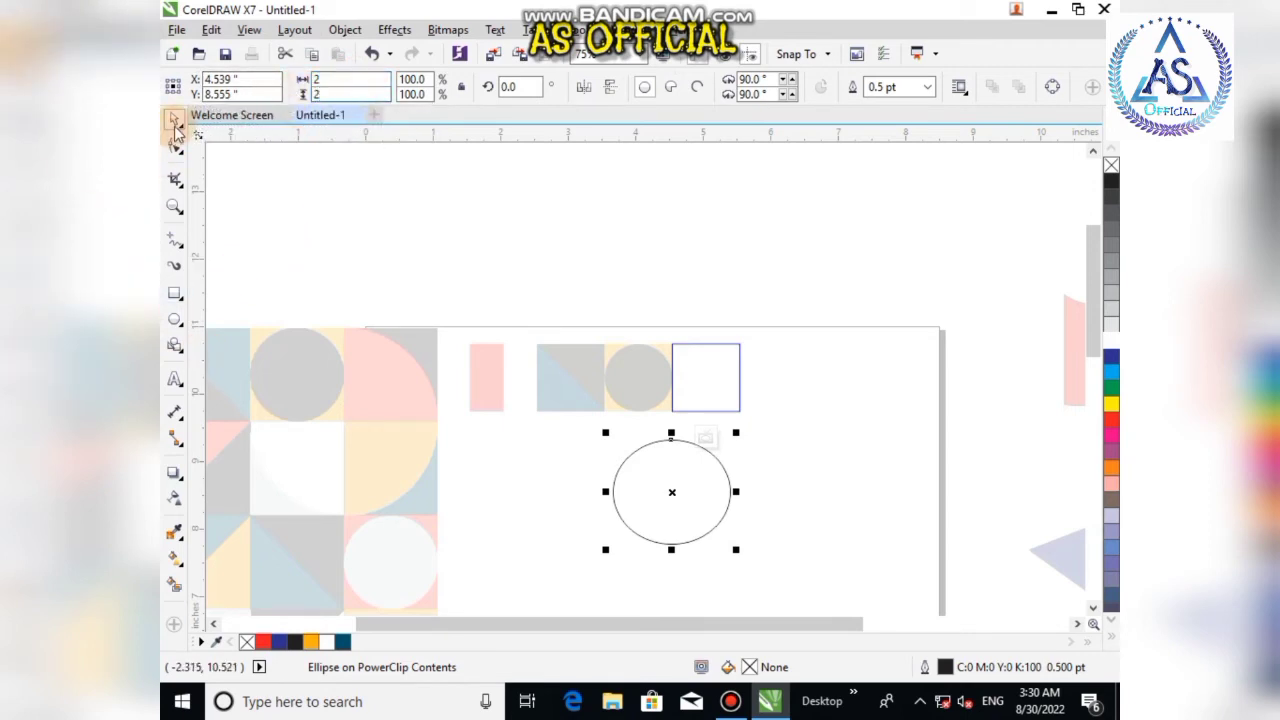
{"action": "left_click", "coordinate": [174, 121]}
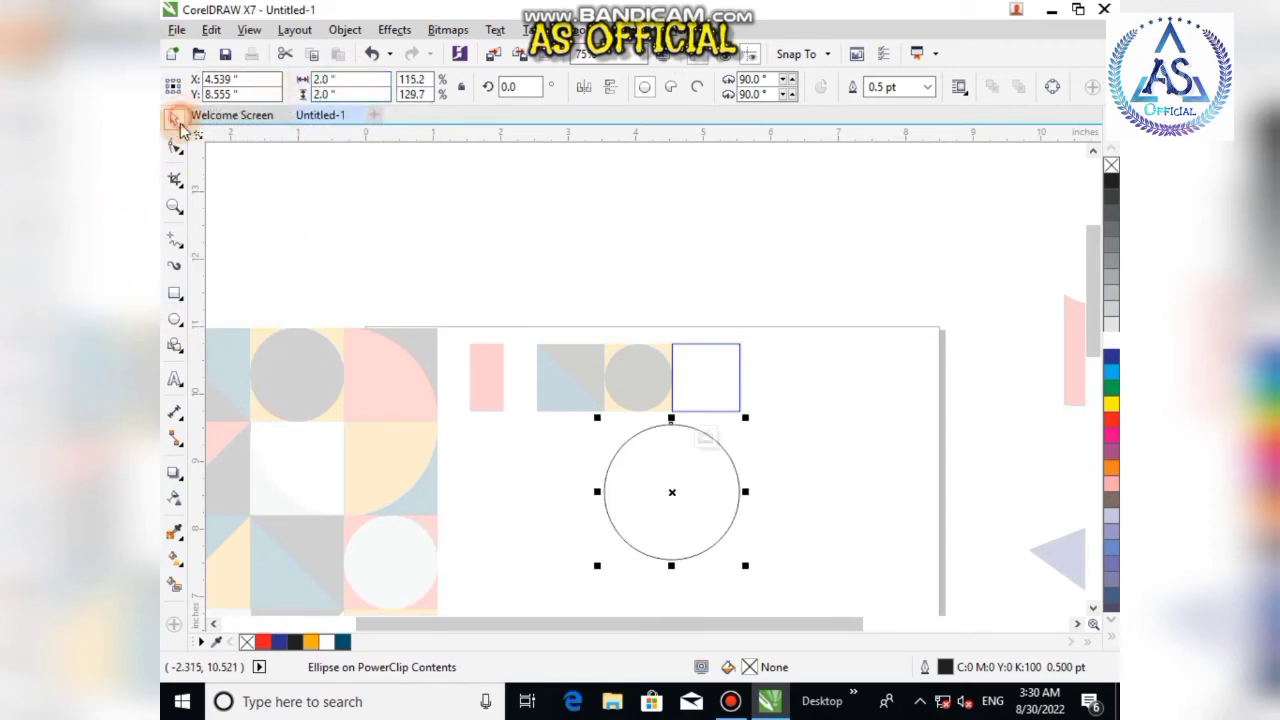
- Fill the 2-inch circle red and position it so its upper-right quarter fits inside the black square
{"action": "left_click", "coordinate": [262, 641]}
{"action": "left_click_drag", "start_coordinate": [642, 530], "coordinate": [651, 491]}
{"action": "scroll", "coordinate": [744, 410], "scroll_direction": "up", "scroll_amount": 3}
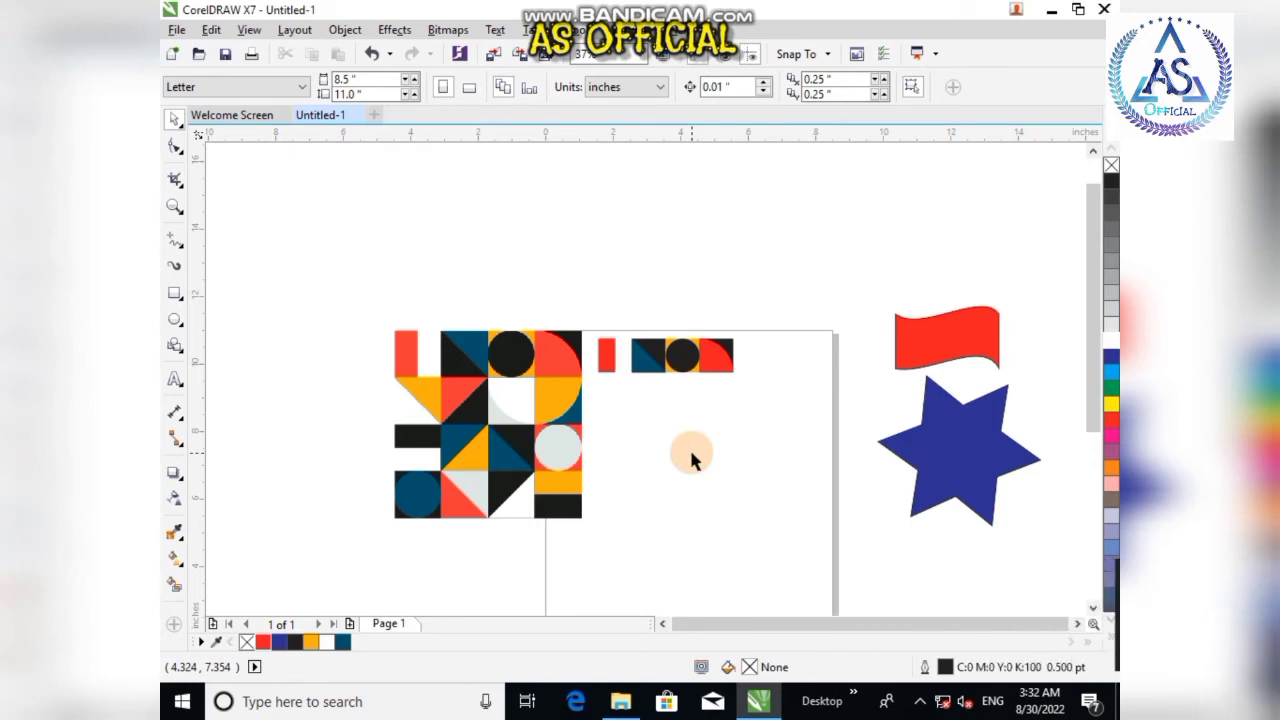
- Compare the completed row of tiles with the top row of the reference pattern
{"action": "scroll", "coordinate": [734, 365], "scroll_direction": "up", "scroll_amount": 4}
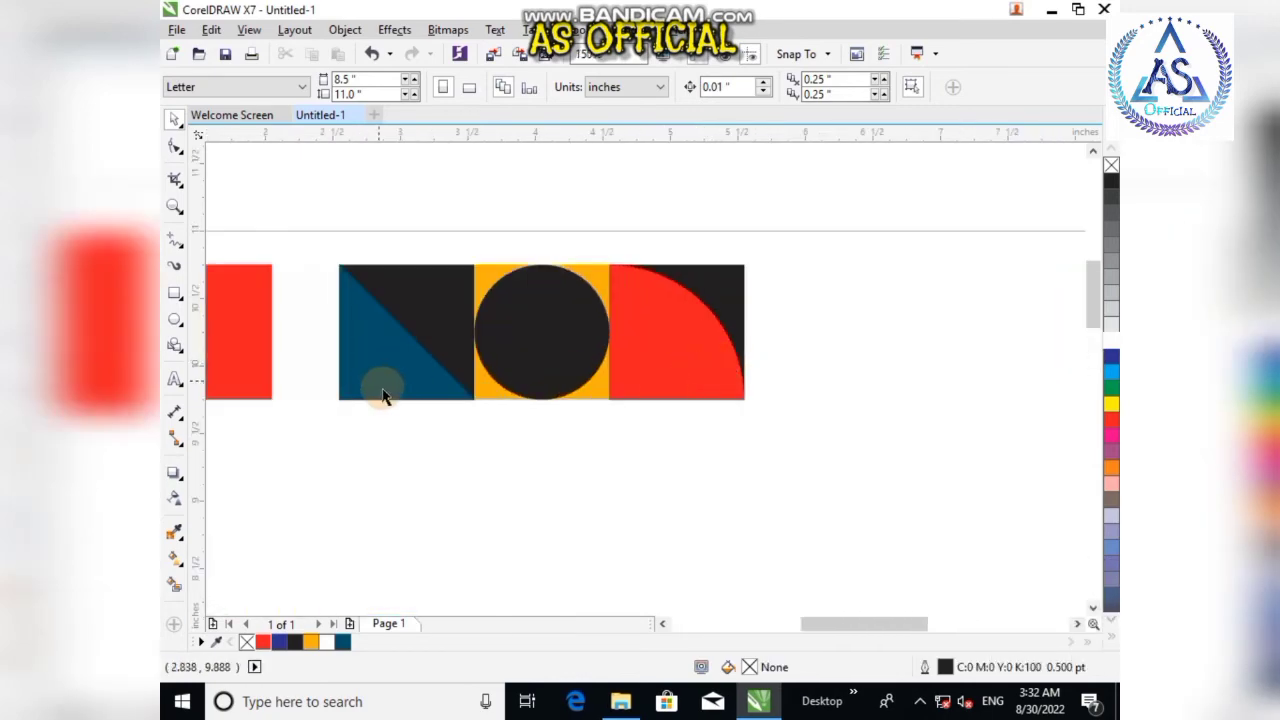
{"action": "scroll", "coordinate": [365, 400], "scroll_direction": "down", "scroll_amount": 2}
{"action": "scroll", "coordinate": [386, 423], "scroll_direction": "down", "scroll_amount": 3}
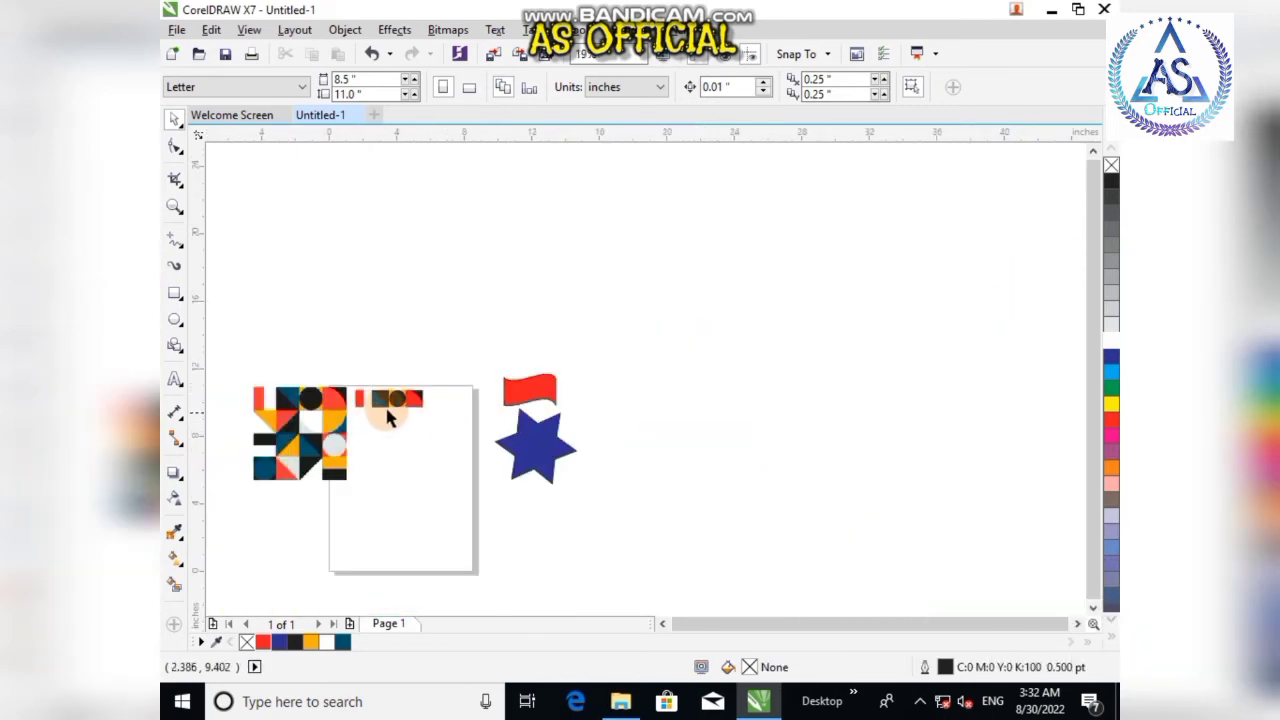
{"action": "scroll", "coordinate": [303, 366], "scroll_direction": "up", "scroll_amount": 3}
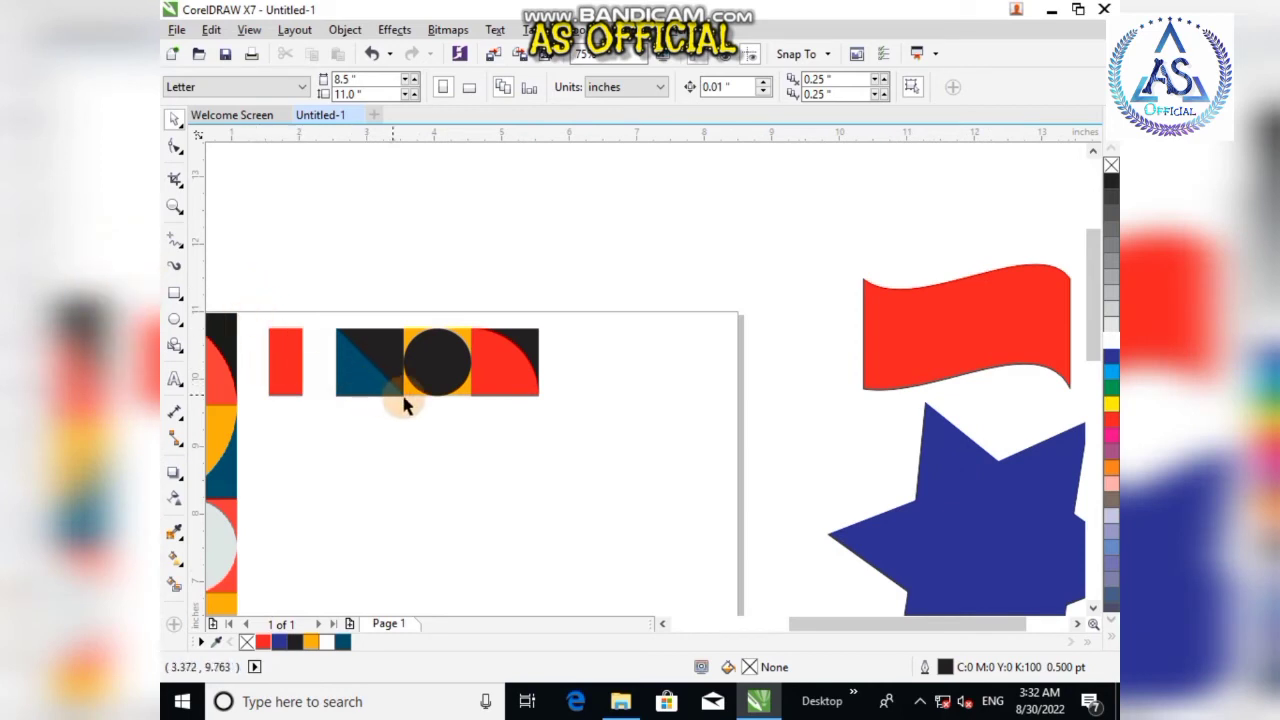
{"action": "scroll", "coordinate": [397, 413], "scroll_direction": "down", "scroll_amount": 3}
{"action": "scroll", "coordinate": [260, 440], "scroll_direction": "up", "scroll_amount": 4}
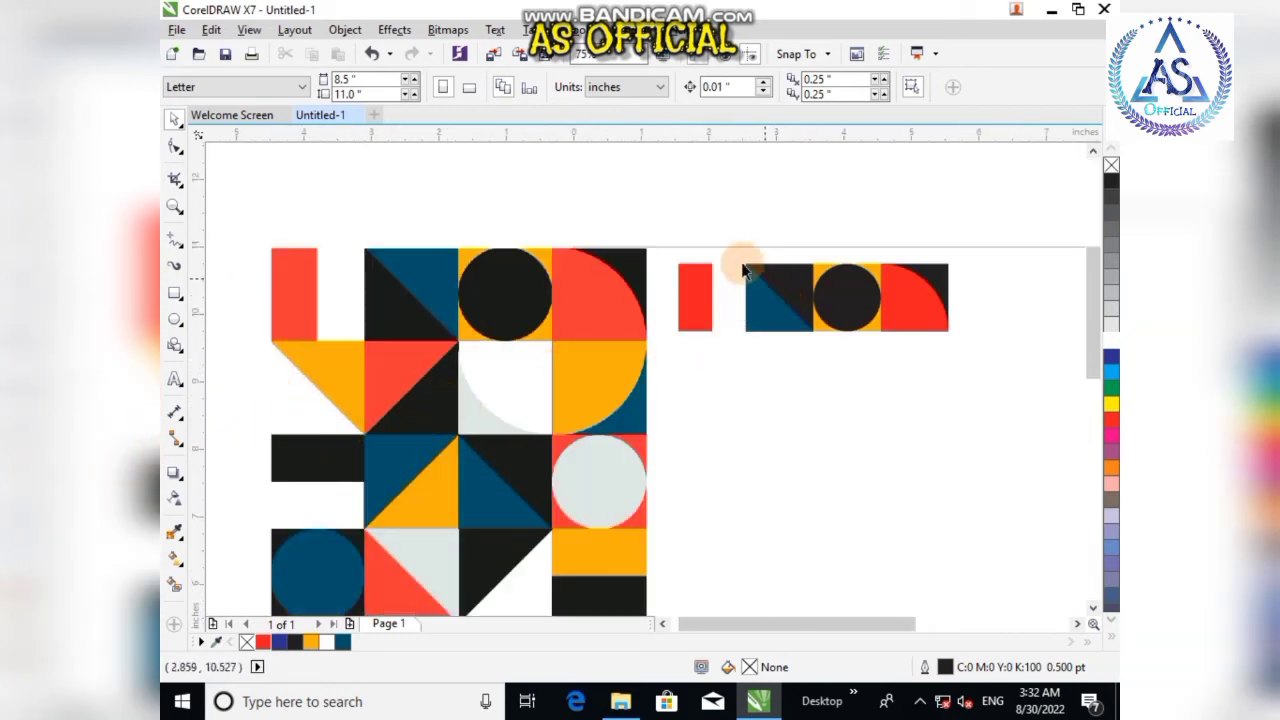
- Group the red strip with the white piece beside it, and group the blue triangle with its black square
{"action": "scroll", "coordinate": [767, 311], "scroll_direction": "up", "scroll_amount": 2}
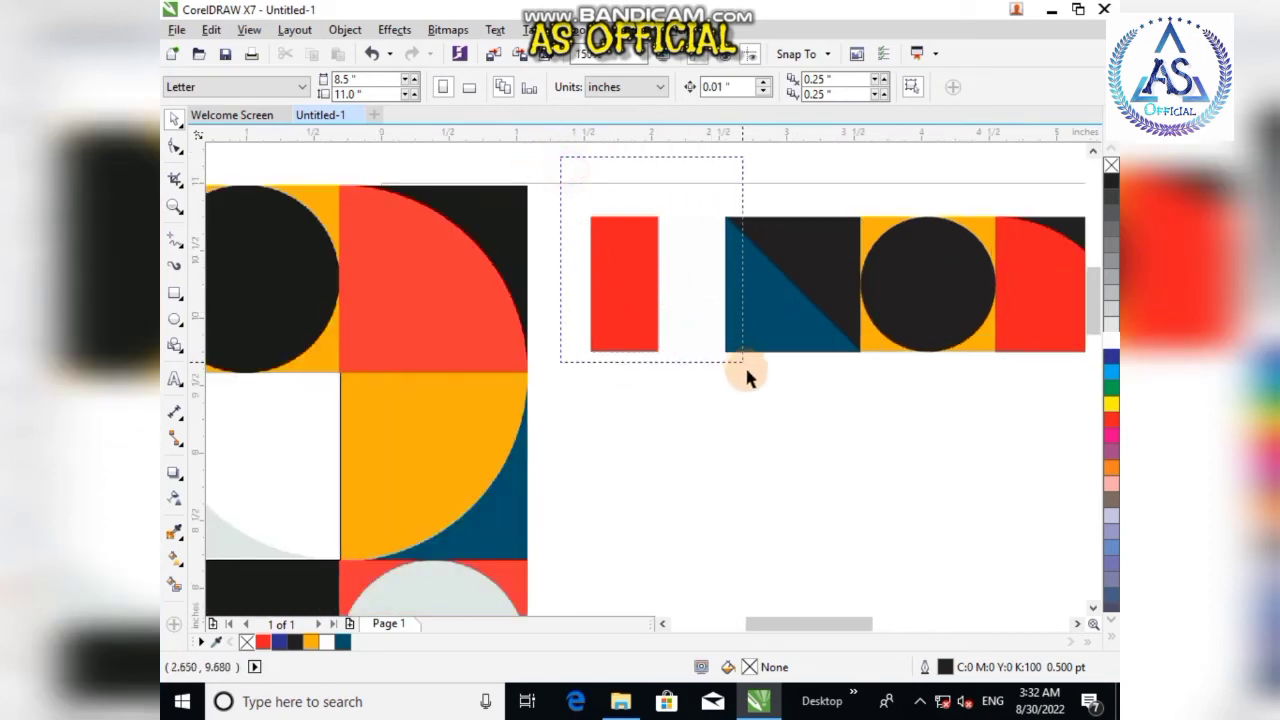
{"action": "left_click_drag", "start_coordinate": [748, 385], "coordinate": [748, 385]}
{"action": "key", "text": "ctrl+g"}
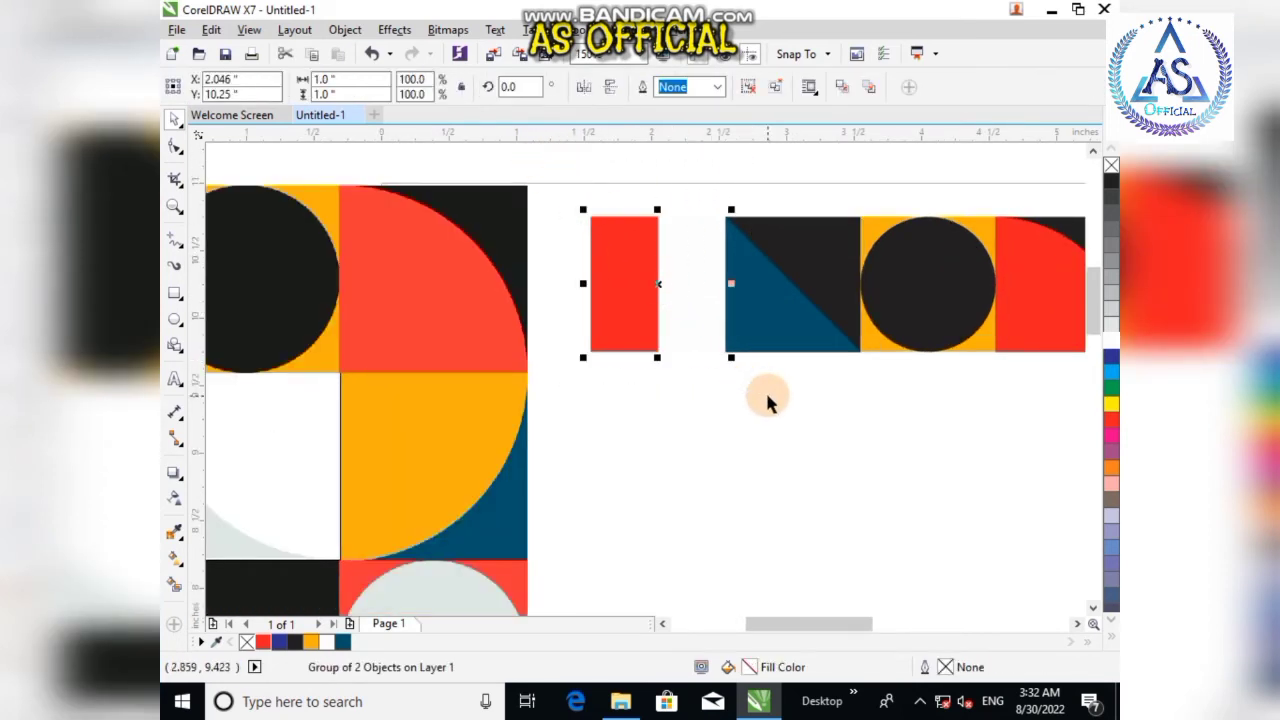
{"action": "left_click_drag", "start_coordinate": [704, 170], "coordinate": [878, 433]}
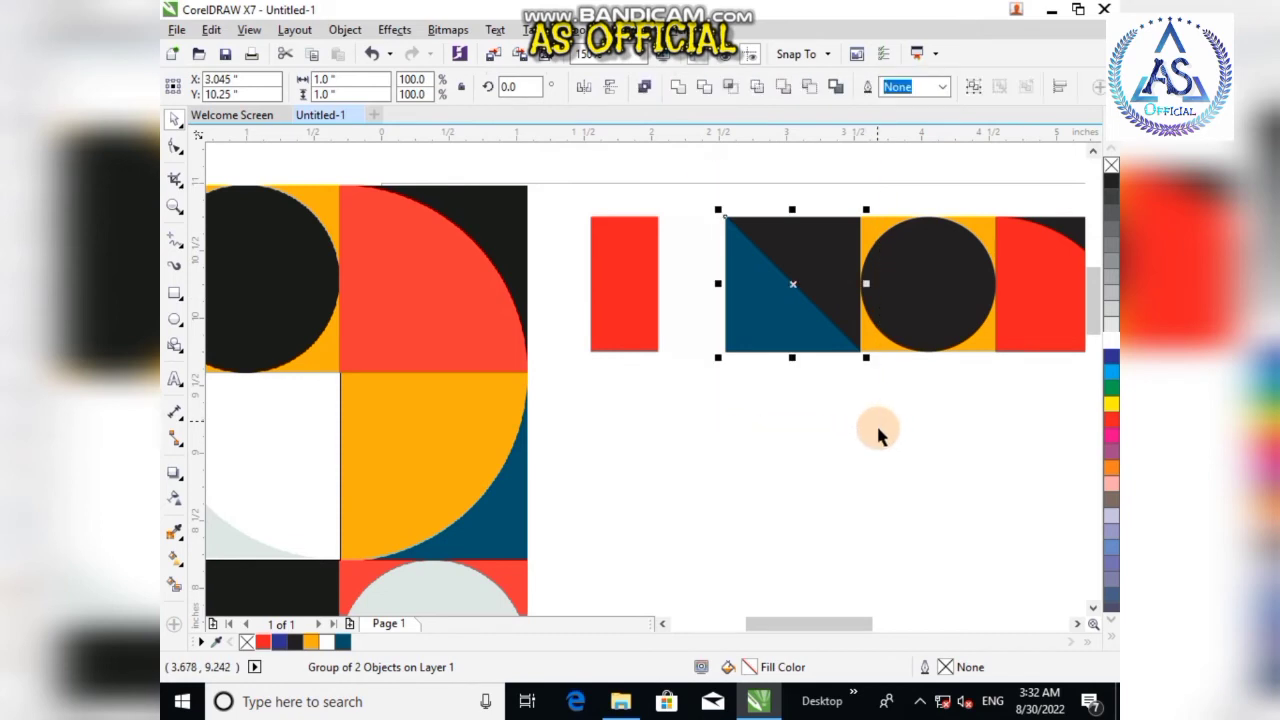
{"action": "key", "text": "ctrl+g"}
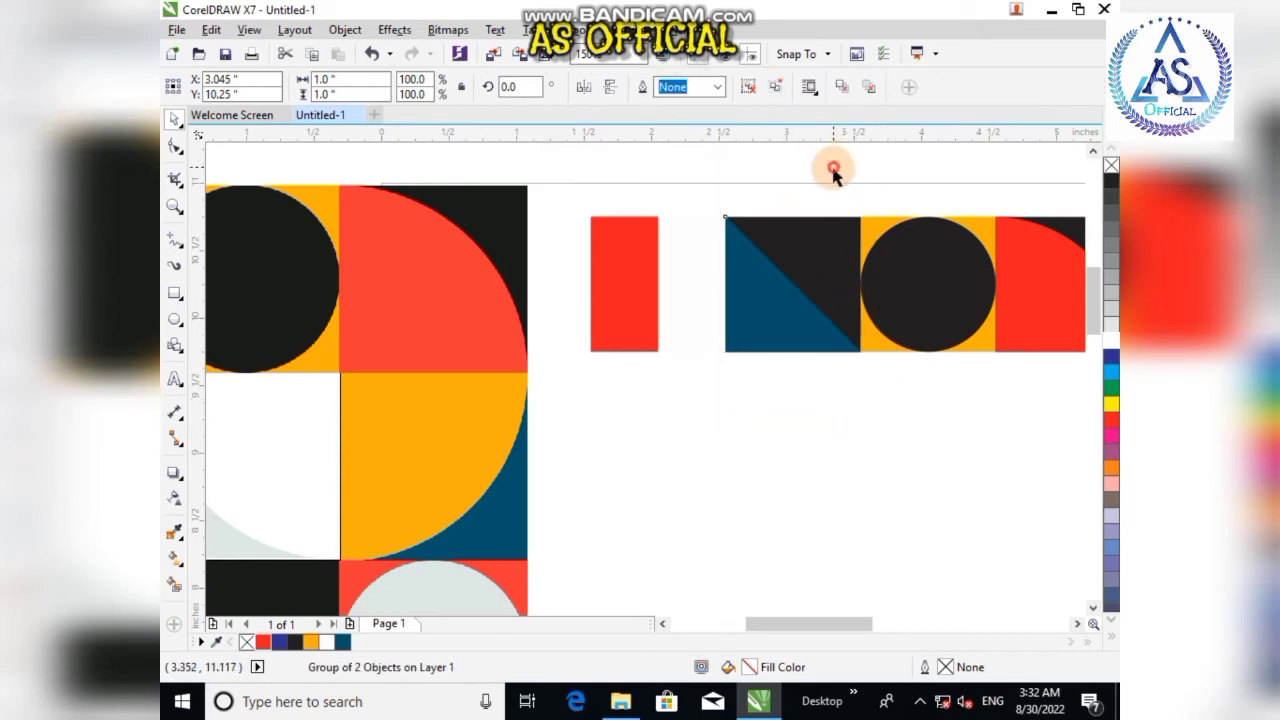
- Group the black circle with its yellow square in the recreated top row, and check the quarter-circle tile beside it
{"action": "left_click_drag", "start_coordinate": [835, 175], "coordinate": [1030, 366]}
{"action": "key", "text": "ctrl+g"}
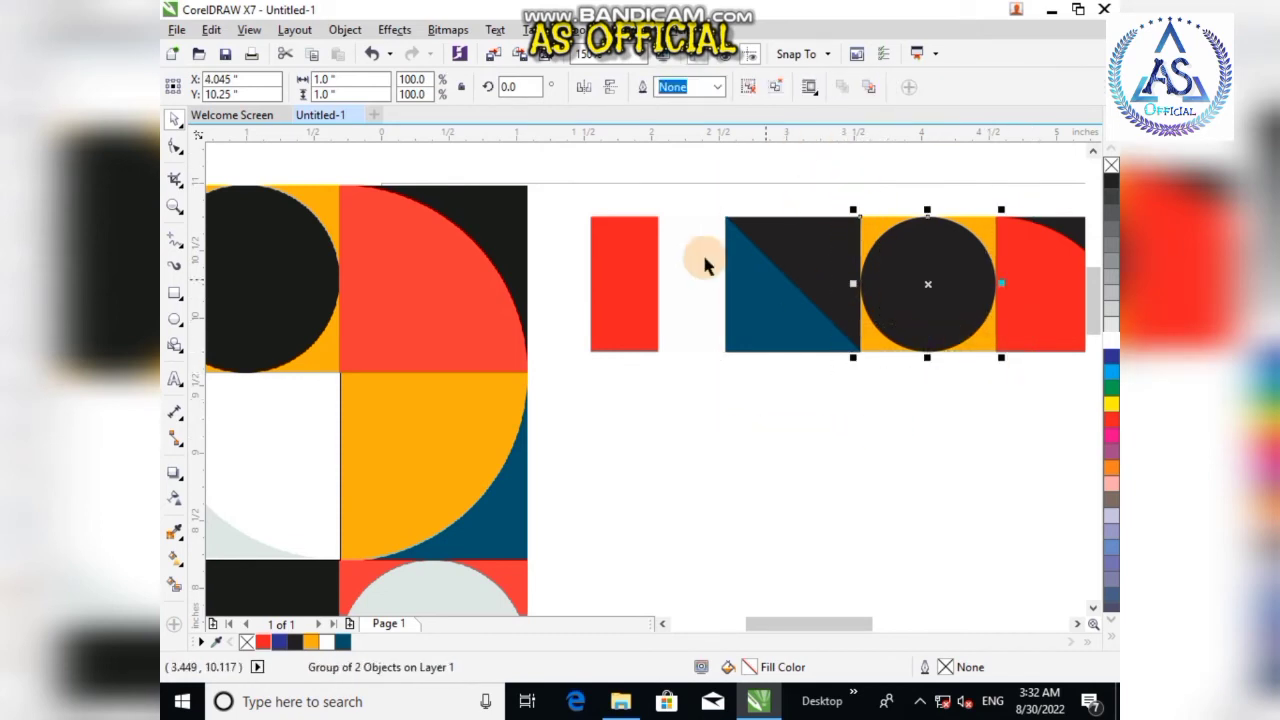
{"action": "scroll", "coordinate": [871, 314], "scroll_direction": "down", "scroll_amount": 4}
{"action": "scroll", "coordinate": [888, 305], "scroll_direction": "up", "scroll_amount": 4}
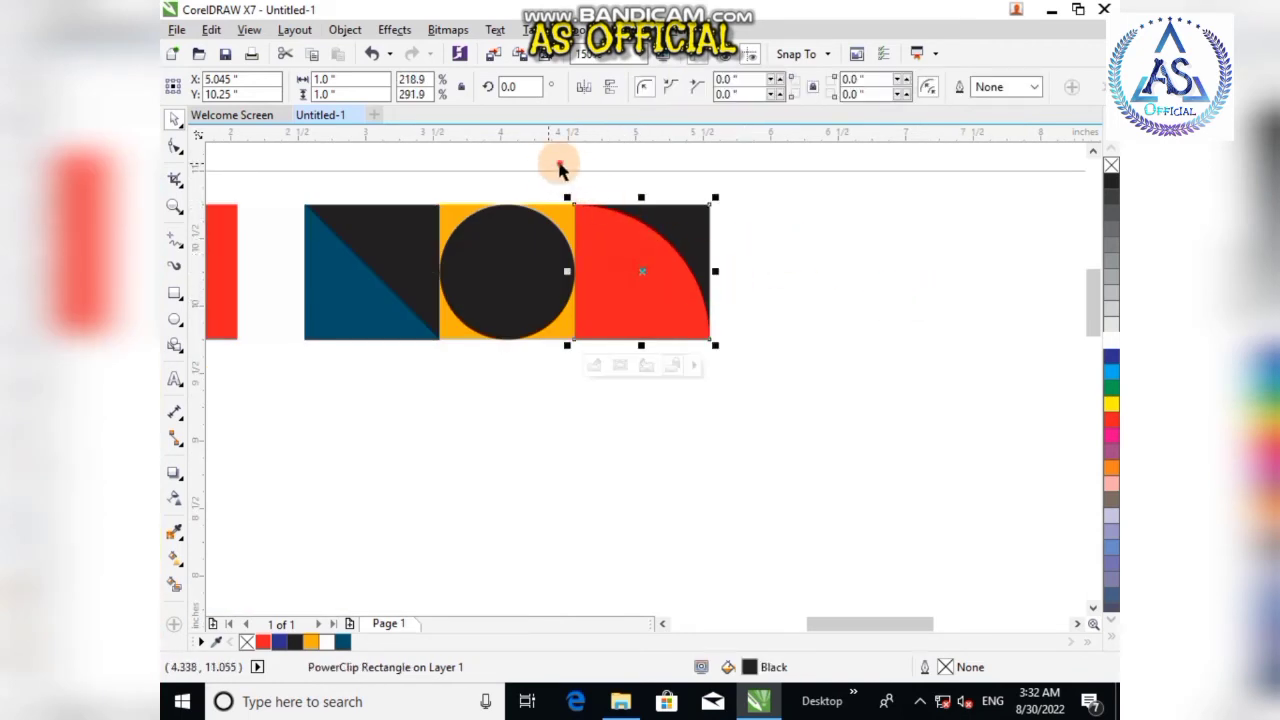
{"action": "left_click_drag", "start_coordinate": [563, 166], "coordinate": [851, 392]}
{"action": "scroll", "coordinate": [557, 386], "scroll_direction": "down", "scroll_amount": 2}
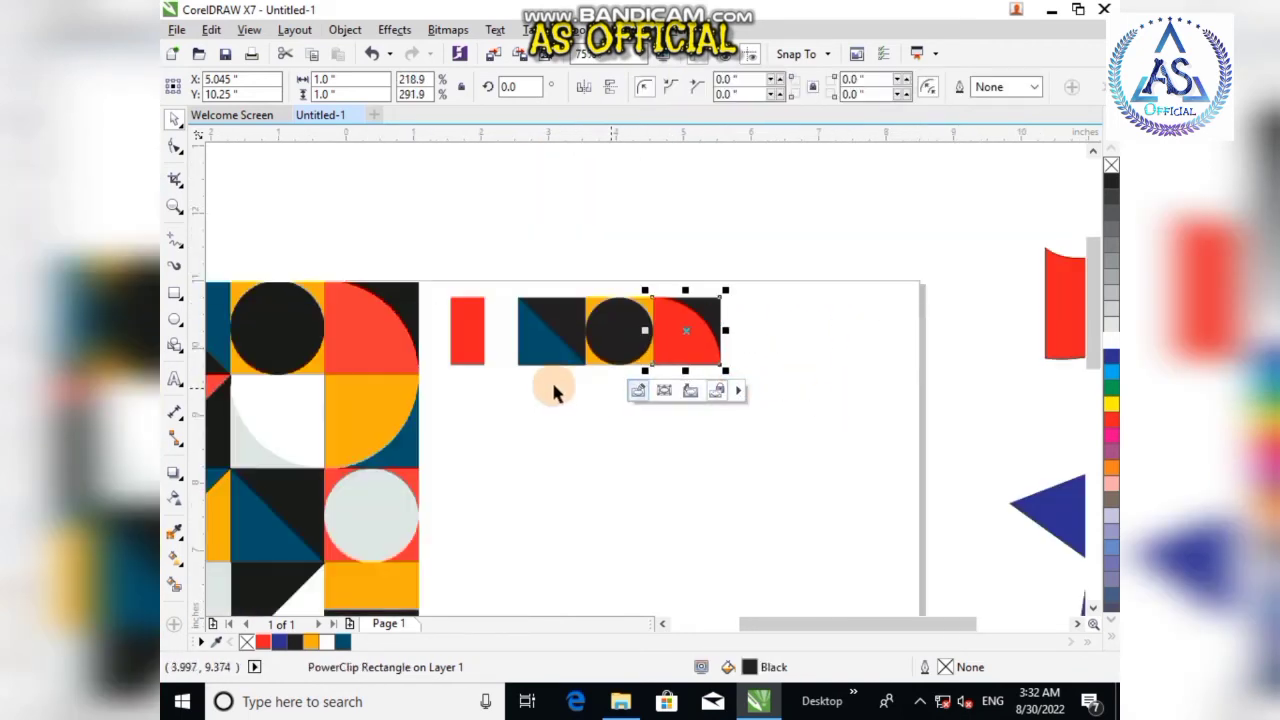
{"action": "scroll", "coordinate": [255, 420], "scroll_direction": "up", "scroll_amount": 2}
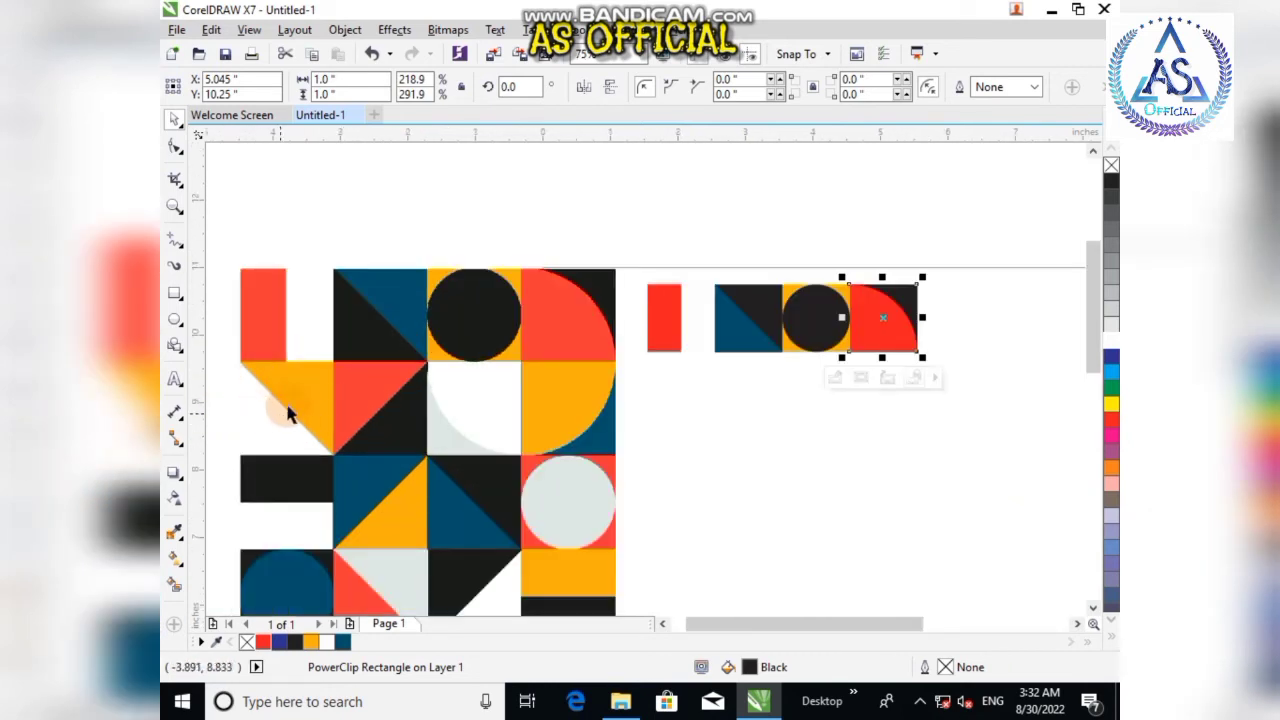
- Duplicate the blue-and-black triangle tile and align the copy directly beneath the red-and-white tile
{"action": "left_click", "coordinate": [746, 318]}
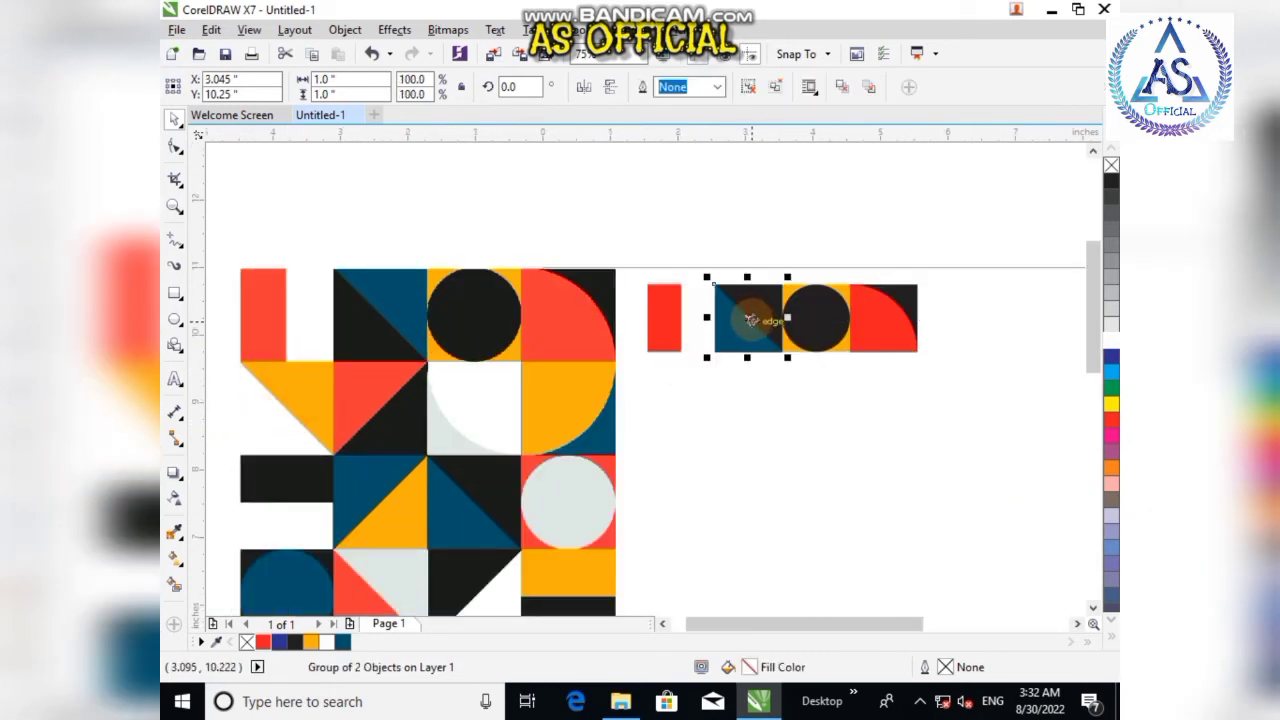
{"action": "left_click_drag", "start_coordinate": [743, 326], "coordinate": [678, 393]}
{"action": "scroll", "coordinate": [690, 382], "scroll_direction": "up", "scroll_amount": 3}
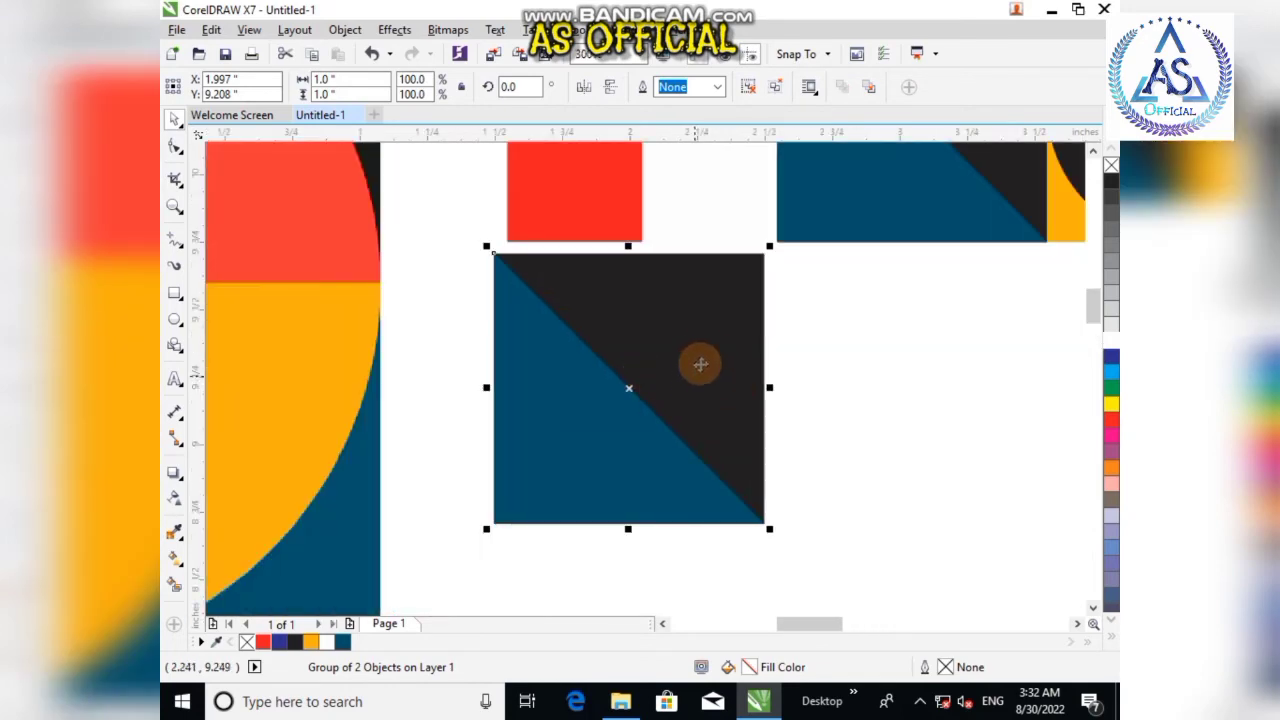
{"action": "mouse_move", "coordinate": [697, 349]}
{"action": "left_mouse_down"}
{"action": "mouse_move", "coordinate": [694, 337]}
{"action": "mouse_move", "coordinate": [709, 338]}
{"action": "left_mouse_up"}
{"action": "scroll", "coordinate": [598, 338], "scroll_direction": "down", "scroll_amount": 3}
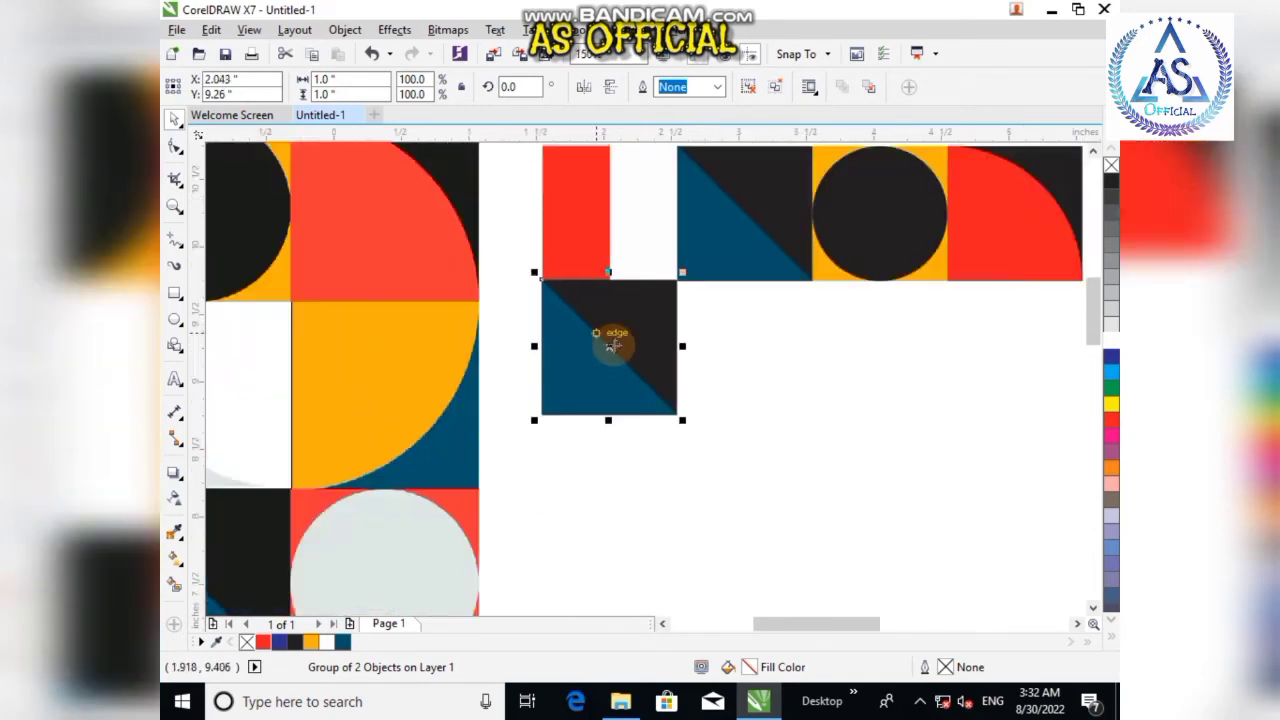
{"action": "left_click", "coordinate": [777, 484]}
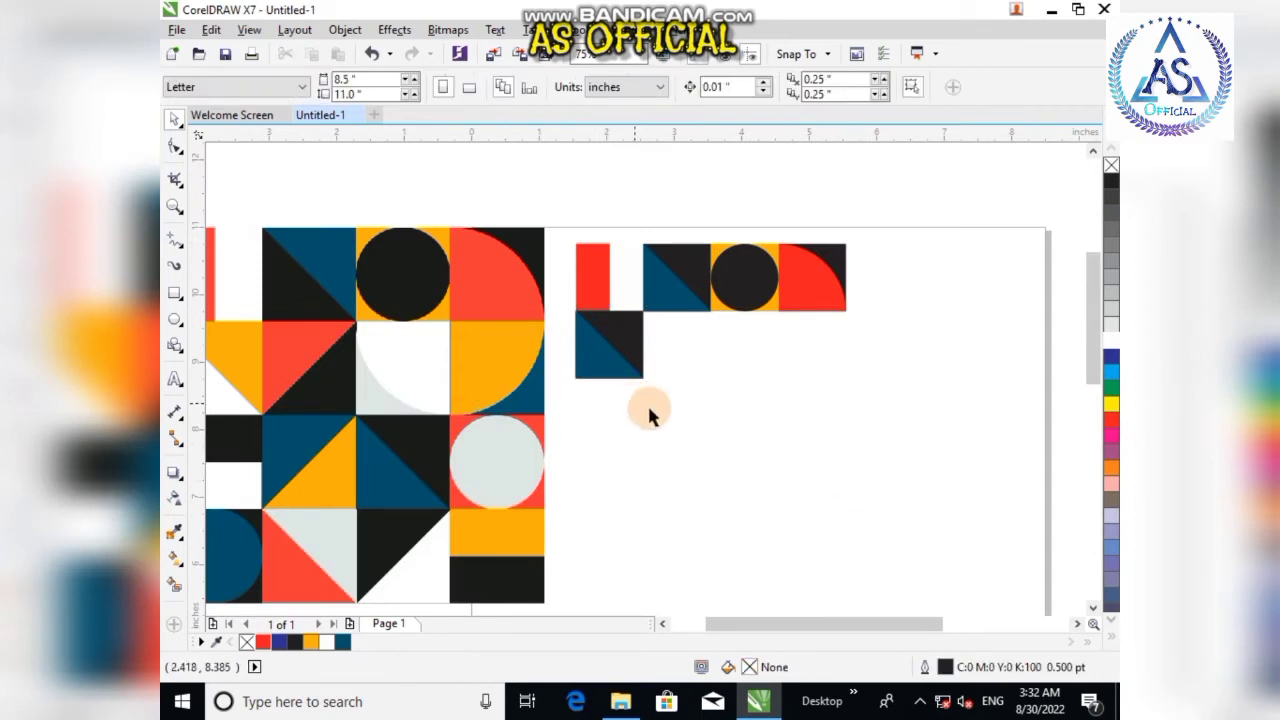
- Fill the copied triangle tile with the document's yellow-orange, R254 G175 B13
{"action": "scroll", "coordinate": [651, 412], "scroll_direction": "down", "scroll_amount": 1}
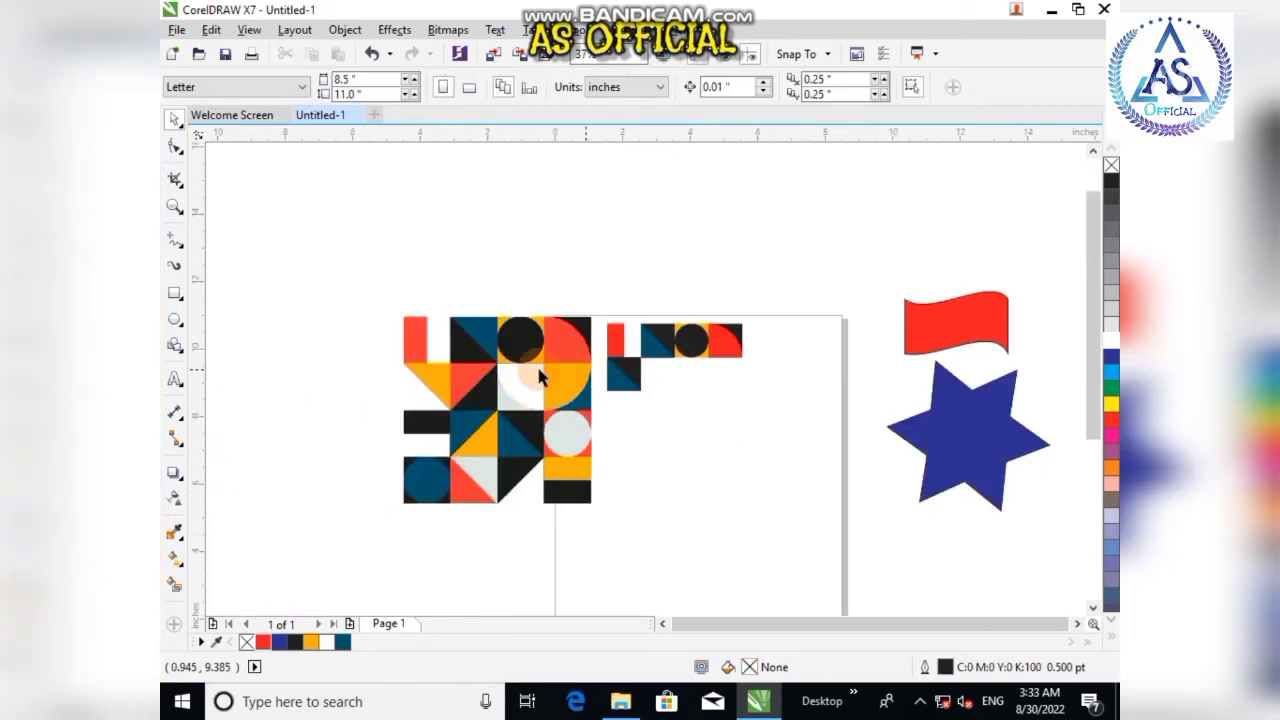
{"action": "left_click", "coordinate": [630, 375]}
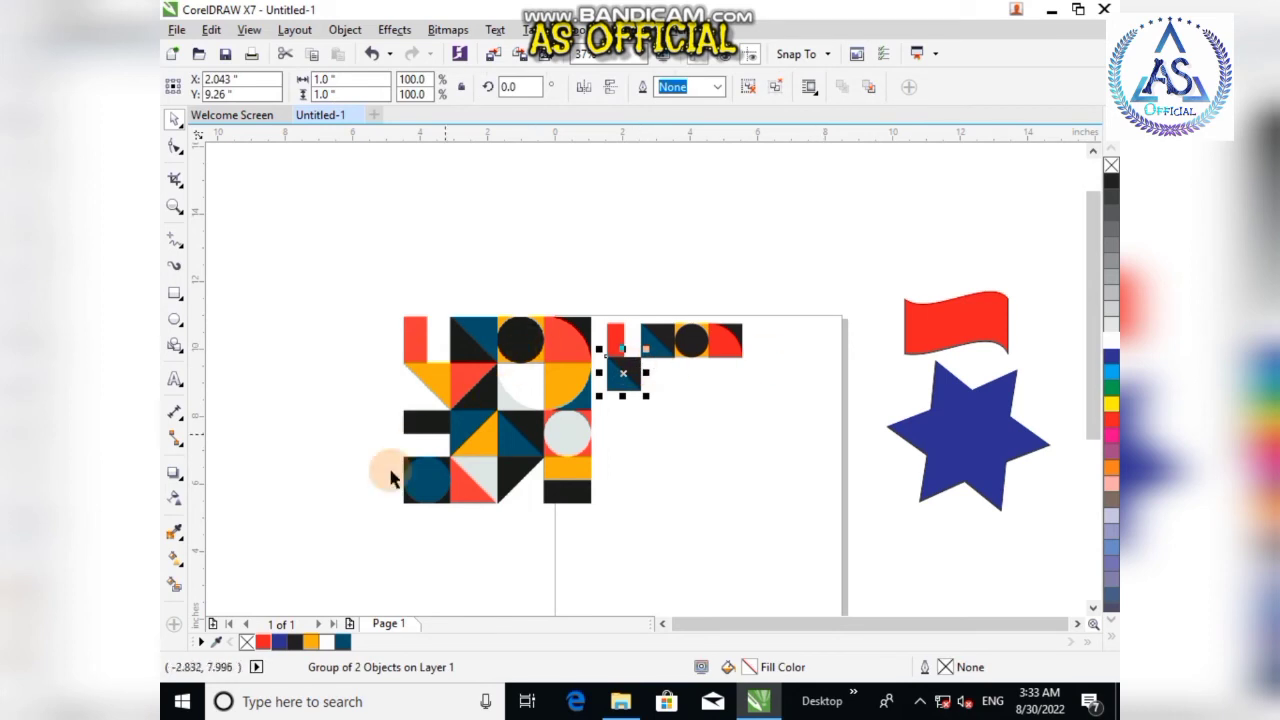
{"action": "left_click", "coordinate": [314, 644]}
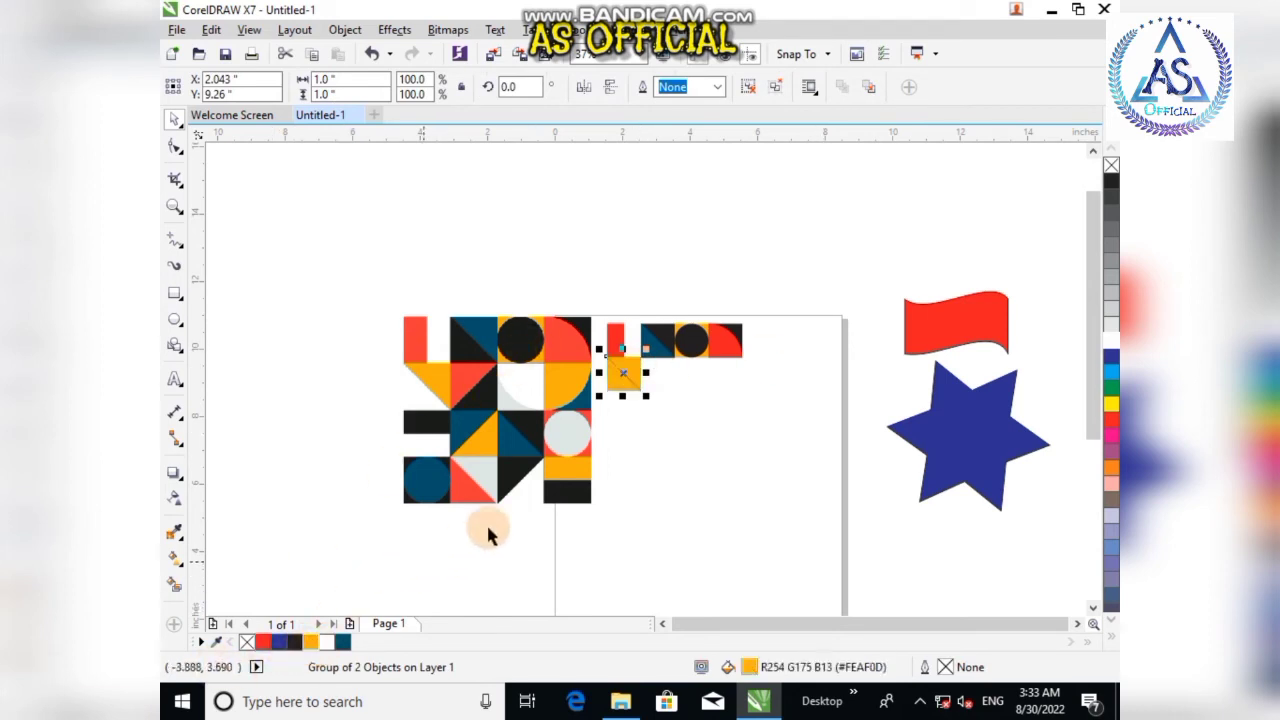
{"action": "scroll", "coordinate": [640, 400], "scroll_direction": "up", "scroll_amount": 1}
{"action": "scroll", "coordinate": [640, 398], "scroll_direction": "up", "scroll_amount": 1}
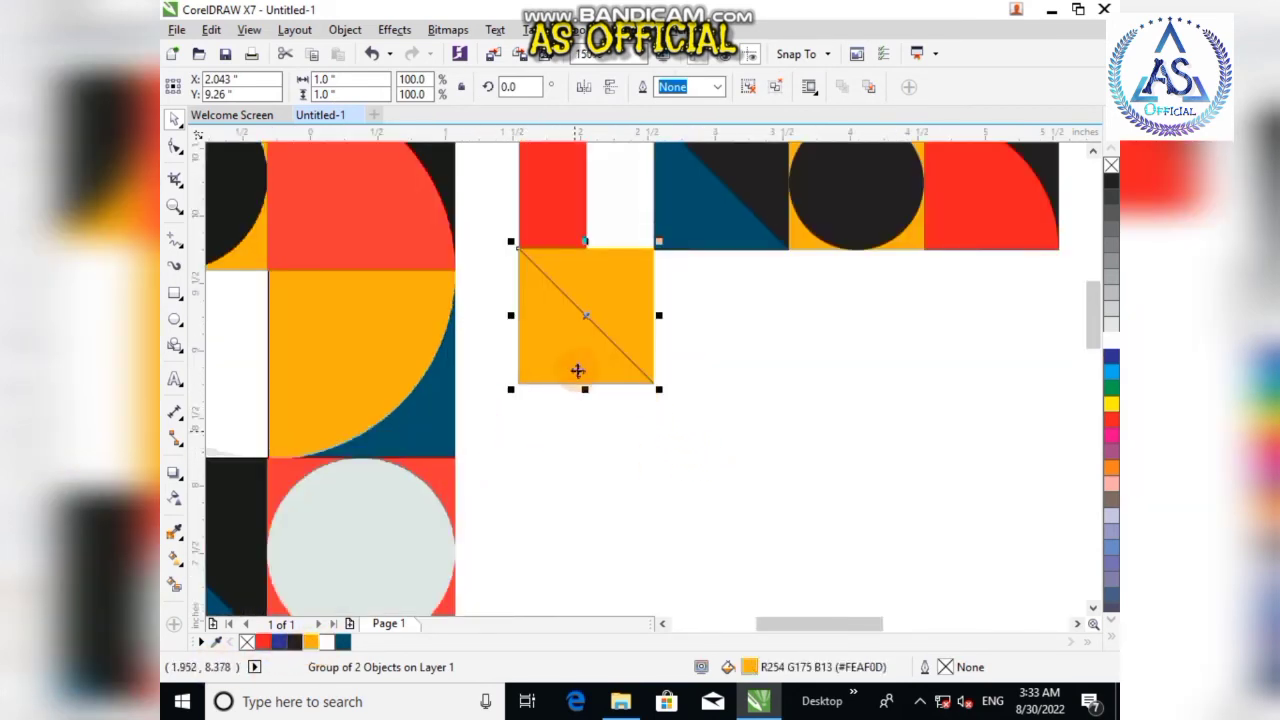
{"action": "left_click", "coordinate": [588, 441]}
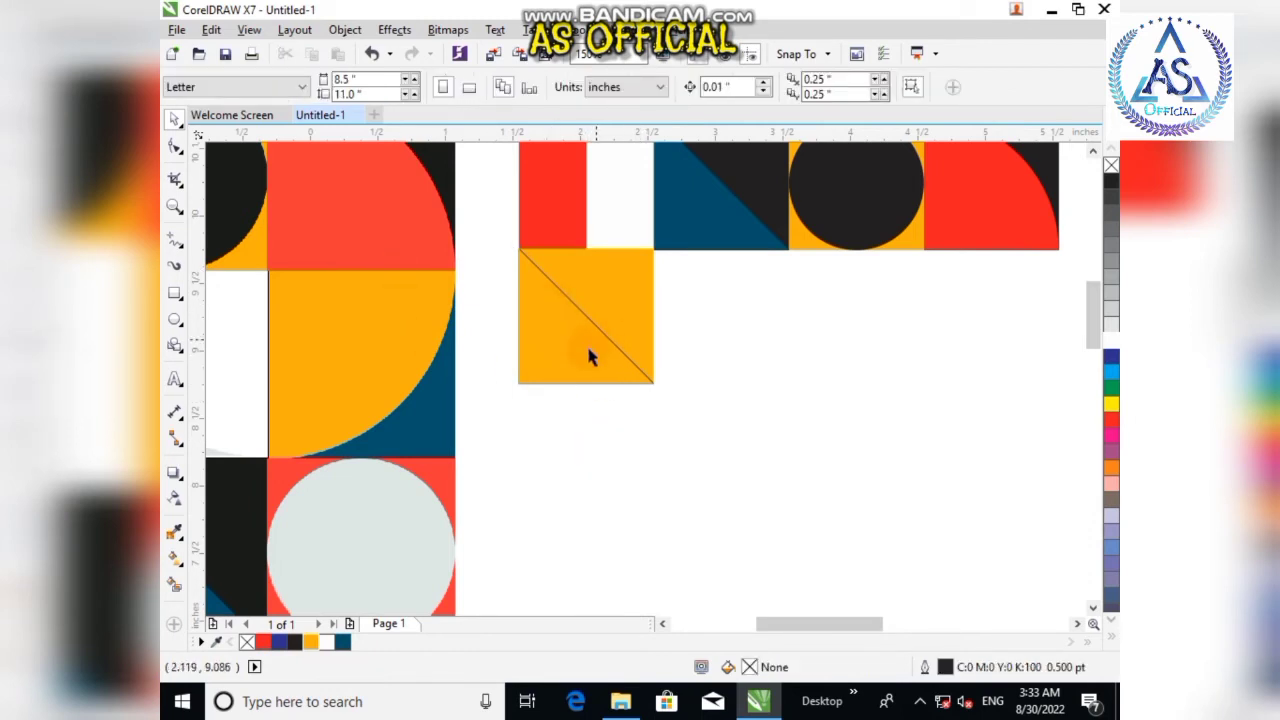
- Ungroup the yellow-filled tile into its triangle and square
{"action": "left_click", "coordinate": [589, 350]}
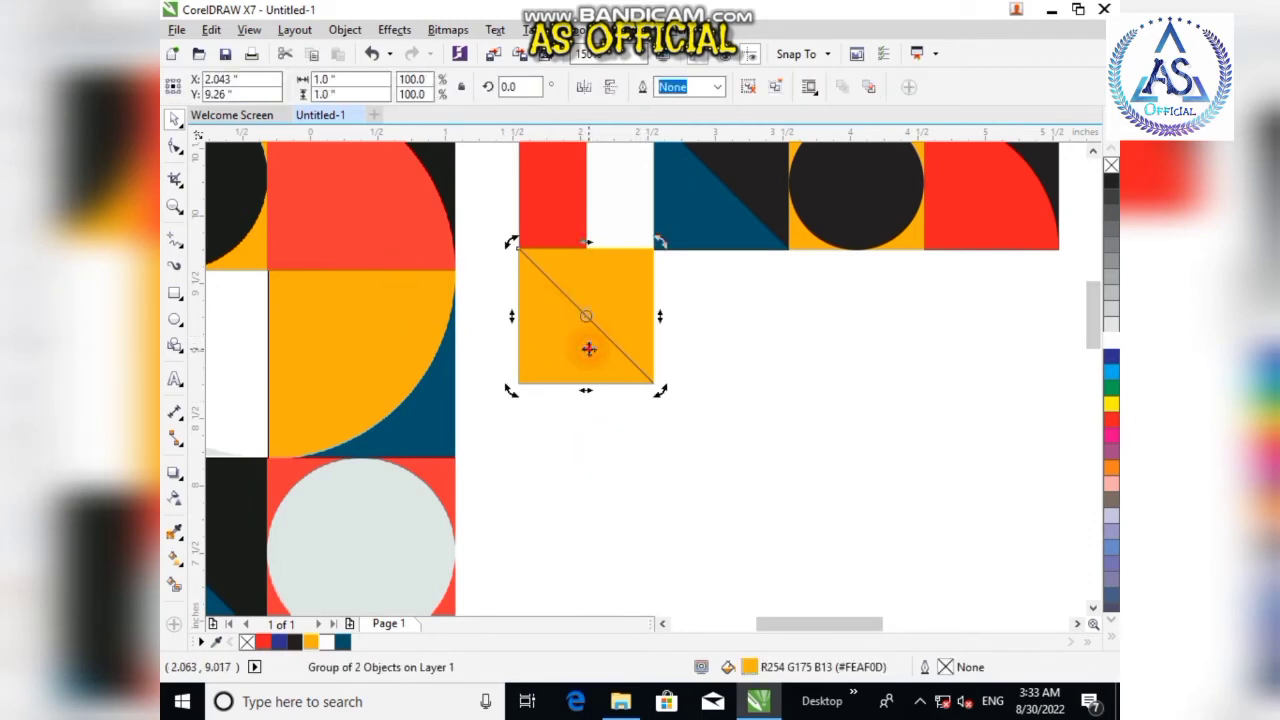
{"action": "left_click", "coordinate": [594, 443]}
{"action": "left_click", "coordinate": [567, 366]}
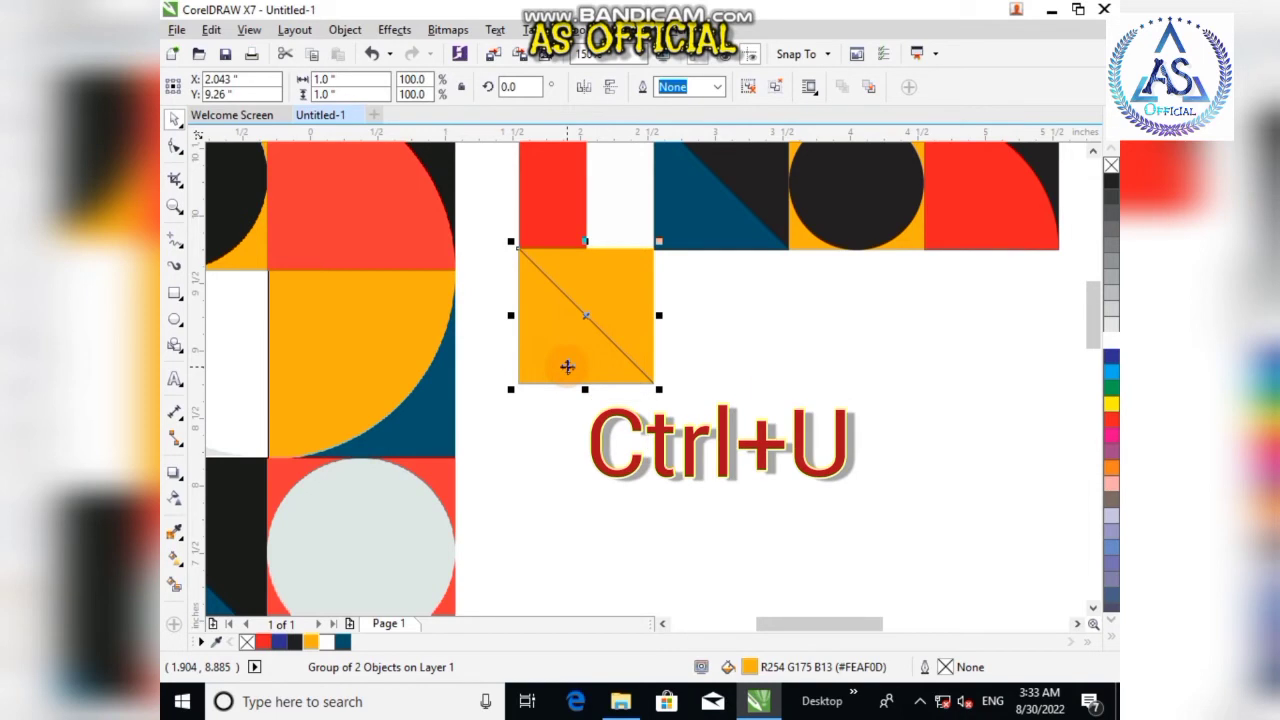
{"action": "key", "text": "ctrl+u"}
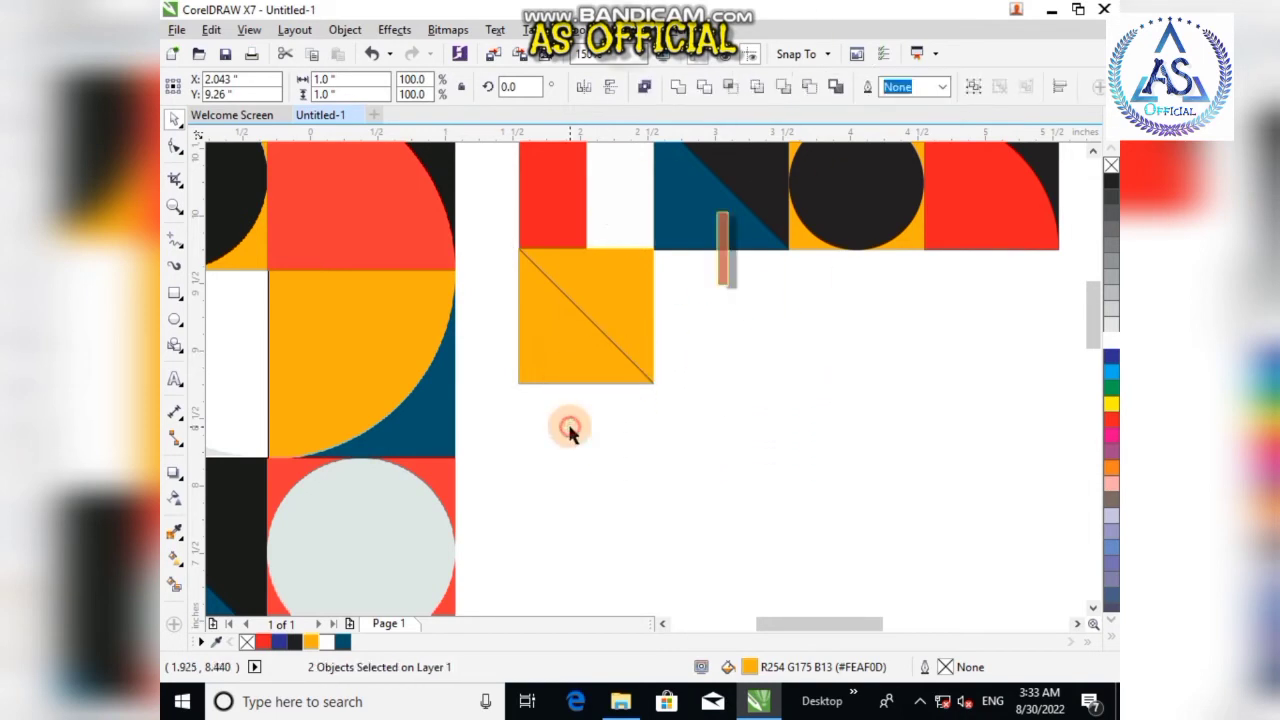
{"action": "left_click", "coordinate": [569, 430]}
- Fill the tile's lower-left triangle white to match the first tile in the reference's second row
{"action": "left_click", "coordinate": [577, 375]}
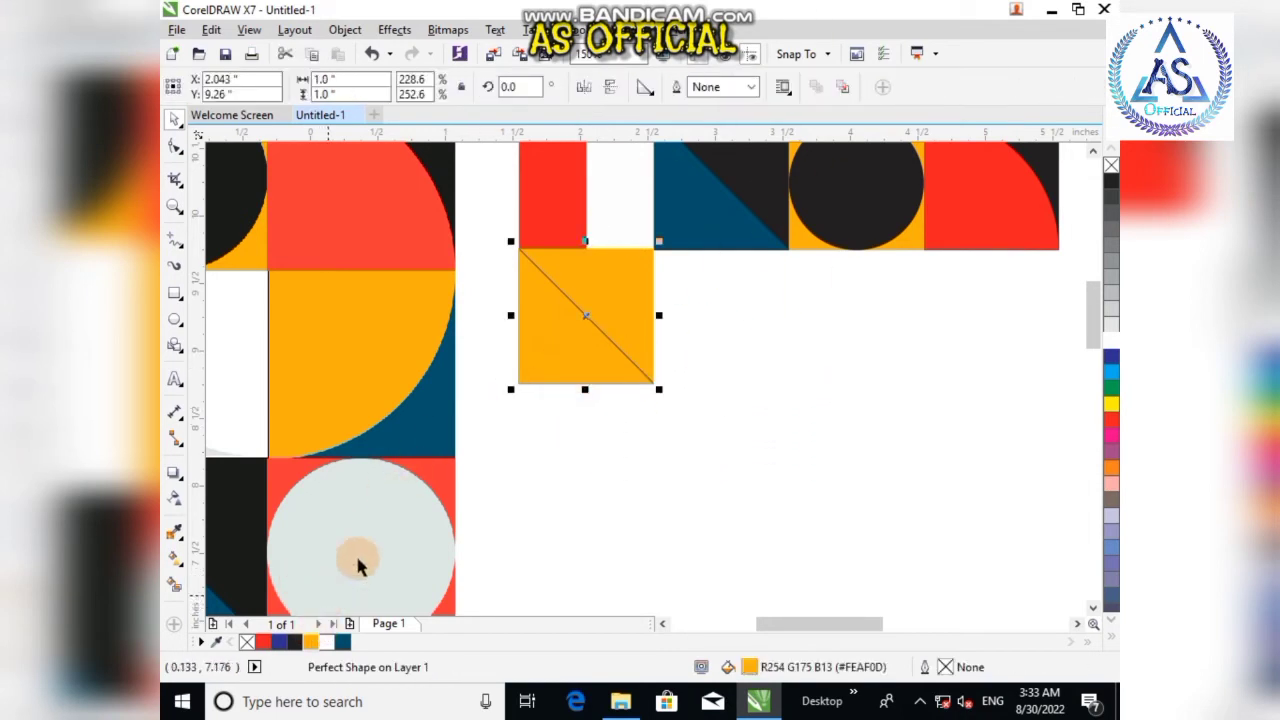
{"action": "scroll", "coordinate": [565, 466], "scroll_direction": "down", "scroll_amount": 4}
{"action": "scroll", "coordinate": [437, 500], "scroll_direction": "up", "scroll_amount": 2}
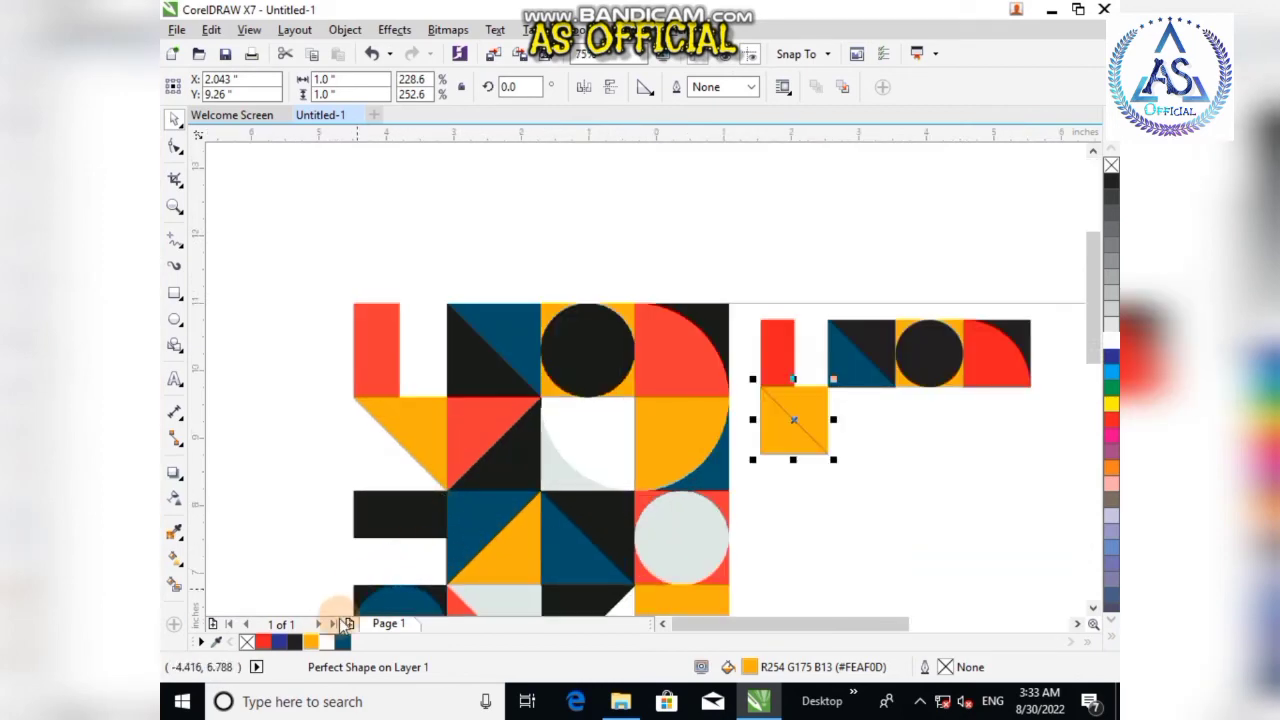
{"action": "left_click", "coordinate": [326, 643]}
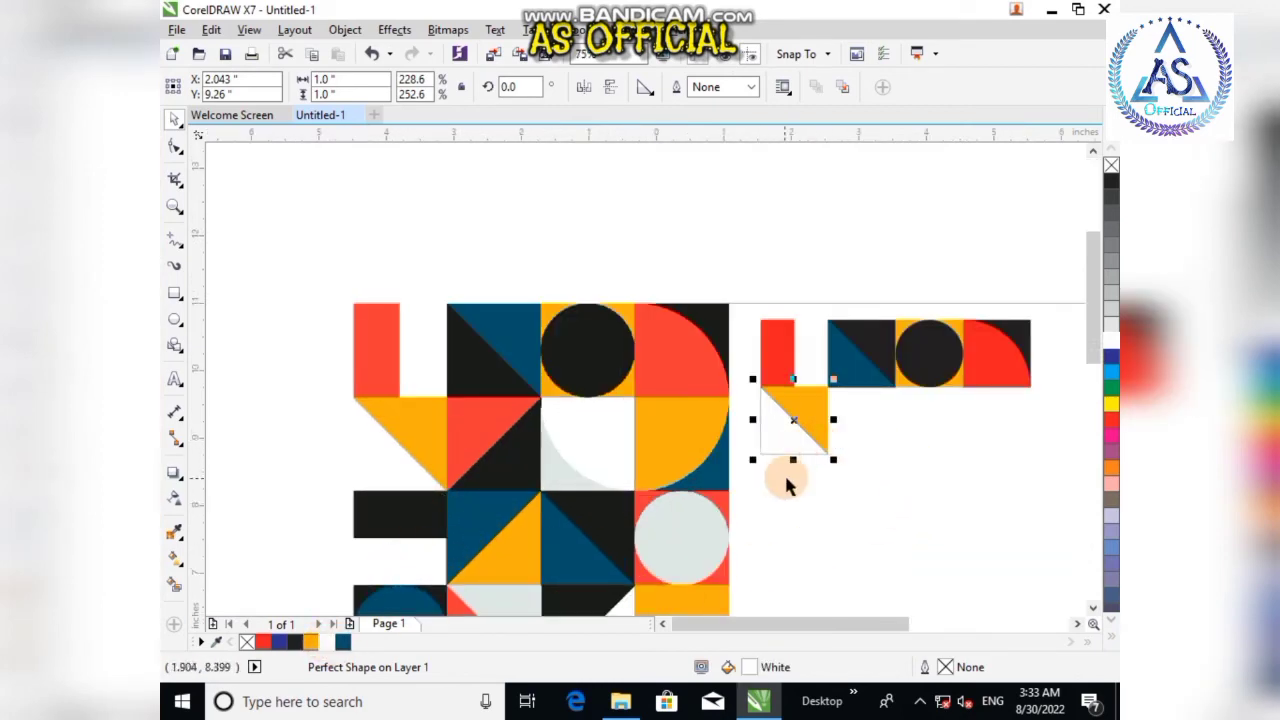
{"action": "scroll", "coordinate": [788, 477], "scroll_direction": "up", "scroll_amount": 3}
{"action": "scroll", "coordinate": [798, 437], "scroll_direction": "down", "scroll_amount": 3}
{"action": "scroll", "coordinate": [856, 432], "scroll_direction": "up", "scroll_amount": 1}
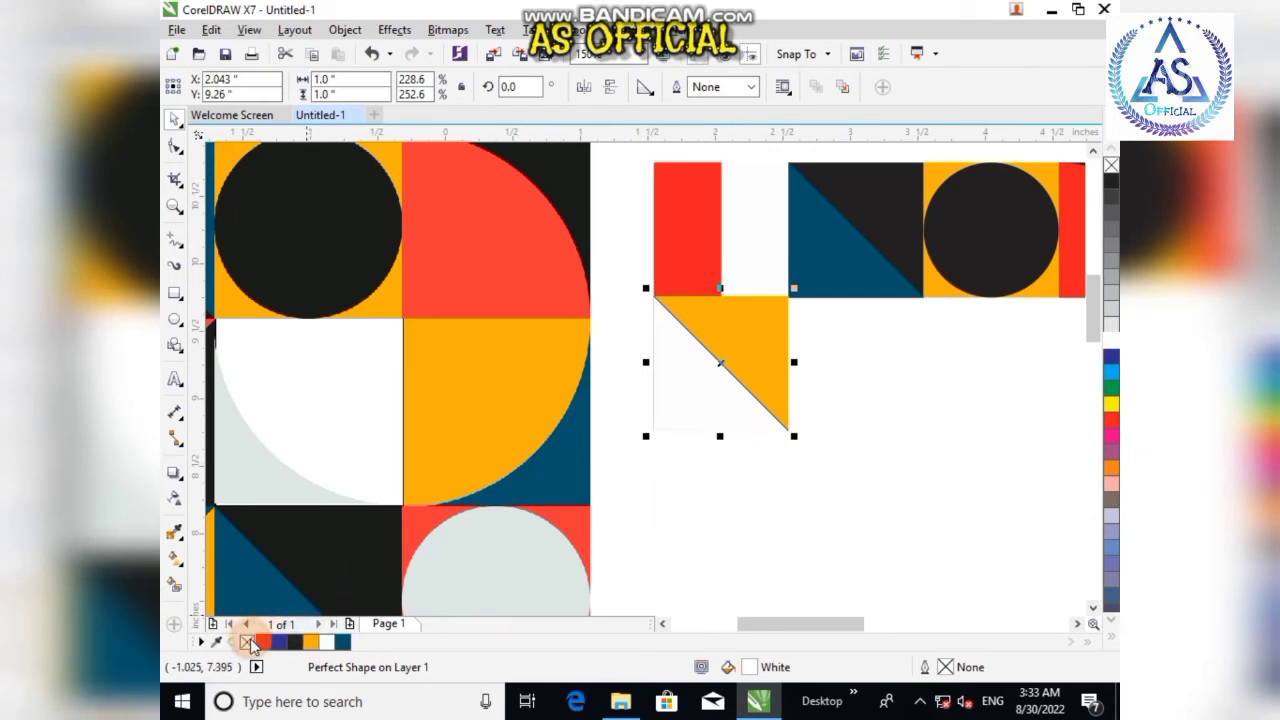
- Try to remove the dark diagonal edge by clearing the outlines of the white triangle and yellow square
{"action": "left_click", "coordinate": [700, 518]}
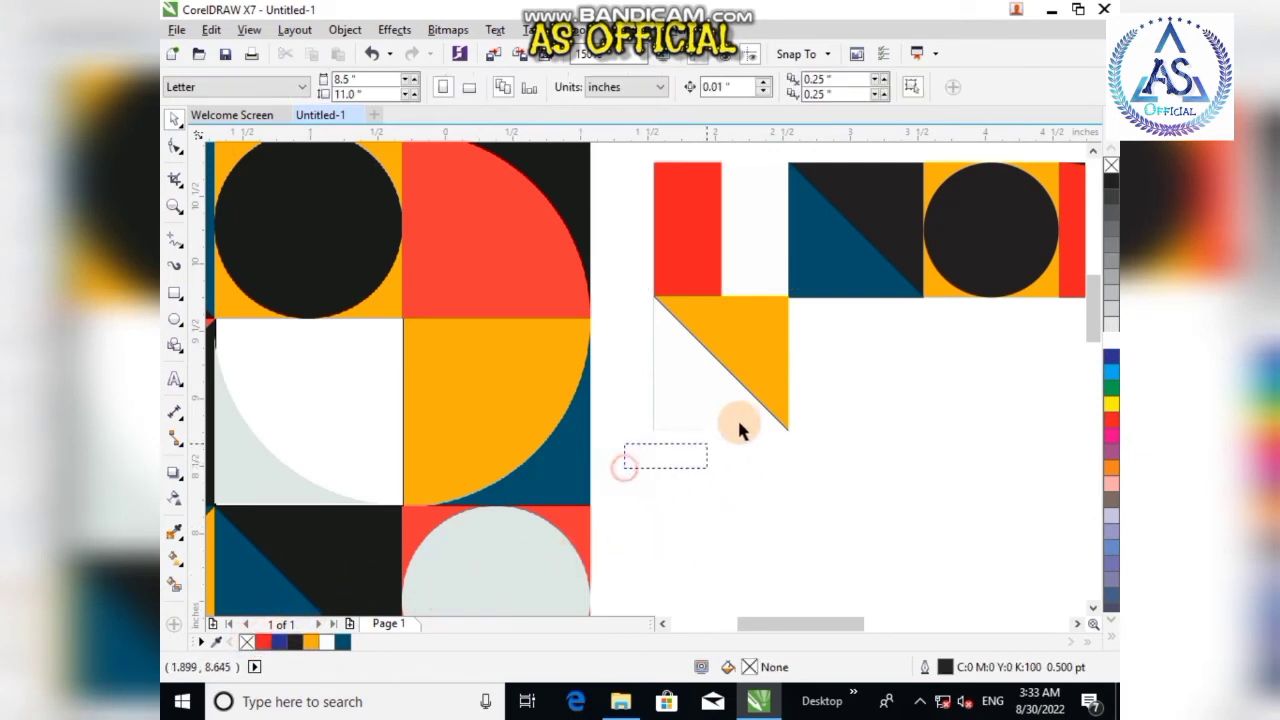
{"action": "left_click_drag", "start_coordinate": [809, 278], "coordinate": [809, 281]}
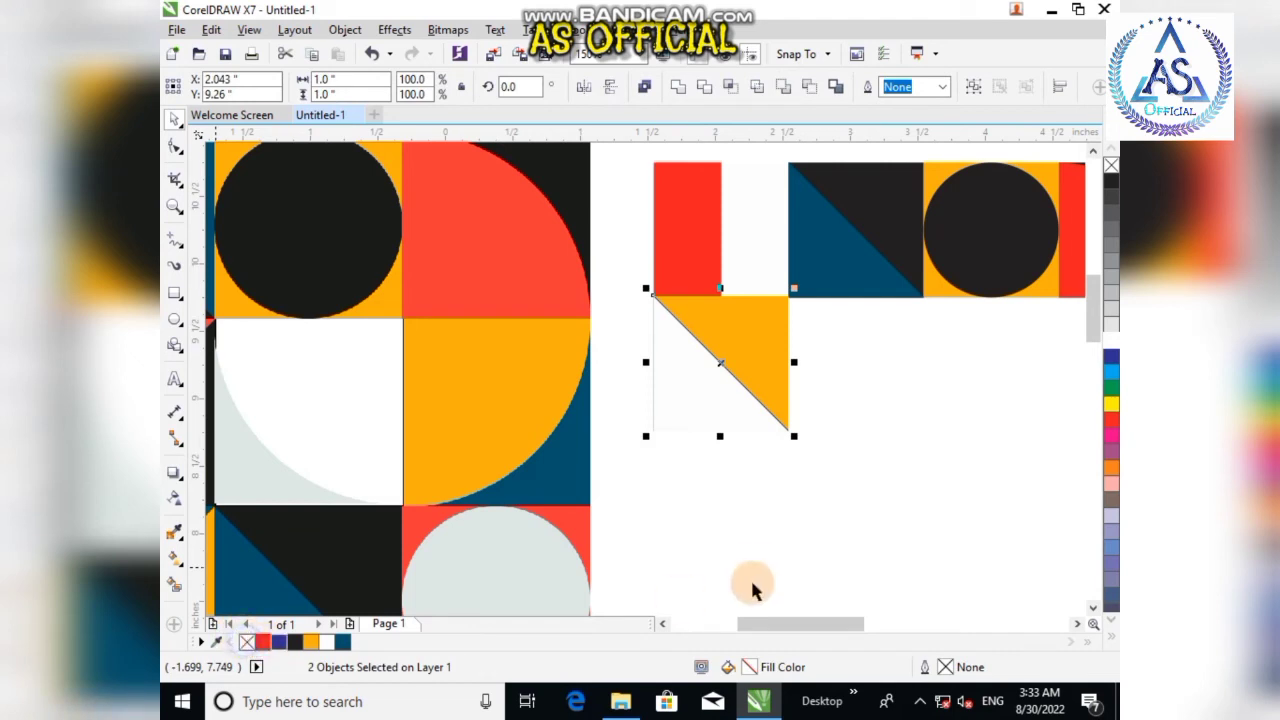
{"action": "left_click", "coordinate": [716, 523]}
{"action": "left_click", "coordinate": [687, 427]}
{"action": "left_click", "coordinate": [701, 484]}
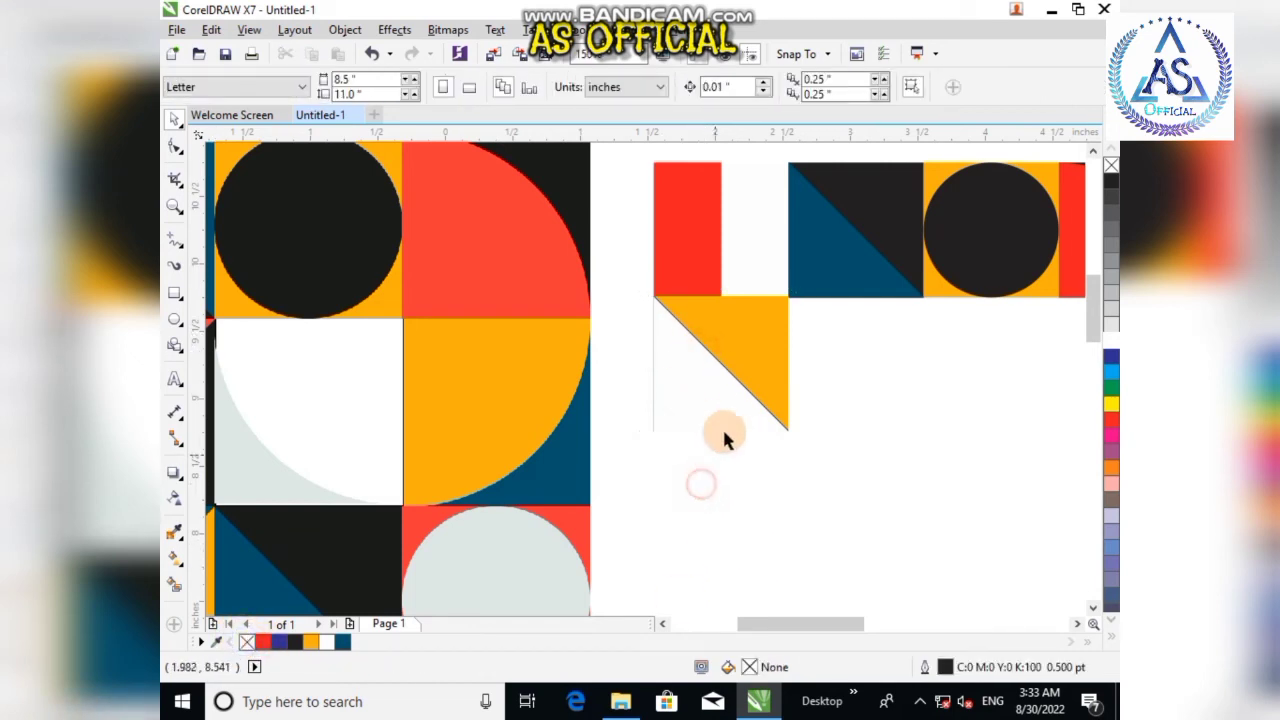
- Delete the leftover rotated blue rectangle from inside the yellow square's PowerClip and finish editing its contents
{"action": "left_click", "coordinate": [753, 395]}
{"action": "left_click", "coordinate": [699, 463]}
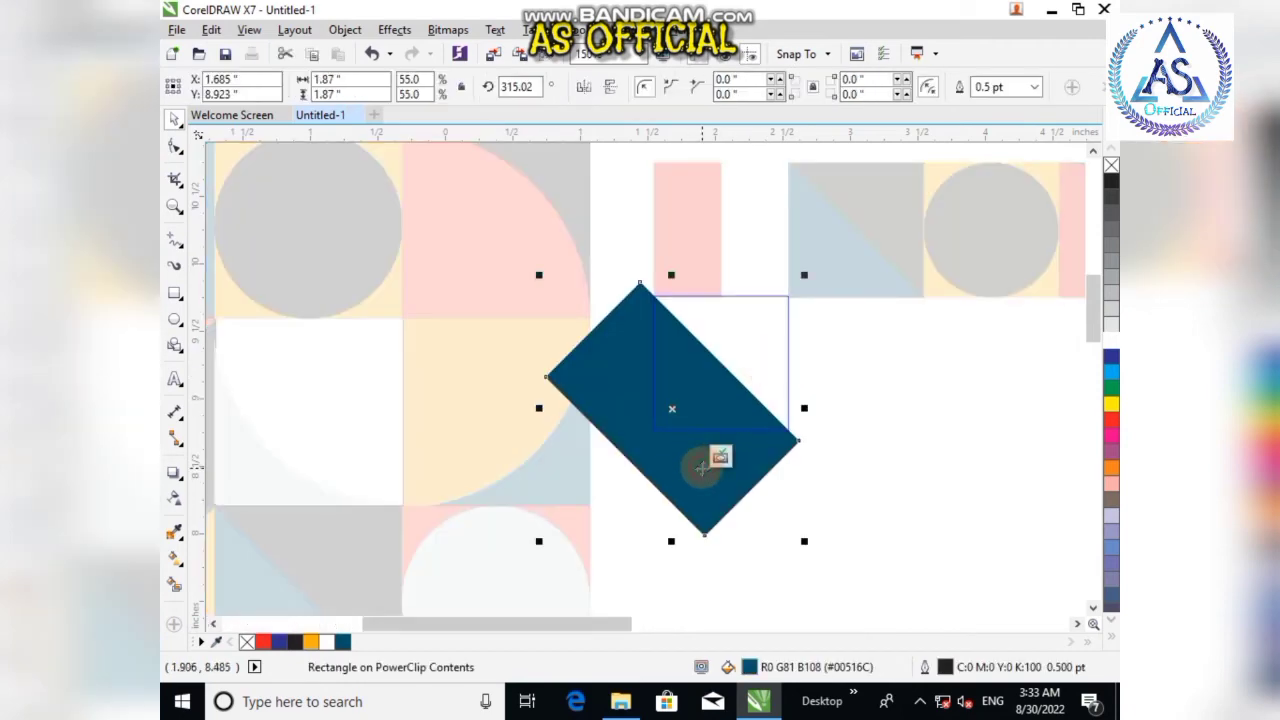
{"action": "key", "text": "Delete"}
{"action": "left_click", "coordinate": [721, 460]}
{"action": "left_click", "coordinate": [723, 494]}
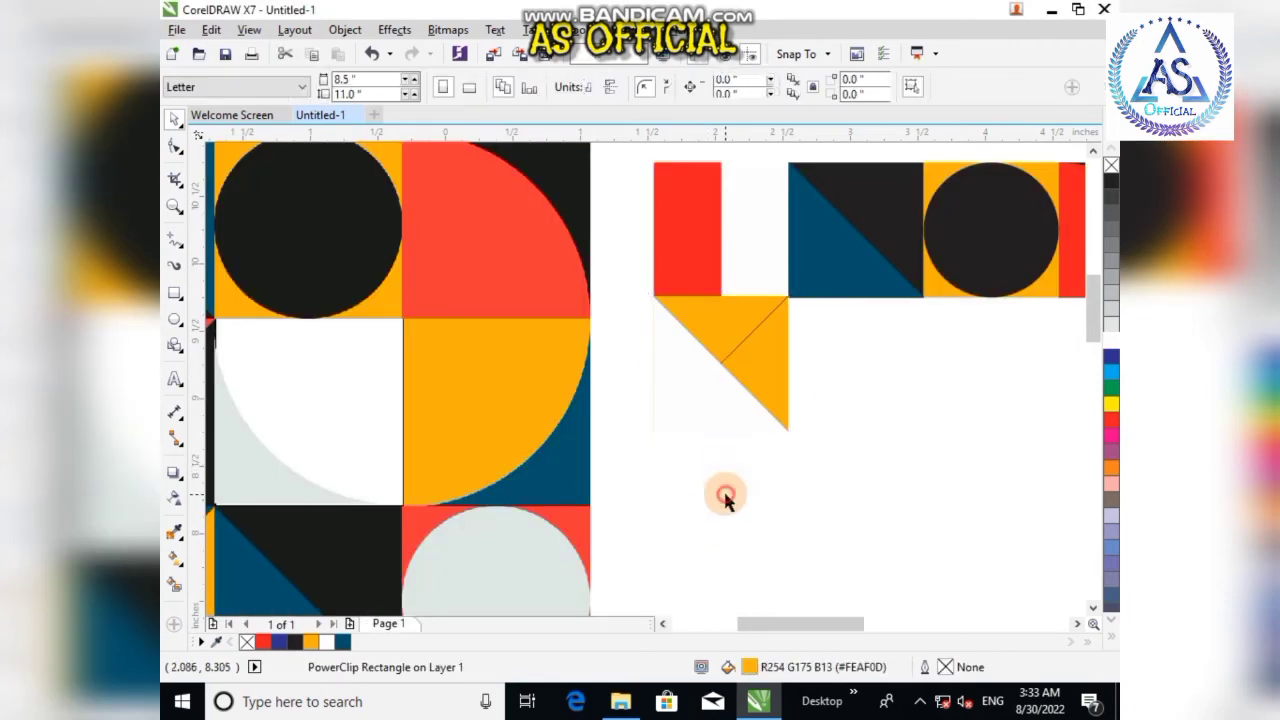
- Draw a small rectangle about 0.19 by 0.28 inches inside the yellow square's PowerClip, below its frame, and finish editing
{"action": "left_click", "coordinate": [753, 370]}
{"action": "left_click", "coordinate": [716, 437]}
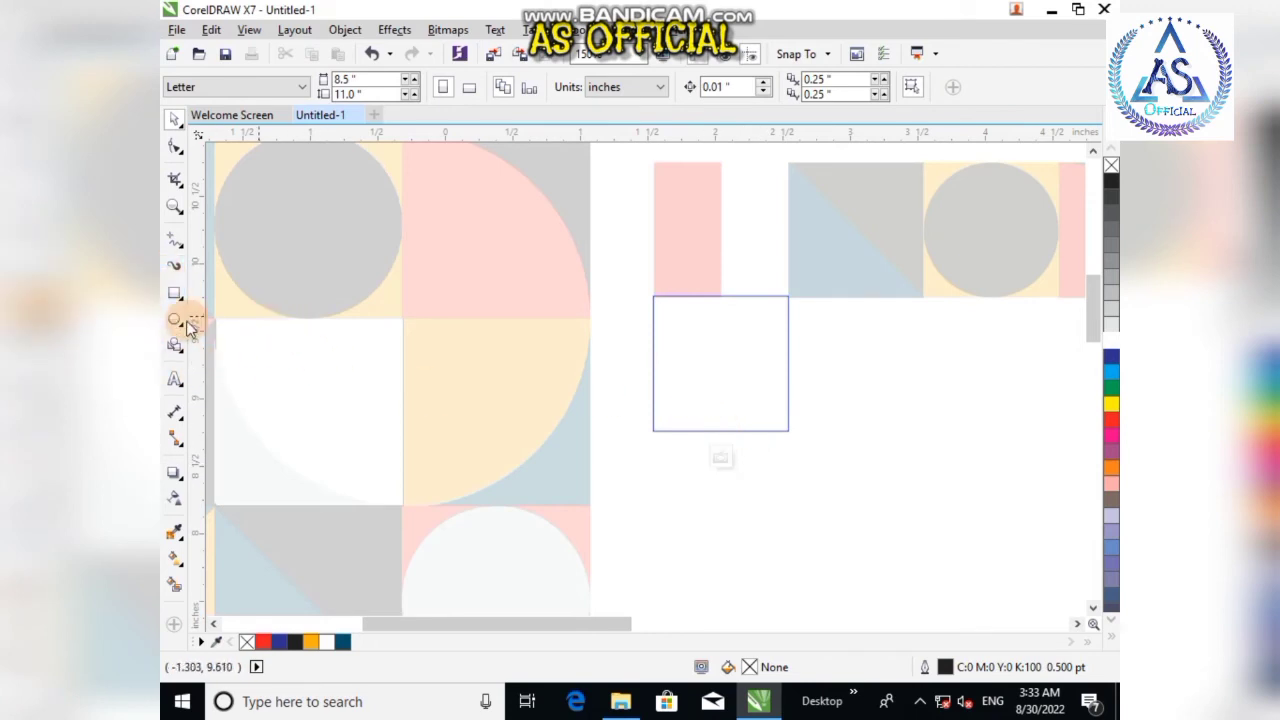
{"action": "left_click", "coordinate": [174, 293]}
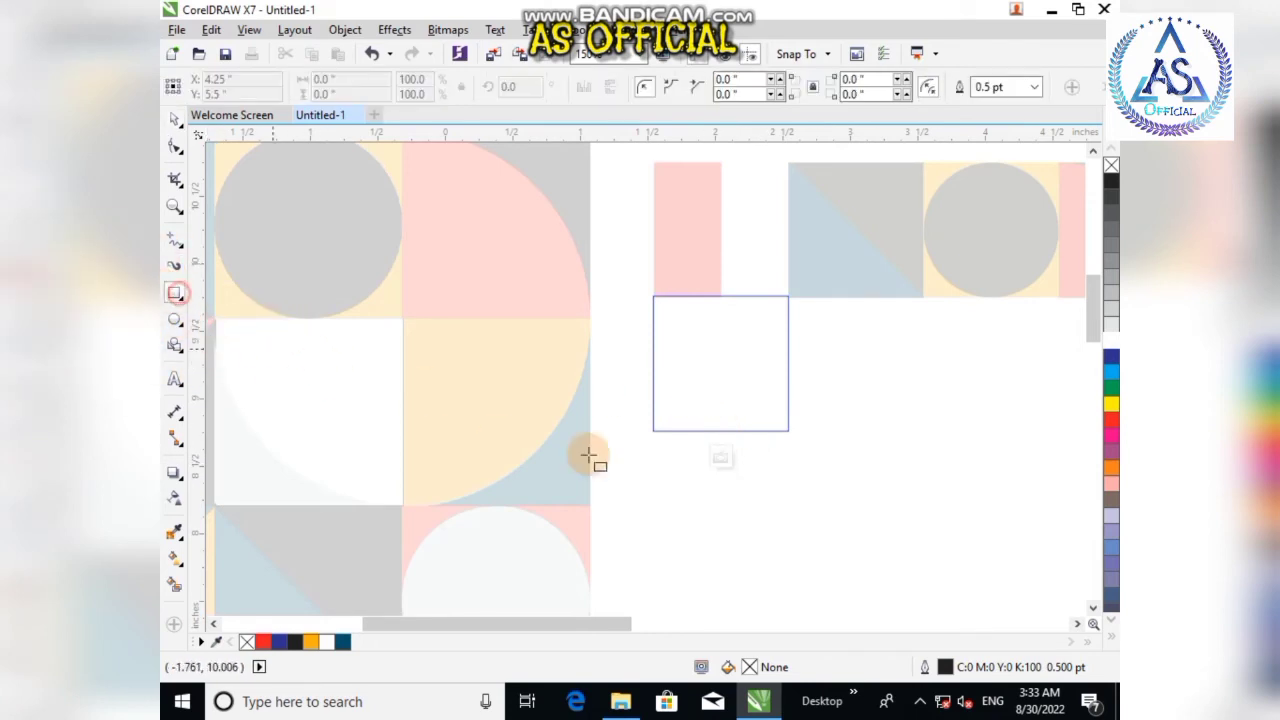
{"action": "left_click_drag", "start_coordinate": [687, 438], "coordinate": [727, 488]}
{"action": "left_click", "coordinate": [698, 490]}
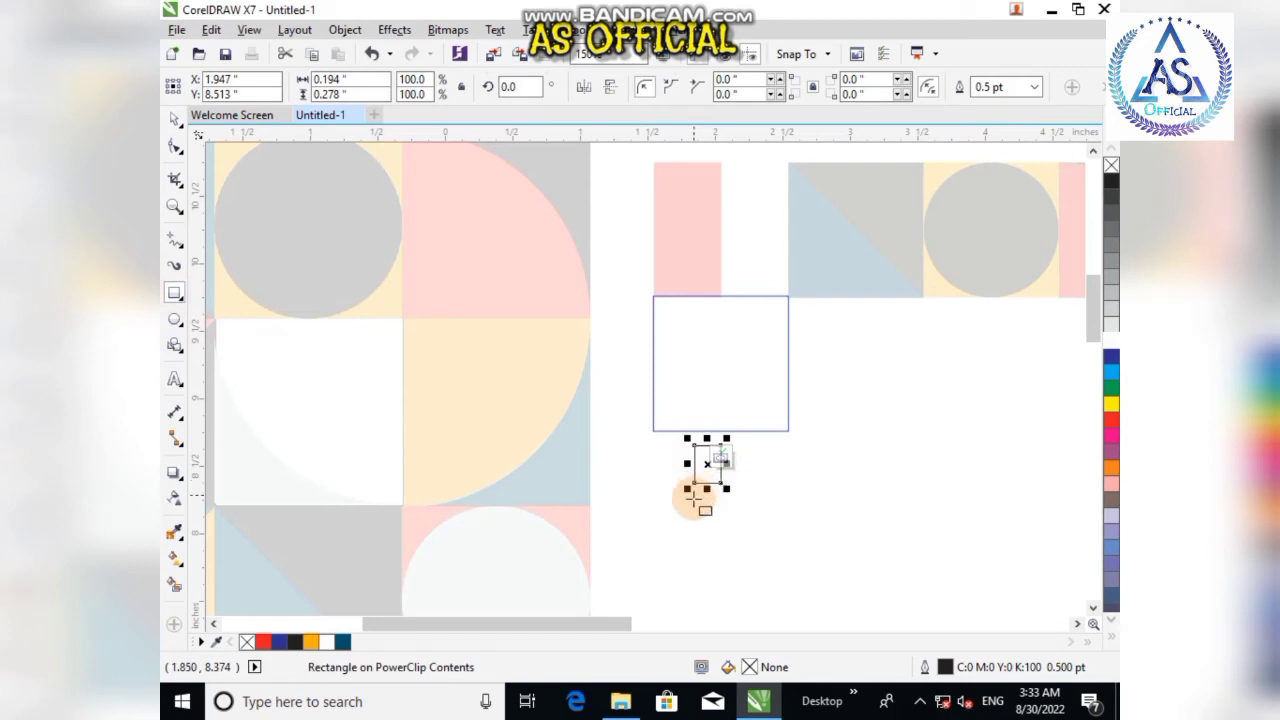
{"action": "left_click", "coordinate": [722, 458]}
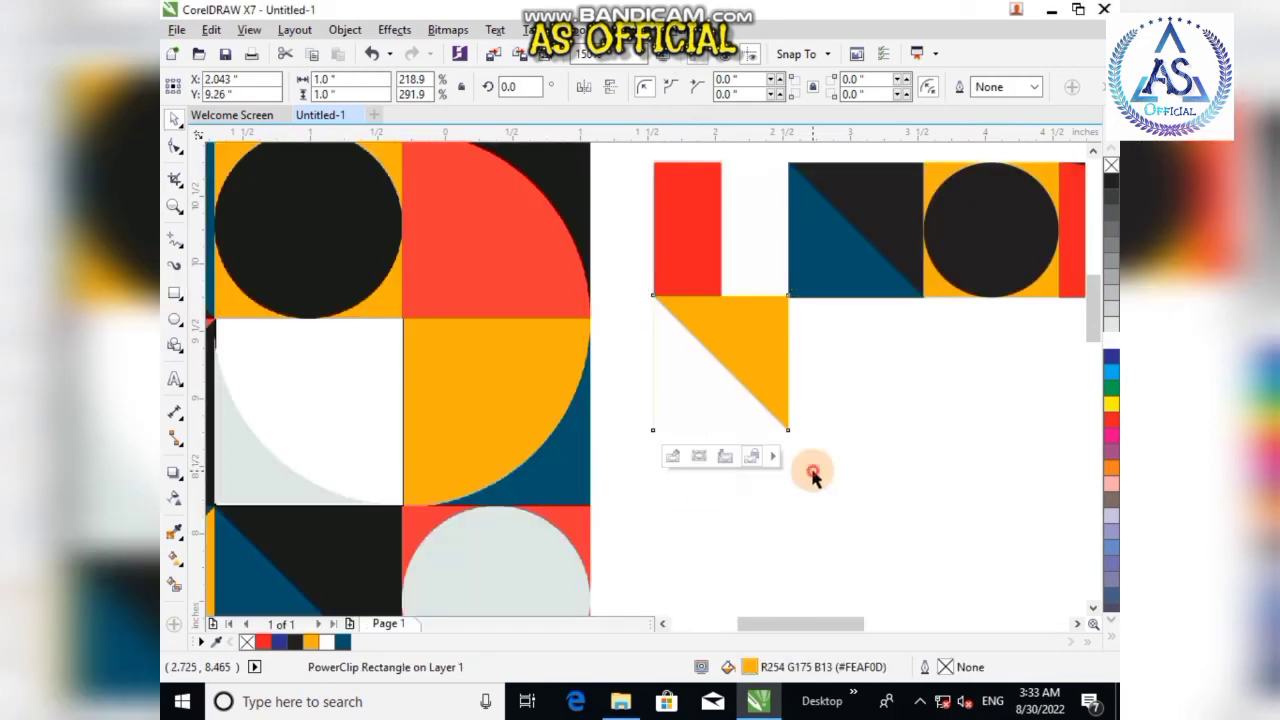
{"action": "left_click", "coordinate": [812, 476]}
- Group the white triangle with the yellow square behind it
{"action": "scroll", "coordinate": [695, 373], "scroll_direction": "up", "scroll_amount": 3}
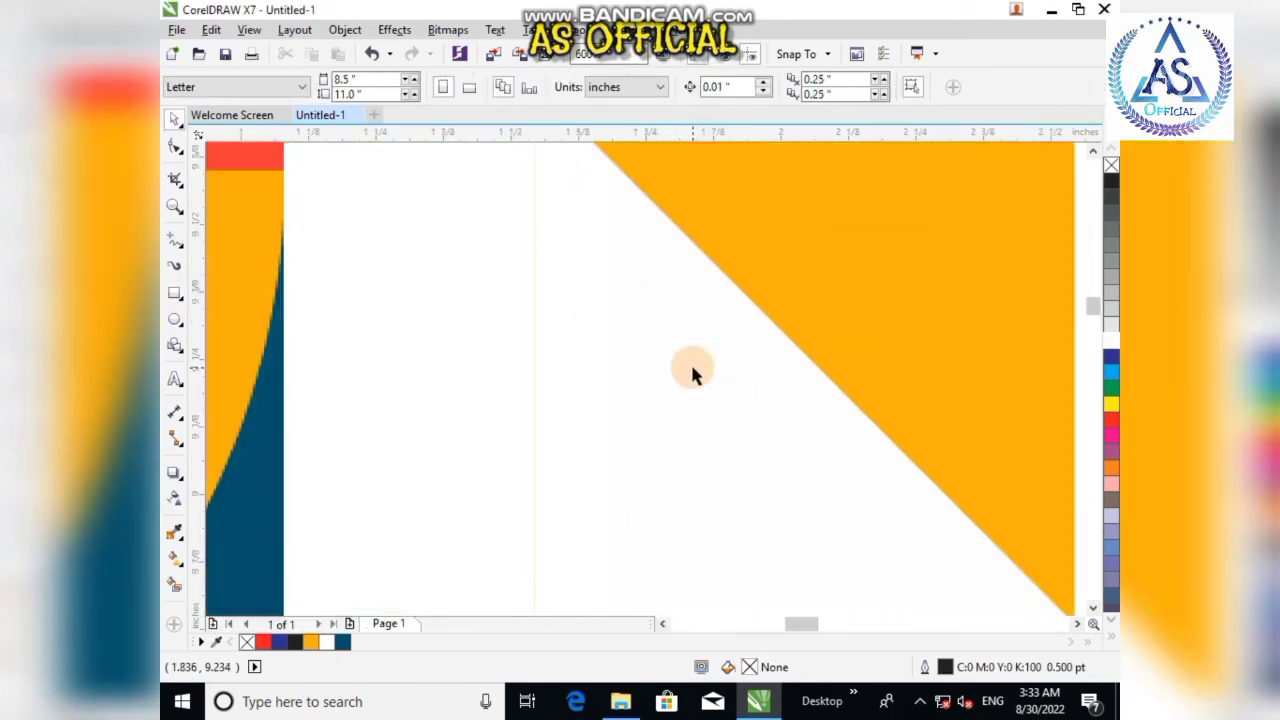
{"action": "left_click", "coordinate": [620, 388]}
{"action": "left_click", "coordinate": [878, 330], "text": "shift"}
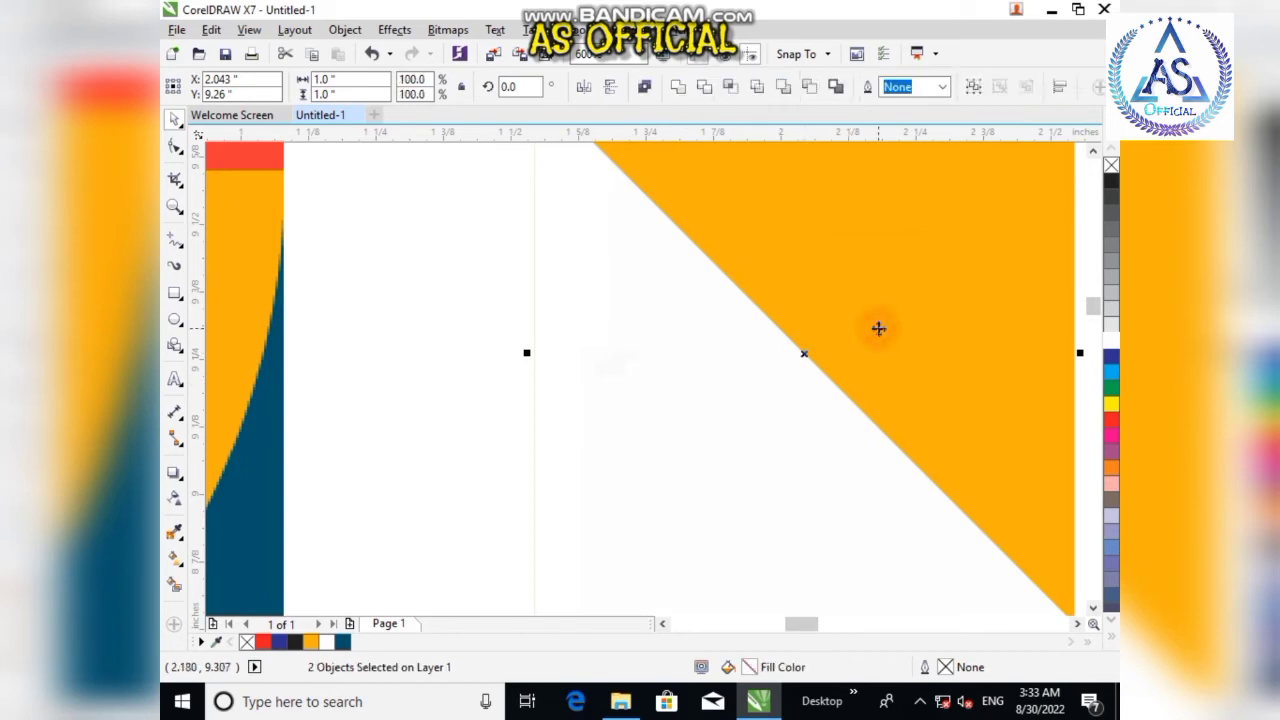
{"action": "key", "text": "ctrl+g"}
- Left-align the yellow-and-white triangle tile with the red-and-white tile directly above it
{"action": "left_click_drag", "start_coordinate": [893, 326], "coordinate": [885, 326]}
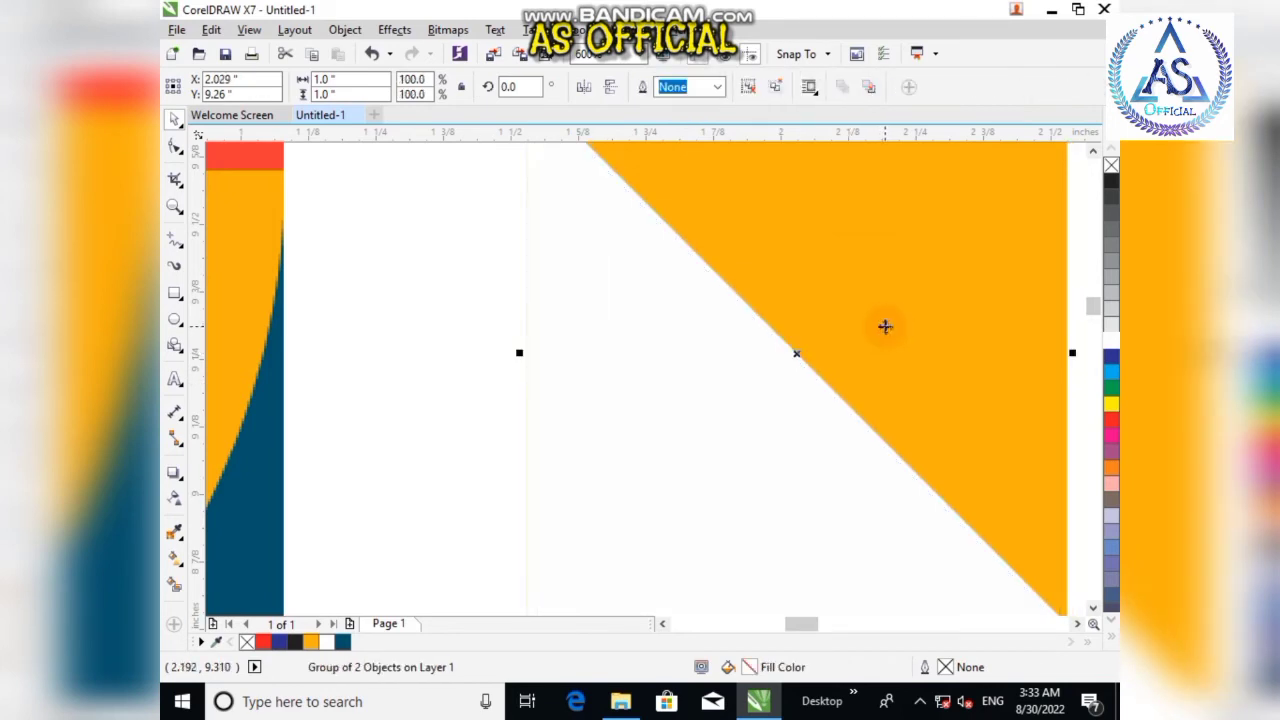
{"action": "scroll", "coordinate": [754, 434], "scroll_direction": "down", "scroll_amount": 3}
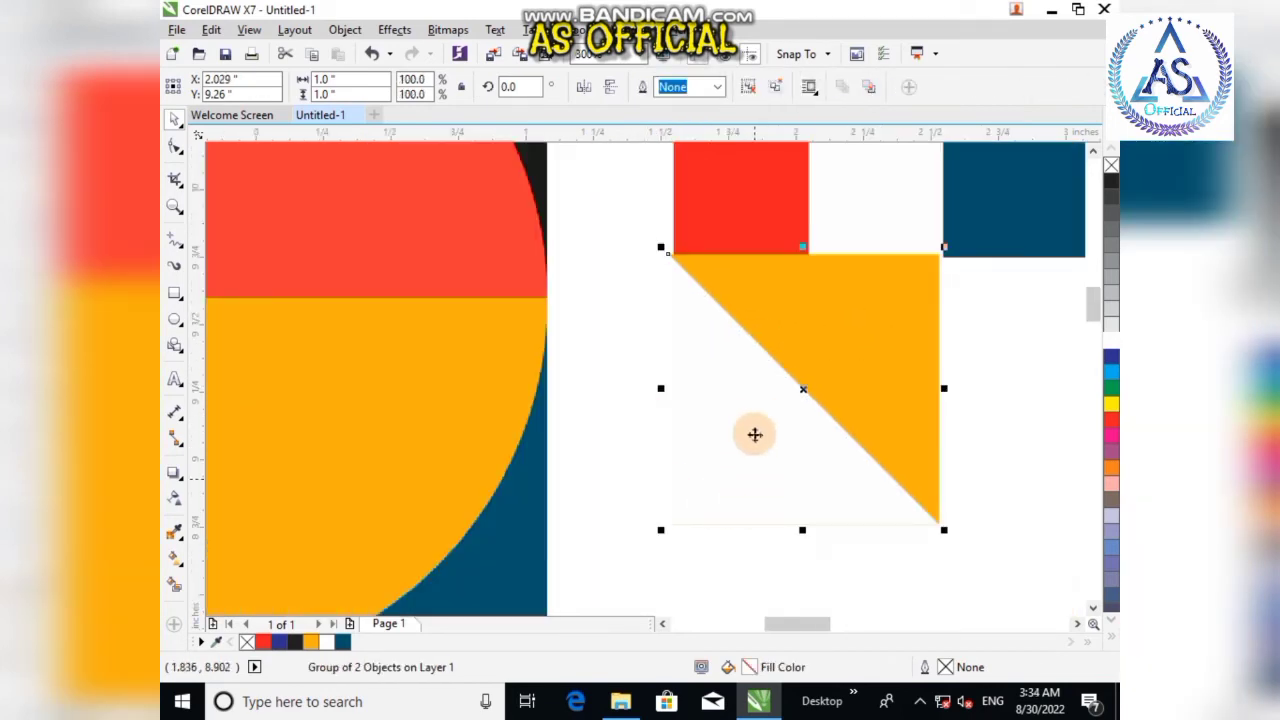
{"action": "scroll", "coordinate": [760, 334], "scroll_direction": "up", "scroll_amount": 5}
{"action": "scroll", "coordinate": [727, 377], "scroll_direction": "down", "scroll_amount": 1}
{"action": "scroll", "coordinate": [617, 326], "scroll_direction": "down", "scroll_amount": 2}
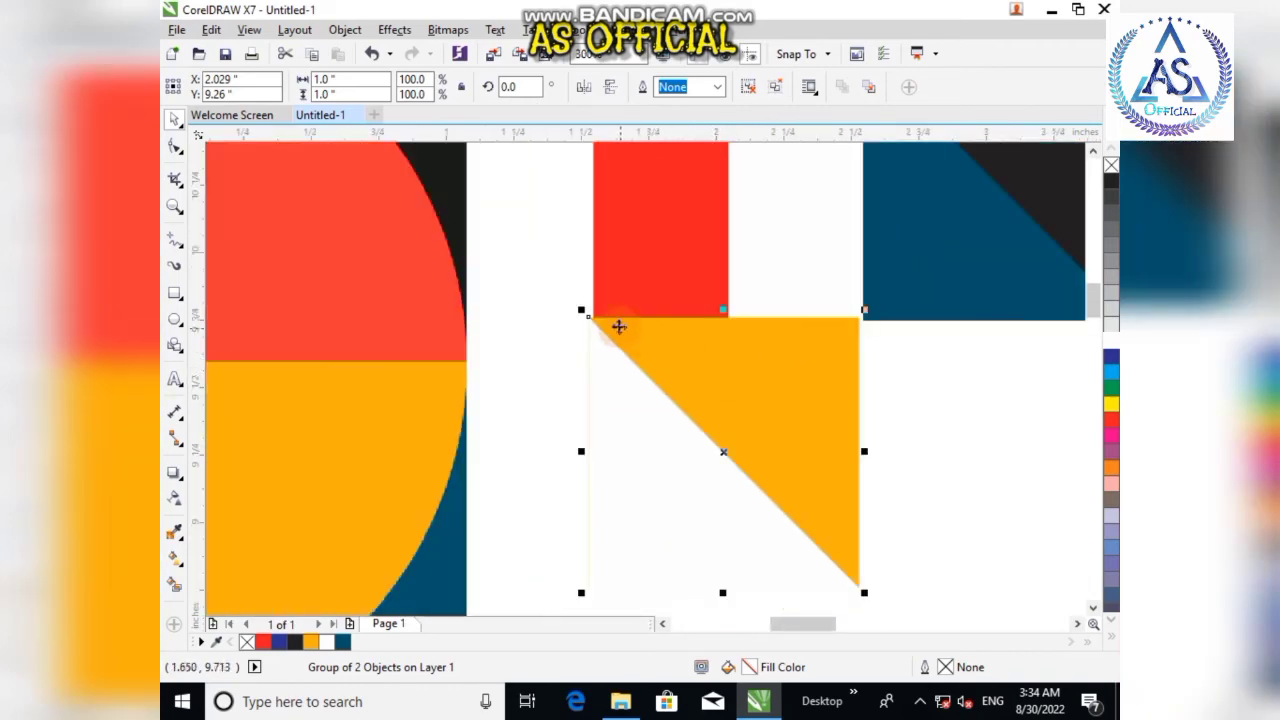
{"action": "scroll", "coordinate": [620, 321], "scroll_direction": "up", "scroll_amount": 4}
{"action": "key", "text": "ctrl+u"}
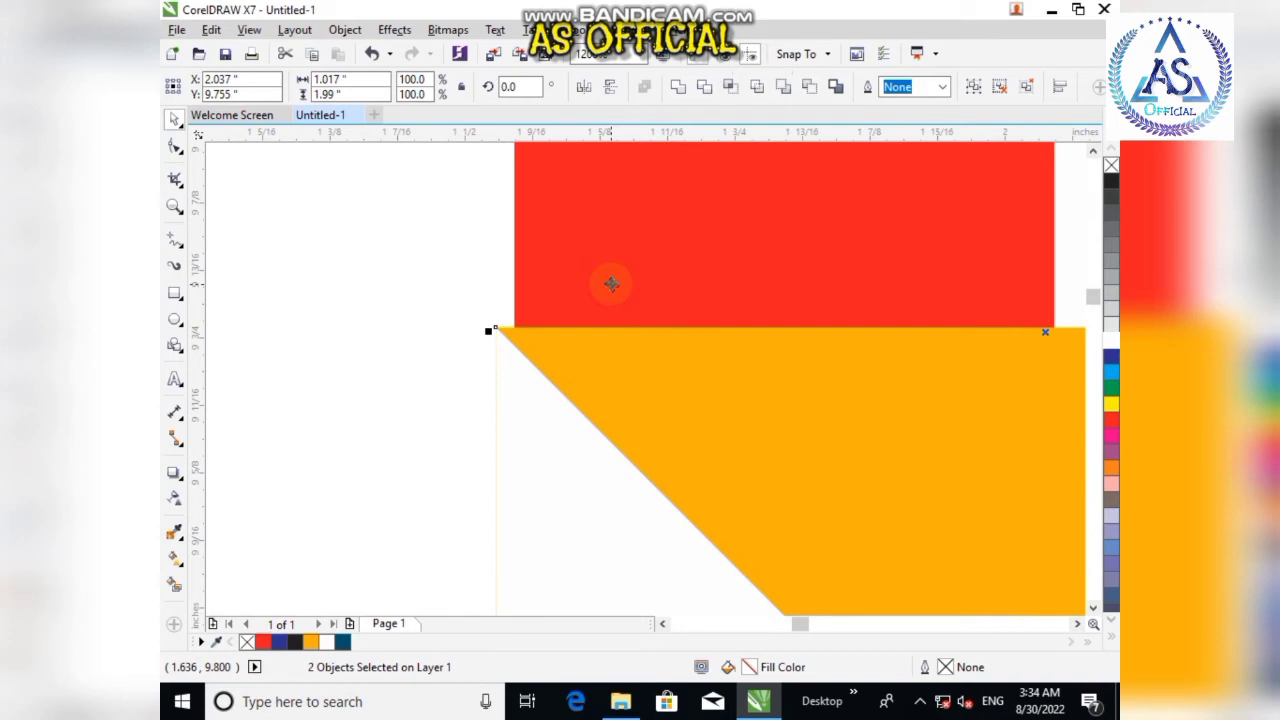
{"action": "key", "text": "l"}
{"action": "scroll", "coordinate": [621, 357], "scroll_direction": "down", "scroll_amount": 5}
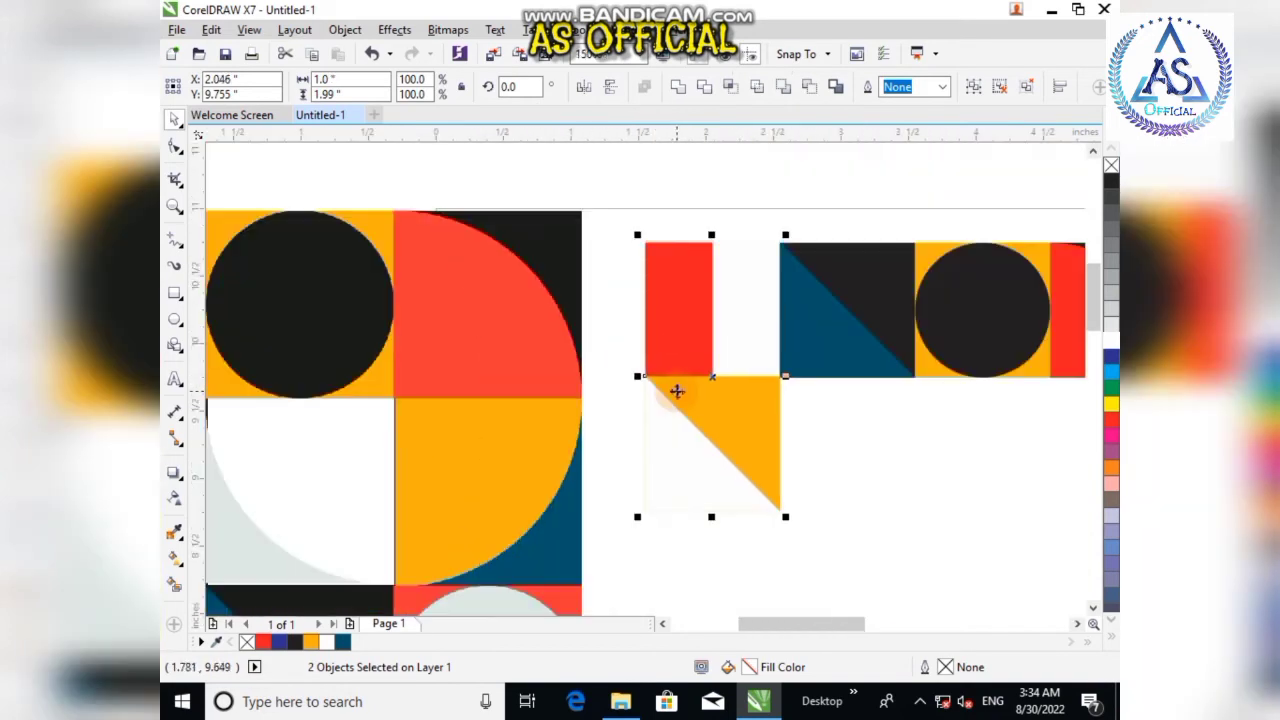
- Nudge the stacked red-and-white and yellow-and-white tiles together so they line up with the neighbouring blue-and-black tile
{"action": "scroll", "coordinate": [781, 401], "scroll_direction": "up", "scroll_amount": 4}
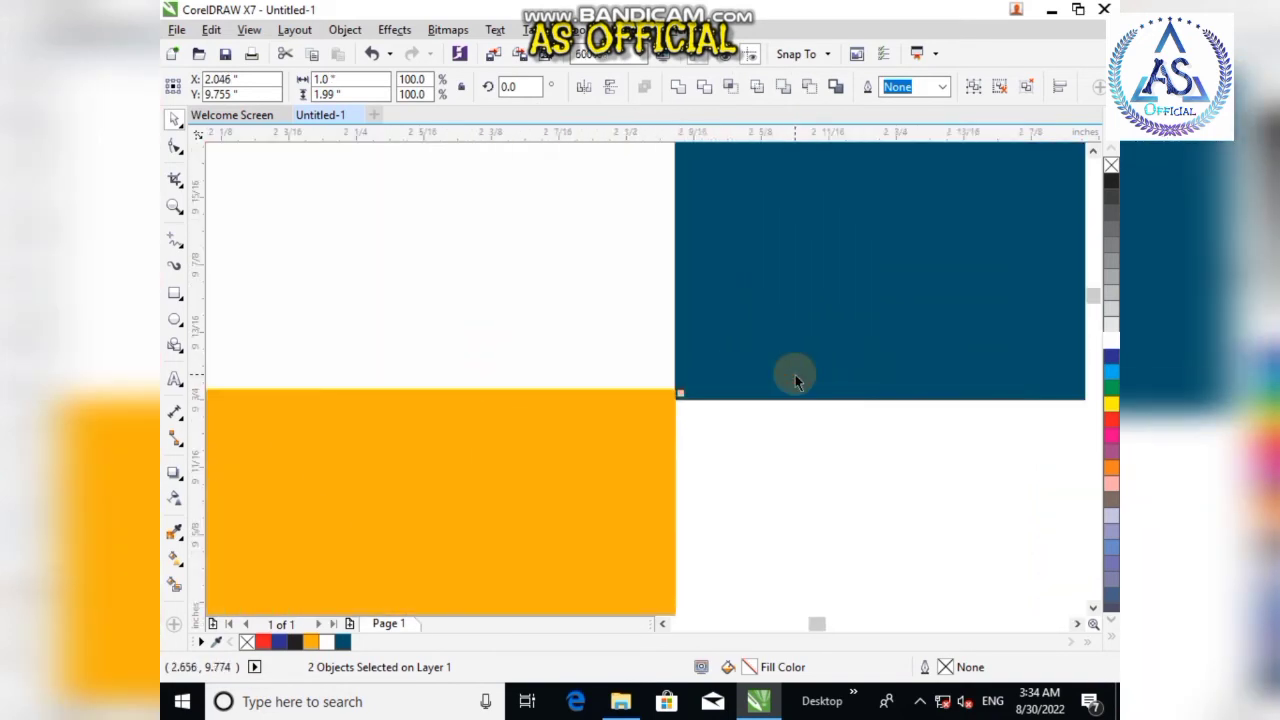
{"action": "scroll", "coordinate": [698, 408], "scroll_direction": "up", "scroll_amount": 3}
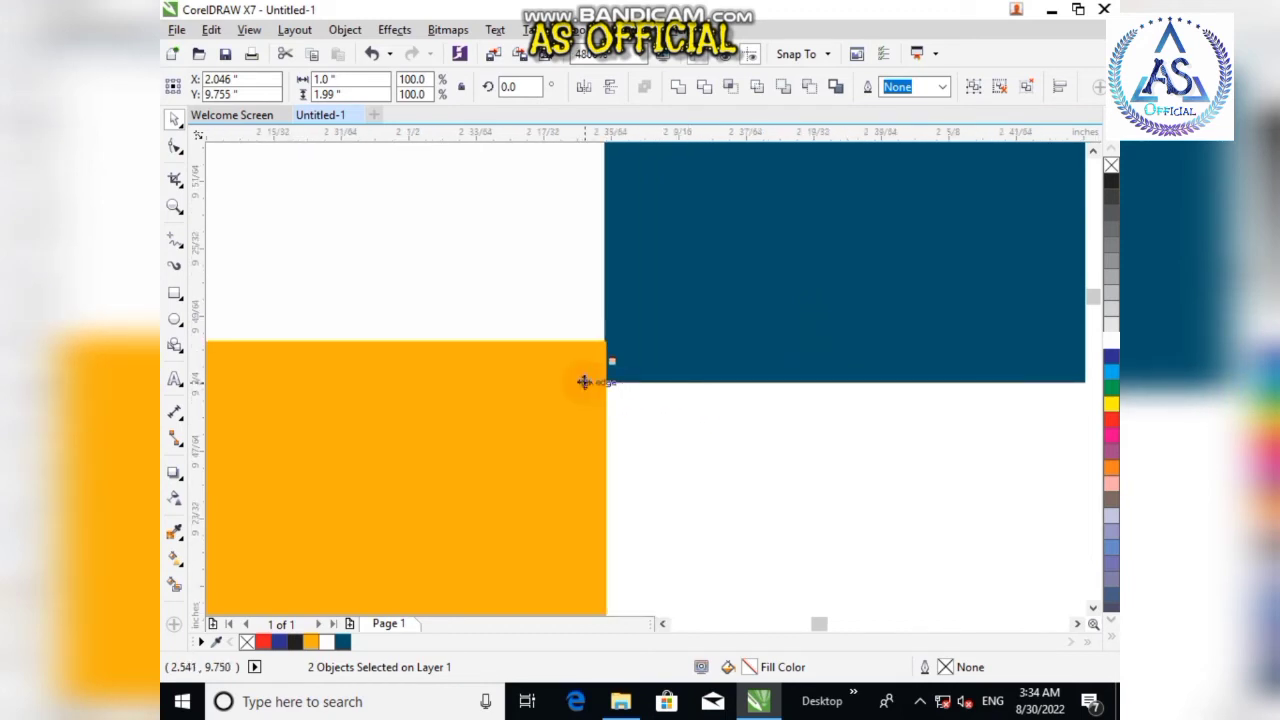
{"action": "scroll", "coordinate": [584, 381], "scroll_direction": "up", "scroll_amount": 2}
{"action": "key", "text": "Down"}
{"action": "key", "text": "Down"}
{"action": "key", "text": "Up"}
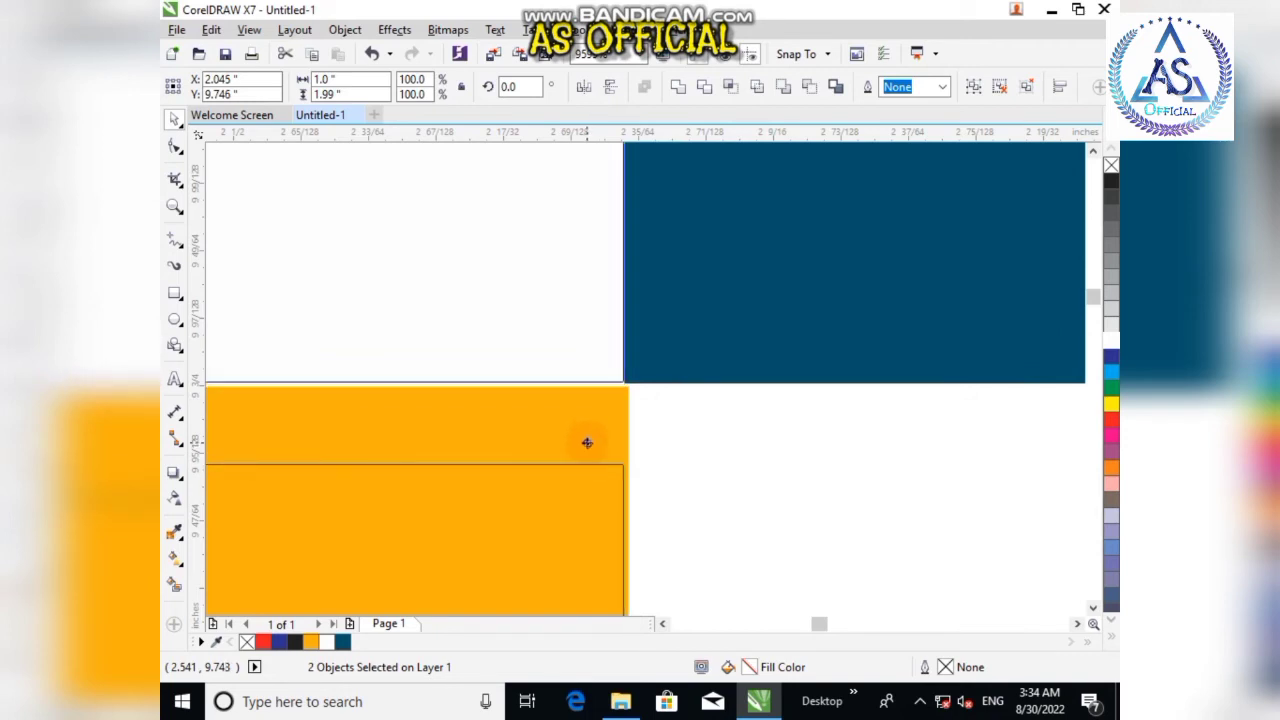
{"action": "left_click_drag", "start_coordinate": [591, 447], "coordinate": [590, 448]}
{"action": "left_click", "coordinate": [741, 449]}
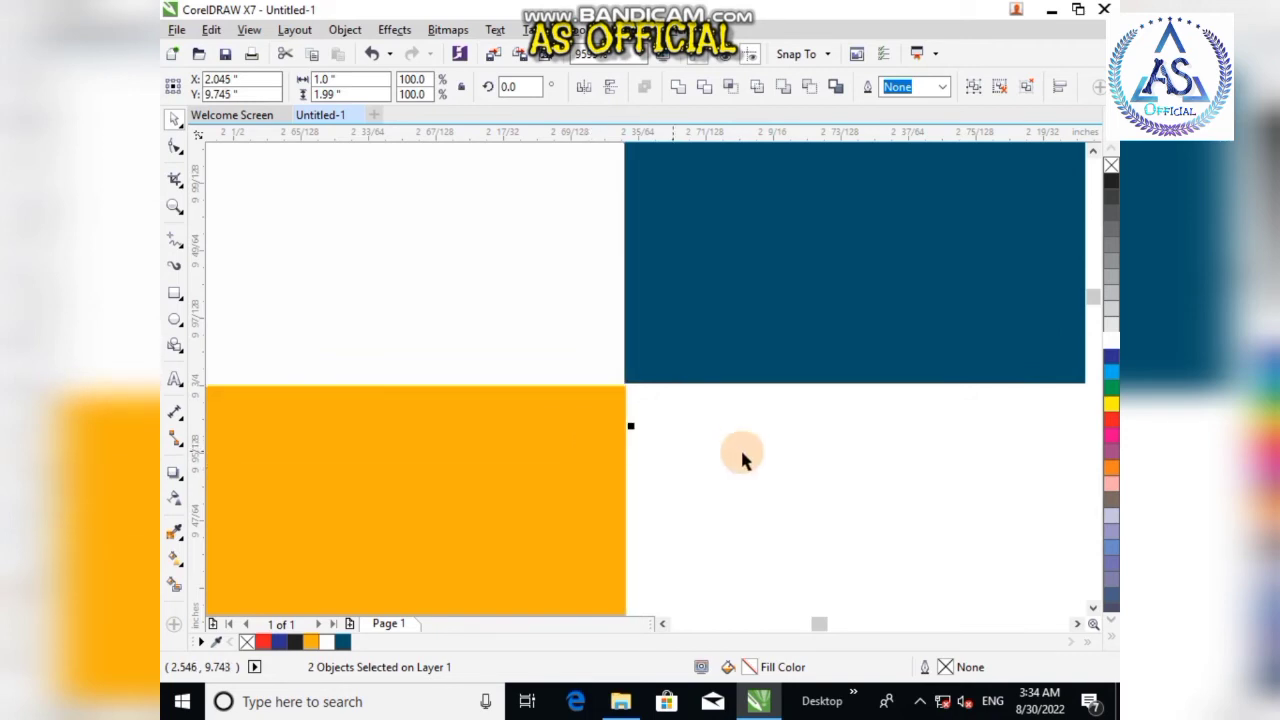
- Move the yellow-and-white tile down to about Y 9.25 inches so it sits against the first row's lower edge
{"action": "left_click", "coordinate": [615, 435]}
{"action": "left_click", "coordinate": [615, 435]}
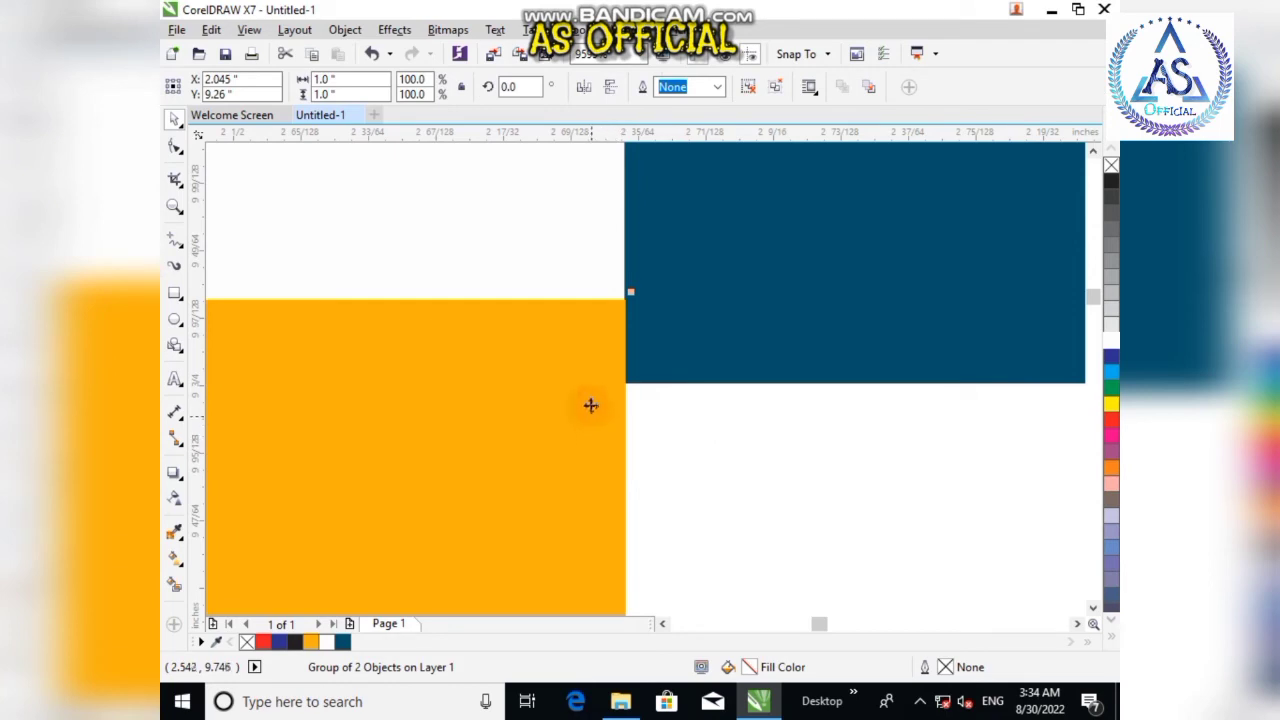
{"action": "left_click_drag", "start_coordinate": [590, 405], "coordinate": [589, 486]}
{"action": "scroll", "coordinate": [669, 407], "scroll_direction": "down", "scroll_amount": 3}
{"action": "scroll", "coordinate": [672, 420], "scroll_direction": "down", "scroll_amount": 4}
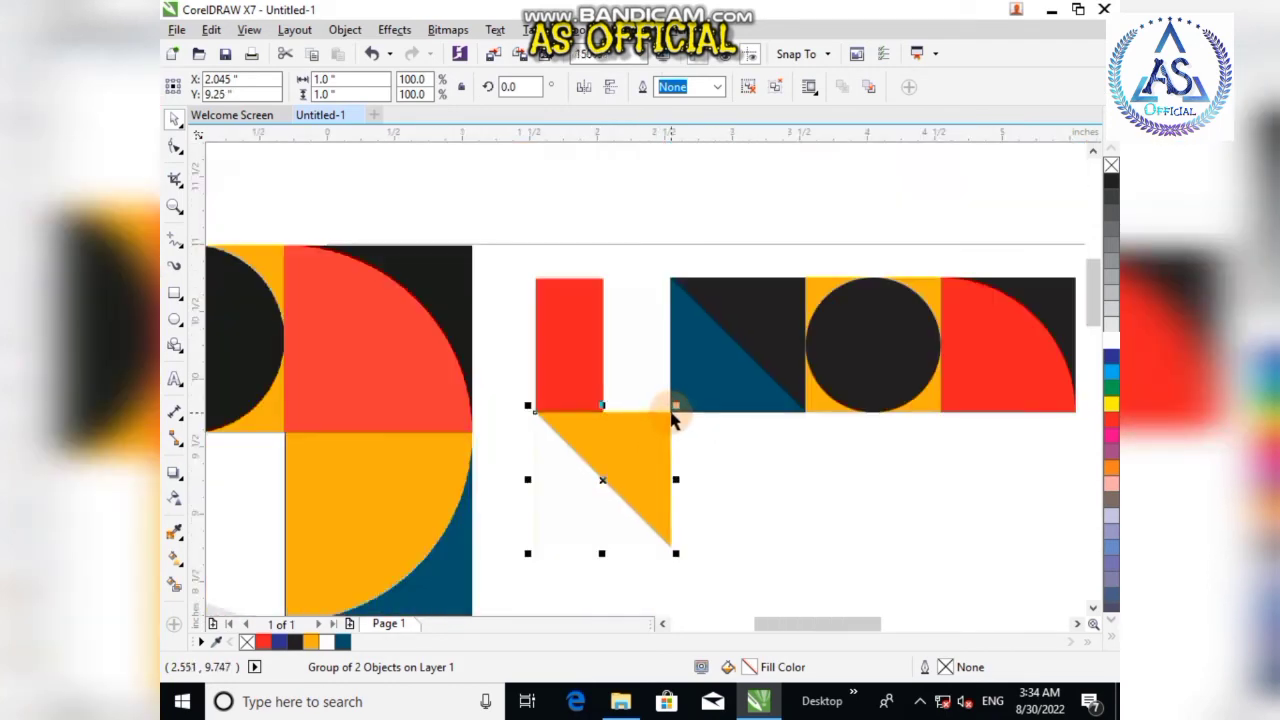
{"action": "left_click", "coordinate": [800, 505]}
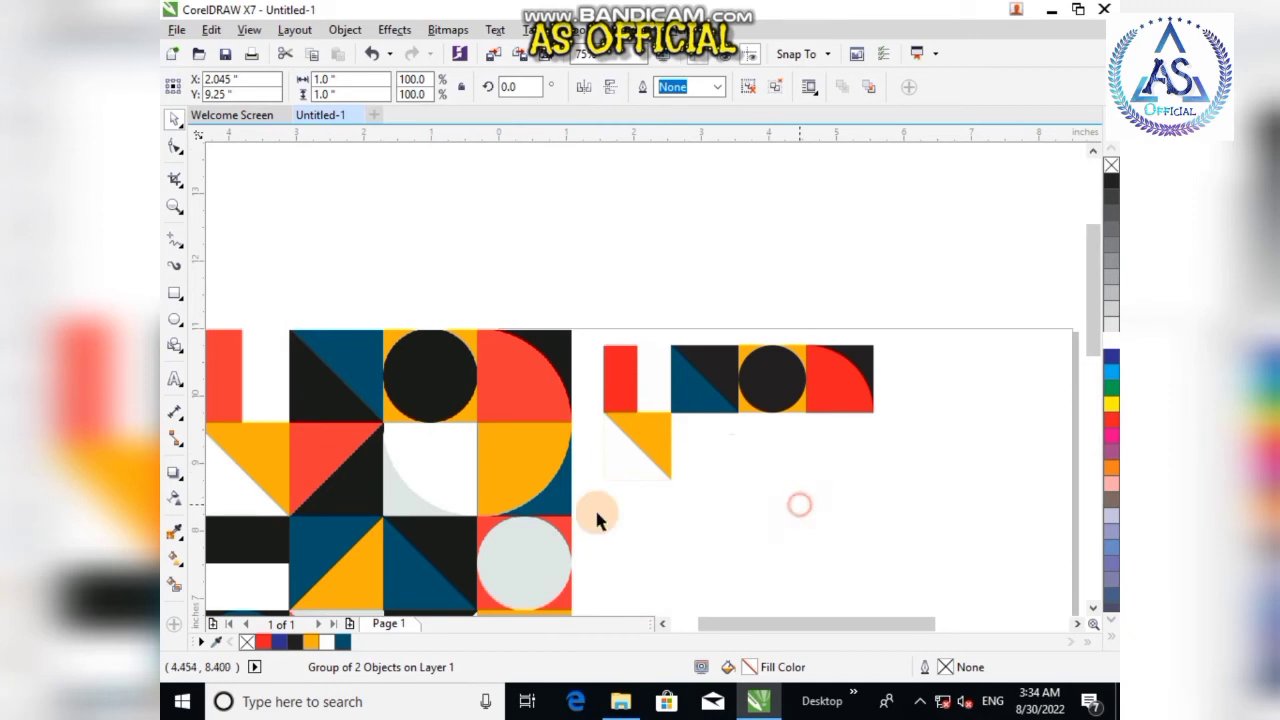
- Copy the yellow-and-white tile beneath the blue-and-black tile and mirror the copy horizontally
{"action": "left_click", "coordinate": [322, 468]}
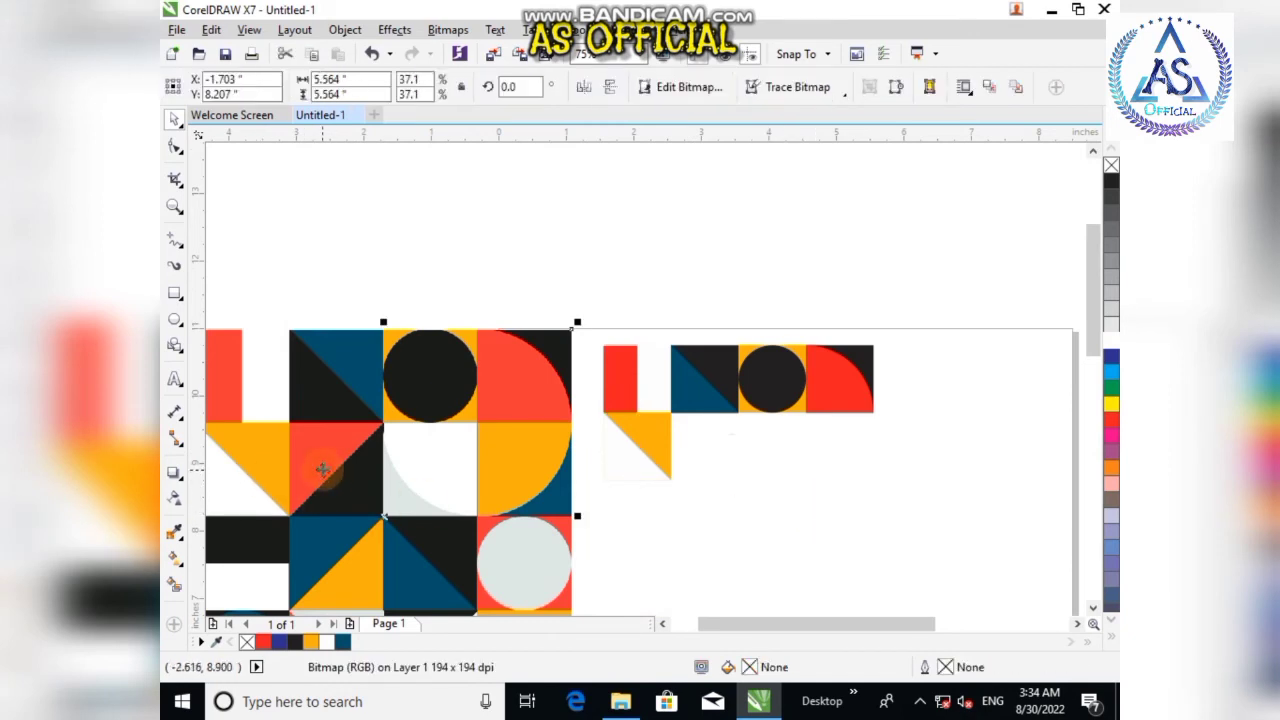
{"action": "left_click", "coordinate": [707, 453]}
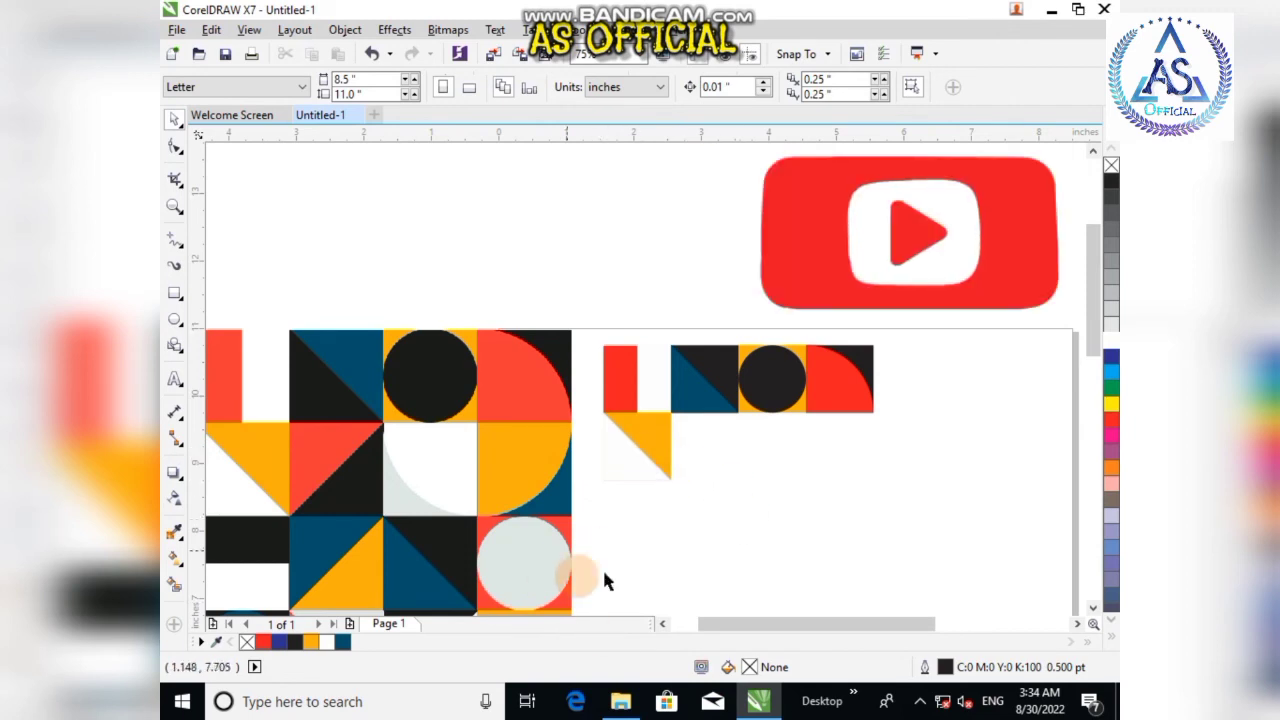
{"action": "left_click_drag", "start_coordinate": [586, 515], "coordinate": [704, 447]}
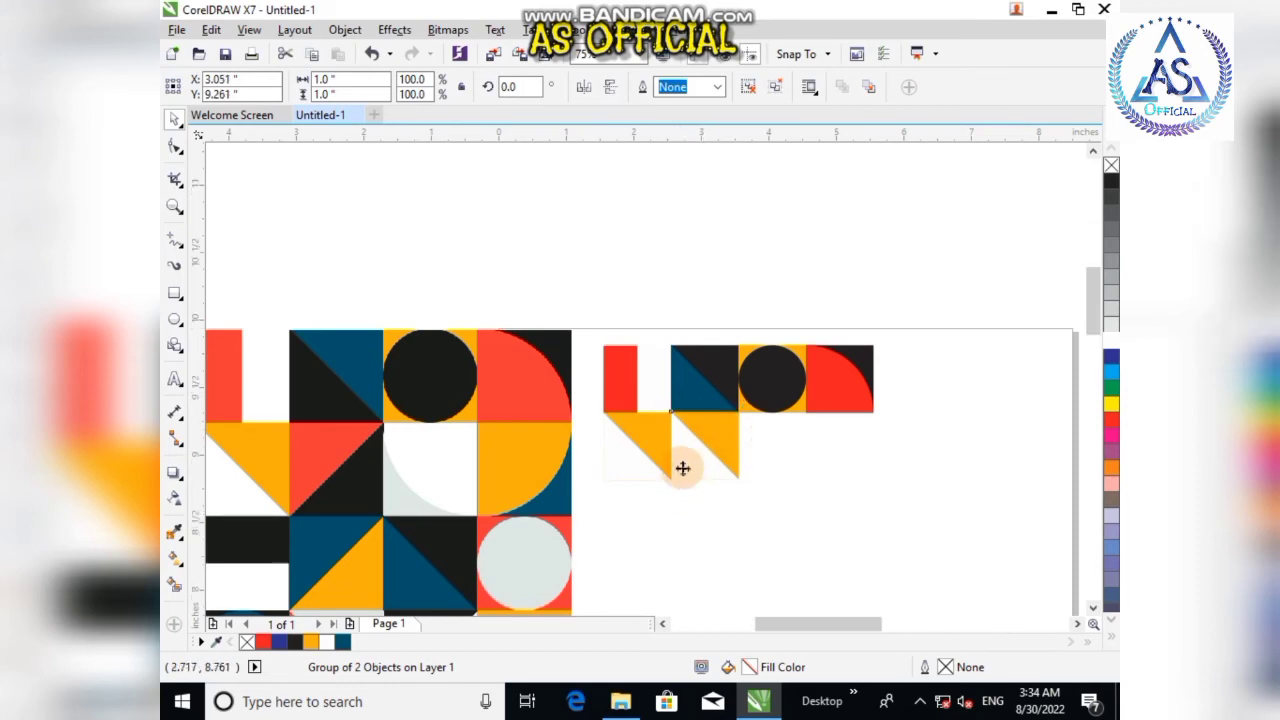
{"action": "scroll", "coordinate": [683, 466], "scroll_direction": "up", "scroll_amount": 2}
{"action": "scroll", "coordinate": [688, 455], "scroll_direction": "up", "scroll_amount": 3}
{"action": "scroll", "coordinate": [731, 457], "scroll_direction": "down", "scroll_amount": 5}
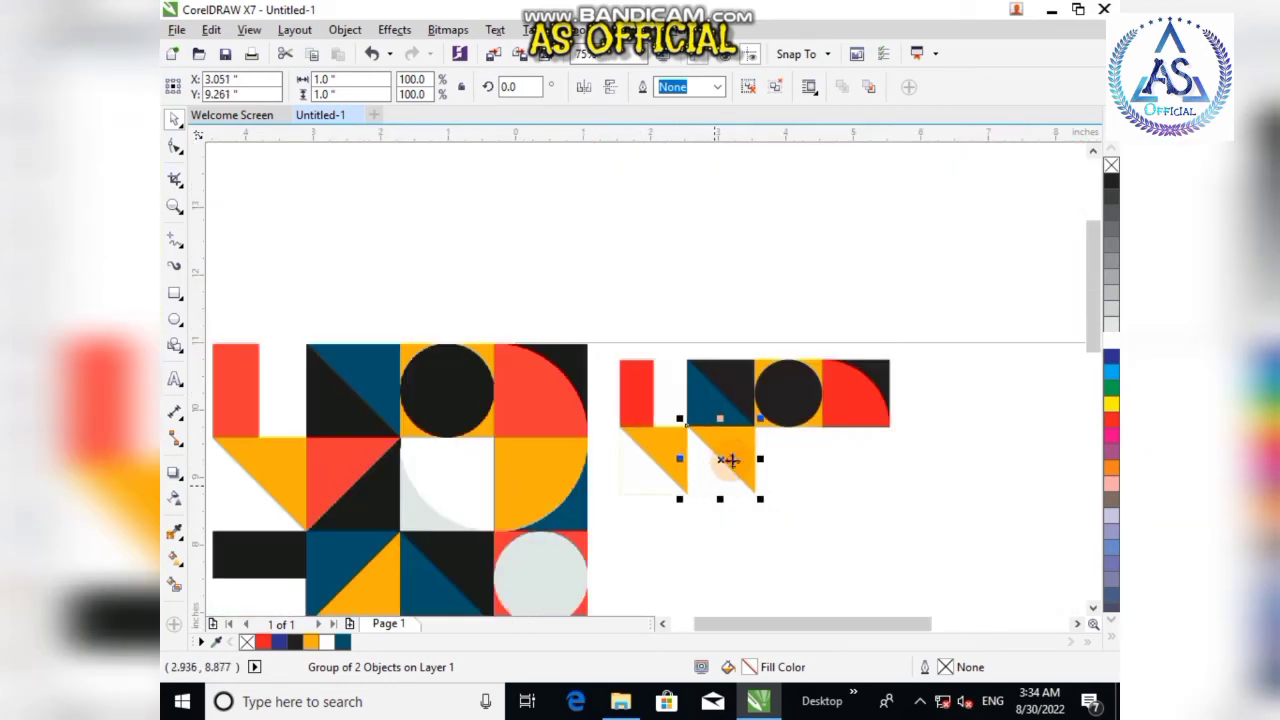
{"action": "scroll", "coordinate": [740, 445], "scroll_direction": "up", "scroll_amount": 2}
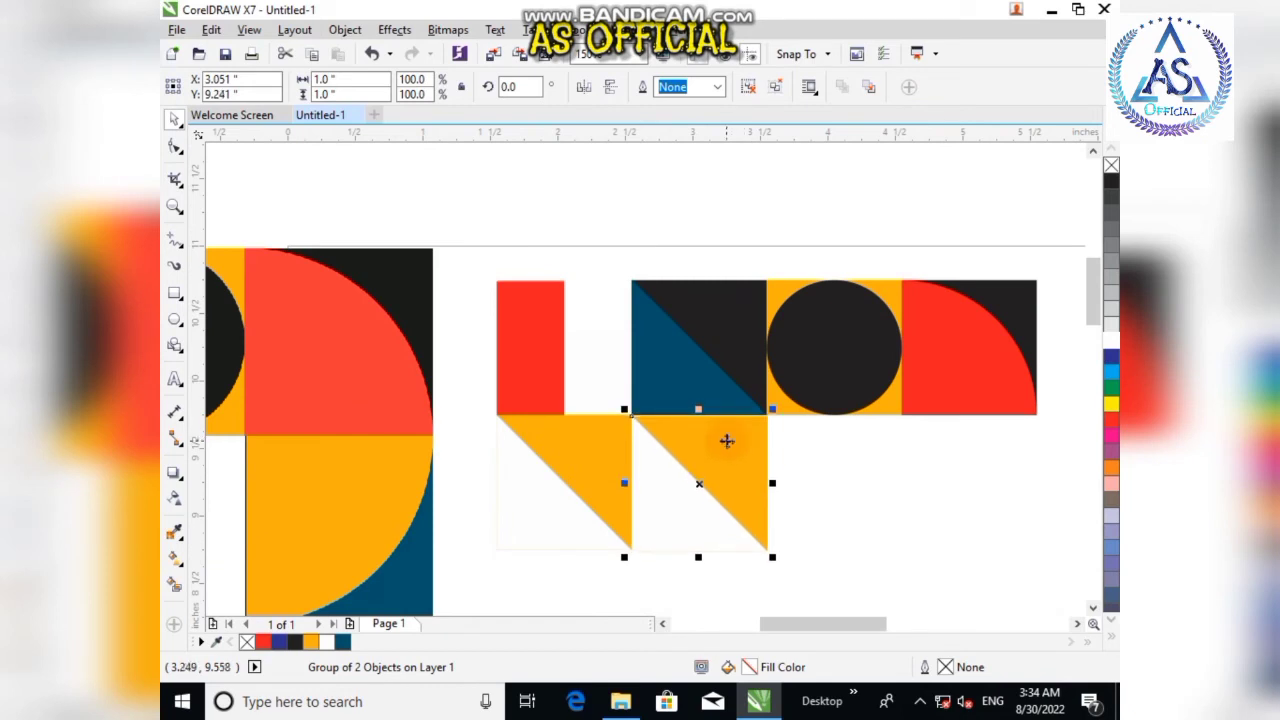
{"action": "left_click", "coordinate": [584, 90]}
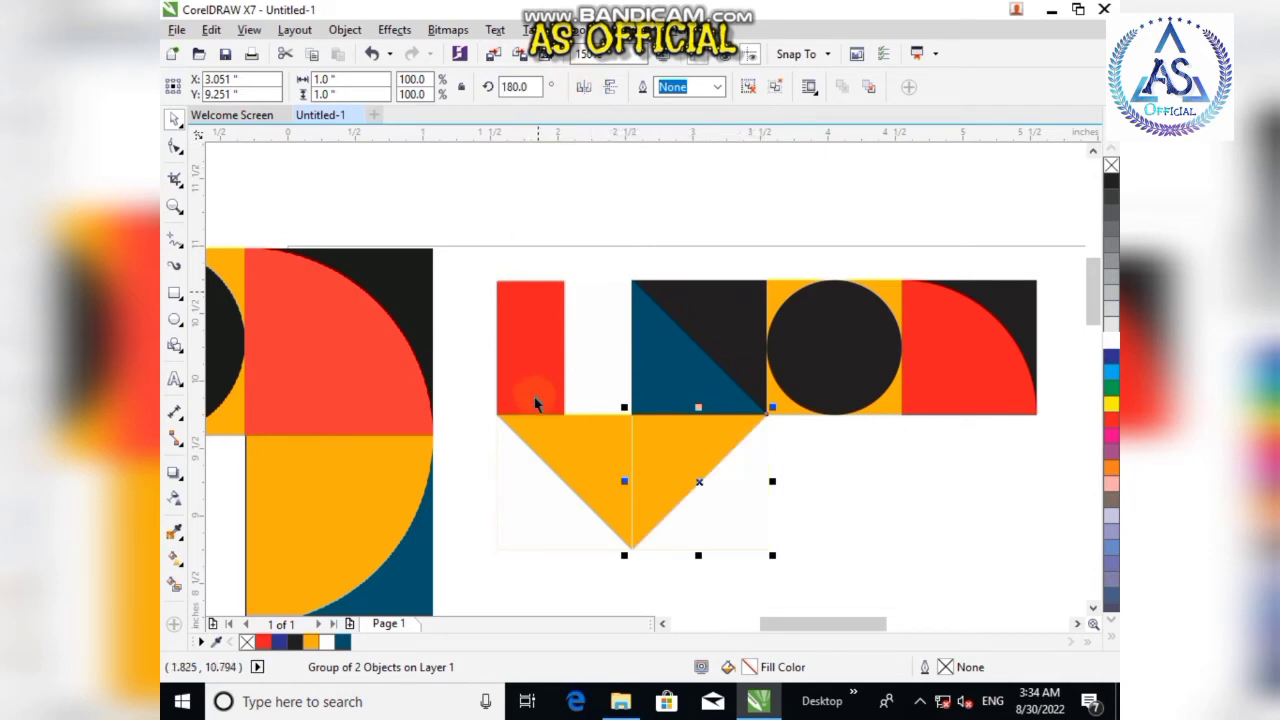
{"action": "scroll", "coordinate": [528, 403], "scroll_direction": "down", "scroll_amount": 4}
{"action": "scroll", "coordinate": [437, 451], "scroll_direction": "up", "scroll_amount": 4}
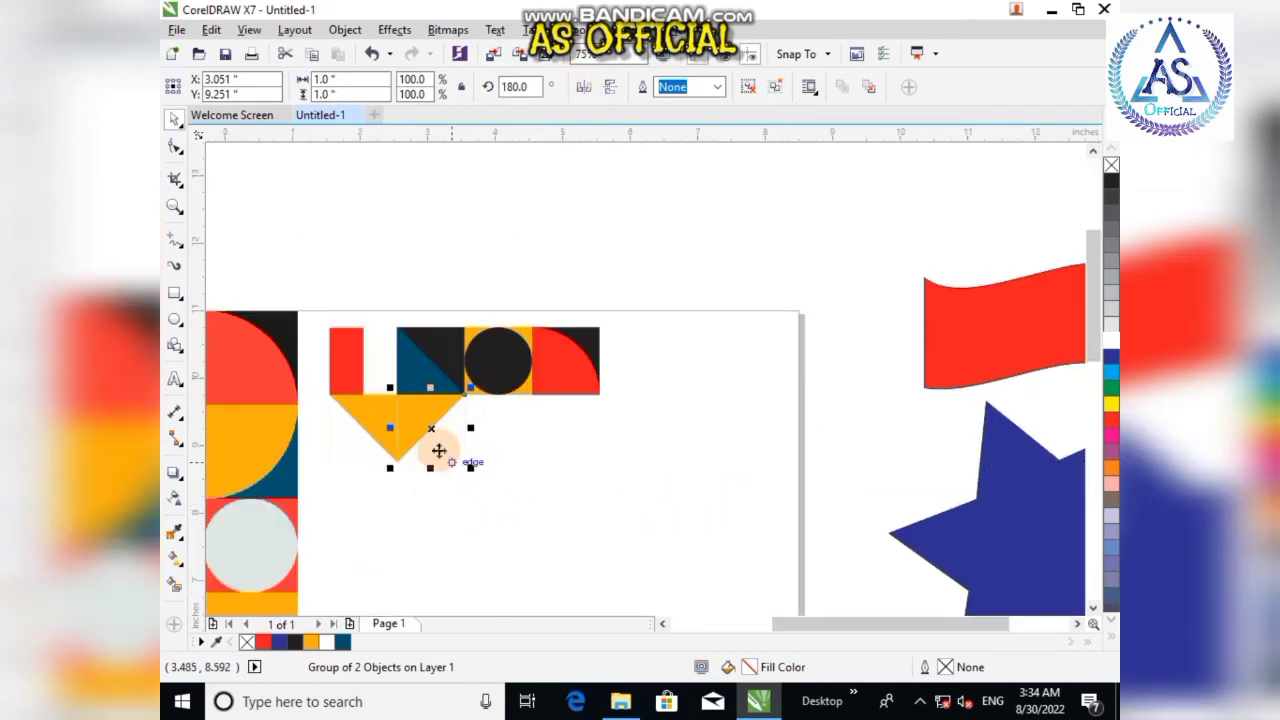
- Try to fill the mirrored tile with red while it is still grouped, and undo the fill
{"action": "left_click", "coordinate": [404, 560]}
{"action": "left_click", "coordinate": [388, 450]}
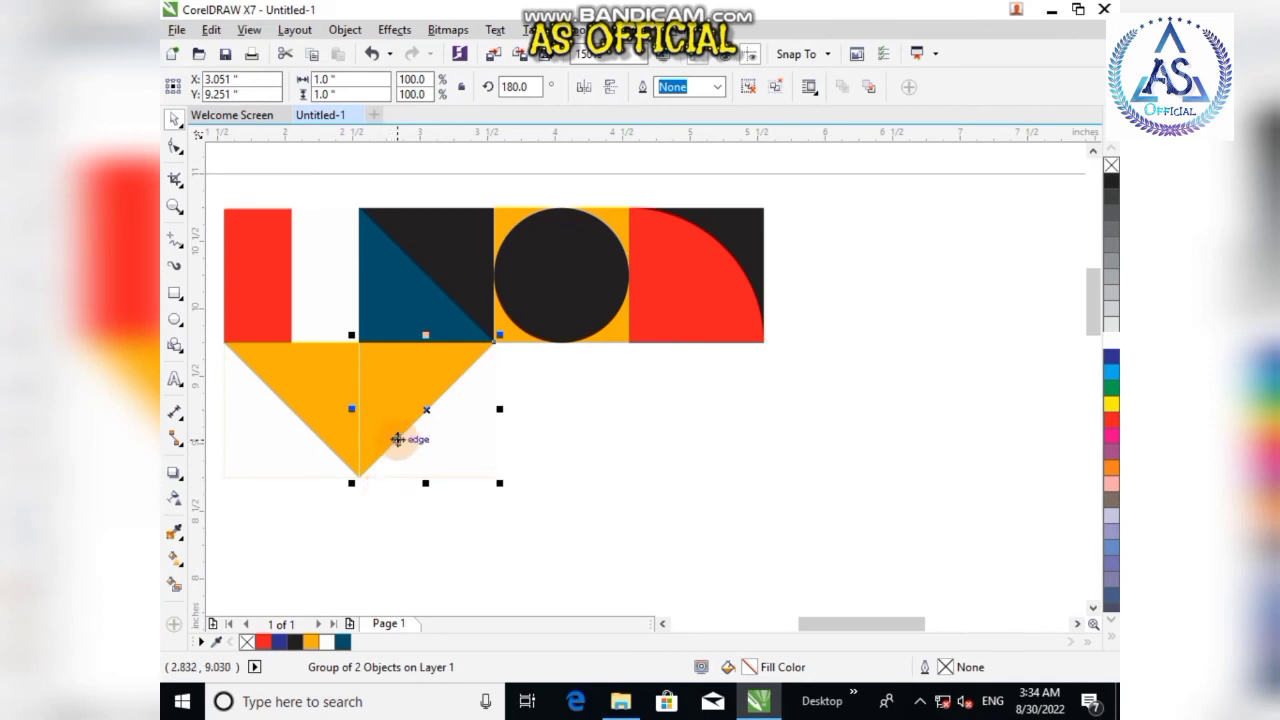
{"action": "left_click", "coordinate": [400, 576]}
{"action": "left_click", "coordinate": [389, 429]}
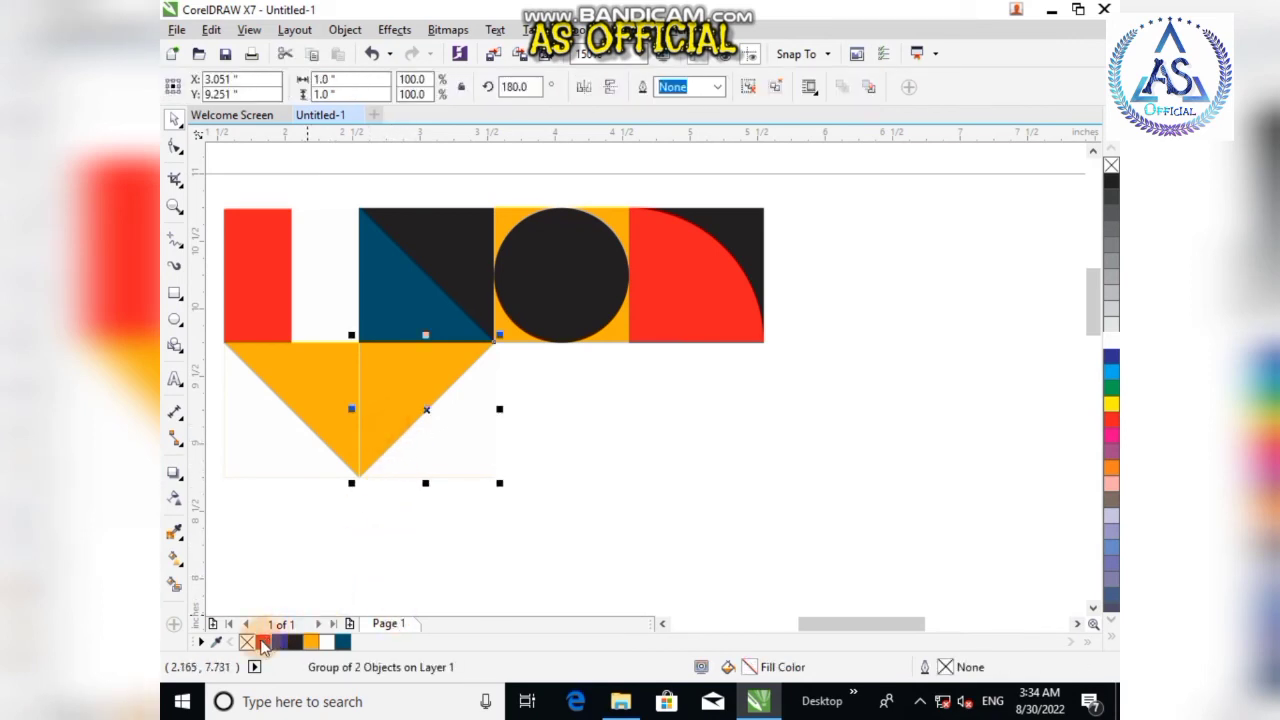
{"action": "left_click", "coordinate": [260, 641]}
{"action": "left_click", "coordinate": [428, 552]}
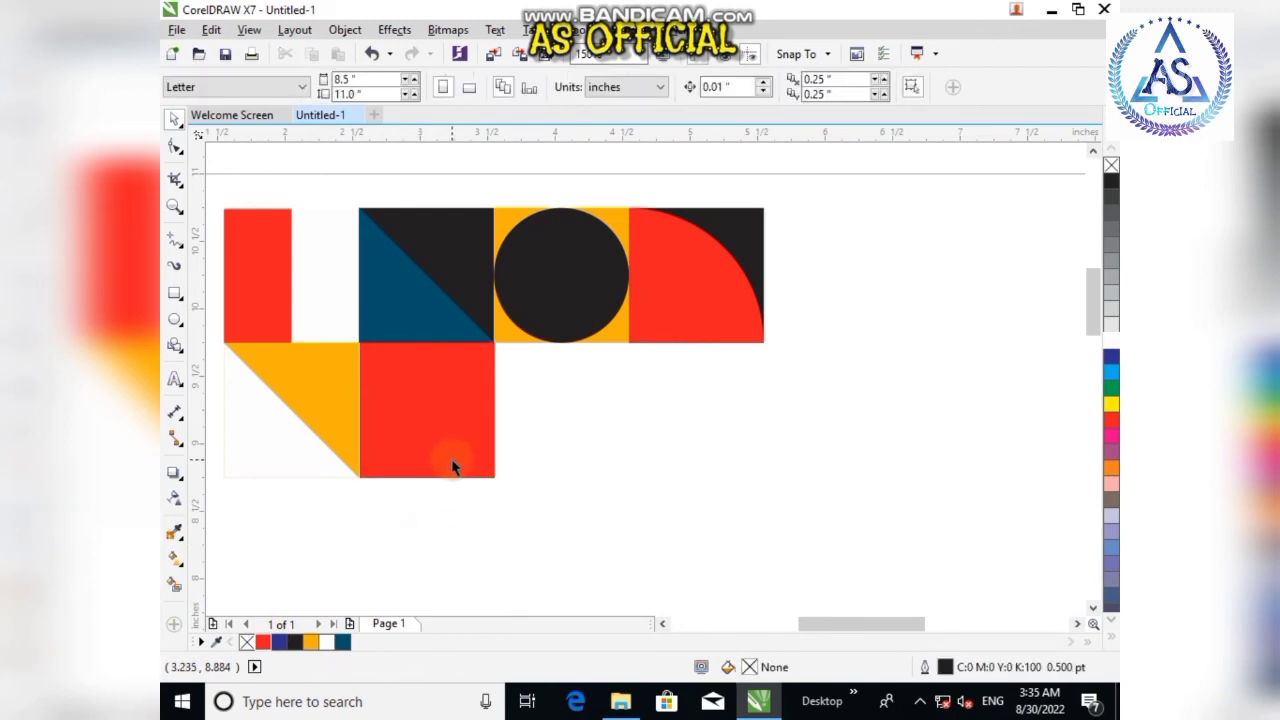
{"action": "key", "text": "ctrl+z"}
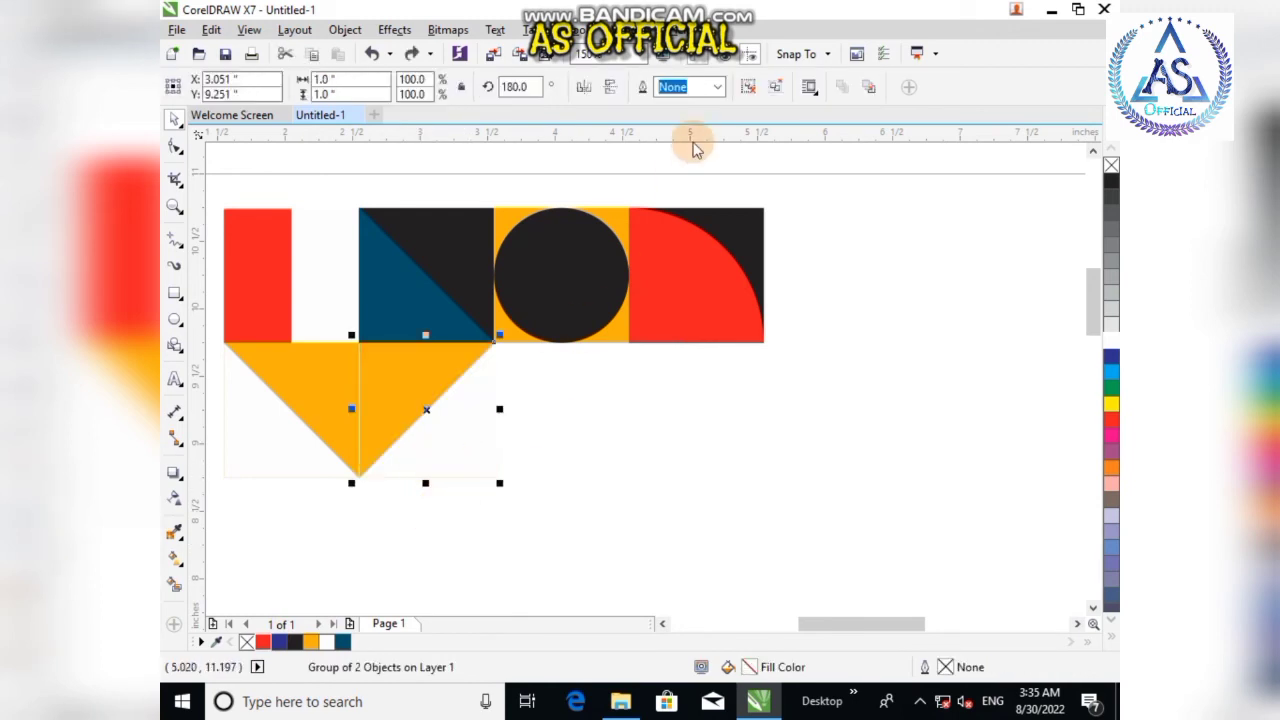
- Ungroup the mirrored tile and fill only its yellow square with red
{"action": "left_click", "coordinate": [750, 88]}
{"action": "left_click", "coordinate": [666, 434]}
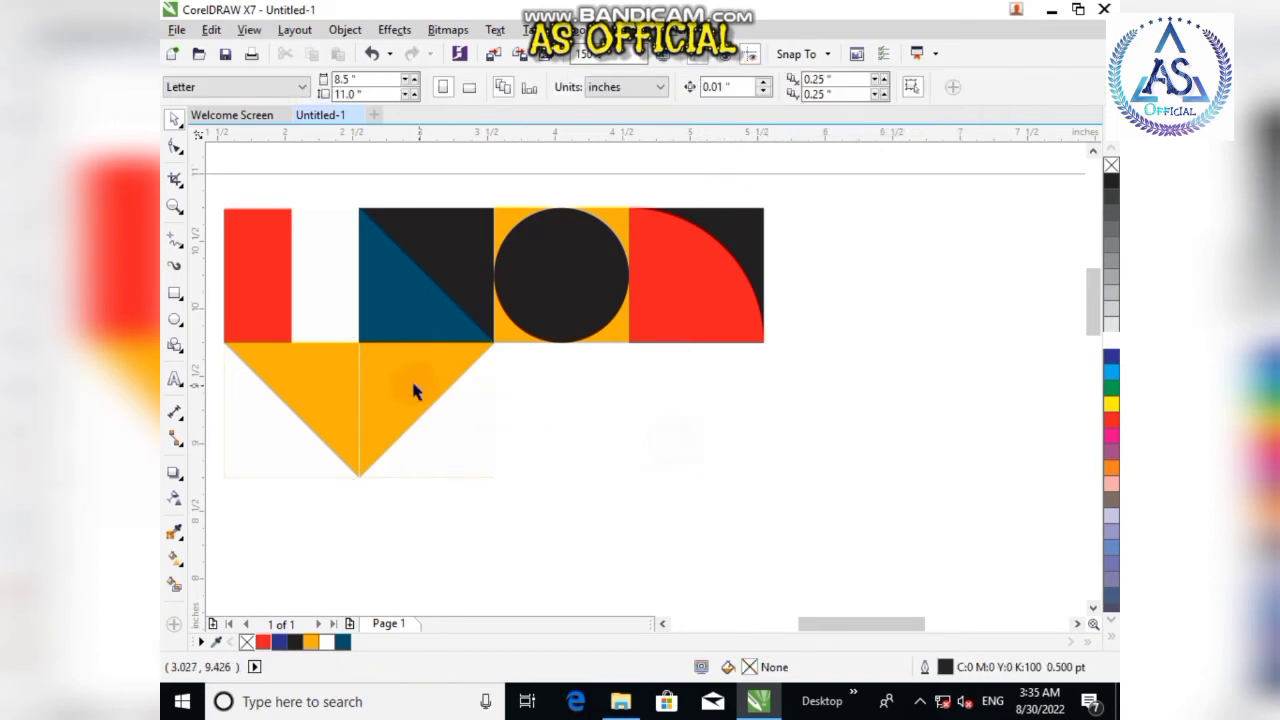
{"action": "left_click", "coordinate": [366, 423]}
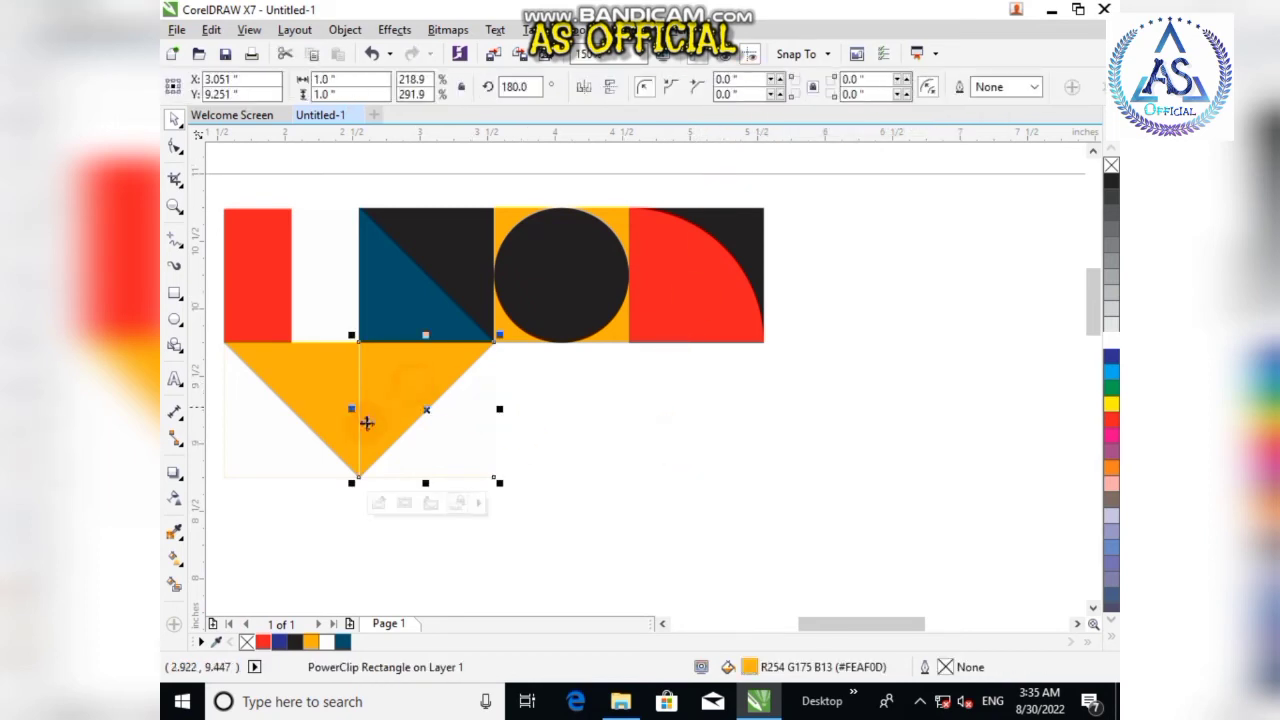
{"action": "left_click", "coordinate": [262, 642]}
{"action": "left_click", "coordinate": [323, 578]}
- Move the red square flush with the yellow tile's edge, at about X 3.046 and Y 9.25 inches
{"action": "scroll", "coordinate": [337, 366], "scroll_direction": "up", "scroll_amount": 5}
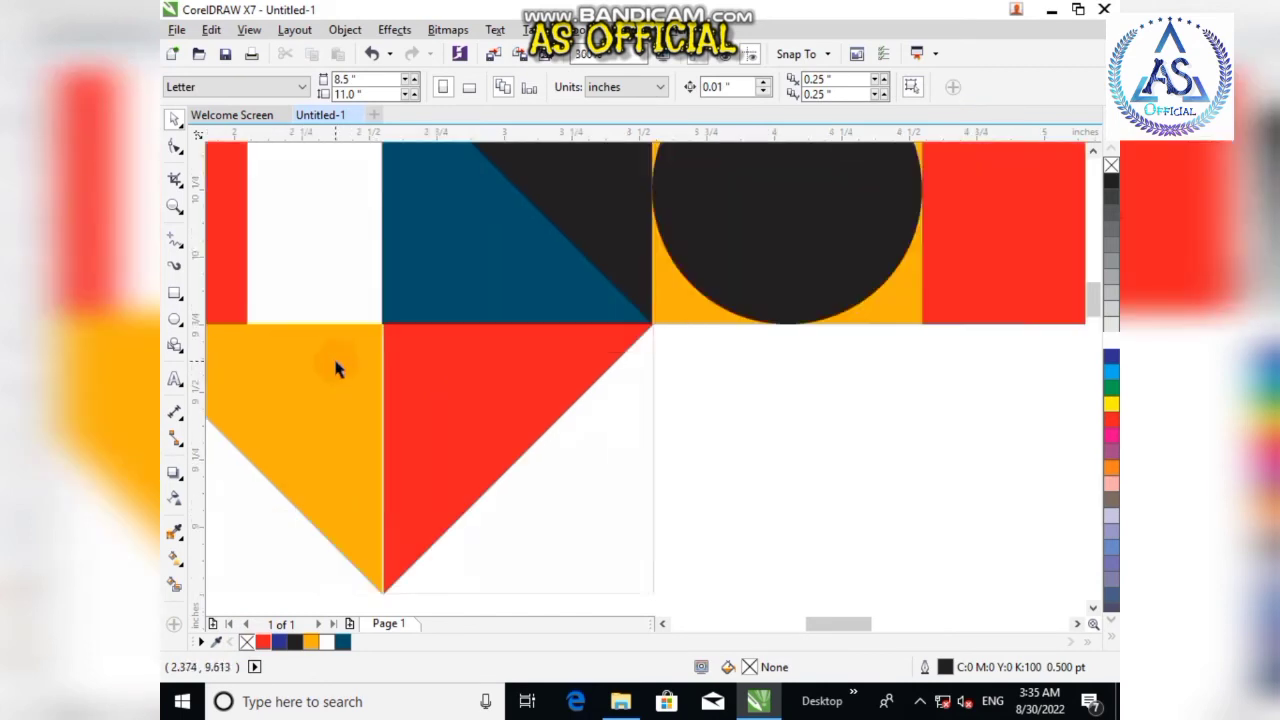
{"action": "left_click", "coordinate": [641, 321]}
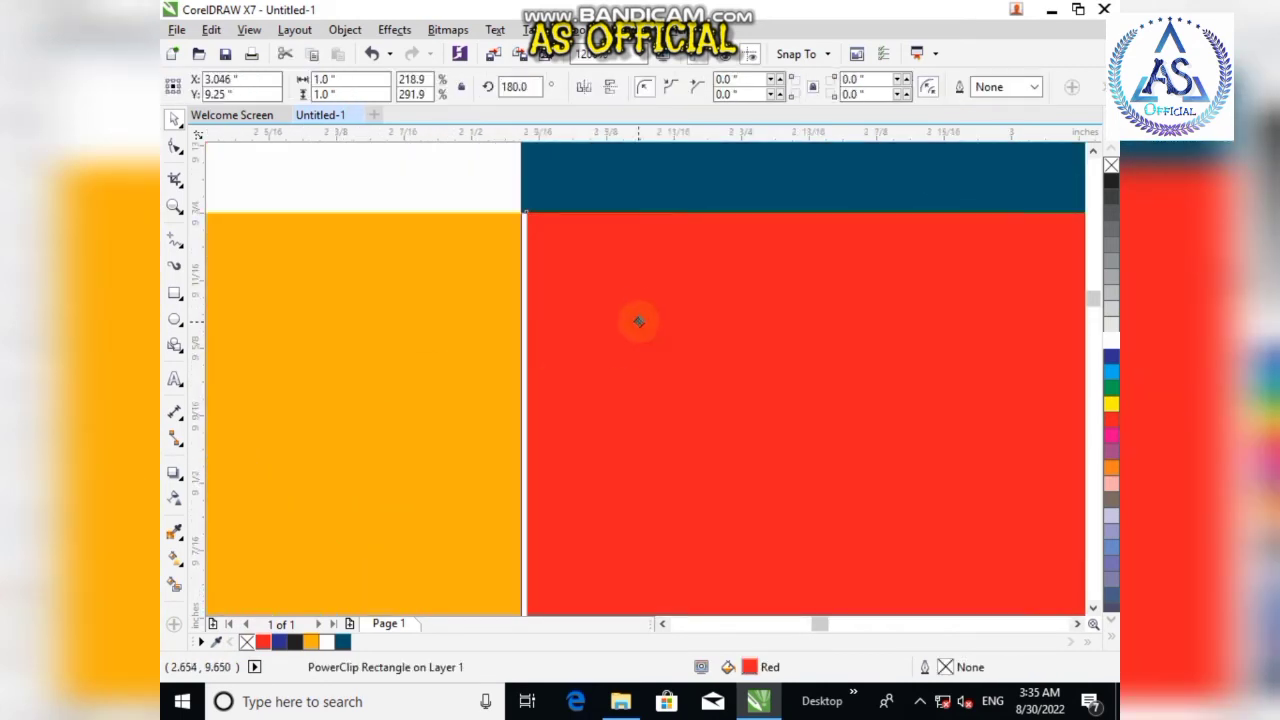
{"action": "scroll", "coordinate": [646, 291], "scroll_direction": "down", "scroll_amount": 5}
{"action": "left_click", "coordinate": [858, 410]}
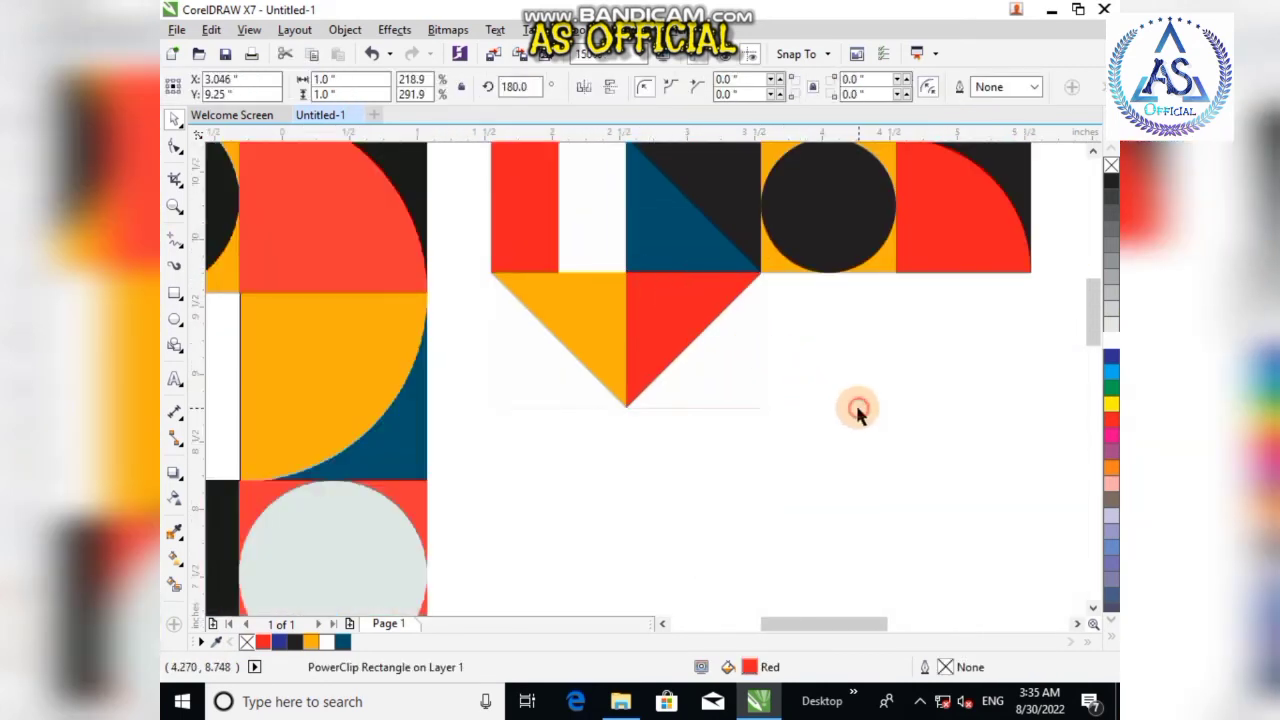
- Try to remove the thin red line below the mirrored tile's white triangle by clearing the triangle's outline
{"action": "left_click", "coordinate": [672, 397]}
{"action": "scroll", "coordinate": [680, 420], "scroll_direction": "up", "scroll_amount": 3}
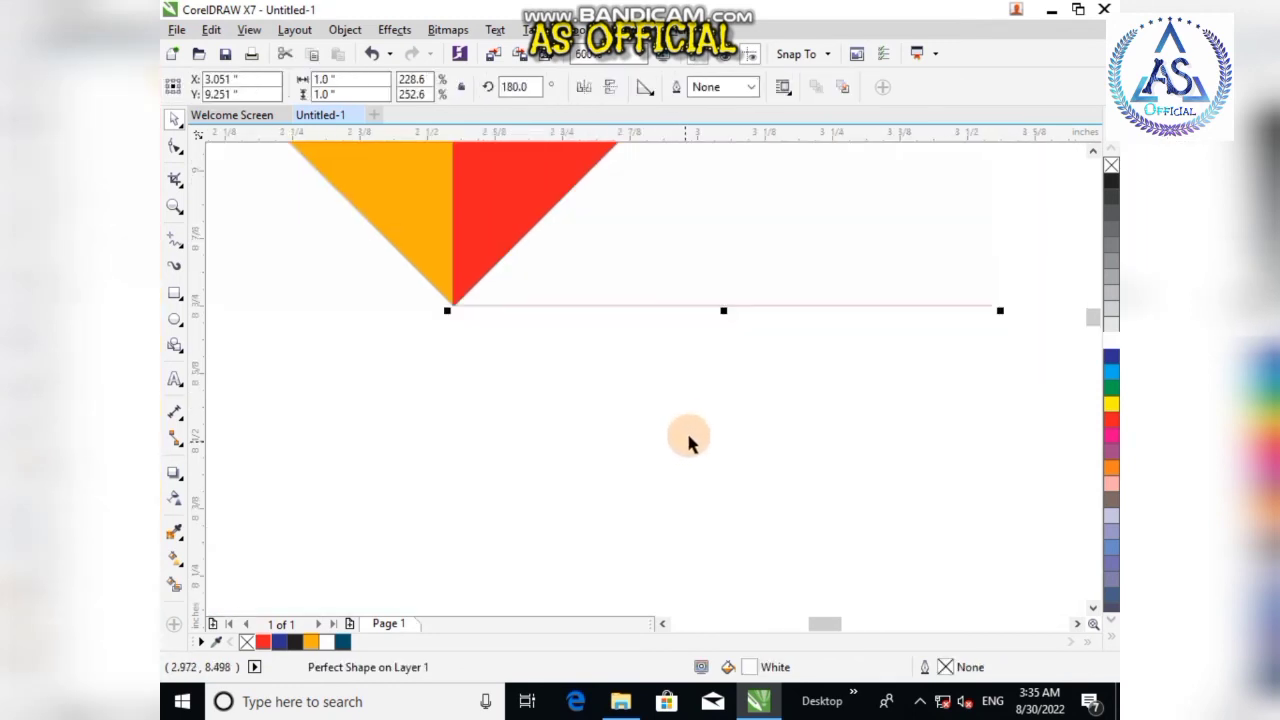
{"action": "left_click", "coordinate": [748, 302]}
{"action": "left_click", "coordinate": [738, 328]}
{"action": "scroll", "coordinate": [737, 300], "scroll_direction": "up", "scroll_amount": 2}
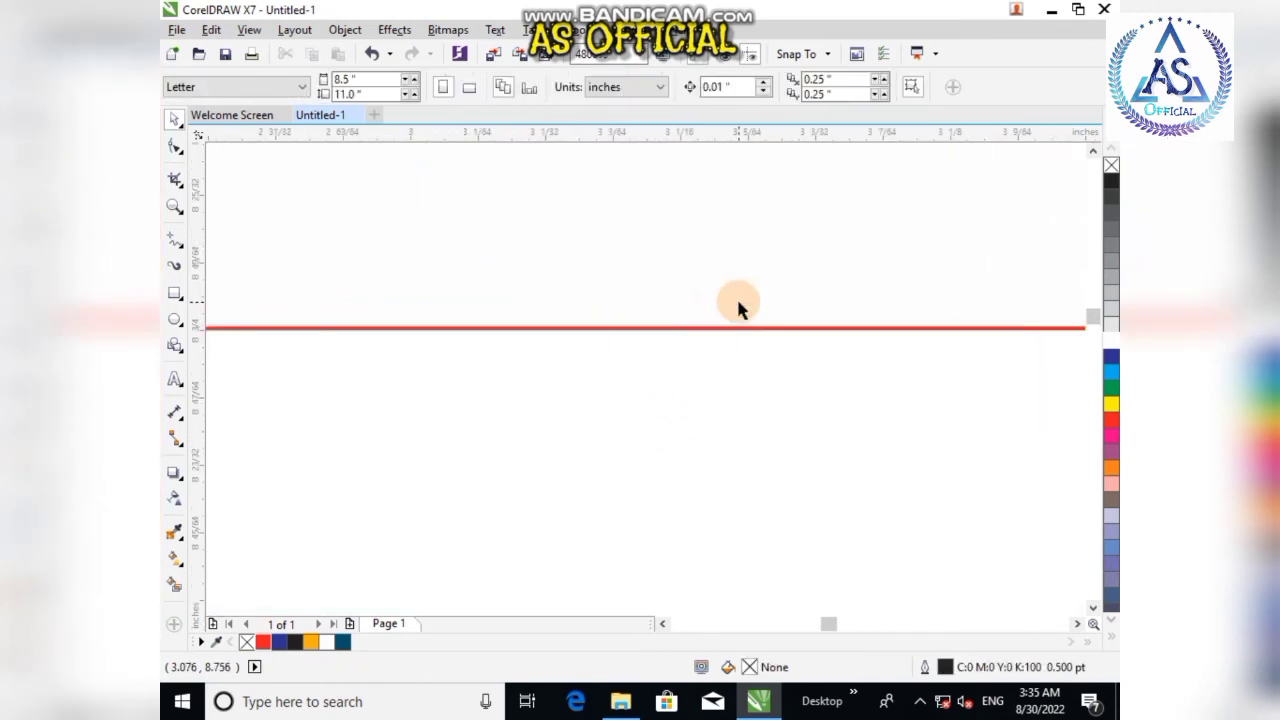
{"action": "left_click", "coordinate": [737, 296]}
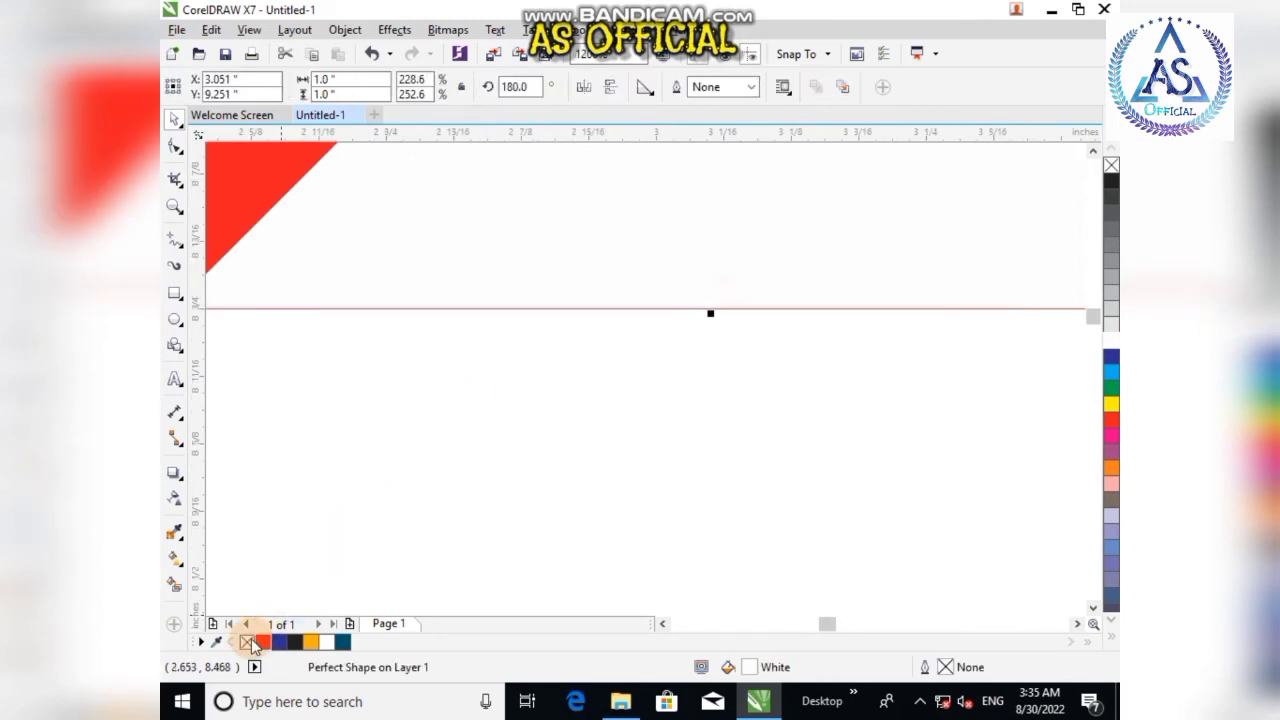
{"action": "left_click", "coordinate": [566, 408]}
{"action": "scroll", "coordinate": [614, 357], "scroll_direction": "down", "scroll_amount": 5}
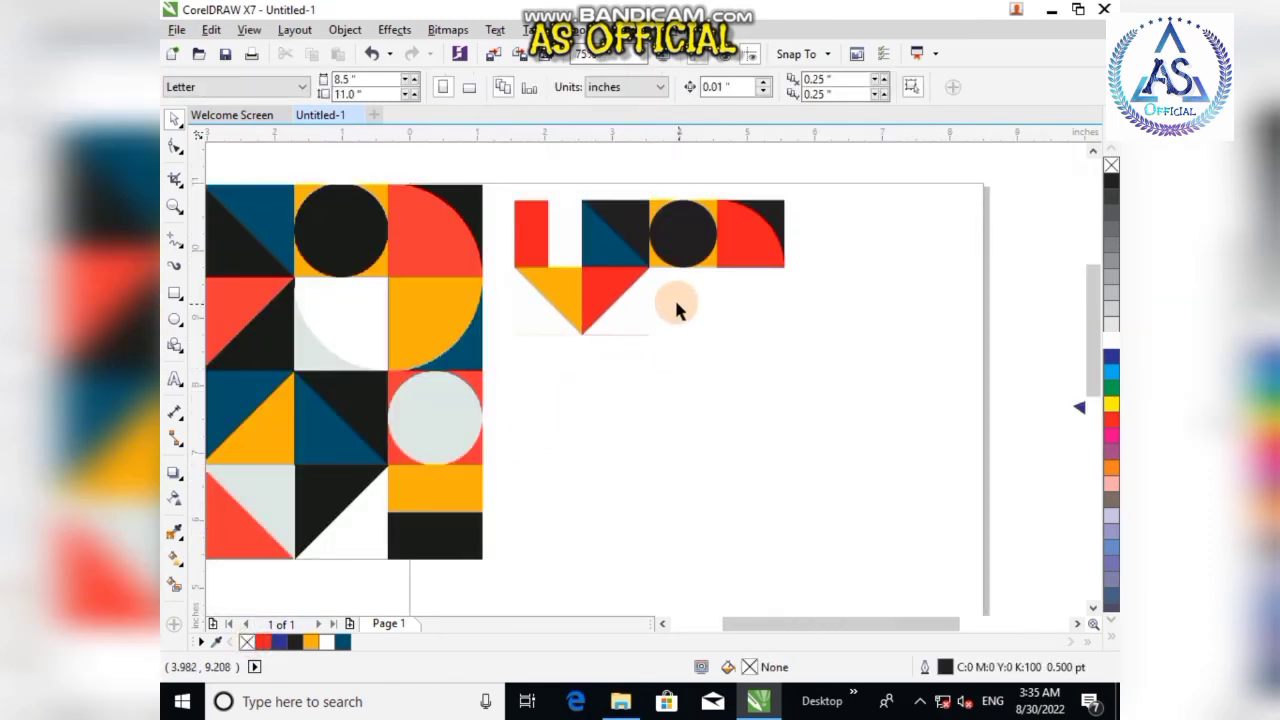
{"action": "scroll", "coordinate": [585, 345], "scroll_direction": "up", "scroll_amount": 3}
{"action": "scroll", "coordinate": [586, 337], "scroll_direction": "down", "scroll_amount": 2}
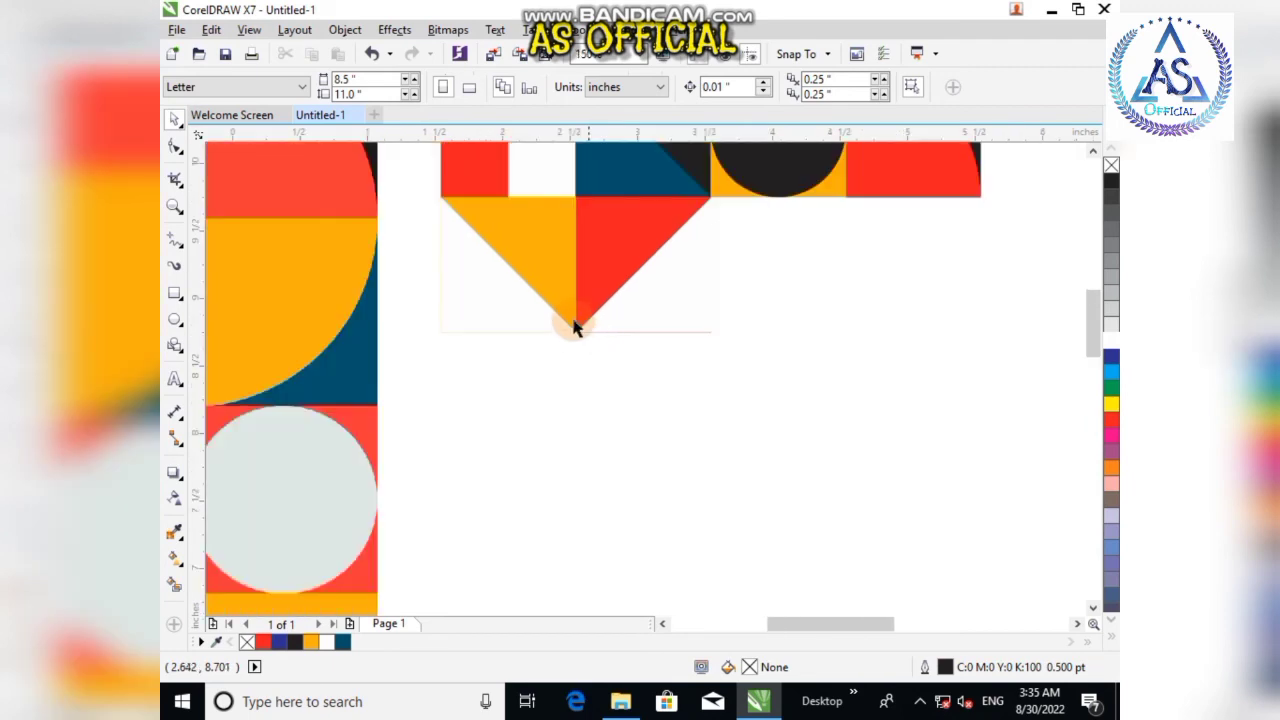
{"action": "left_click", "coordinate": [561, 312]}
{"action": "left_click", "coordinate": [648, 380]}
{"action": "scroll", "coordinate": [680, 292], "scroll_direction": "down", "scroll_amount": 4}
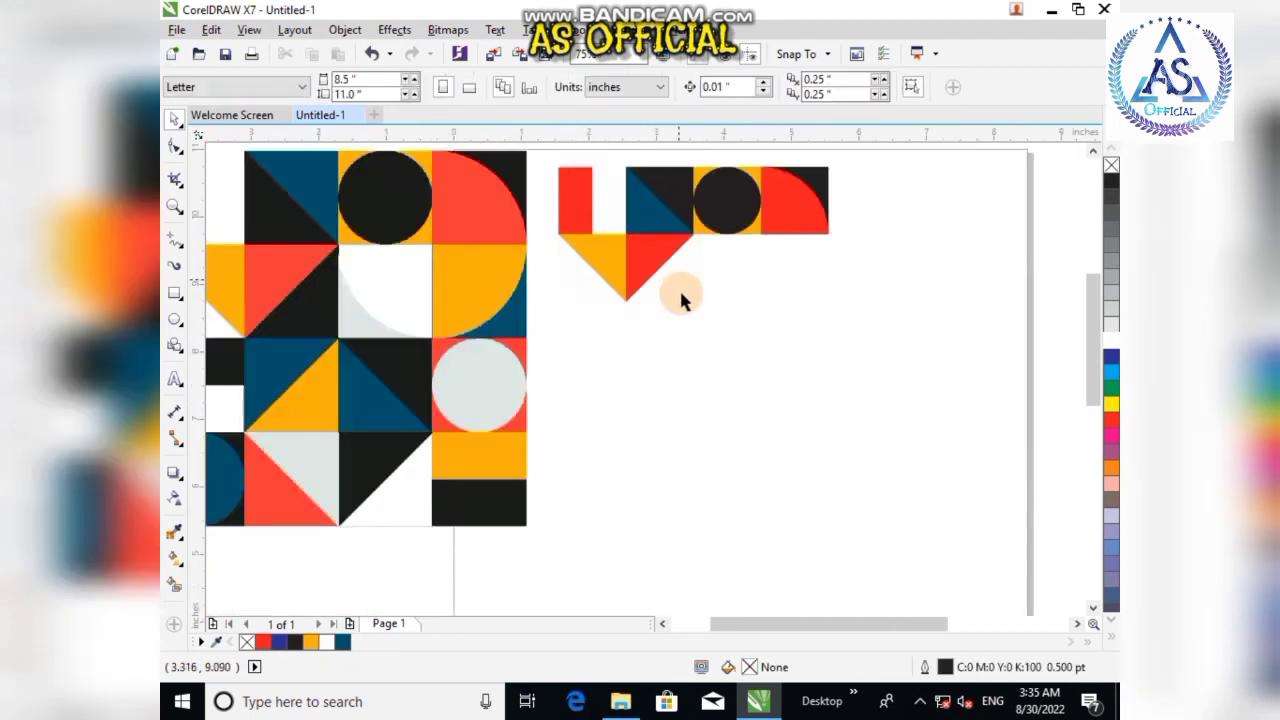
{"action": "scroll", "coordinate": [734, 257], "scroll_direction": "up", "scroll_amount": 2}
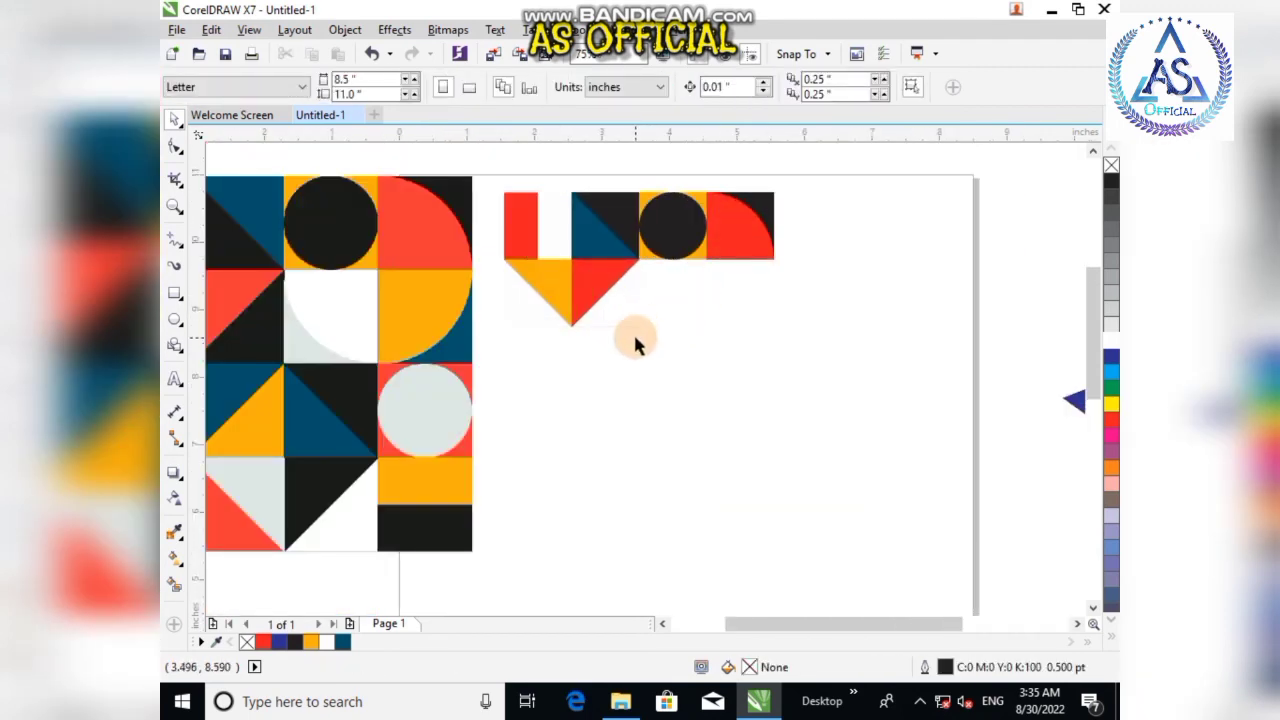
- Copy the red quarter-circle tile beneath the black-circle tile, at about X 4.101 and Y 9.278 inches, and mirror it horizontally and vertically
{"action": "scroll", "coordinate": [368, 393], "scroll_direction": "down", "scroll_amount": 1}
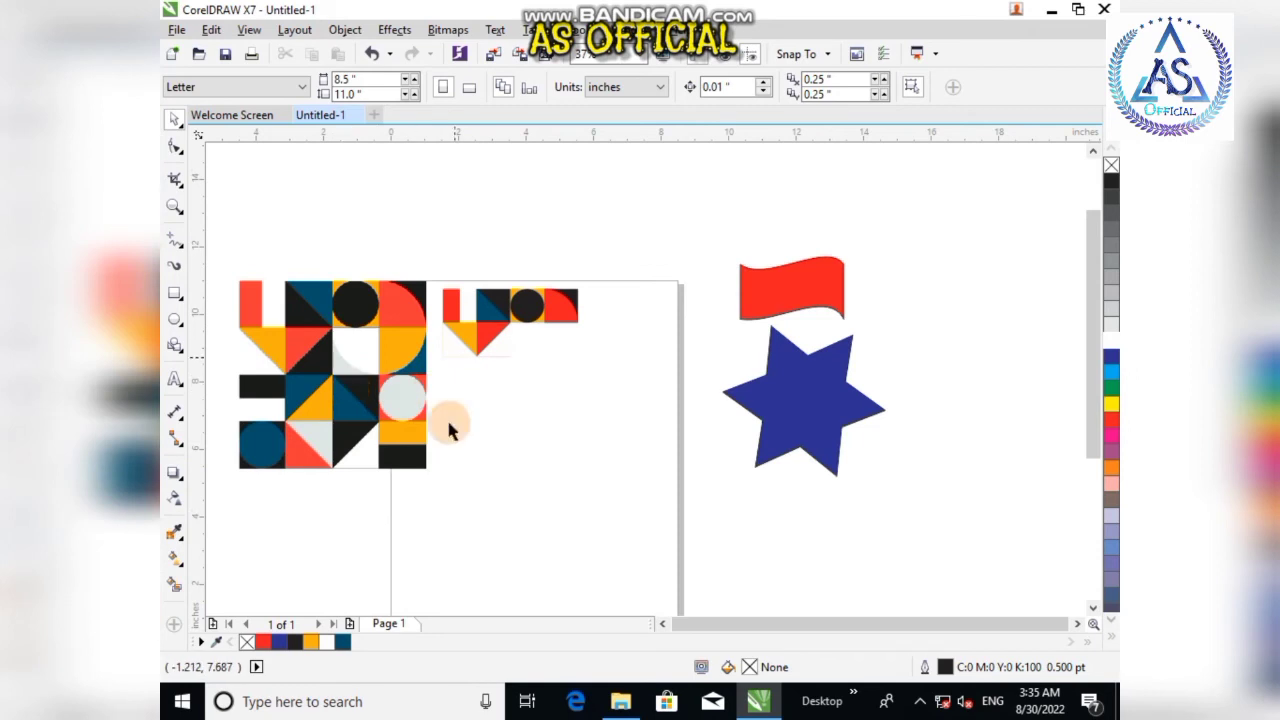
{"action": "left_click", "coordinate": [577, 306]}
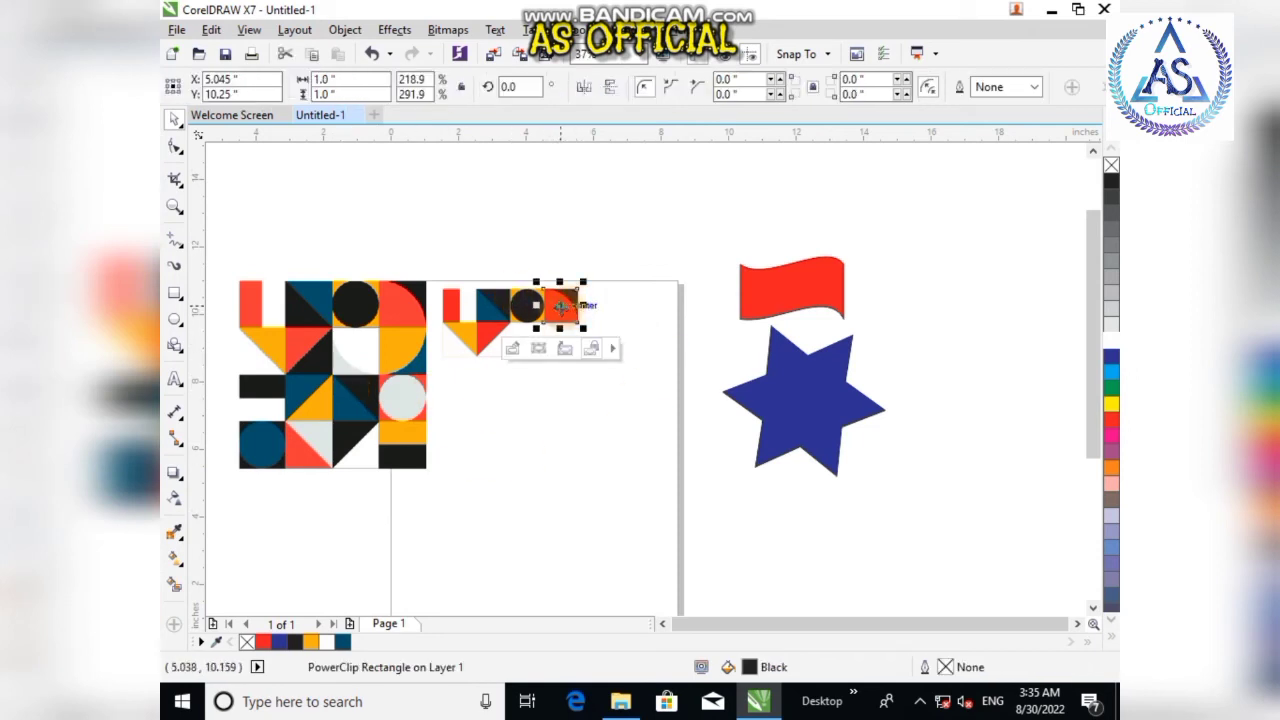
{"action": "left_click_drag", "start_coordinate": [491, 480], "coordinate": [543, 391]}
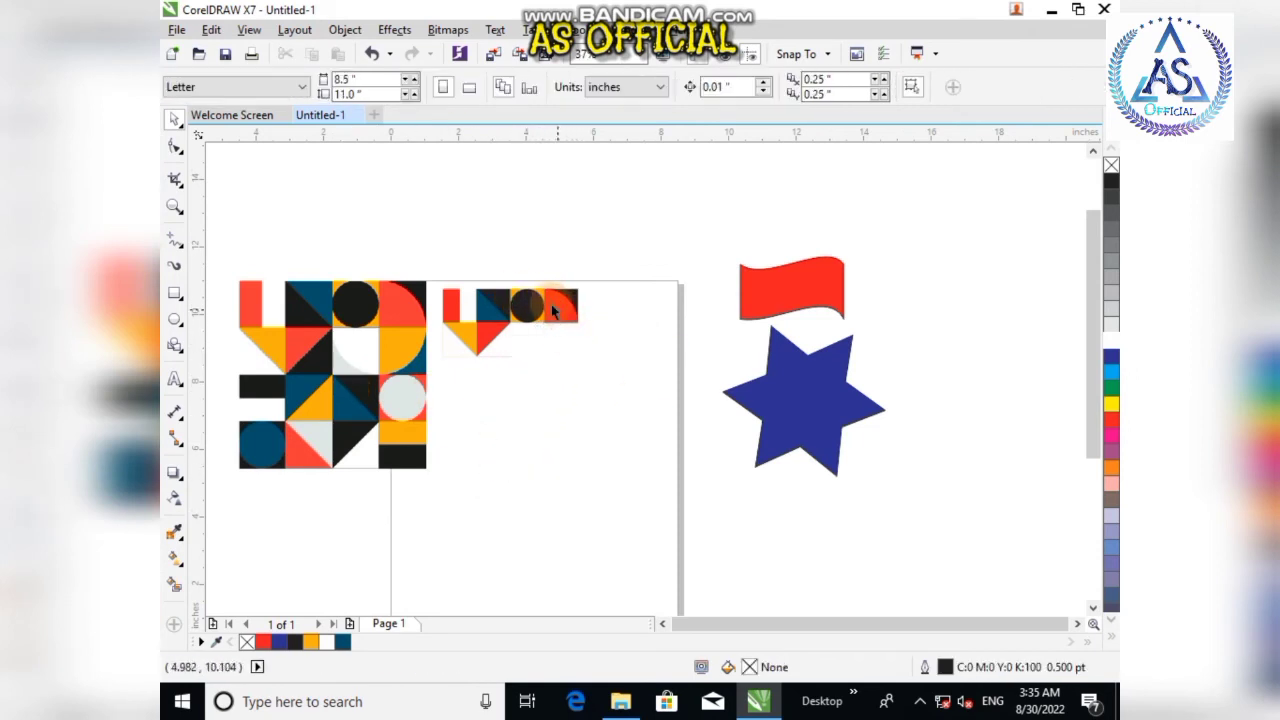
{"action": "left_click_drag", "start_coordinate": [532, 308], "coordinate": [521, 341]}
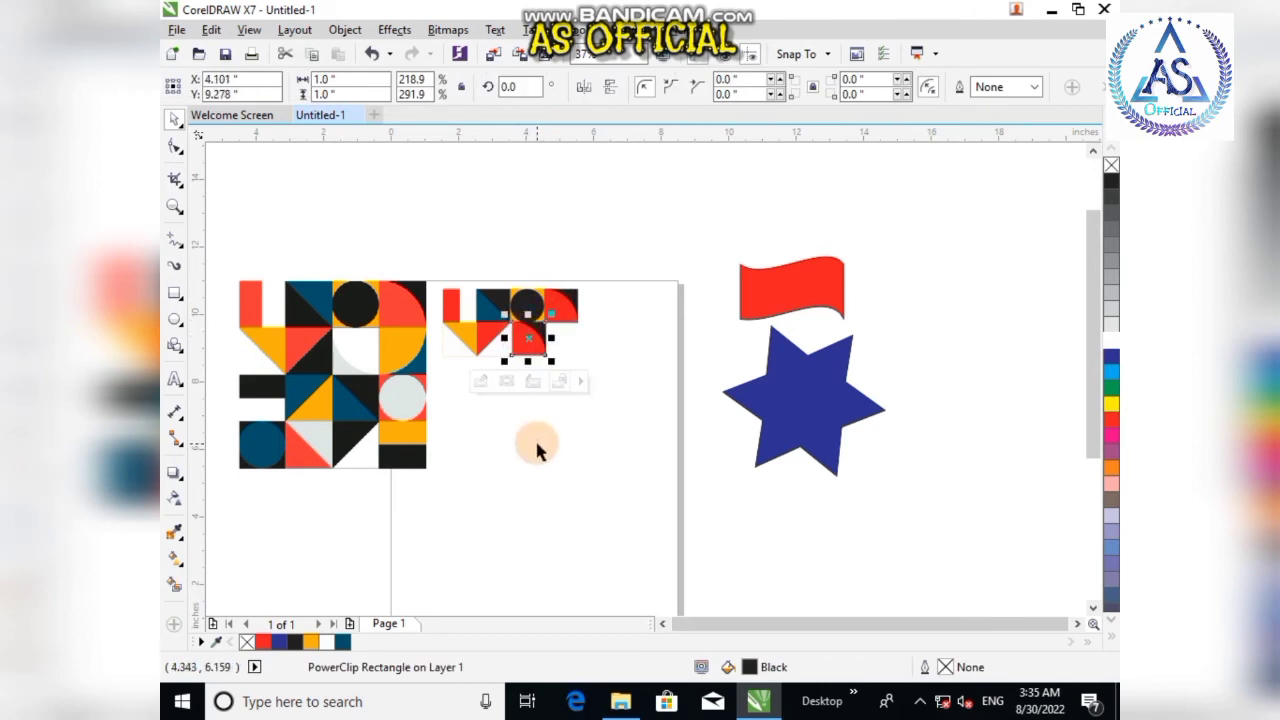
{"action": "left_click", "coordinate": [612, 87]}
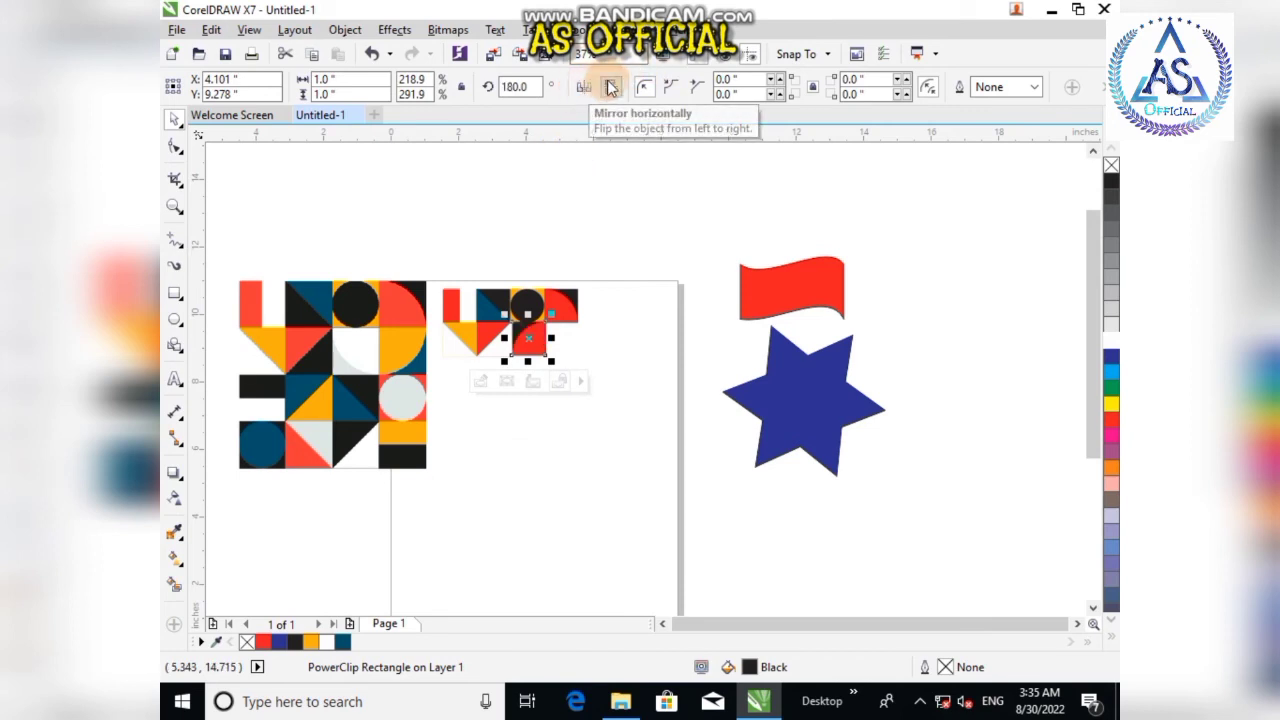
{"action": "left_click", "coordinate": [540, 478]}
{"action": "scroll", "coordinate": [531, 357], "scroll_direction": "up", "scroll_amount": 4}
{"action": "scroll", "coordinate": [531, 357], "scroll_direction": "down", "scroll_amount": 4}
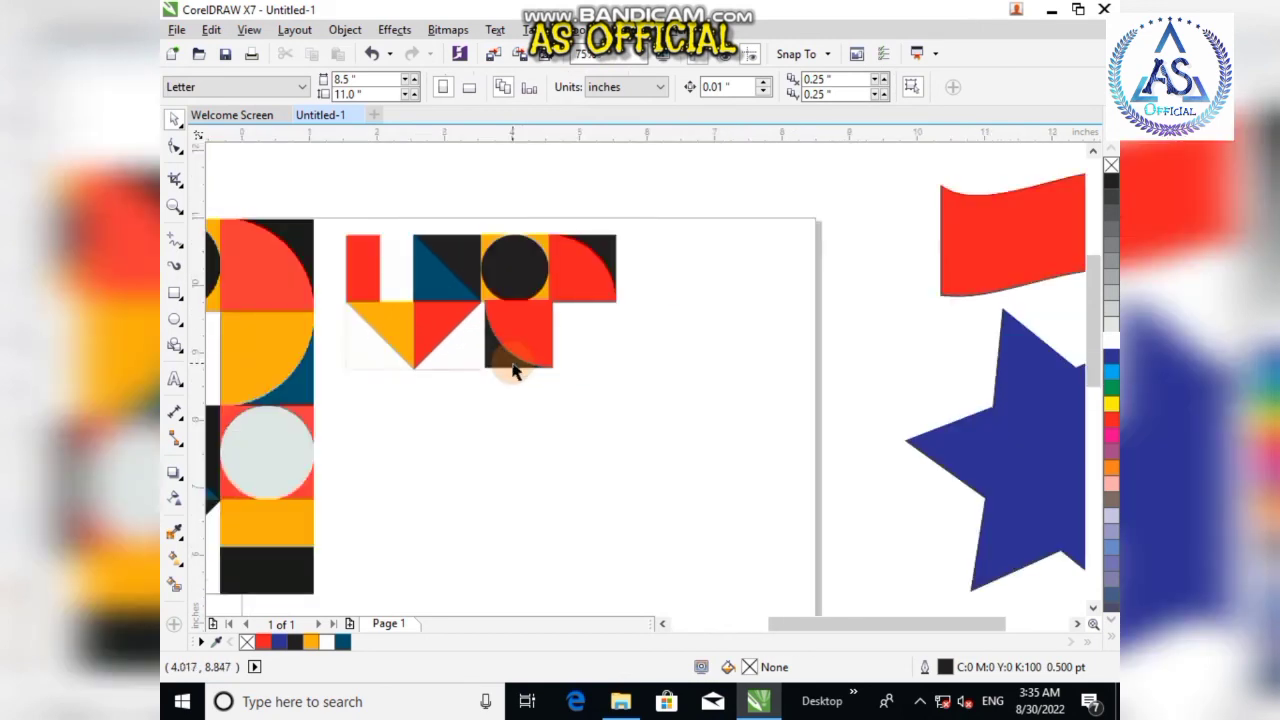
- Sample the light grey (#DEE7E6) from the white quarter-circle tile in the reference image's second row into the document colours
{"action": "left_click", "coordinate": [533, 363]}
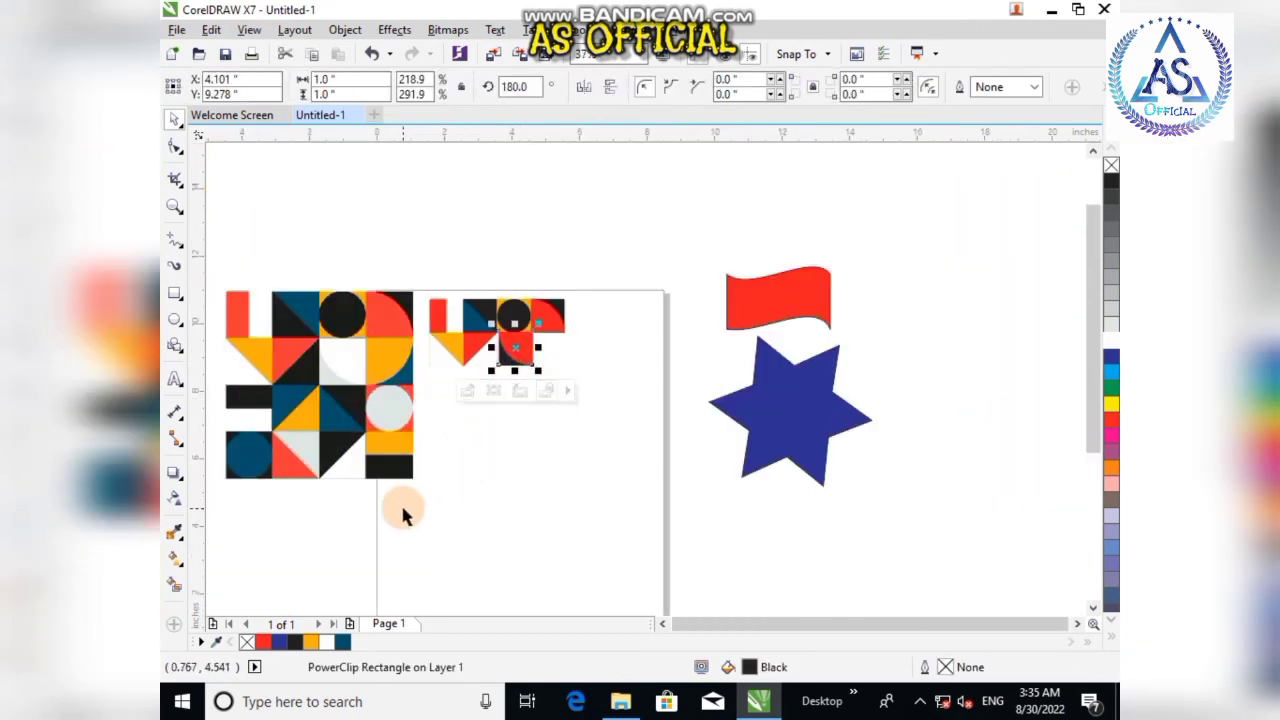
{"action": "left_click", "coordinate": [218, 640]}
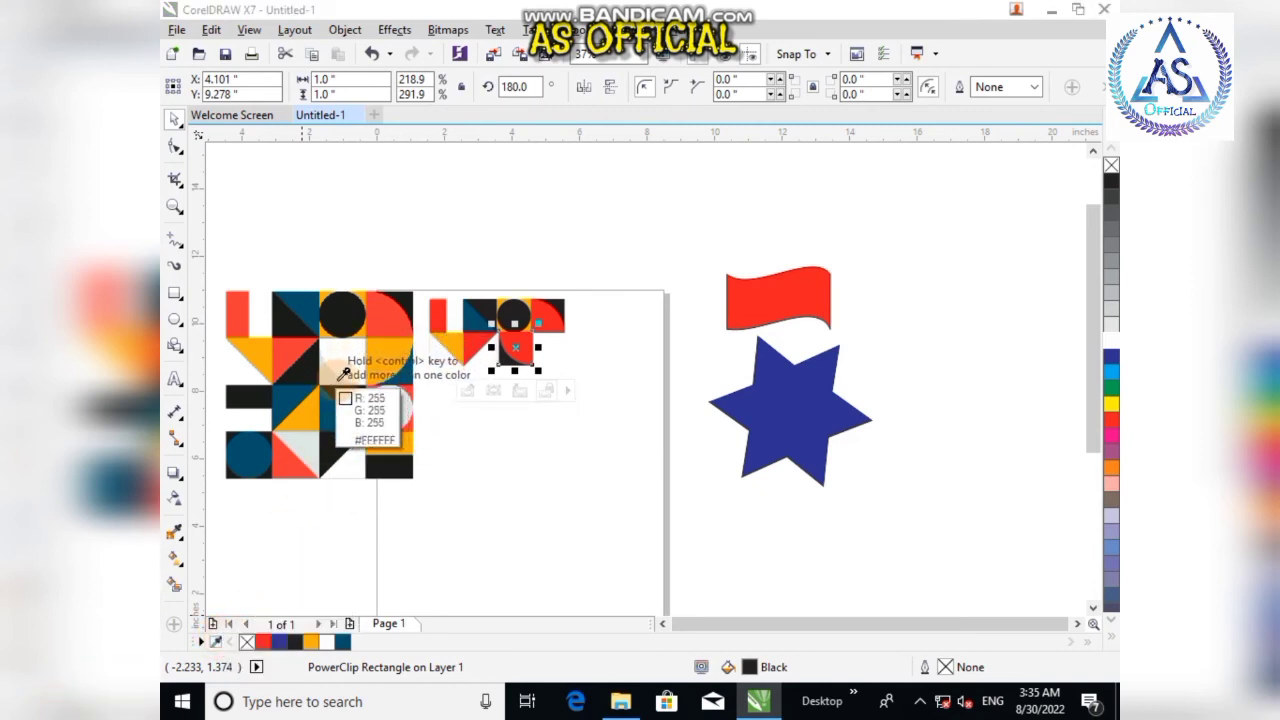
{"action": "left_click", "coordinate": [337, 374]}
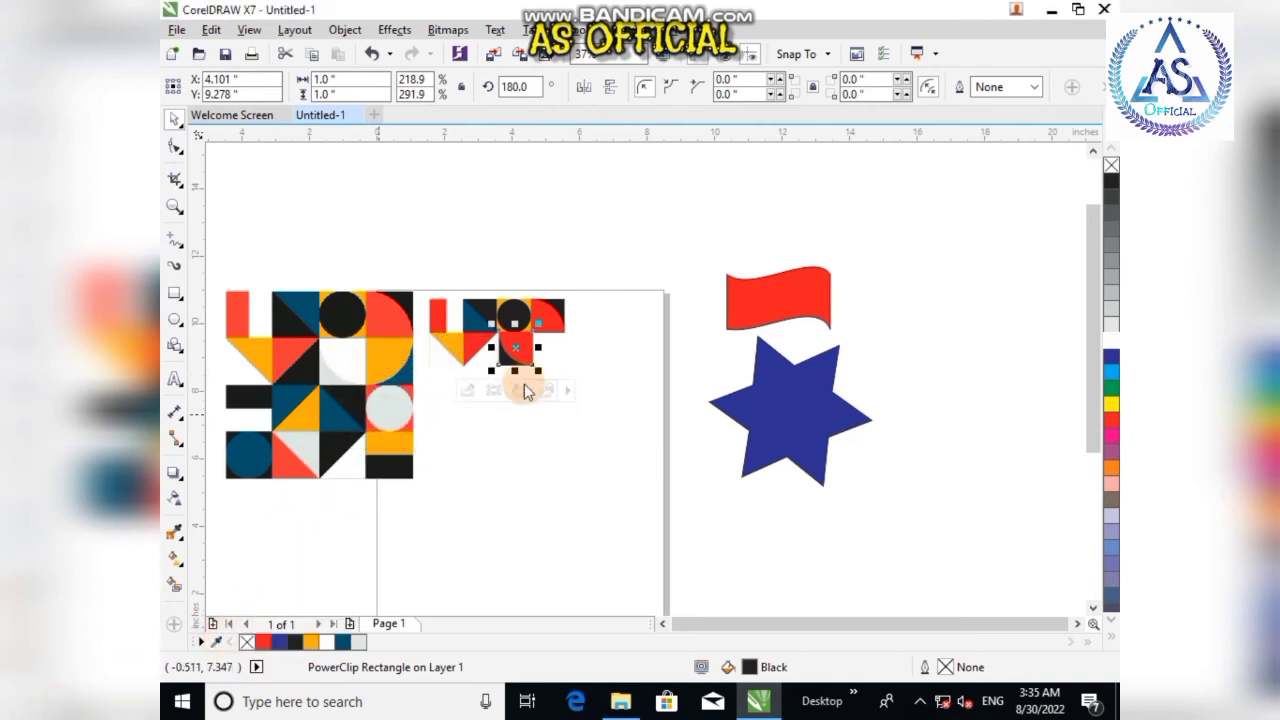
- Fill the circle clipped inside the copied tile with white and the tile's square with light grey (#DEE7E6)
{"action": "left_click", "coordinate": [473, 391]}
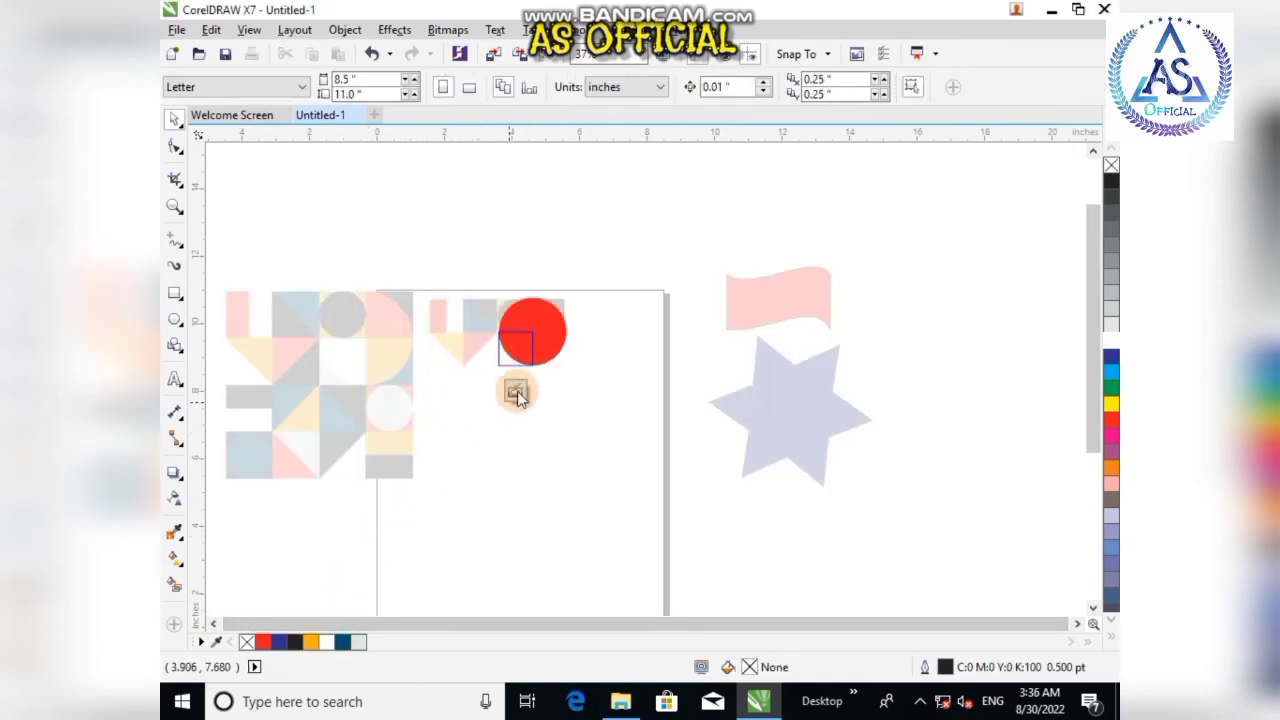
{"action": "left_click", "coordinate": [515, 393]}
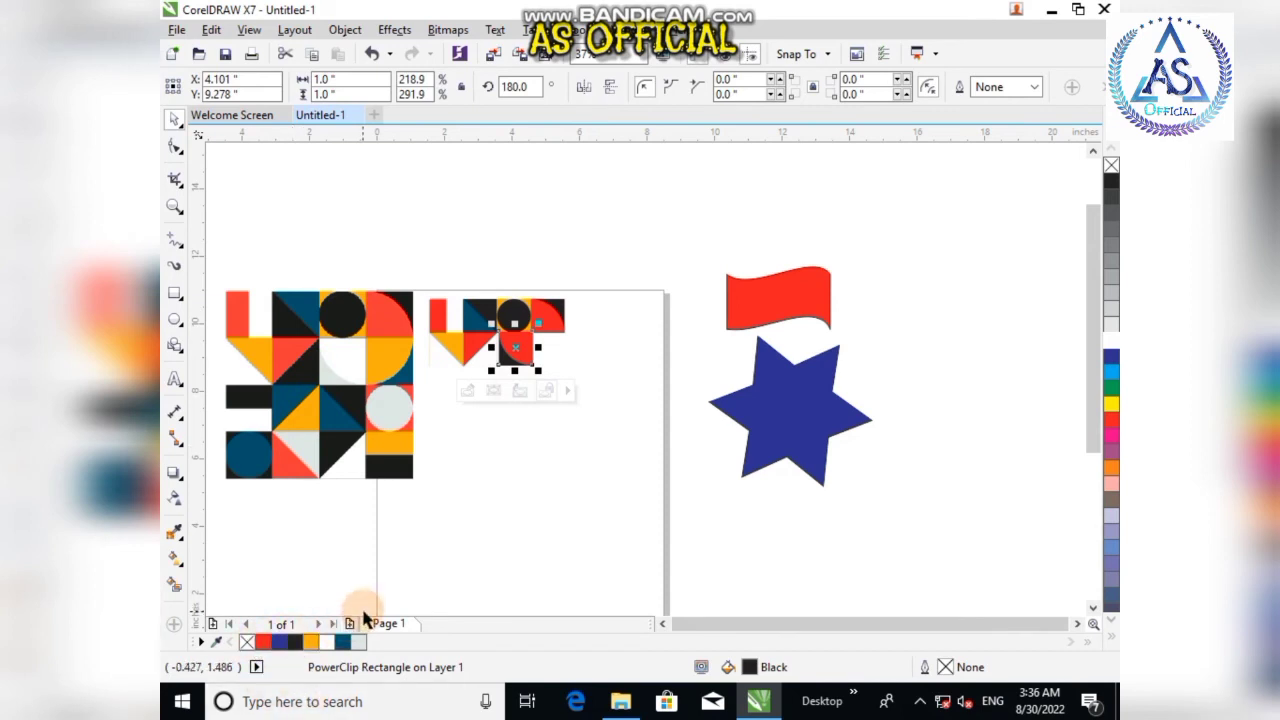
{"action": "left_click", "coordinate": [469, 393]}
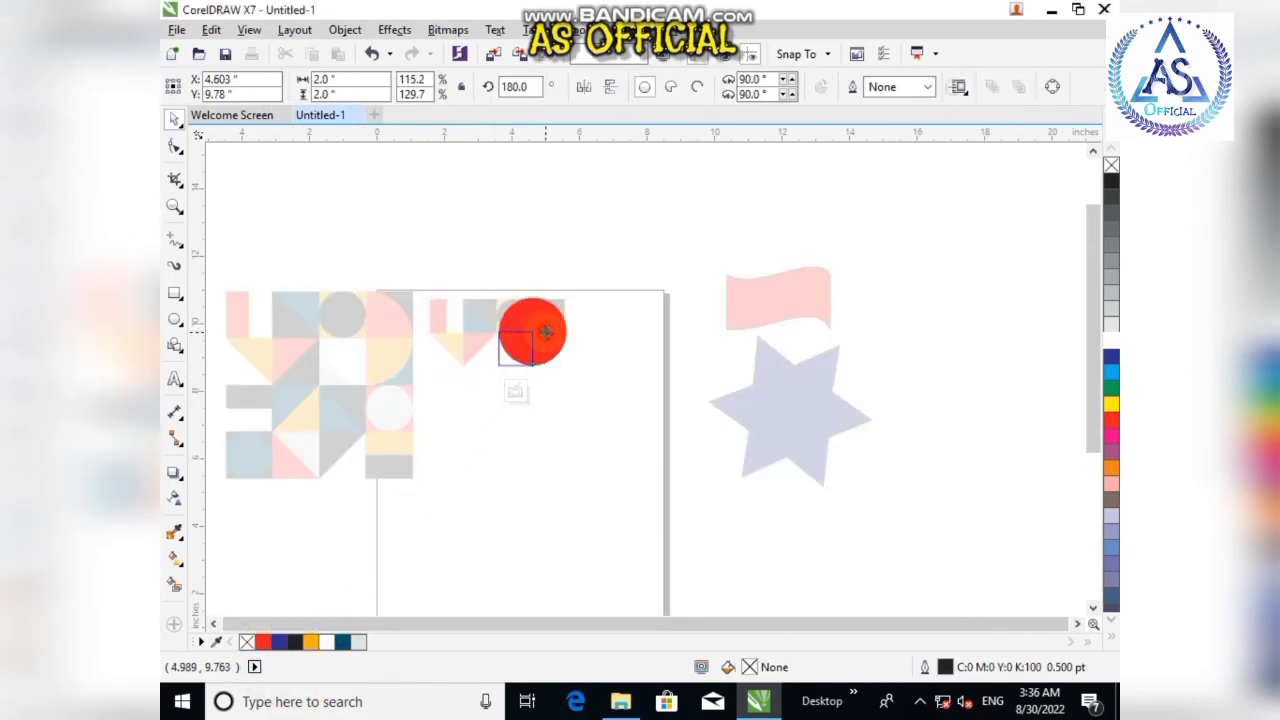
{"action": "left_click", "coordinate": [328, 641]}
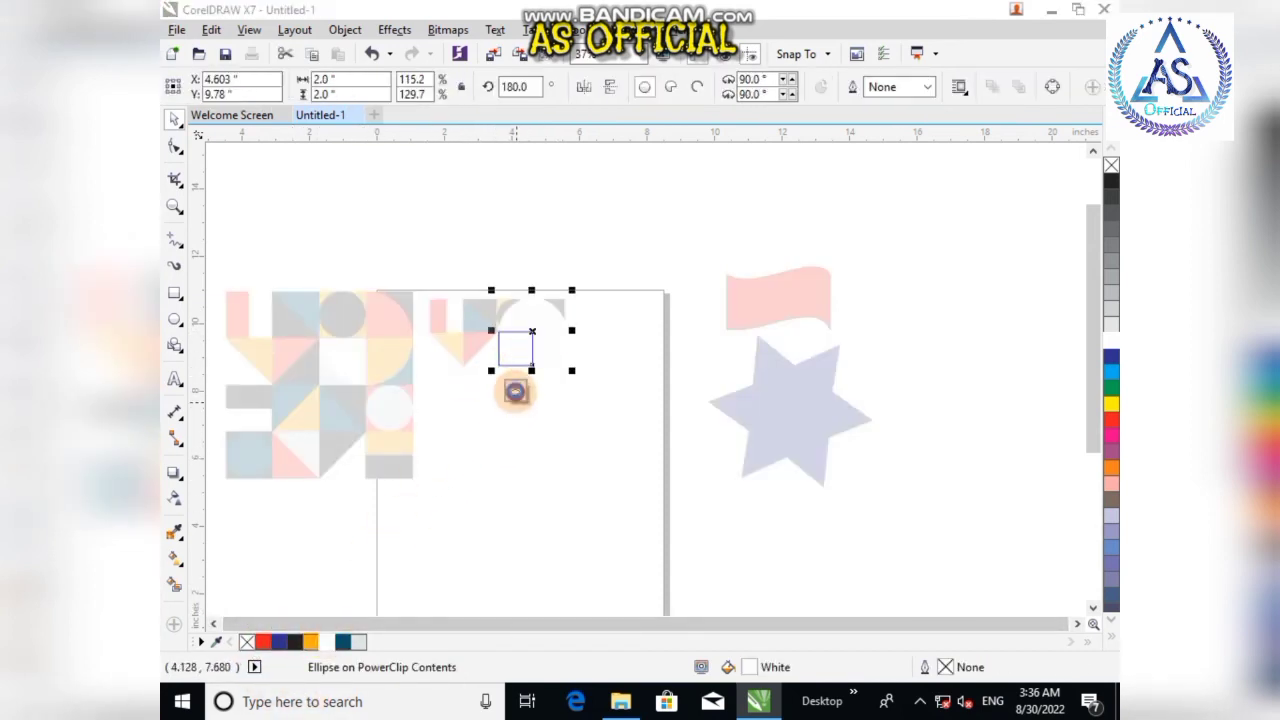
{"action": "left_click", "coordinate": [514, 391]}
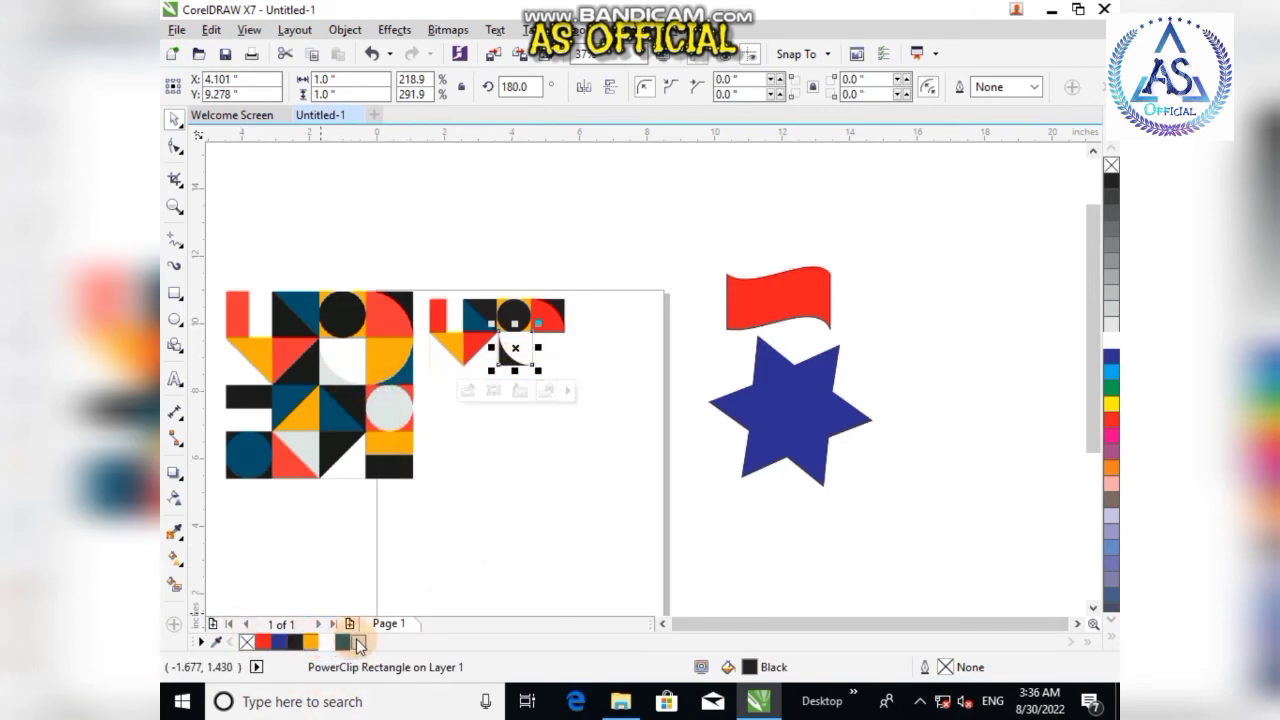
{"action": "left_click", "coordinate": [500, 506]}
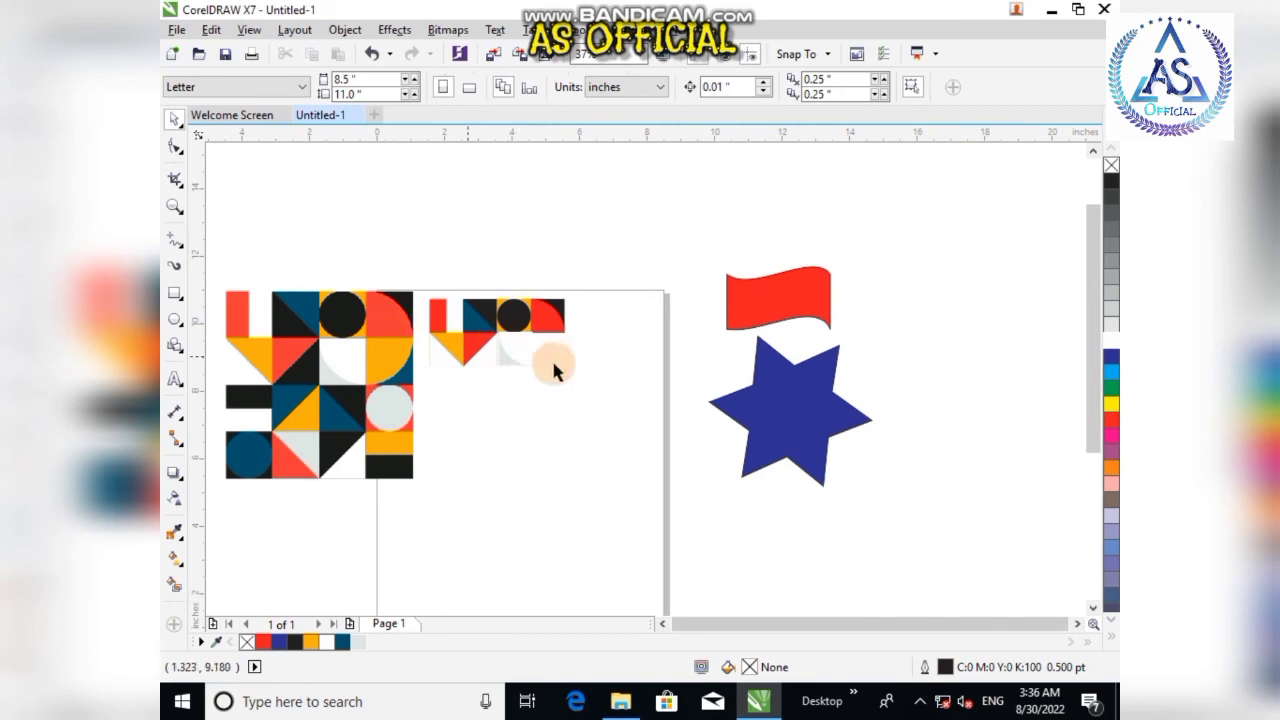
- Copy the white-and-grey tile beneath the red quarter-circle tile and align it with its neighbours, at X 5.045 and Y 9.278 inches
{"action": "left_click", "coordinate": [388, 363]}
{"action": "left_click", "coordinate": [500, 400]}
{"action": "left_click", "coordinate": [514, 349]}
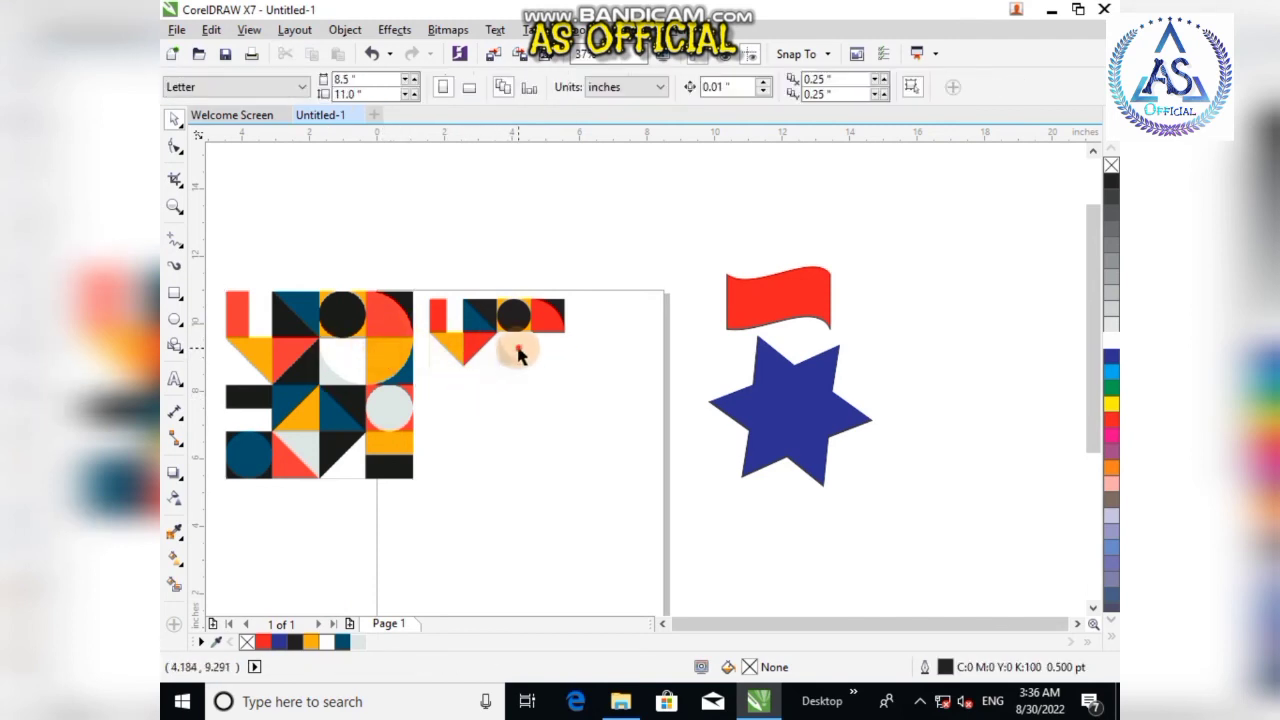
{"action": "left_click_drag", "start_coordinate": [514, 349], "coordinate": [551, 350]}
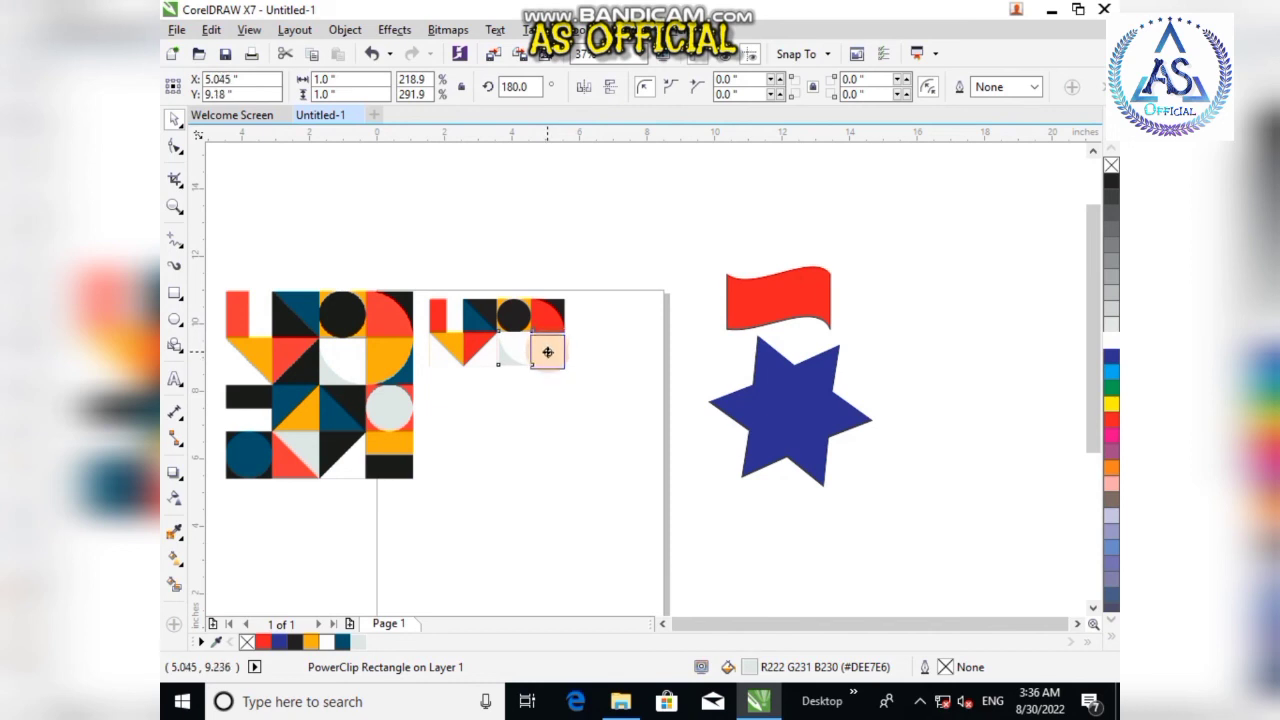
{"action": "left_click_drag", "start_coordinate": [548, 358], "coordinate": [547, 313]}
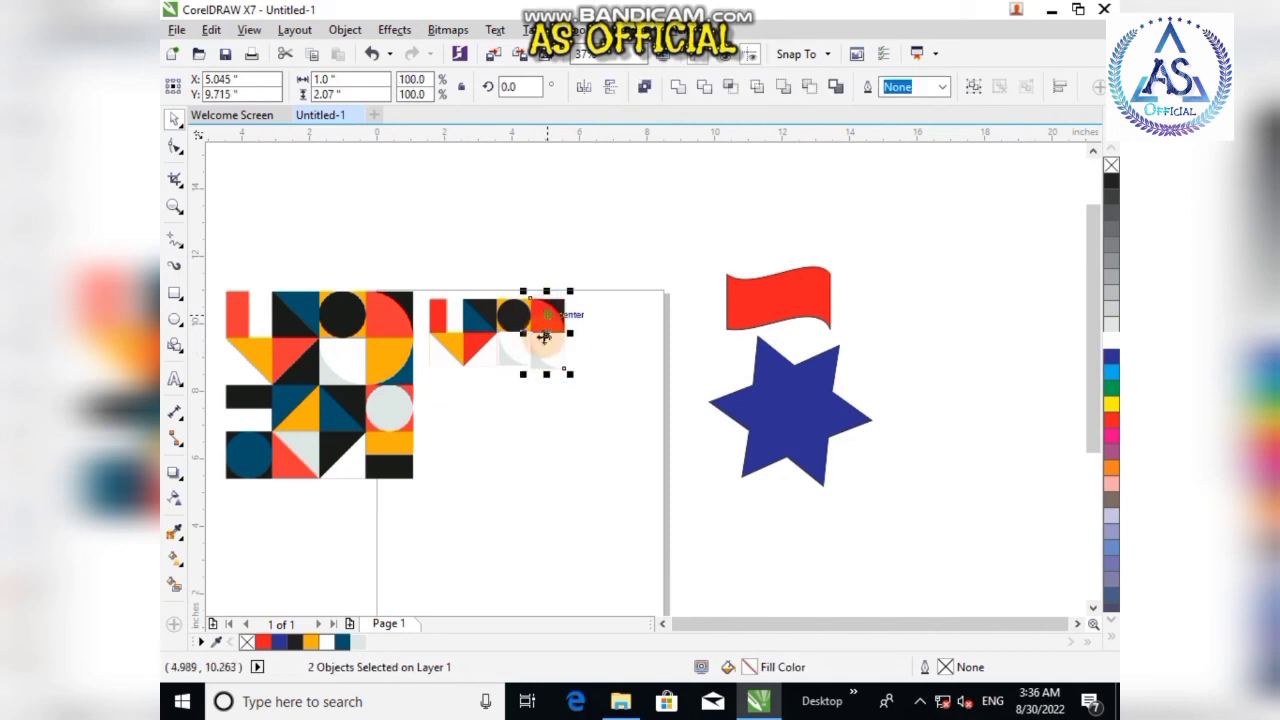
{"action": "left_click", "coordinate": [551, 409]}
{"action": "left_click", "coordinate": [514, 362]}
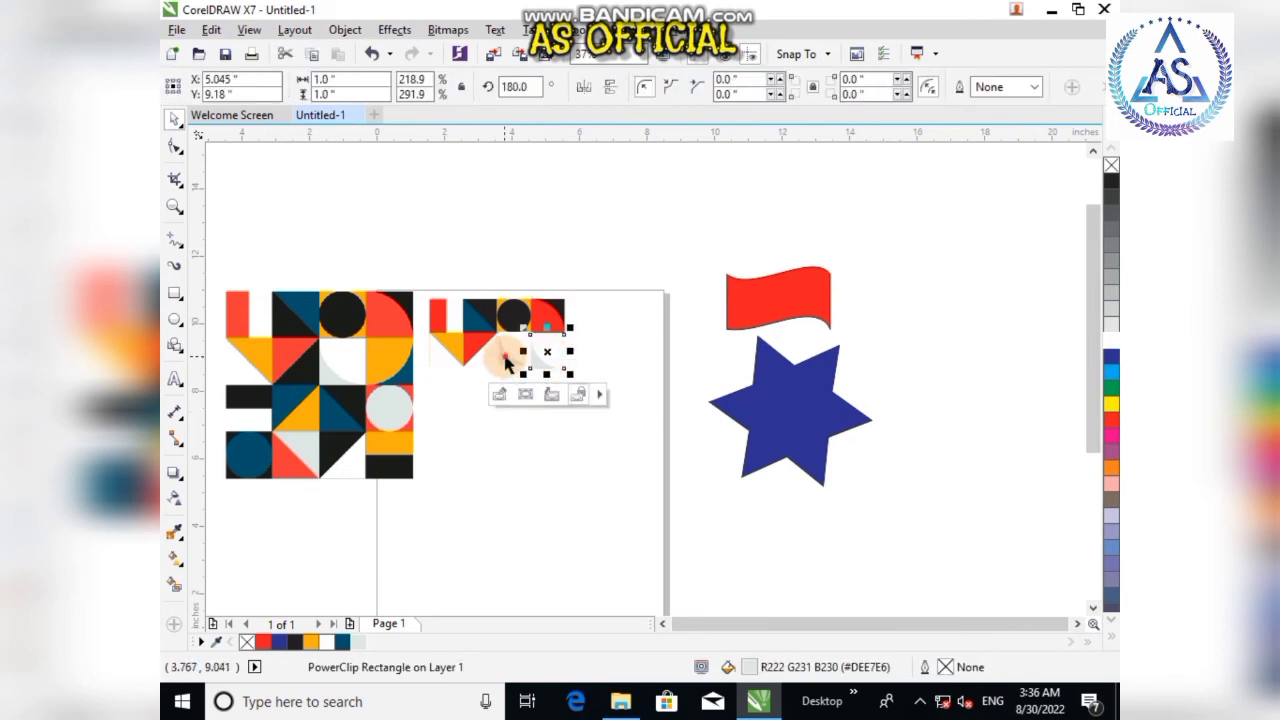
{"action": "left_click", "coordinate": [505, 357], "text": "shift"}
{"action": "left_click", "coordinate": [500, 390]}
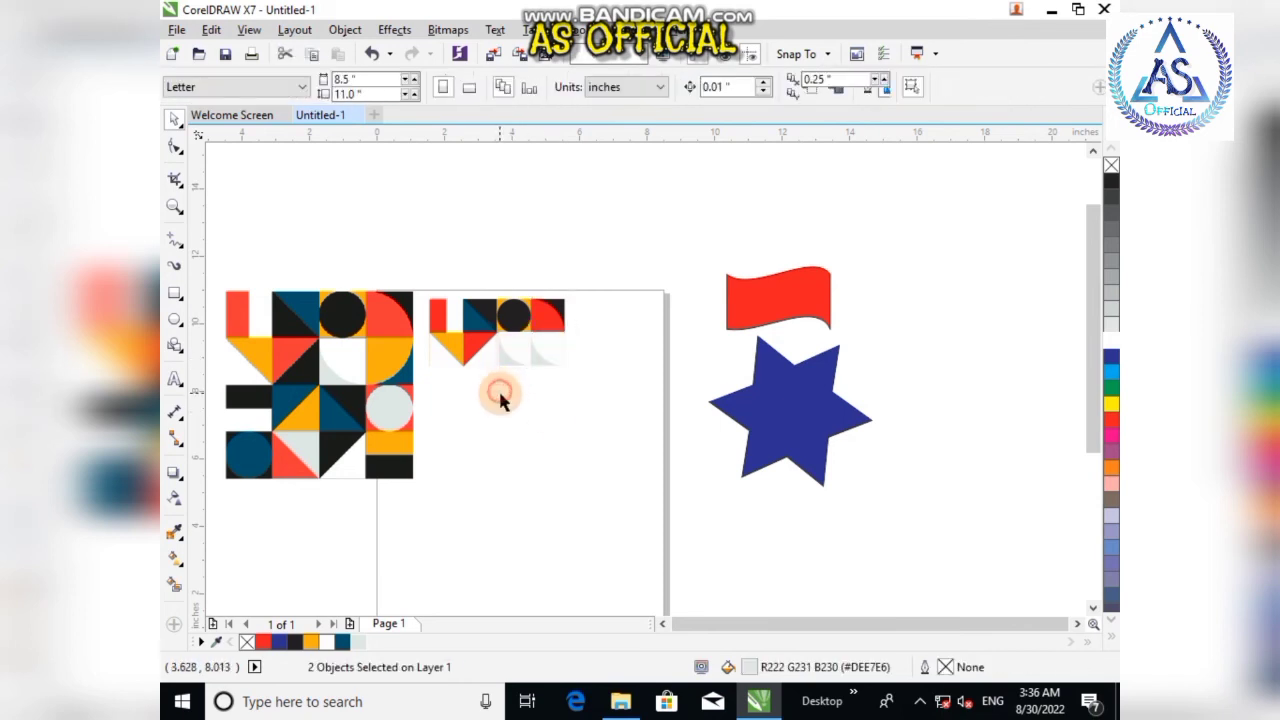
- Mirror the last white-and-grey tile of the second row horizontally
{"action": "scroll", "coordinate": [529, 362], "scroll_direction": "up", "scroll_amount": 2}
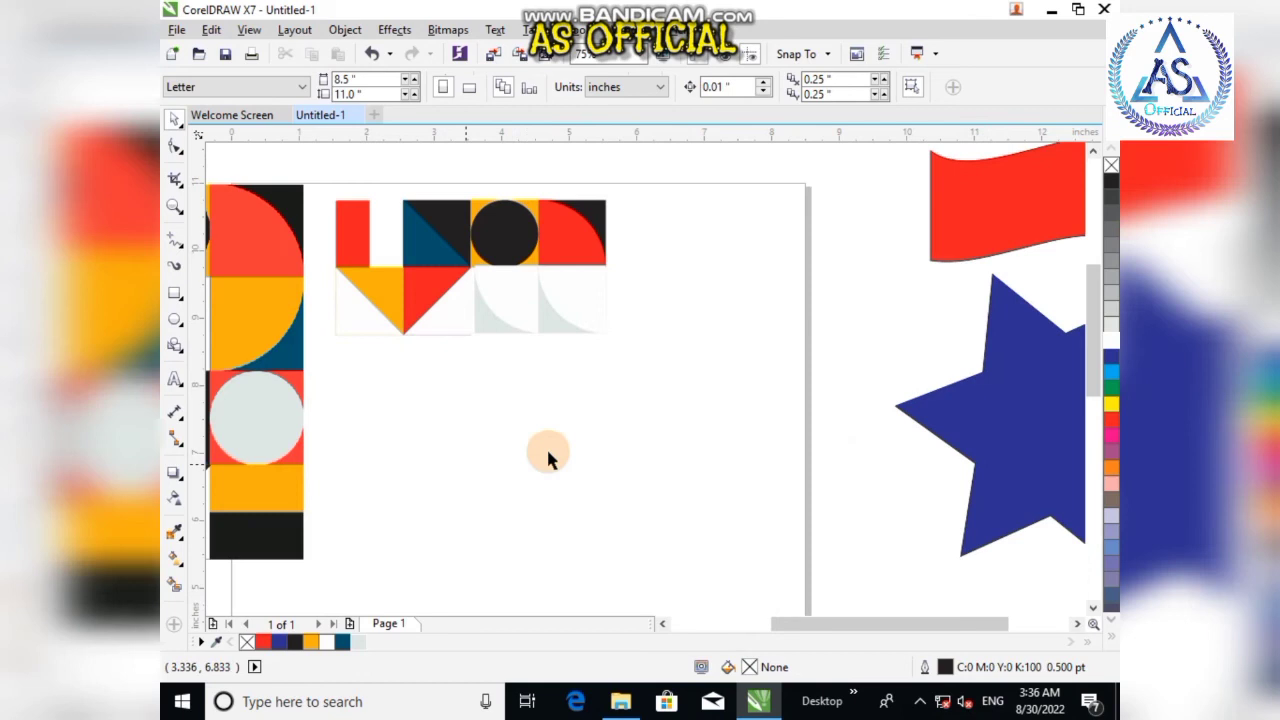
{"action": "left_click", "coordinate": [571, 310]}
{"action": "left_click", "coordinate": [584, 87]}
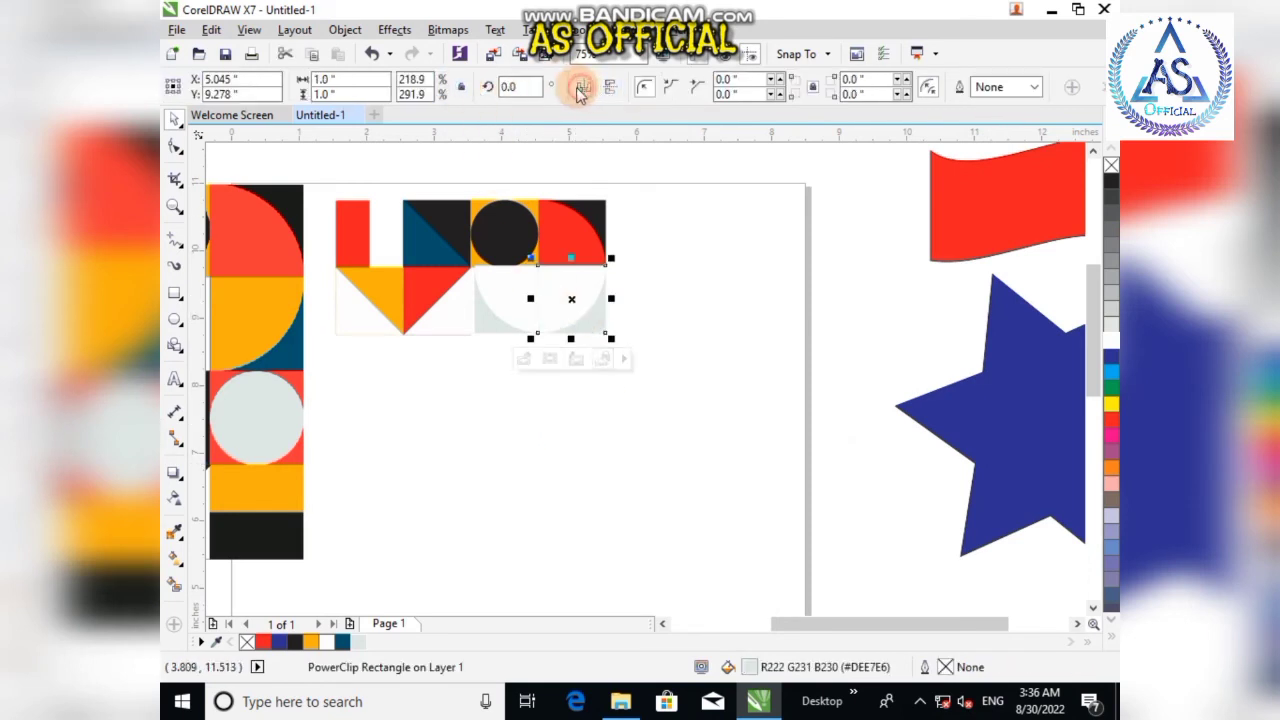
{"action": "left_click", "coordinate": [539, 498]}
- Sample the dark teal (#00526B) from the corner of the yellow quarter-circle tile in the reference image into the document colours
{"action": "scroll", "coordinate": [532, 366], "scroll_direction": "down", "scroll_amount": 2}
{"action": "left_click", "coordinate": [566, 343]}
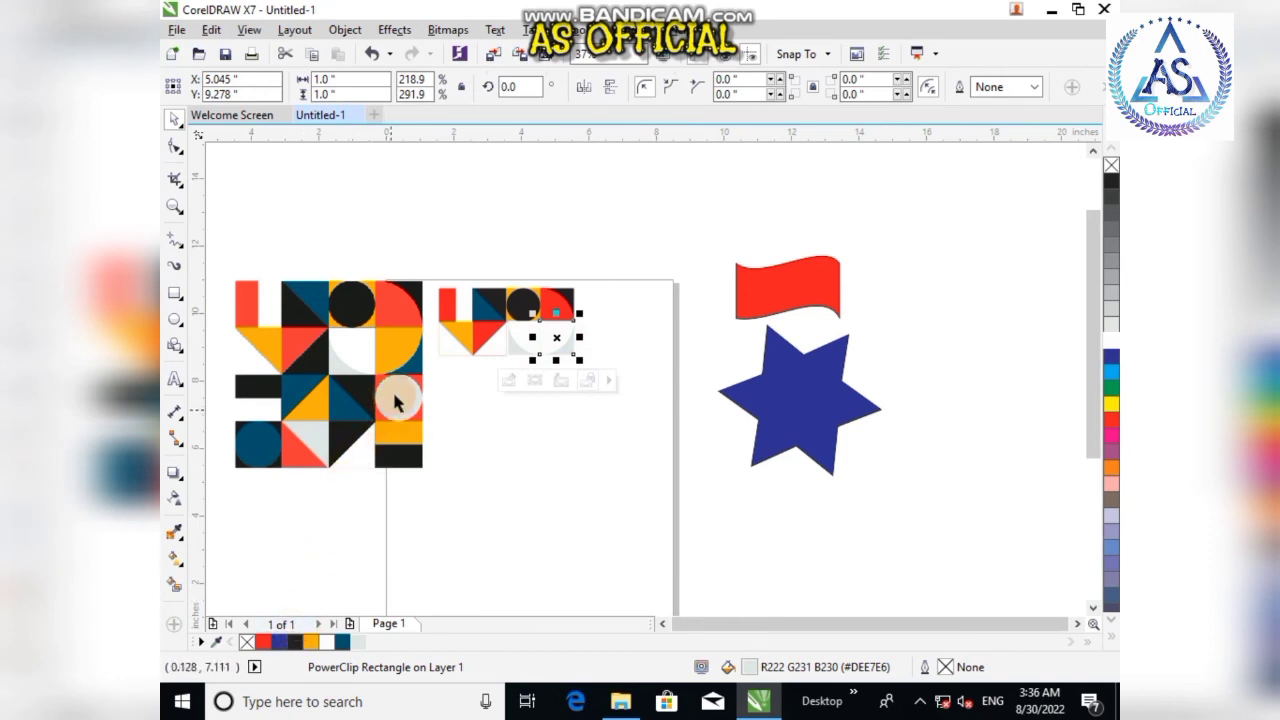
{"action": "left_click", "coordinate": [215, 642]}
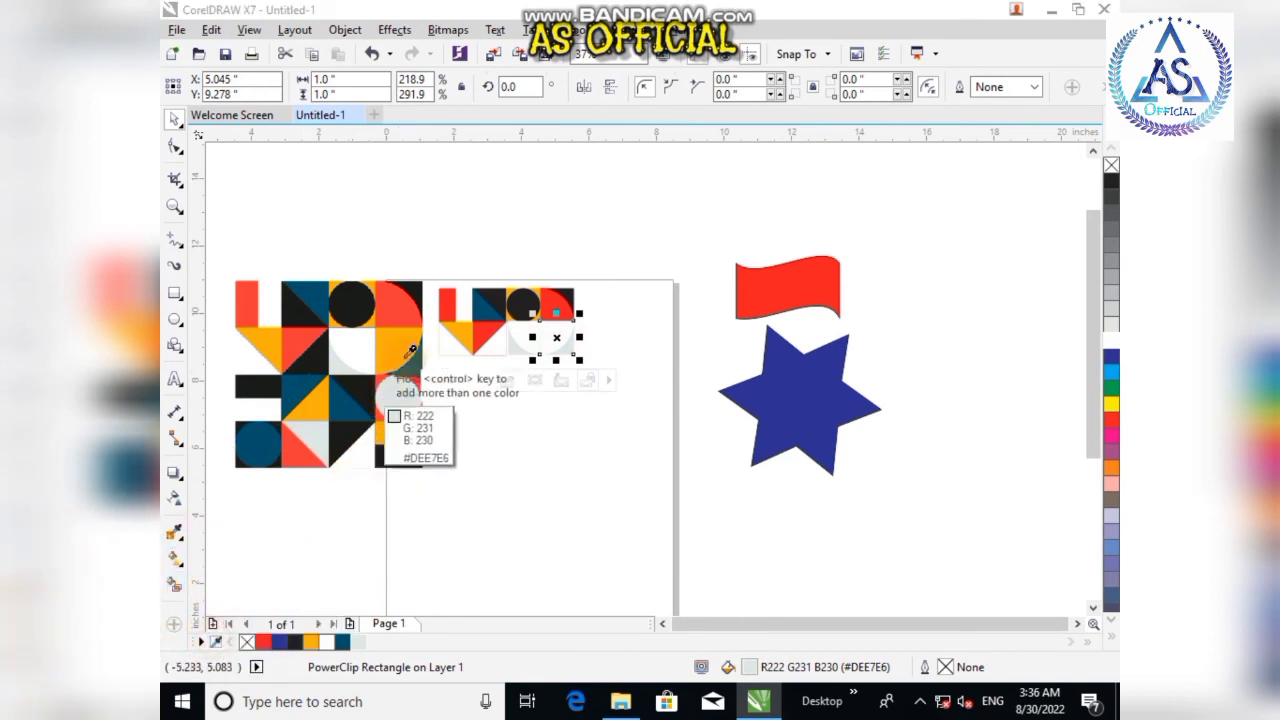
{"action": "left_click", "coordinate": [422, 376]}
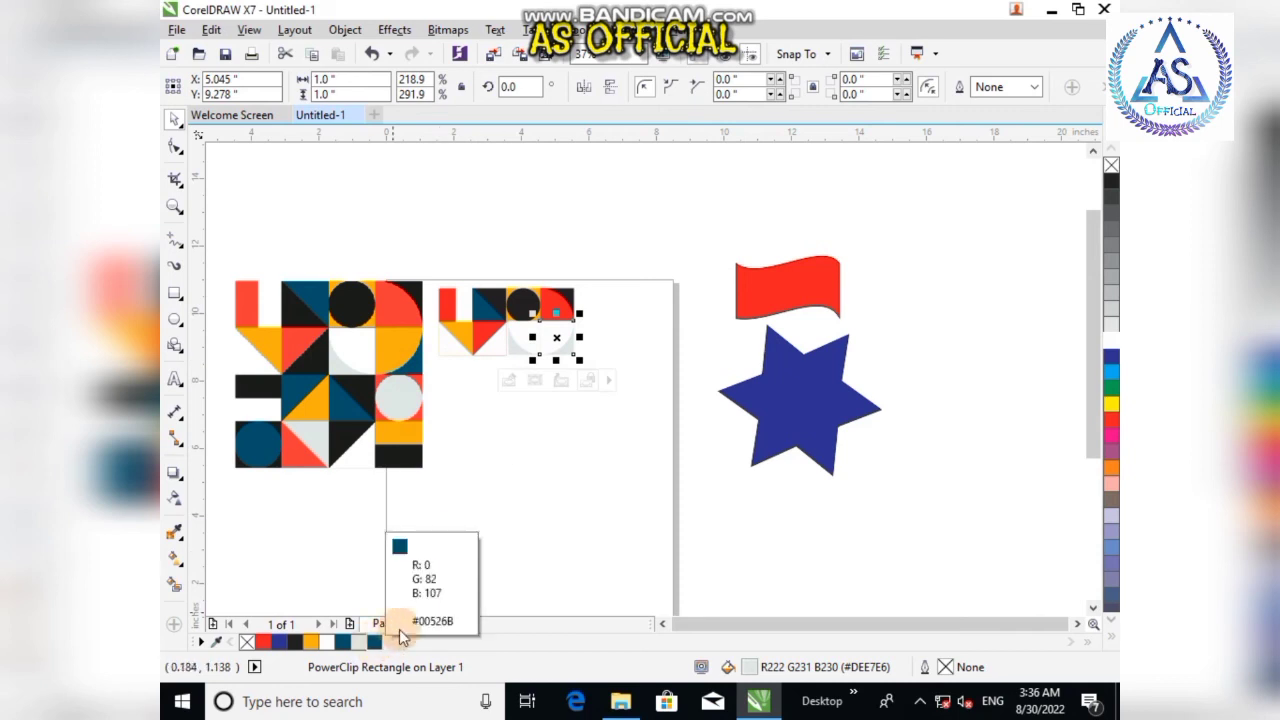
- Fill the clipped circle of the second row's last tile with yellow (#FEAF0D) and the tile's square with dark teal
{"action": "left_click", "coordinate": [510, 380]}
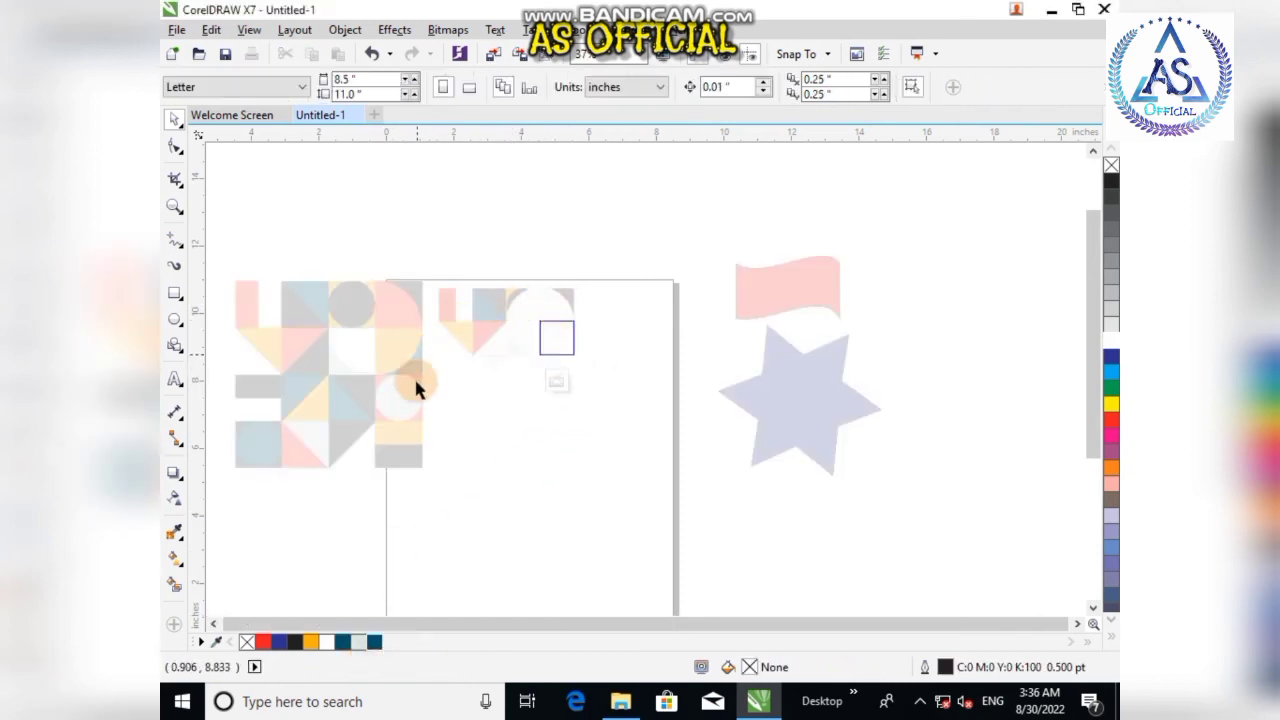
{"action": "left_click", "coordinate": [341, 632]}
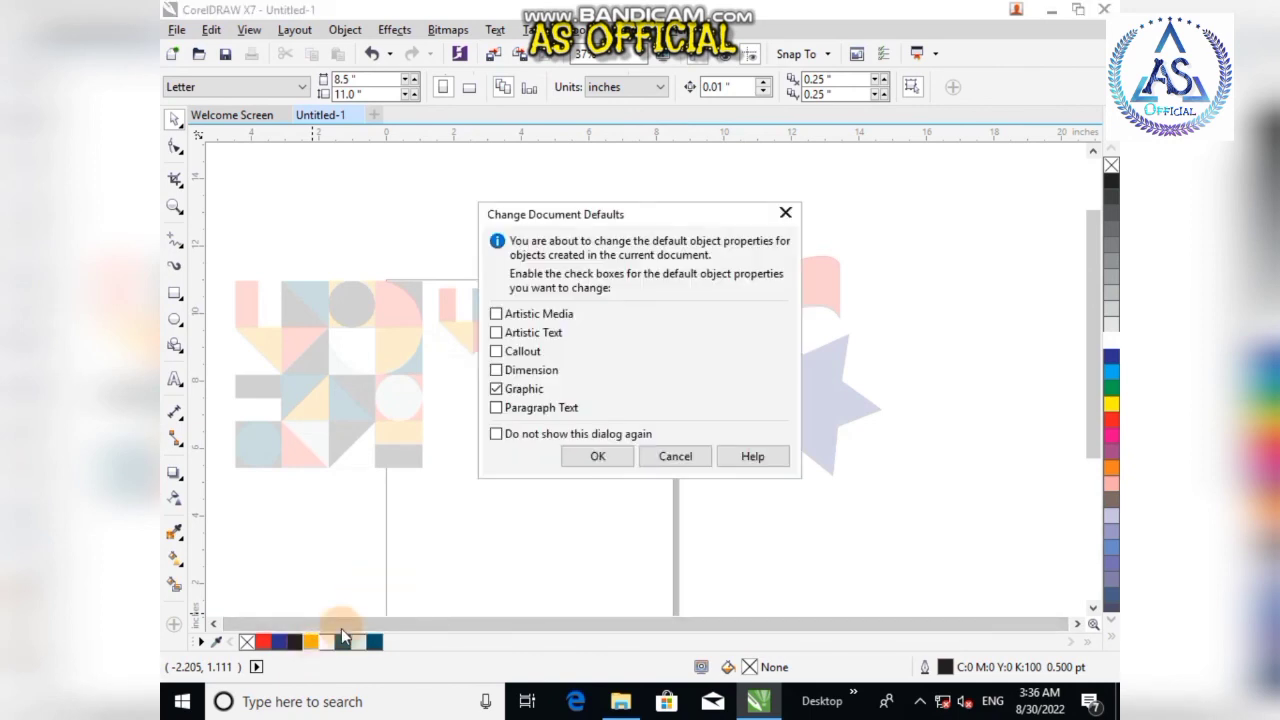
{"action": "left_click", "coordinate": [588, 462]}
{"action": "left_click", "coordinate": [556, 338]}
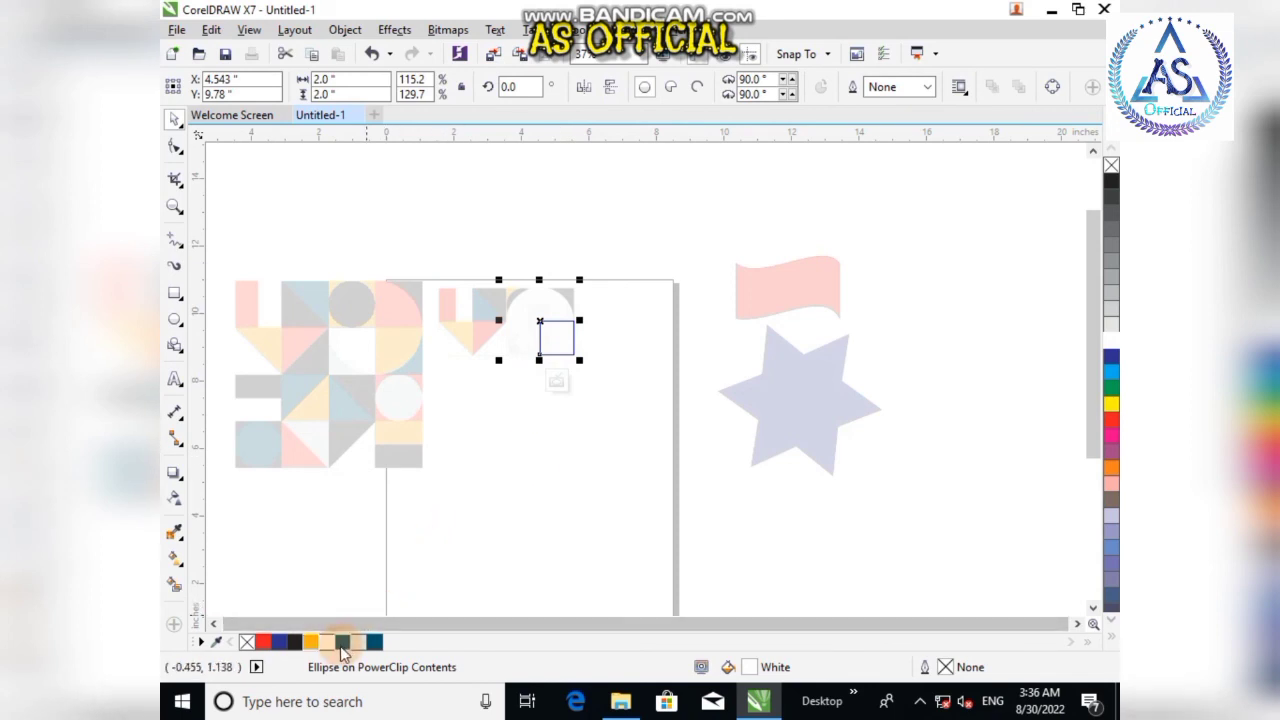
{"action": "left_click", "coordinate": [312, 643]}
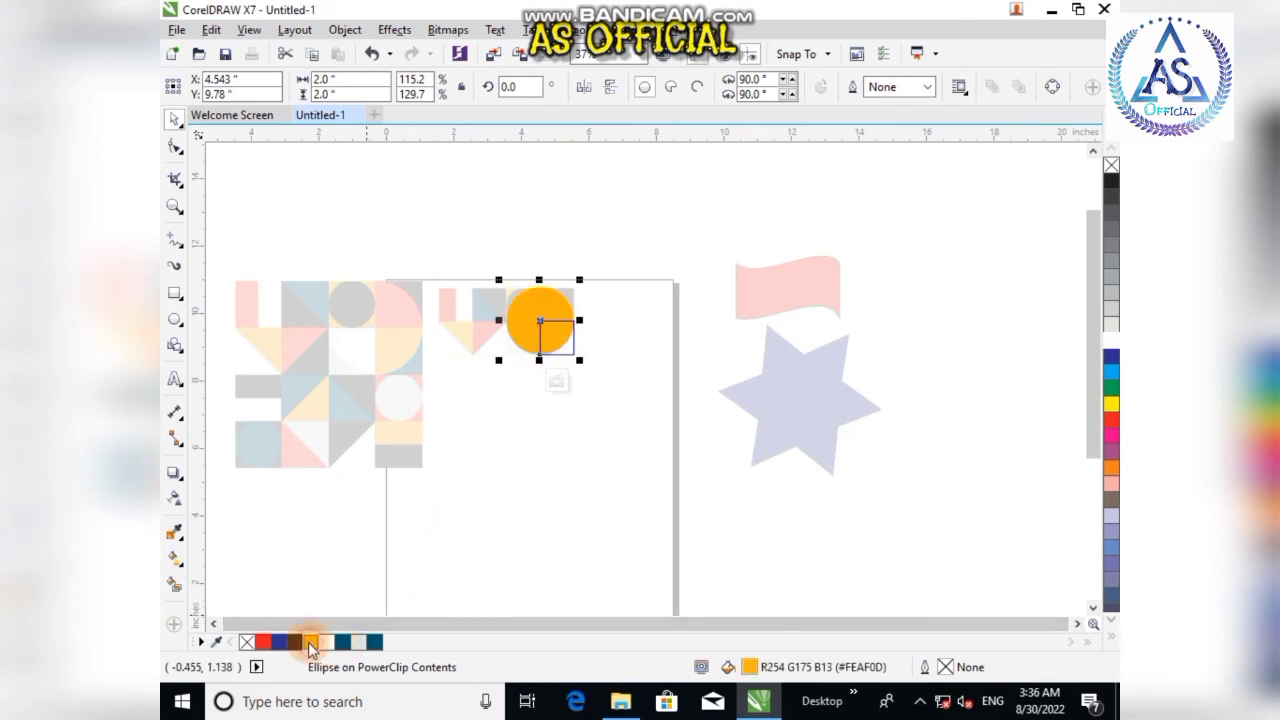
{"action": "left_click", "coordinate": [558, 380]}
{"action": "left_click", "coordinate": [563, 458]}
- Select all the second-row tiles and align them to each other vertically at Y 9.25 inches
{"action": "scroll", "coordinate": [434, 334], "scroll_direction": "up", "scroll_amount": 3}
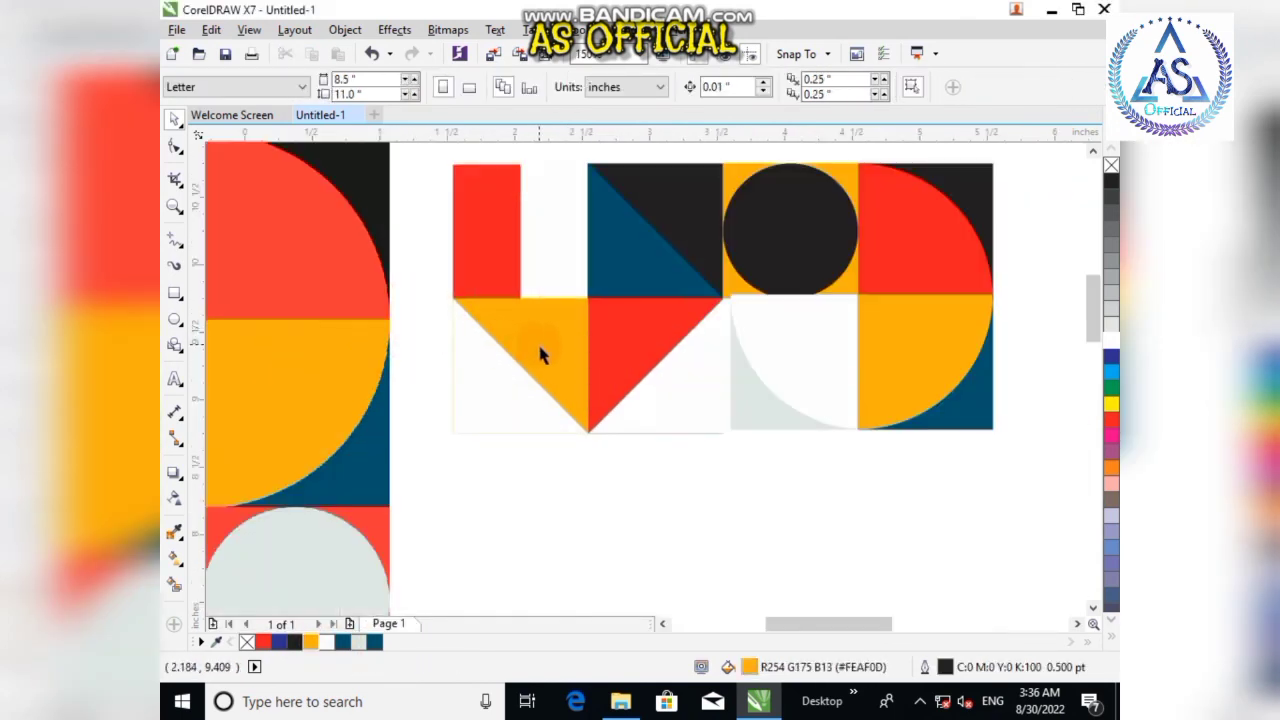
{"action": "scroll", "coordinate": [540, 360], "scroll_direction": "down", "scroll_amount": 3}
{"action": "scroll", "coordinate": [538, 377], "scroll_direction": "up", "scroll_amount": 2}
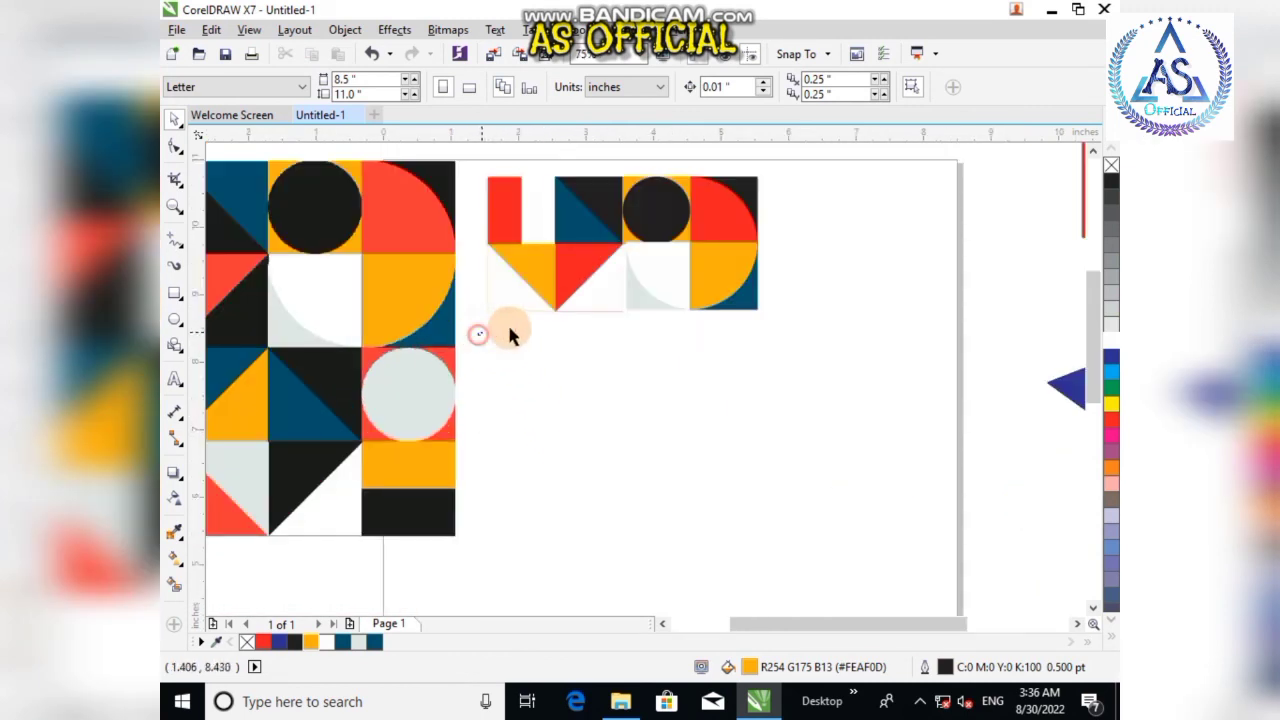
{"action": "left_click_drag", "start_coordinate": [509, 328], "coordinate": [794, 221]}
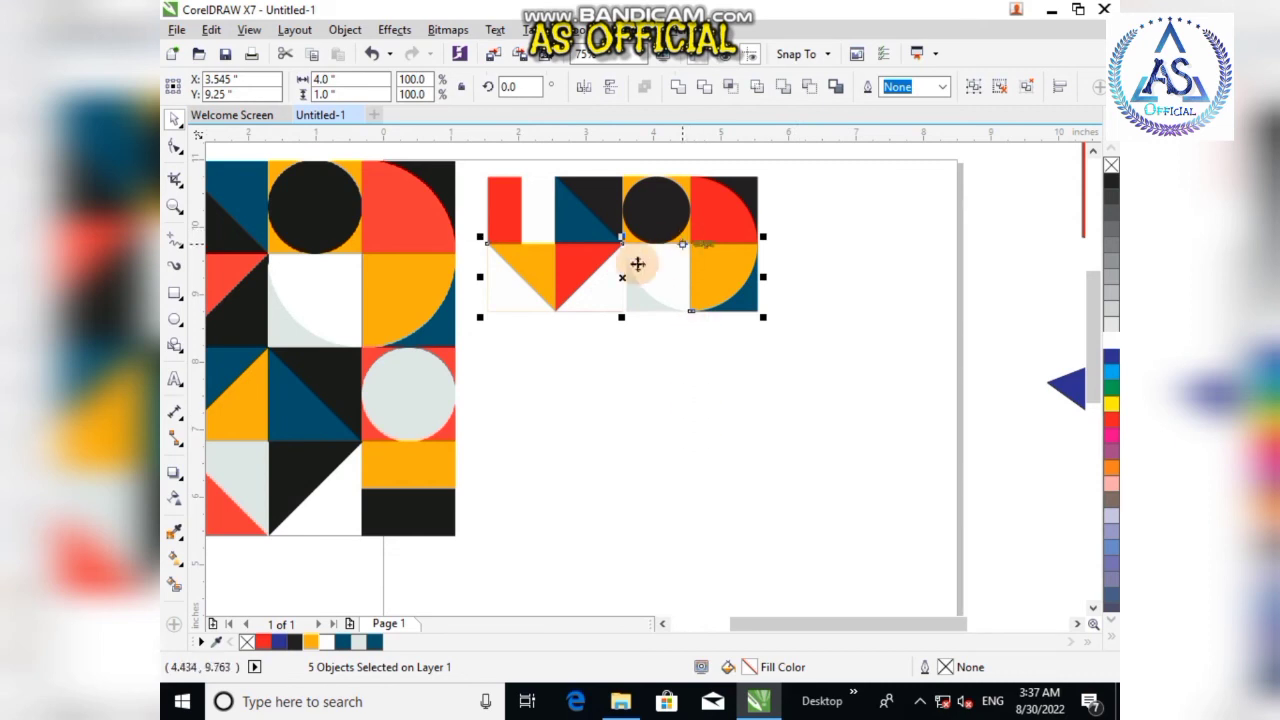
{"action": "left_click", "coordinate": [522, 401]}
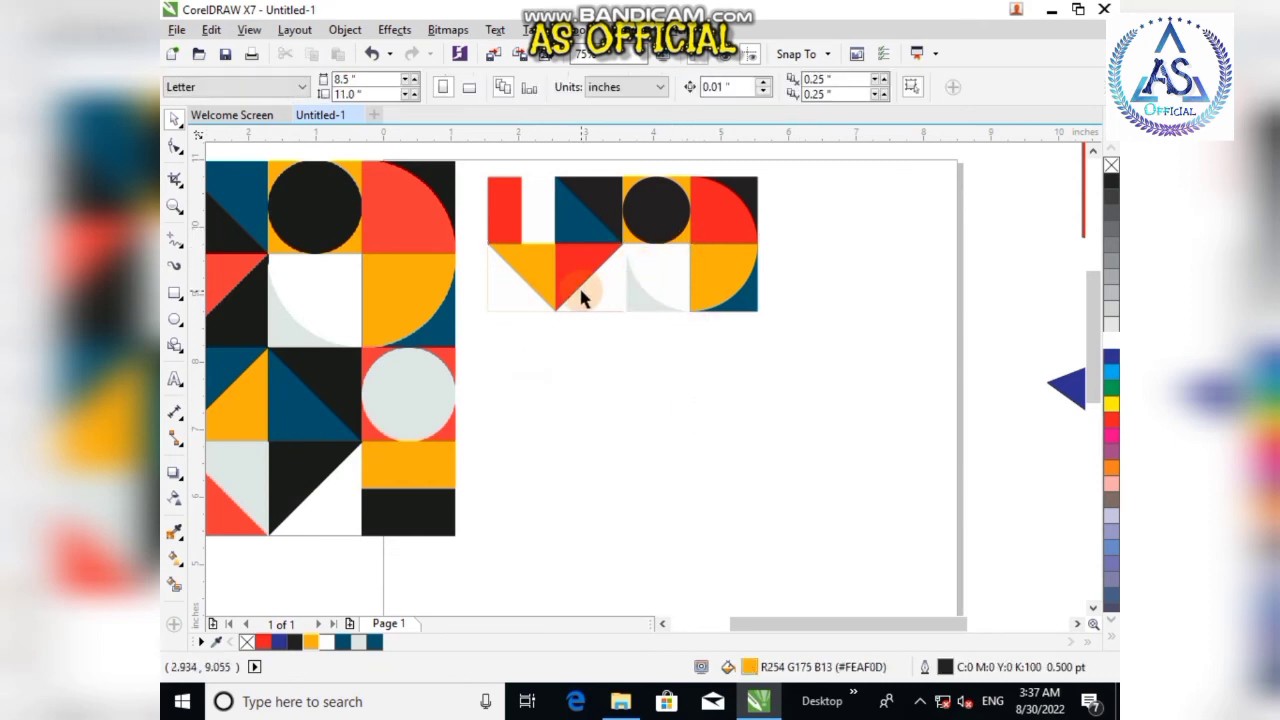
- Try nudging the second row's yellow-triangle tile left to X 2.025 inches
{"action": "scroll", "coordinate": [605, 290], "scroll_direction": "up", "scroll_amount": 2}
{"action": "left_click", "coordinate": [523, 277]}
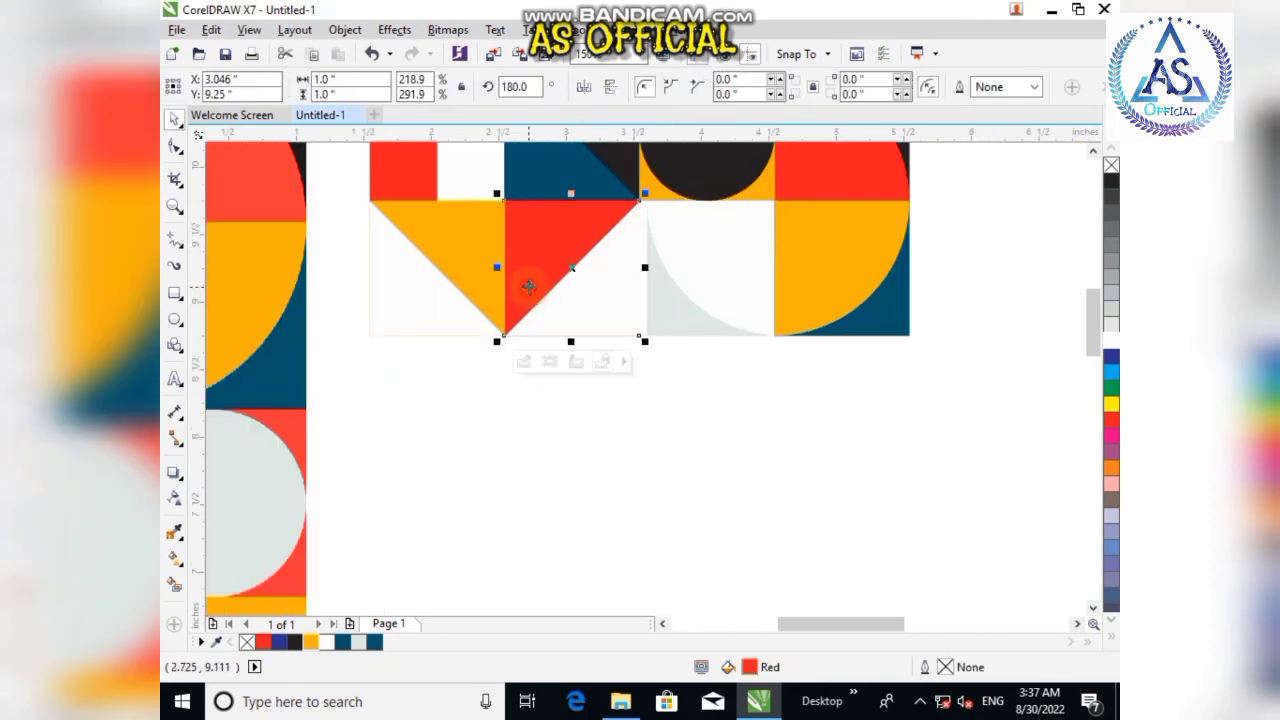
{"action": "left_click", "coordinate": [460, 314]}
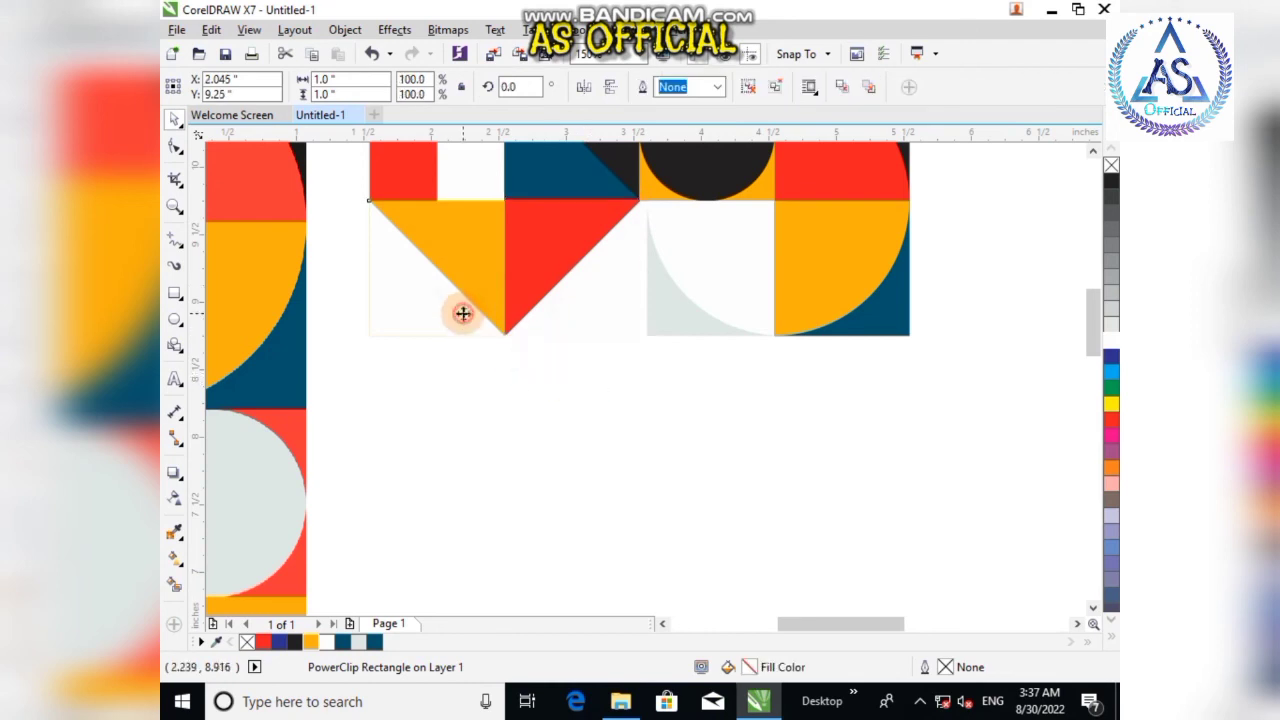
{"action": "key", "text": "Left"}
{"action": "key", "text": "Down"}
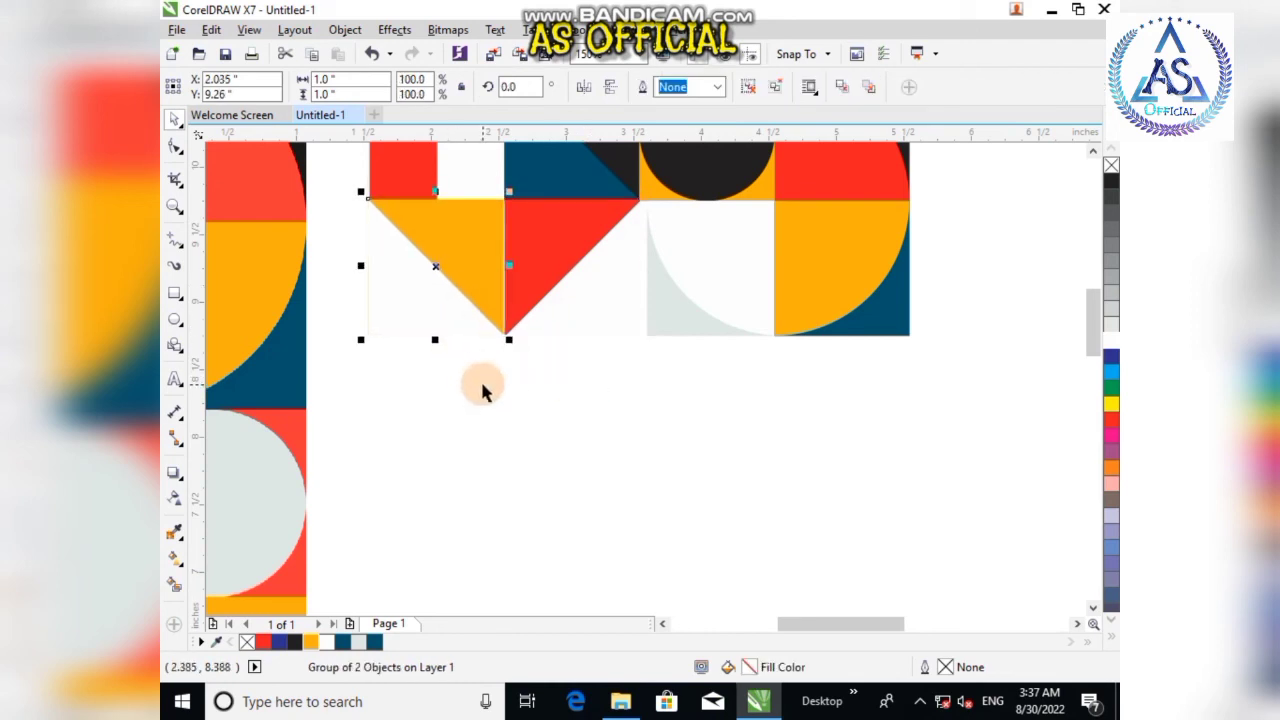
{"action": "key", "text": "Left"}
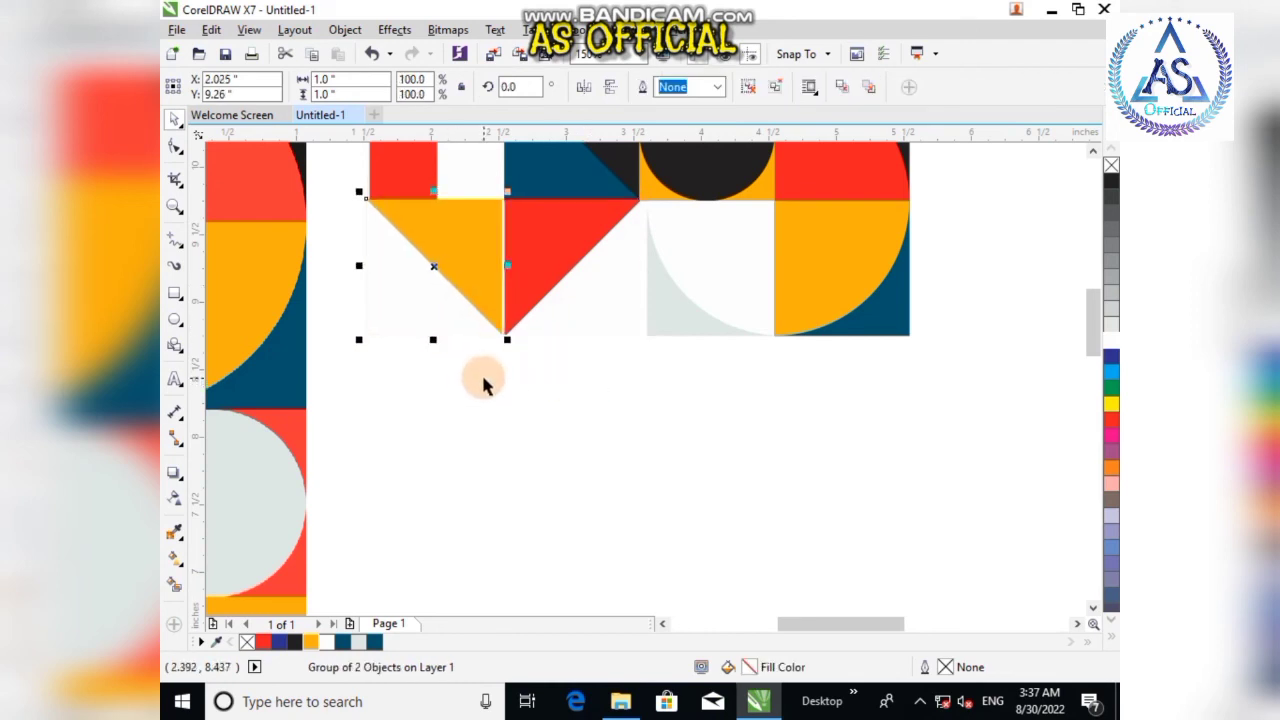
{"action": "key", "text": "Down"}
{"action": "left_click_drag", "start_coordinate": [450, 304], "coordinate": [476, 334]}
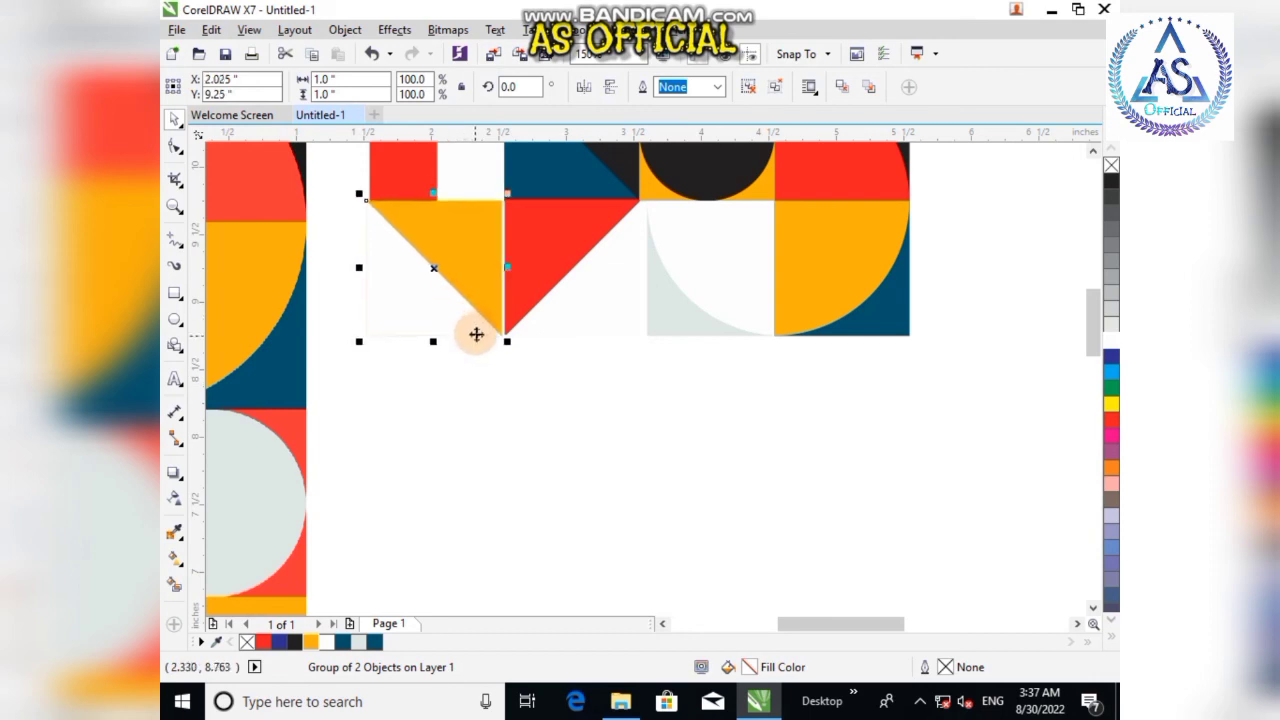
{"action": "scroll", "coordinate": [449, 224], "scroll_direction": "up", "scroll_amount": 2}
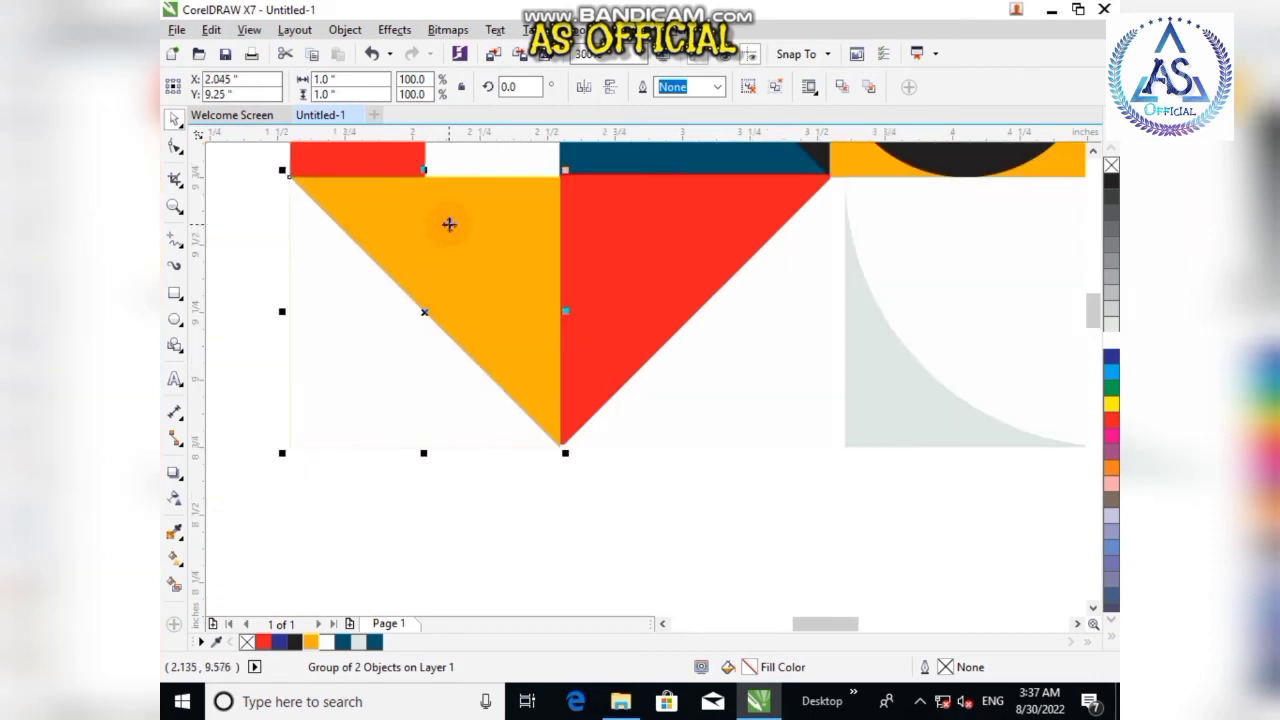
{"action": "left_click", "coordinate": [501, 530]}
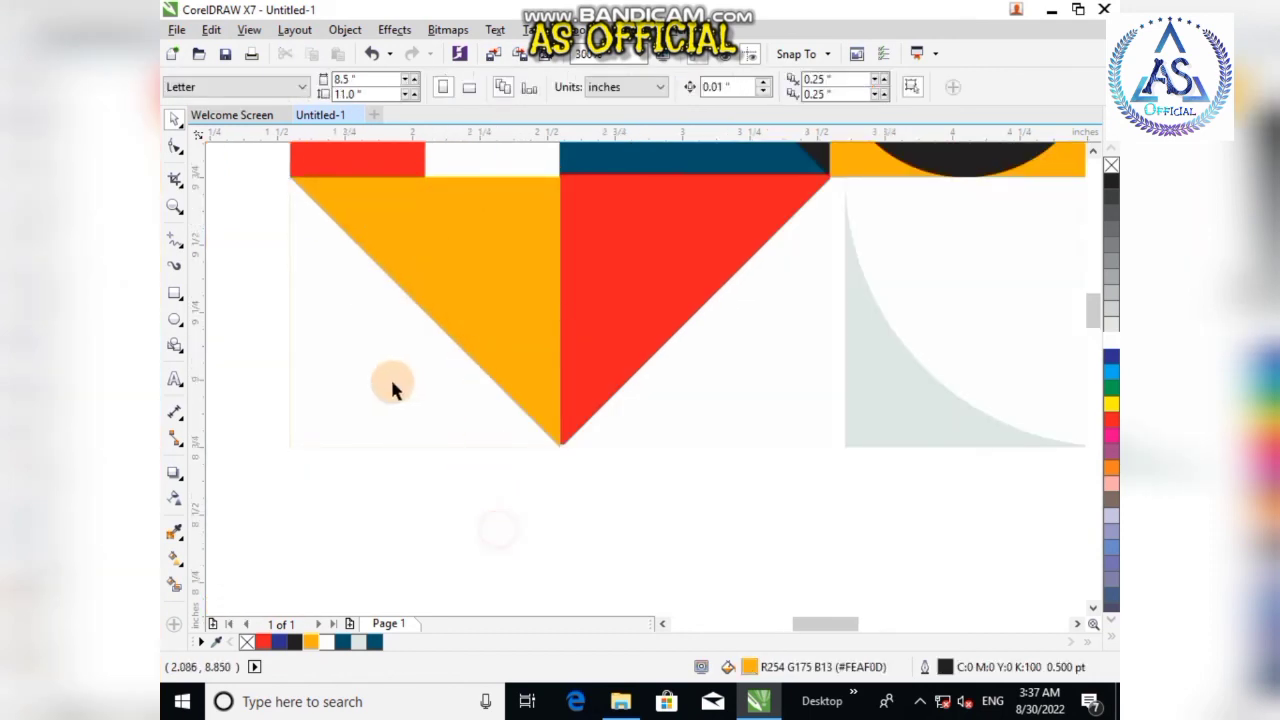
- Ungroup the yellow-triangle tile, shift its two pieces to X 2.015, Y 9.23 inches, and regroup them
{"action": "left_click", "coordinate": [530, 289]}
{"action": "left_click", "coordinate": [748, 86]}
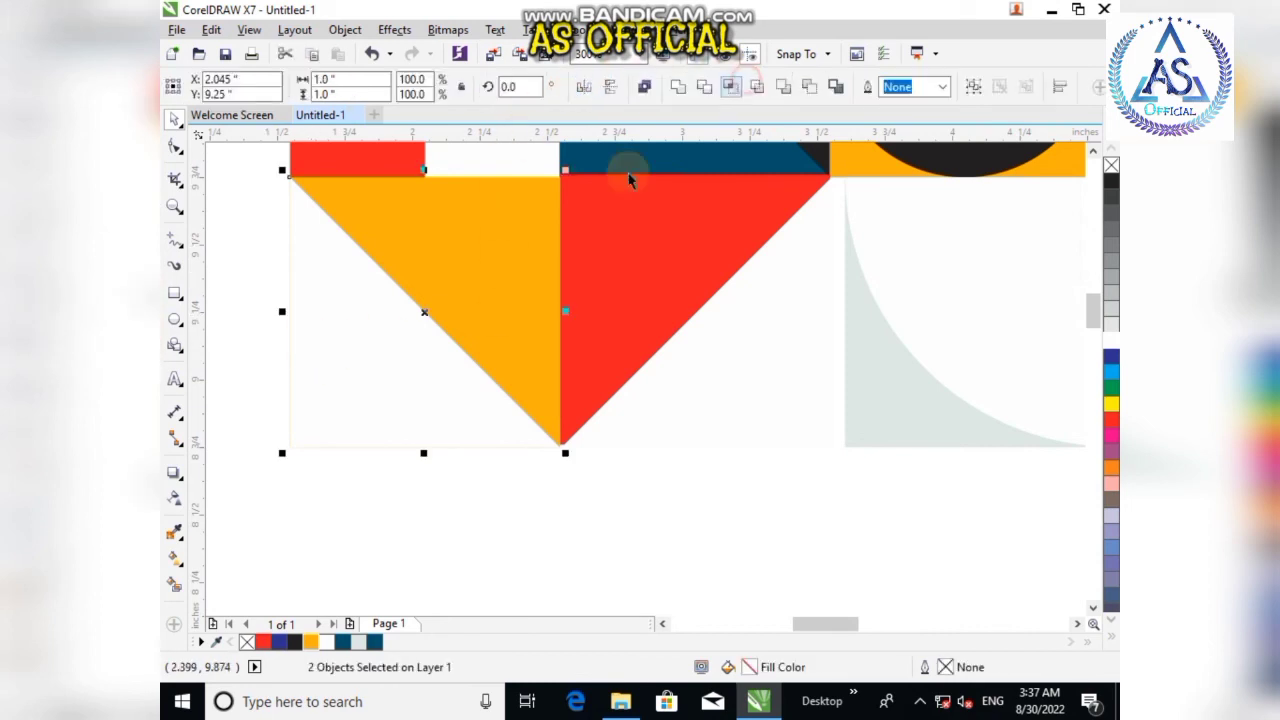
{"action": "left_click", "coordinate": [539, 317]}
{"action": "left_click_drag", "start_coordinate": [539, 317], "coordinate": [539, 325]}
{"action": "key", "text": "Left"}
{"action": "key", "text": "Left"}
{"action": "key", "text": "Left"}
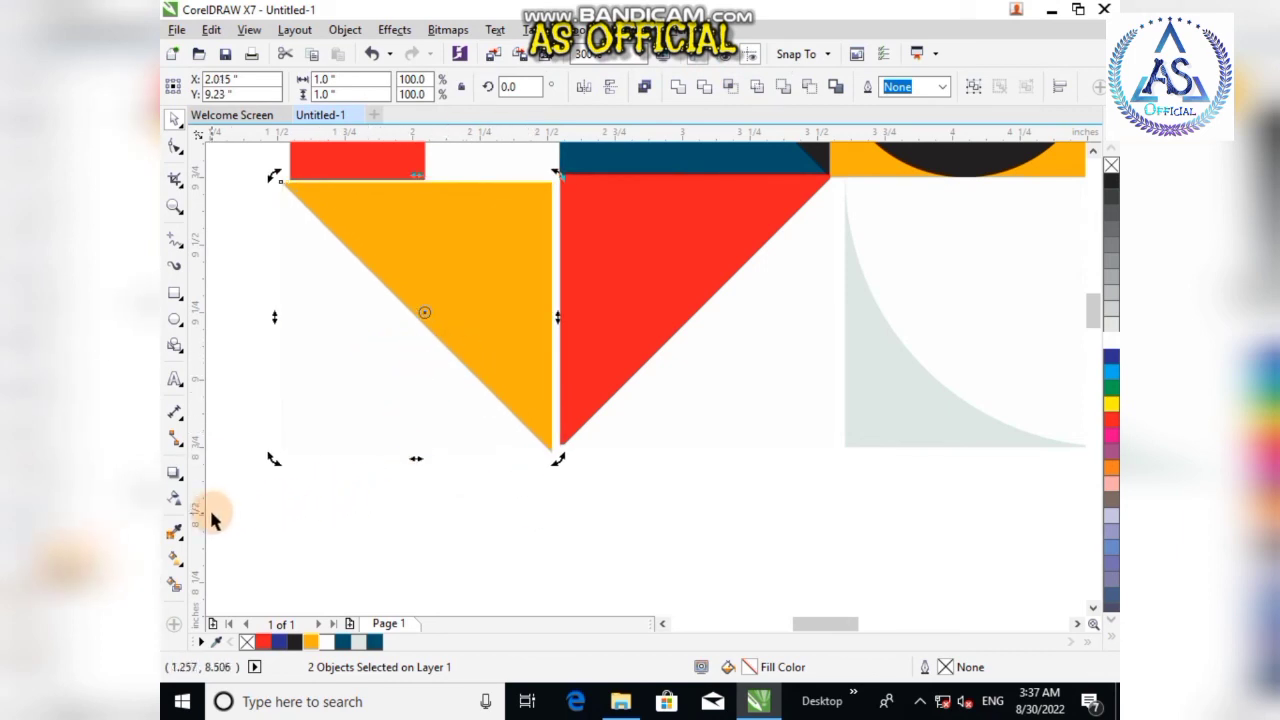
{"action": "left_click_drag", "start_coordinate": [255, 522], "coordinate": [607, 160]}
{"action": "key", "text": "ctrl+g"}
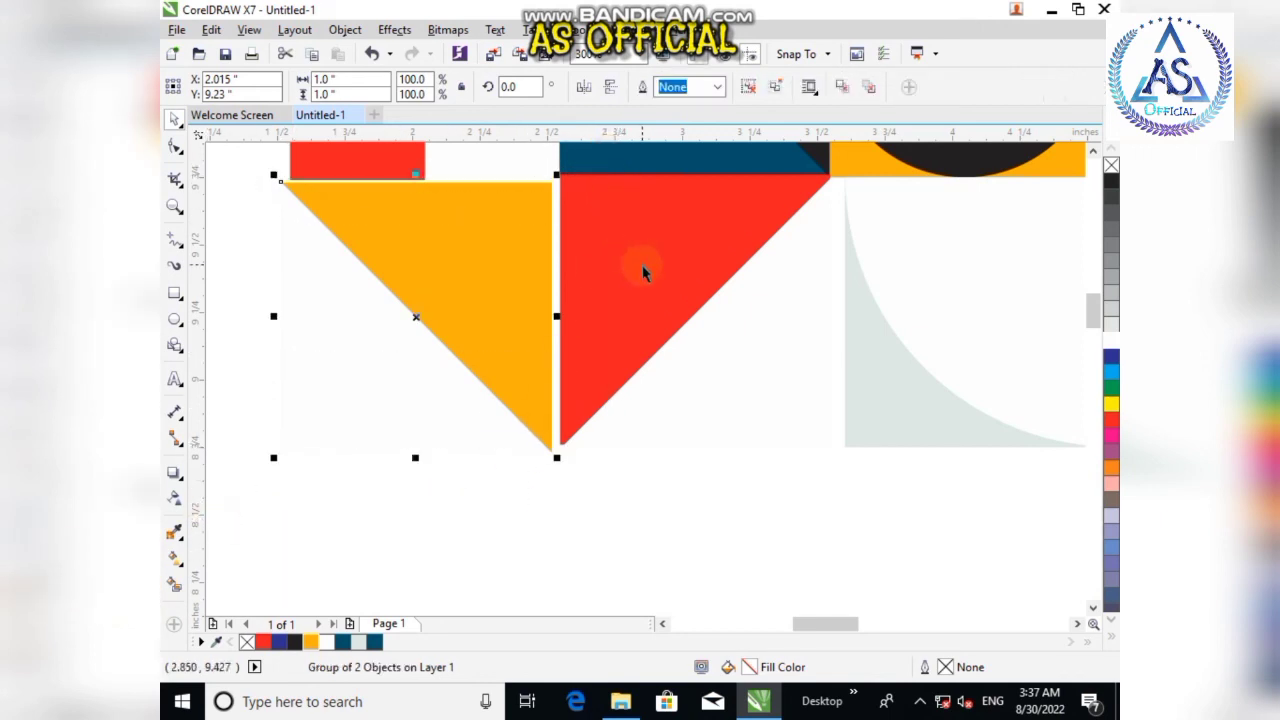
- Align the yellow-triangle tile with the neighbouring red tile at Y 9.26 inches and with the first-row tile above it at X 2.045 inches
{"action": "left_click", "coordinate": [663, 283], "text": "shift"}
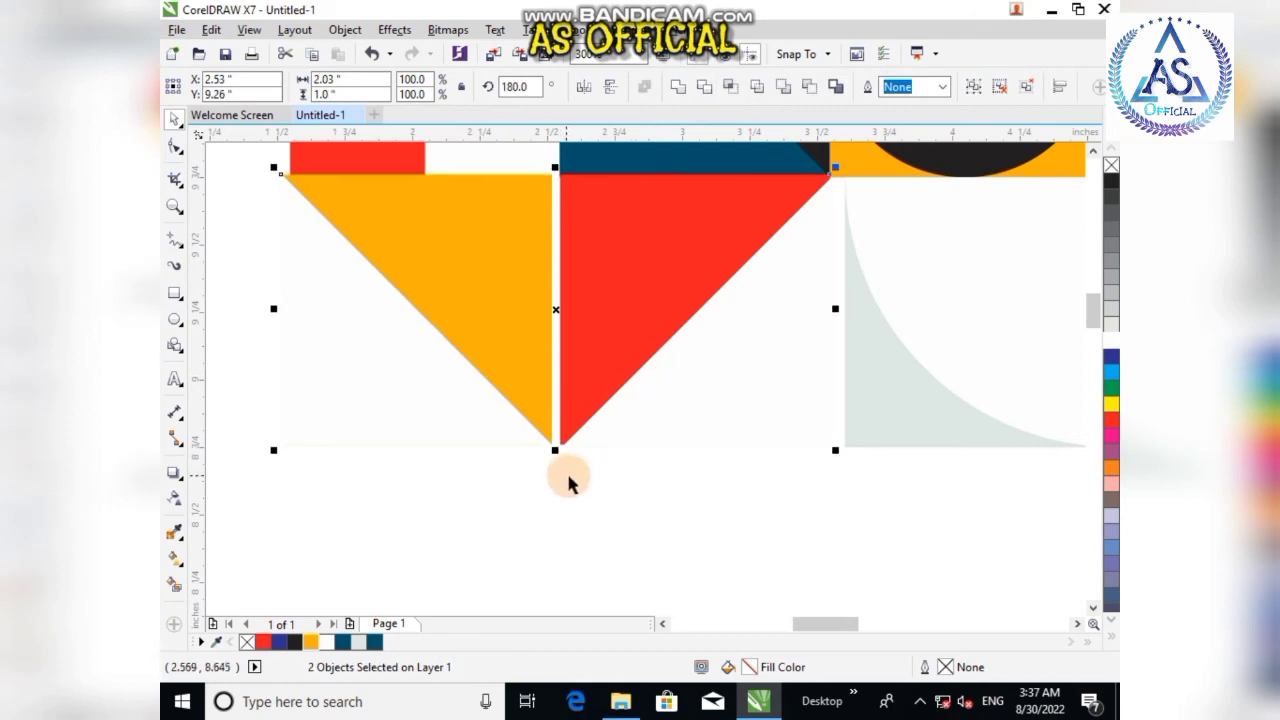
{"action": "scroll", "coordinate": [571, 482], "scroll_direction": "down", "scroll_amount": 3}
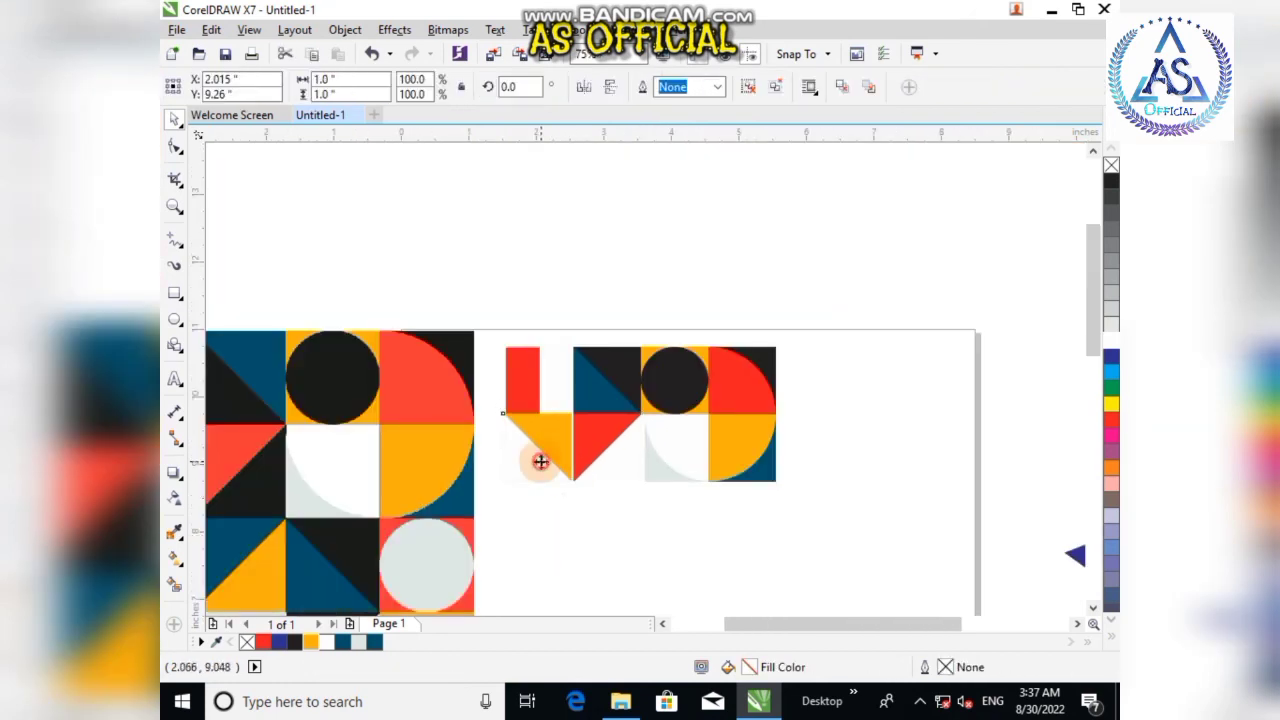
{"action": "left_click", "coordinate": [537, 457]}
{"action": "left_click", "coordinate": [541, 383], "text": "shift"}
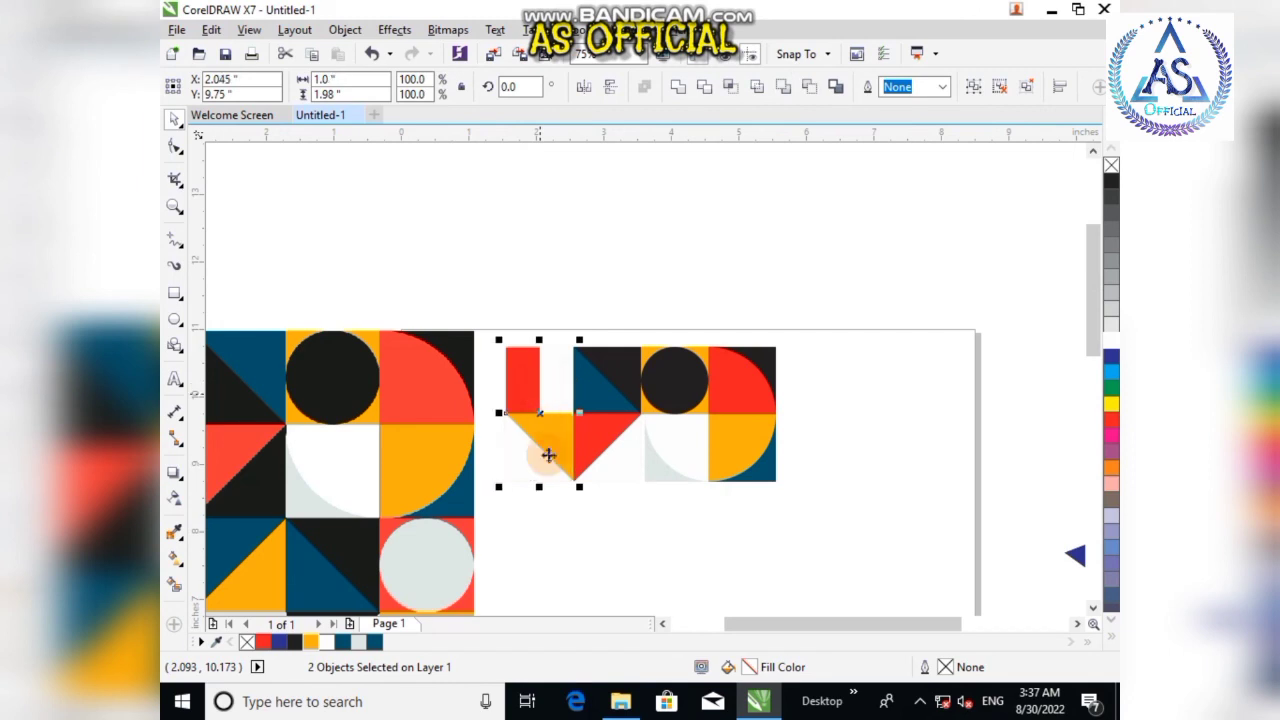
{"action": "left_click", "coordinate": [557, 523]}
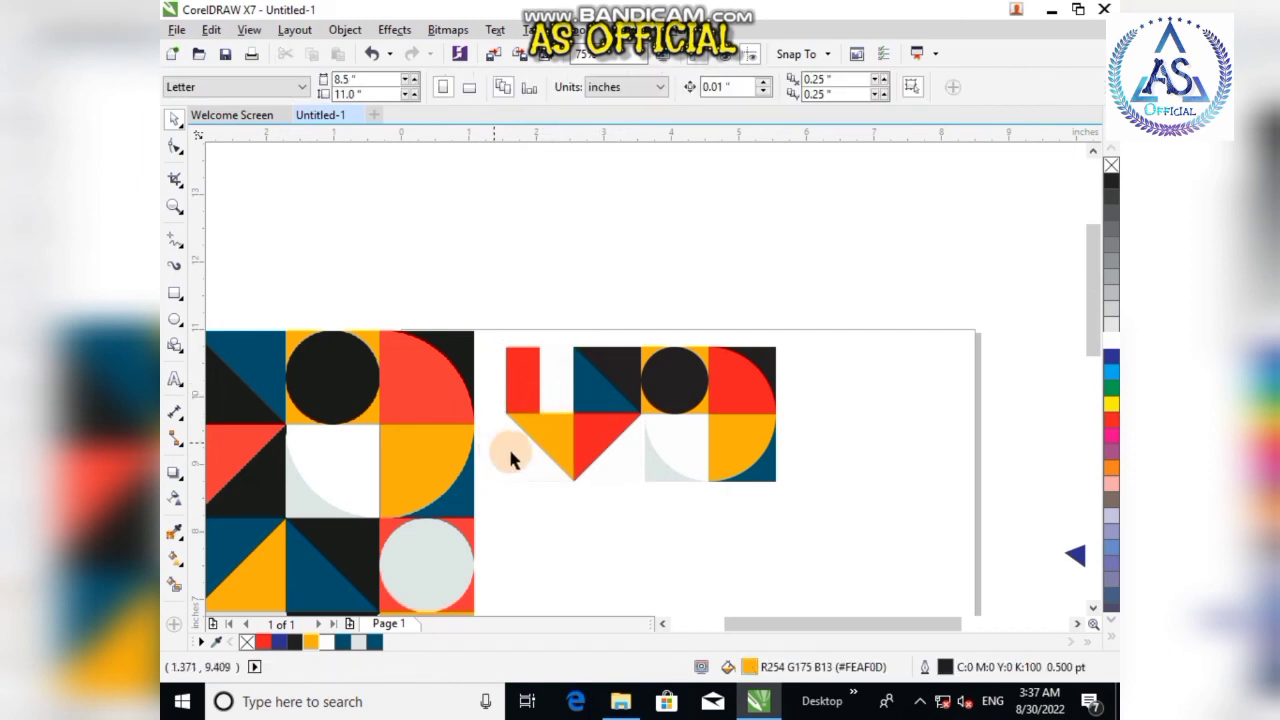
- Select all the tiles of the first two rows and group them
{"action": "scroll", "coordinate": [510, 455], "scroll_direction": "up", "scroll_amount": 2}
{"action": "scroll", "coordinate": [572, 422], "scroll_direction": "down", "scroll_amount": 4}
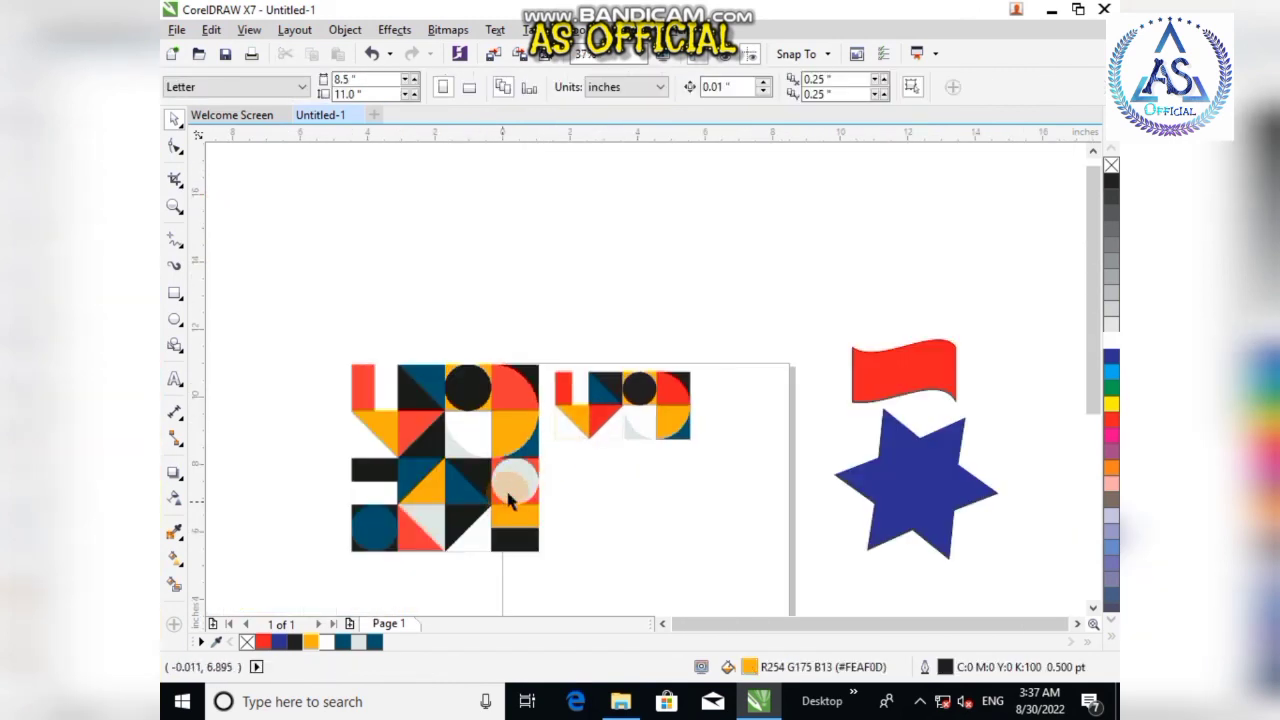
{"action": "left_click_drag", "start_coordinate": [619, 418], "coordinate": [751, 463]}
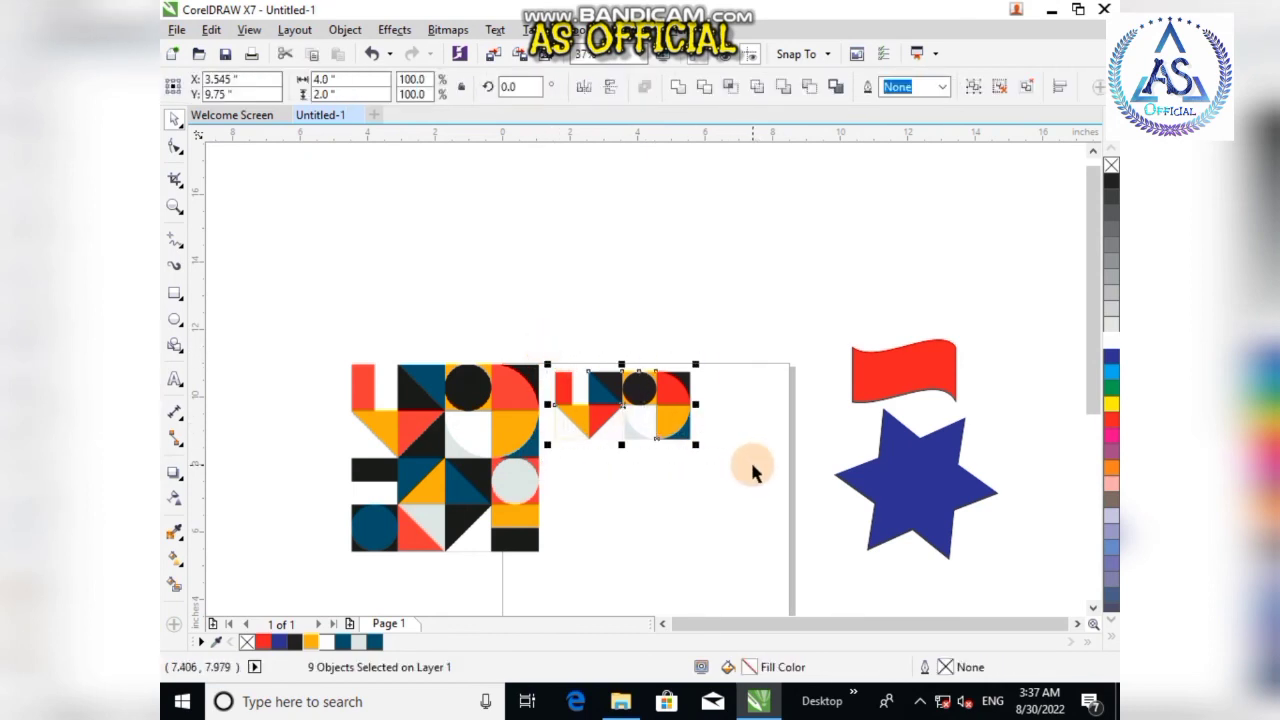
{"action": "key", "text": "ctrl+g"}
{"action": "left_click", "coordinate": [706, 522]}
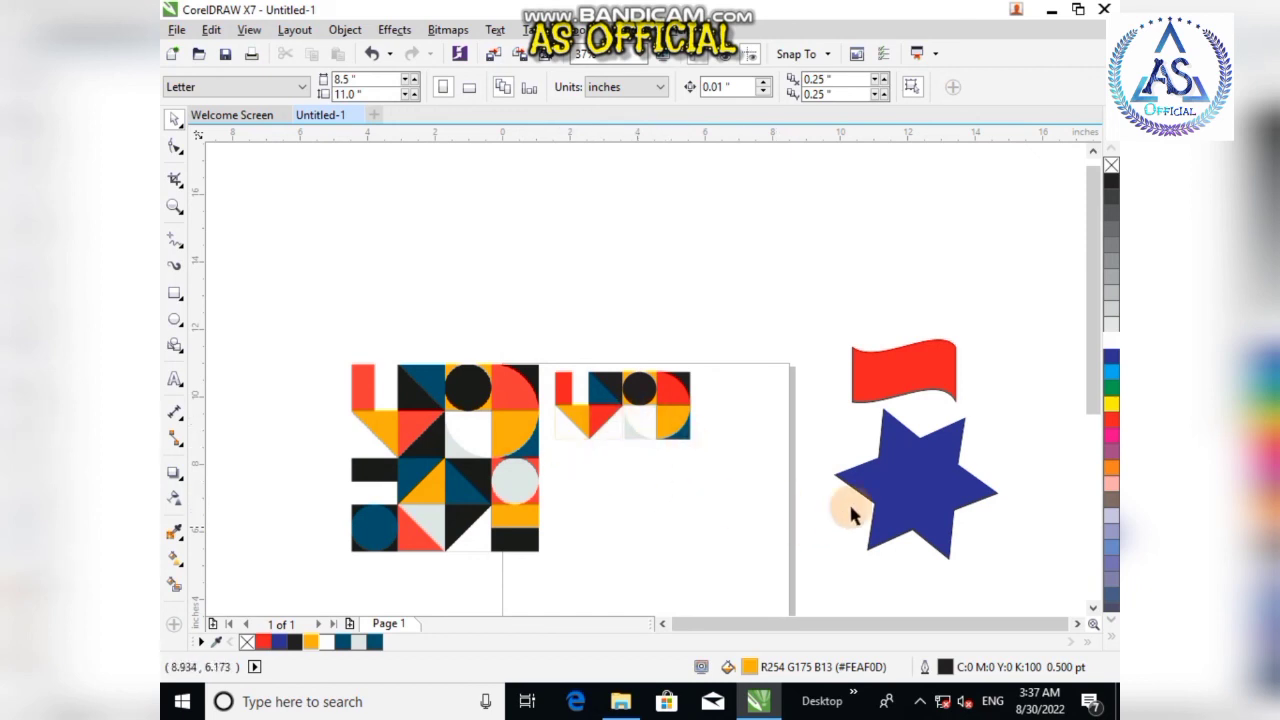
{"action": "scroll", "coordinate": [750, 370], "scroll_direction": "down", "scroll_amount": 3}
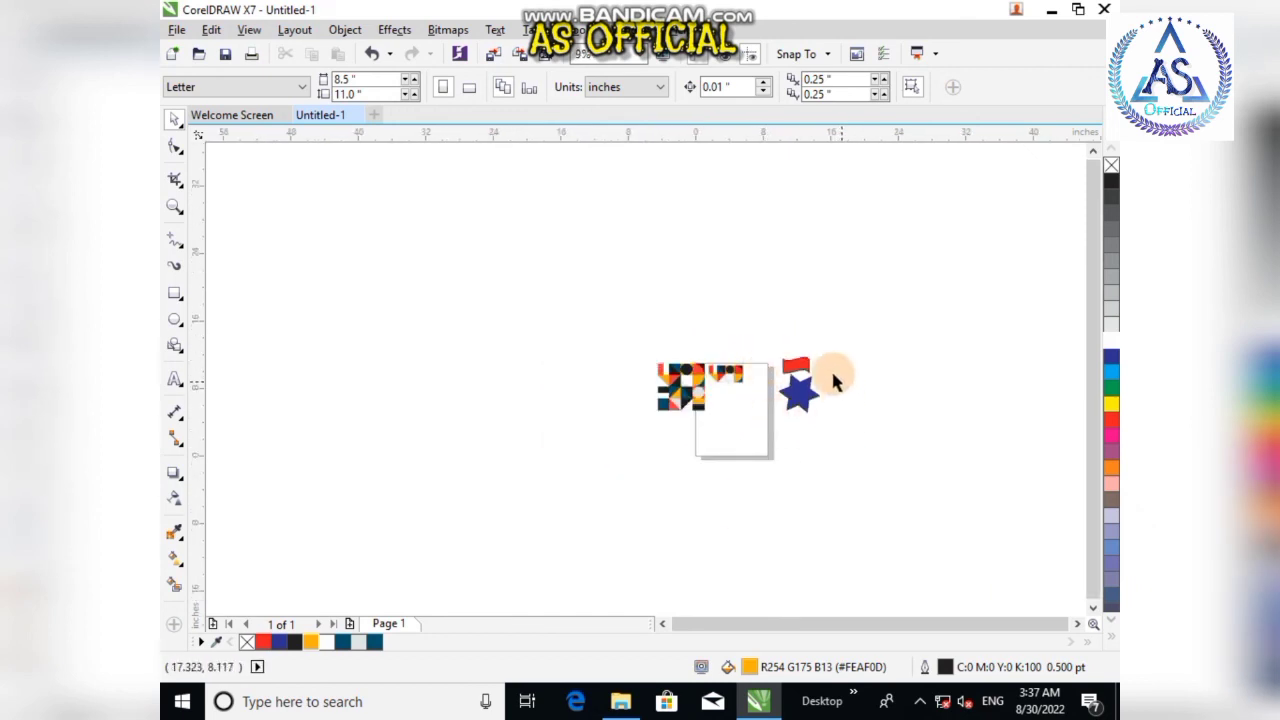
{"action": "scroll", "coordinate": [836, 380], "scroll_direction": "up", "scroll_amount": 3}
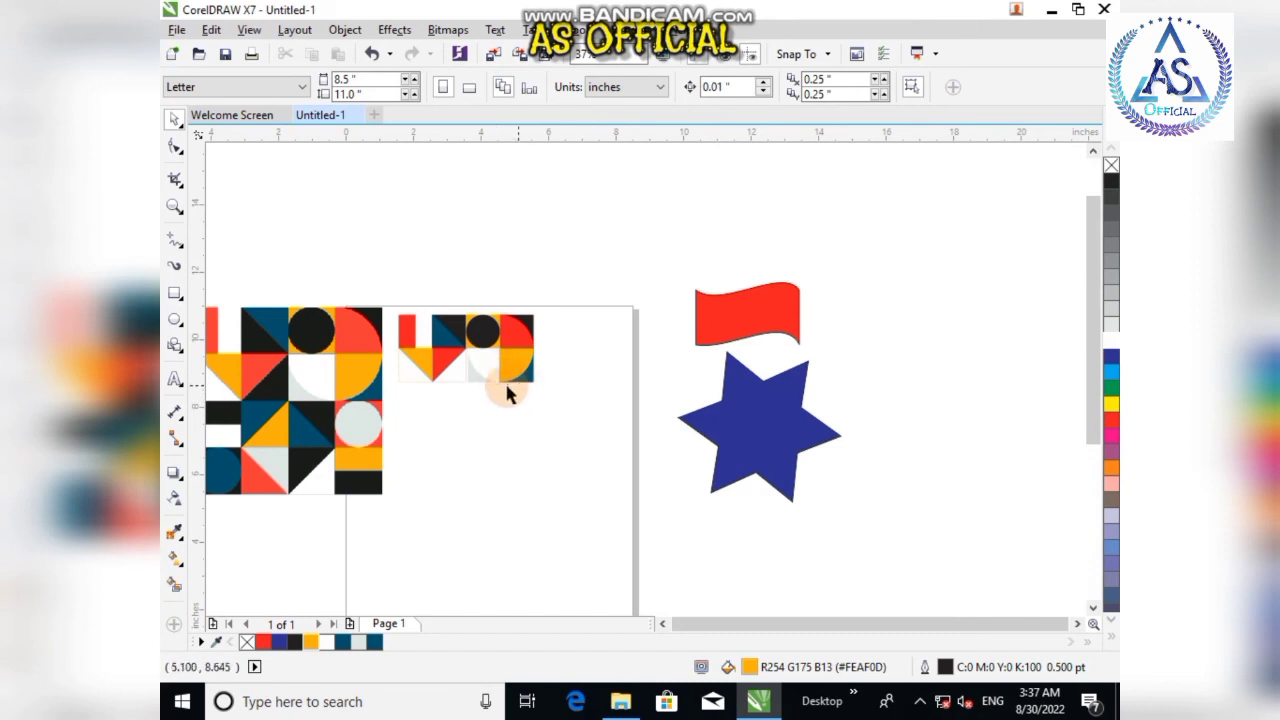
{"action": "scroll", "coordinate": [507, 393], "scroll_direction": "down", "scroll_amount": 3}
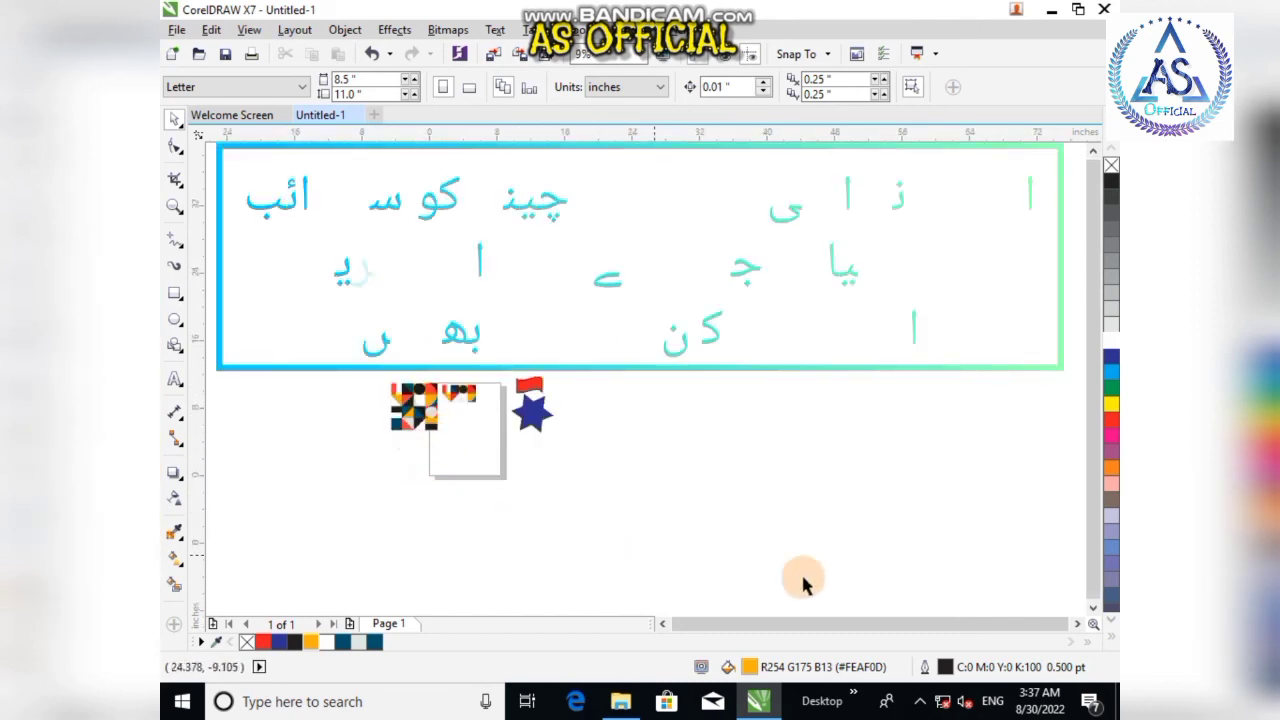